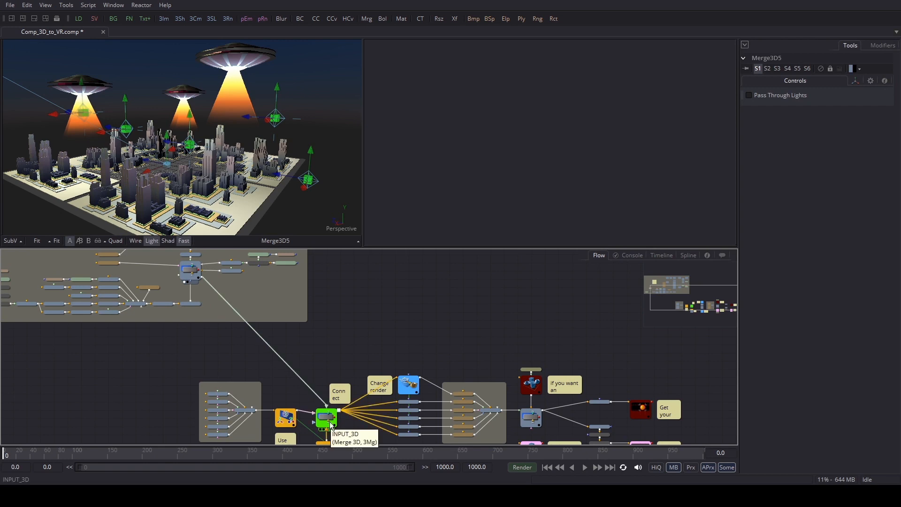
Step: Show the EQUIRECTANGULAR_OUT node's image in the empty second viewer
drag(628, 346, 509, 295)
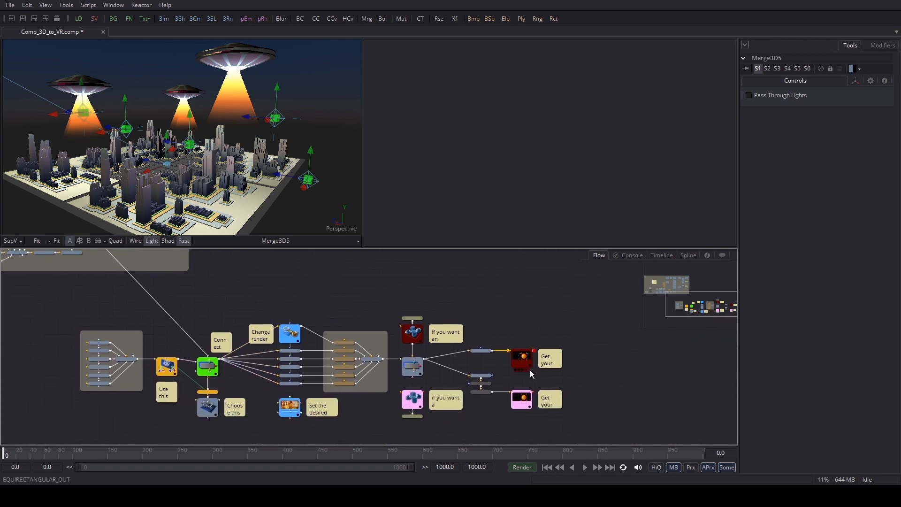
click(523, 363)
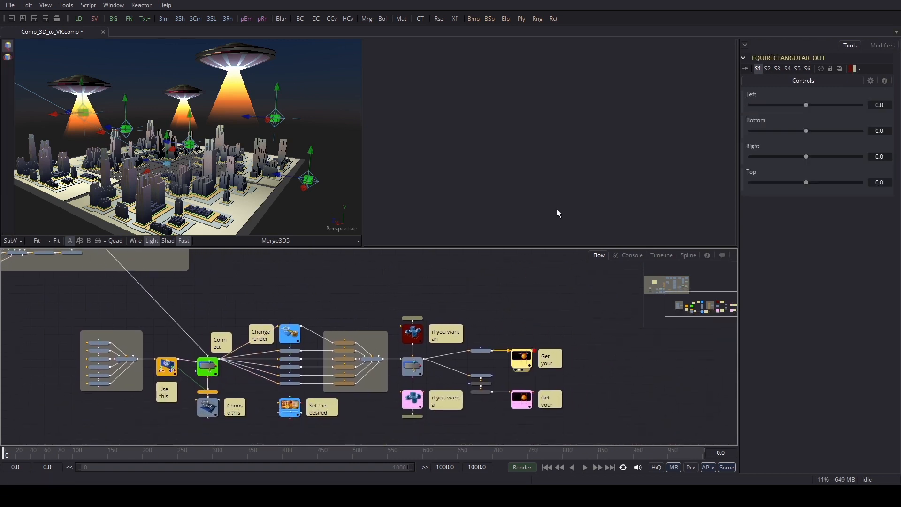
key(2)
drag(560, 203, 559, 202)
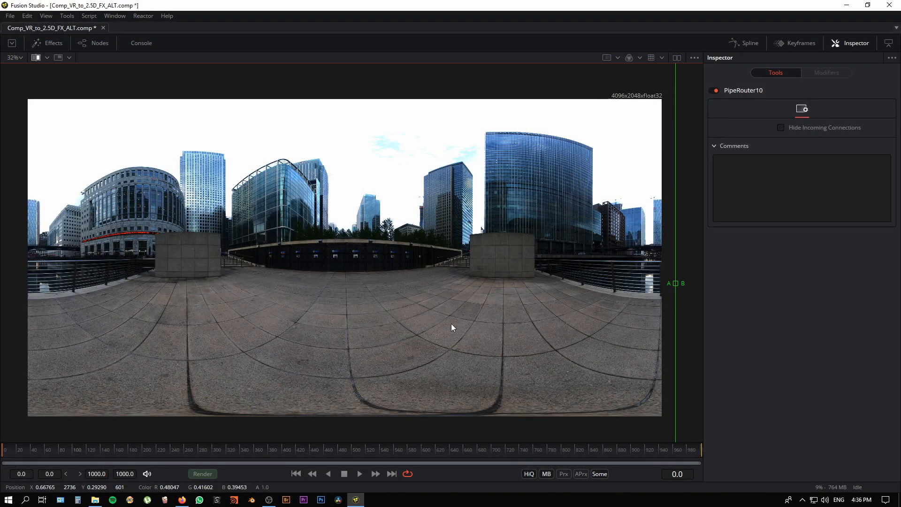
Step: Compare the original 360 panorama with the finished alien-invasion version using the A/B split, examining the saucers between the glass towers
drag(678, 282, 351, 292)
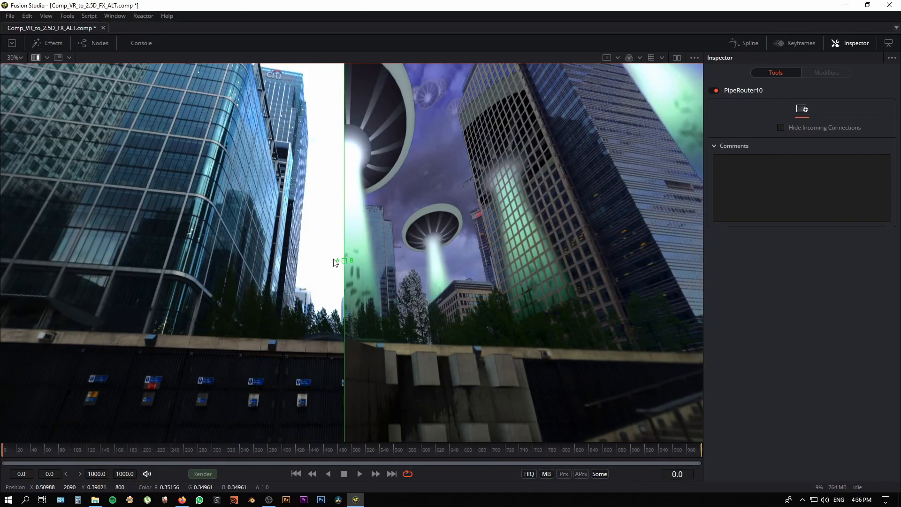
drag(334, 259, 167, 261)
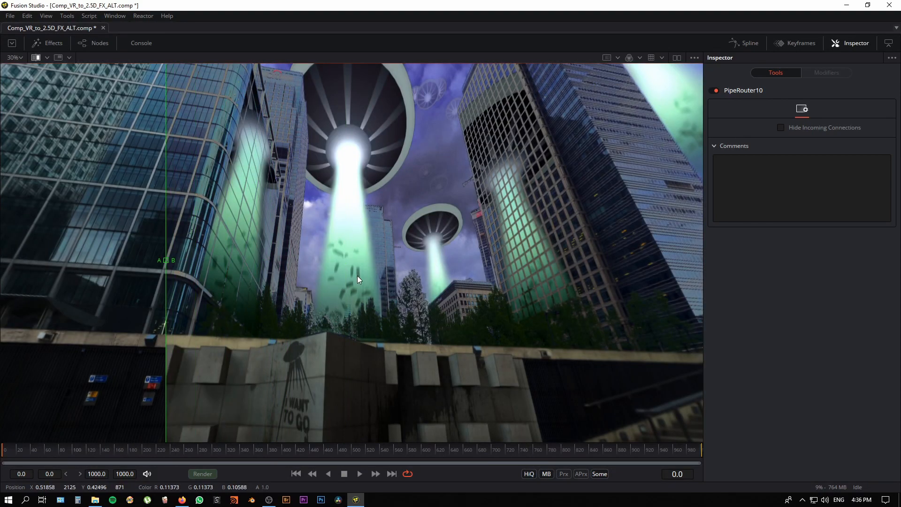
drag(357, 276, 345, 313)
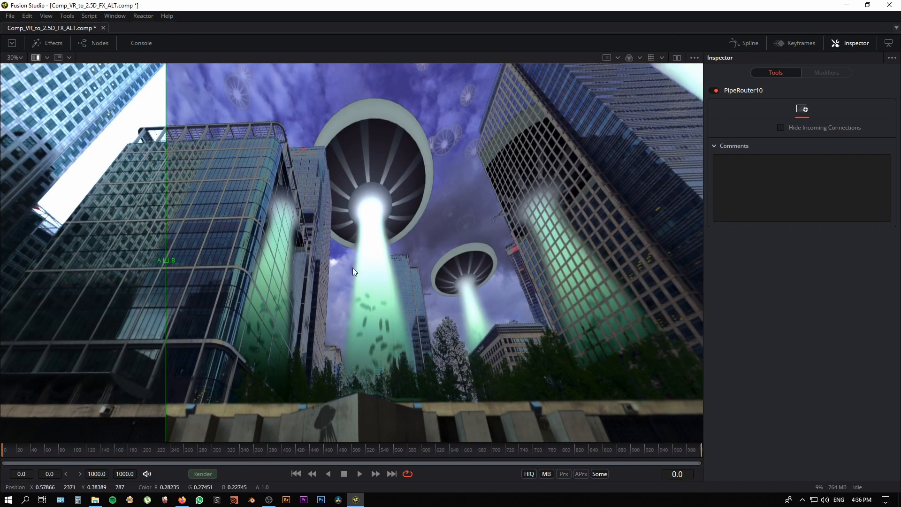
drag(454, 295, 452, 293)
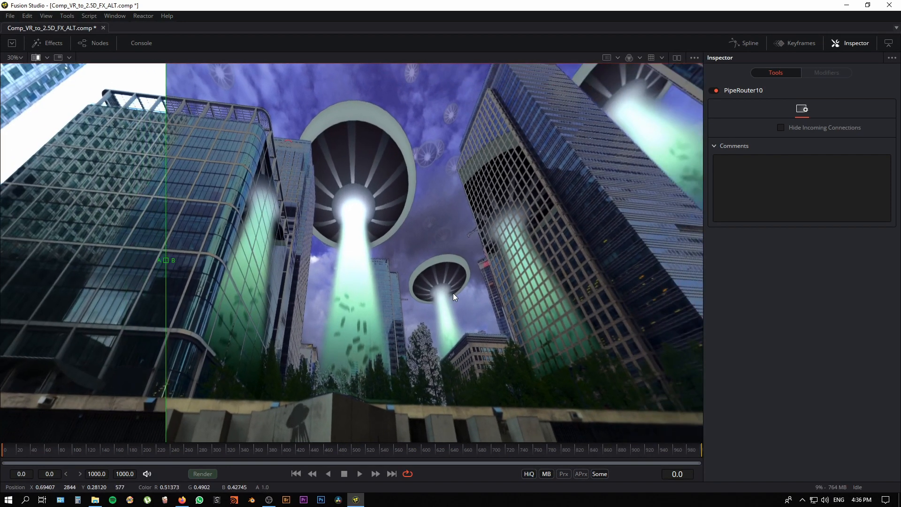
drag(505, 351, 519, 249)
drag(166, 257, 227, 252)
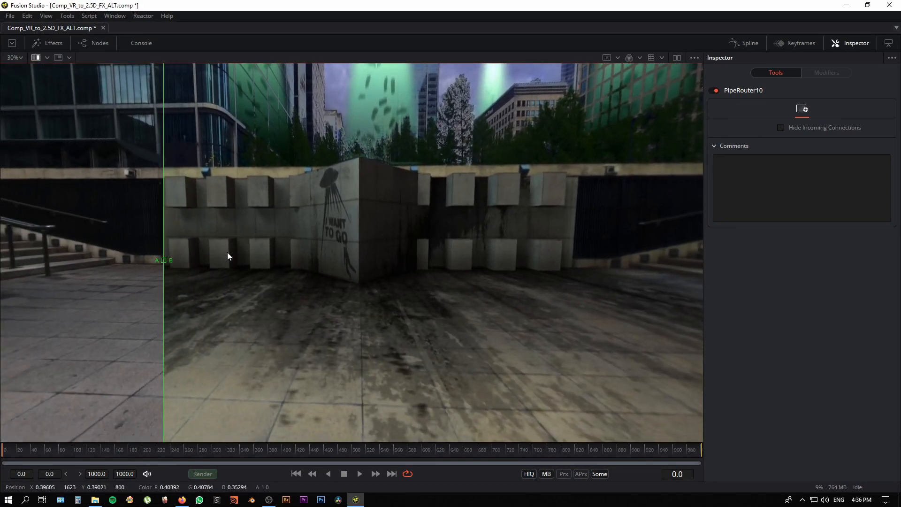
Step: Examine the curved office building, the high-rises and the painted alien wall on both sides of the A/B split
drag(170, 260, 263, 297)
drag(413, 160, 405, 408)
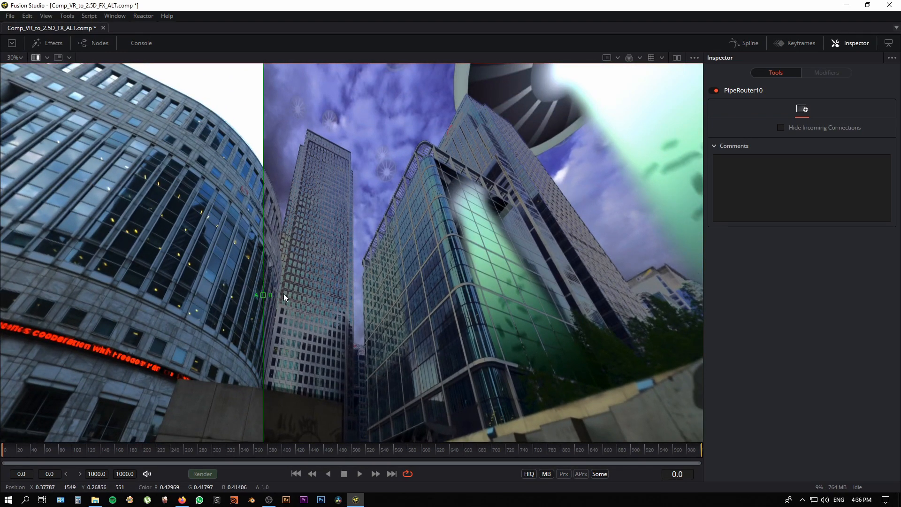
drag(283, 294, 387, 291)
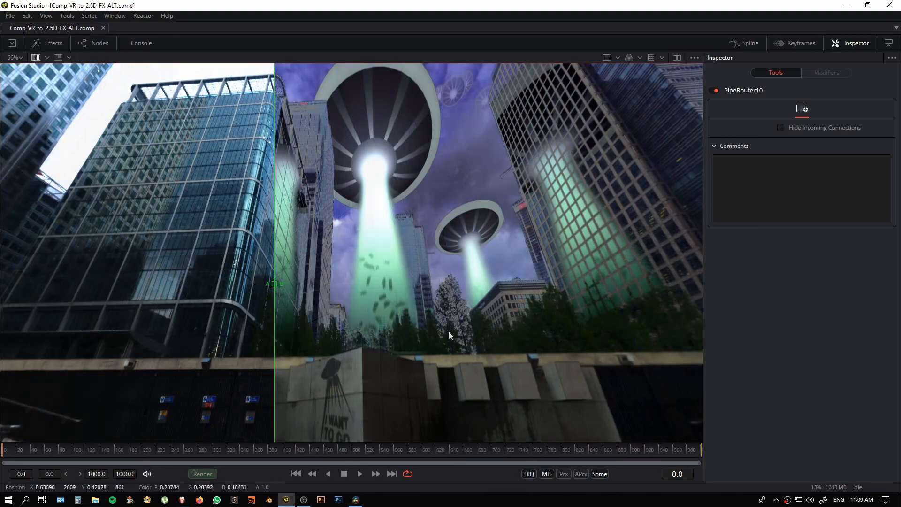
drag(274, 284, 209, 286)
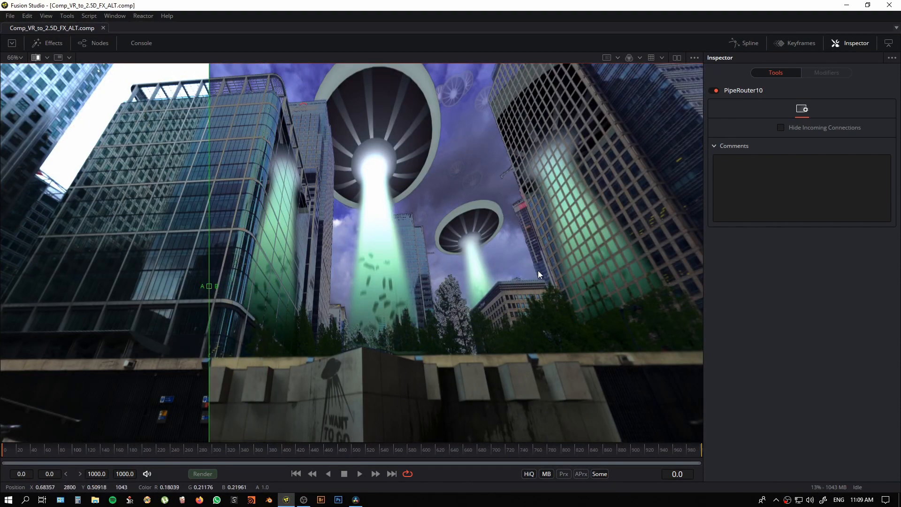
drag(537, 270, 458, 227)
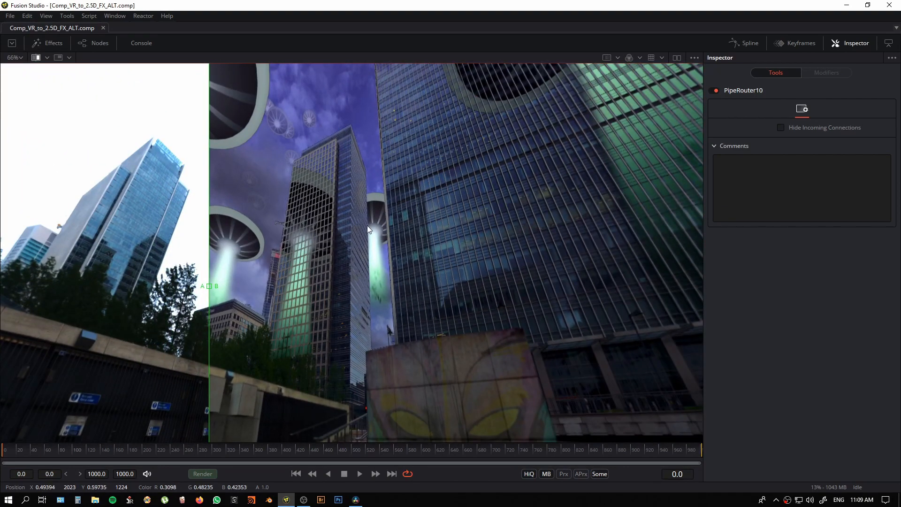
drag(567, 306, 331, 331)
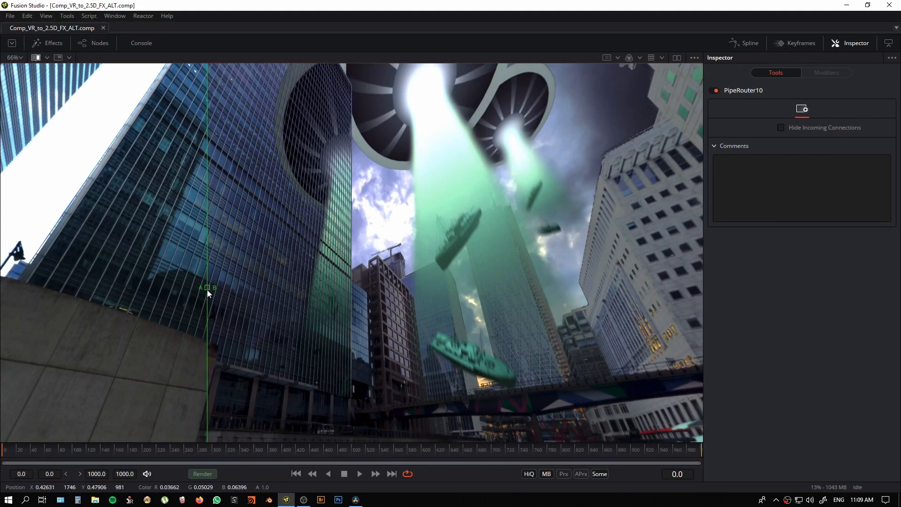
Step: Compare the waterfront, railing, graffiti walls and sky before and after the effects by sweeping the A/B split and looking around
drag(207, 289, 559, 317)
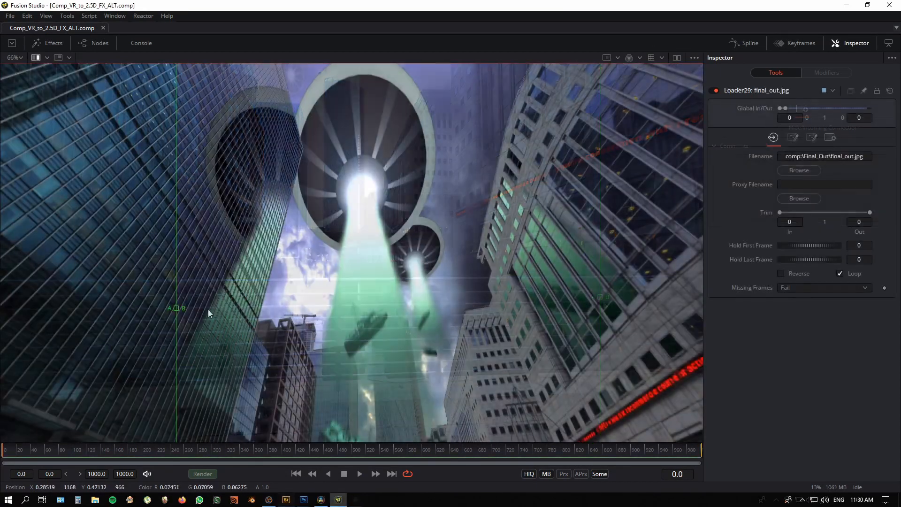
drag(207, 309, 218, 291)
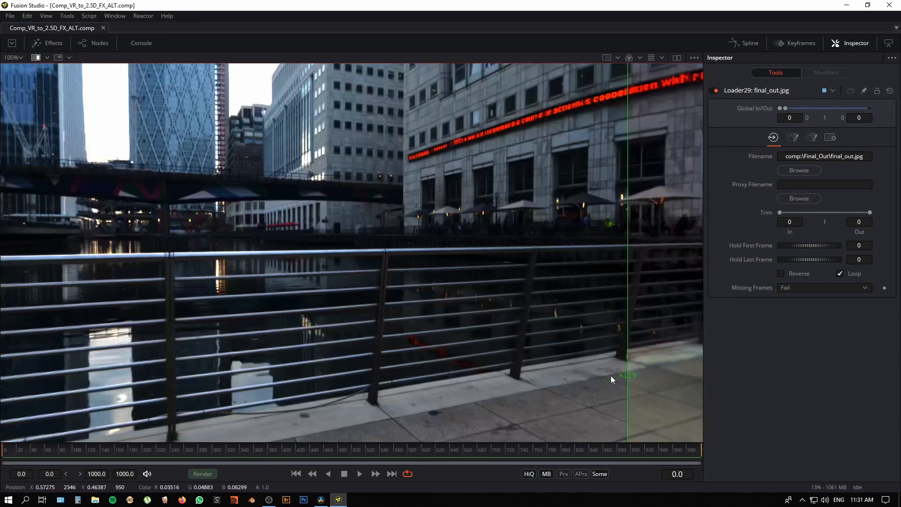
drag(611, 379, 32, 319)
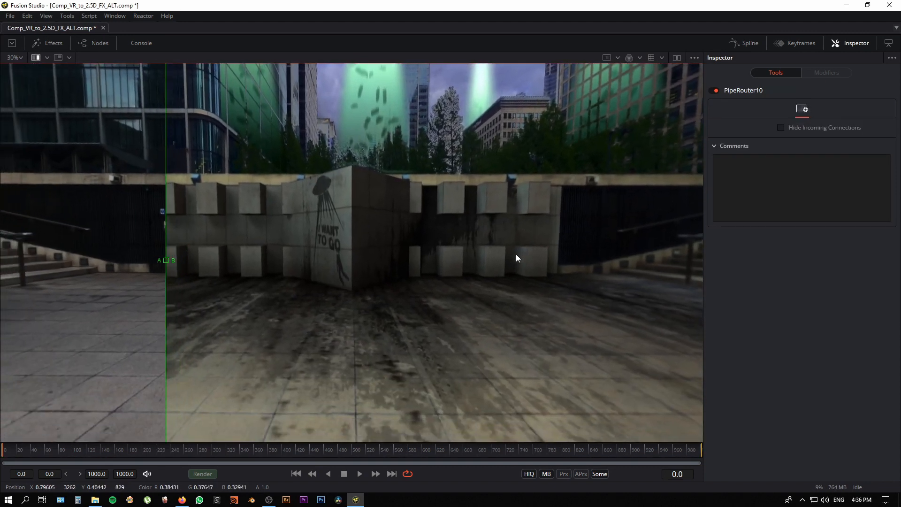
drag(182, 263, 114, 285)
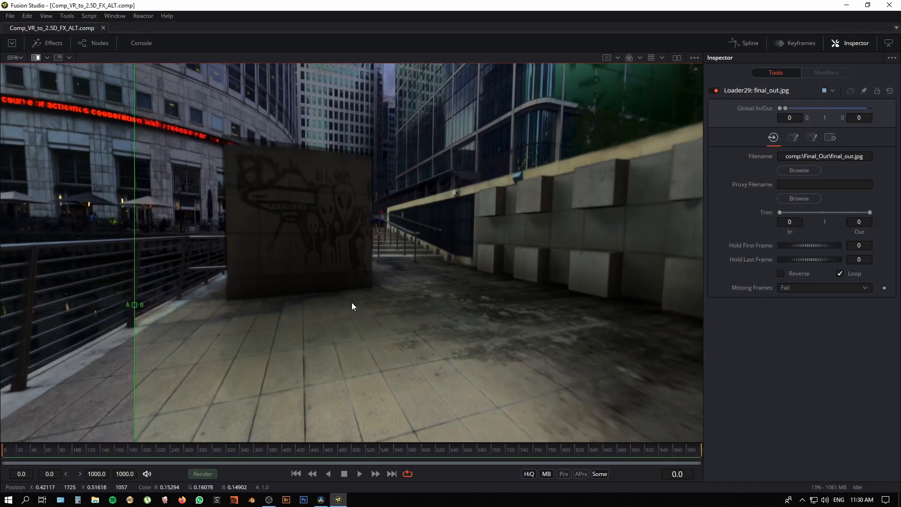
drag(317, 308, 584, 423)
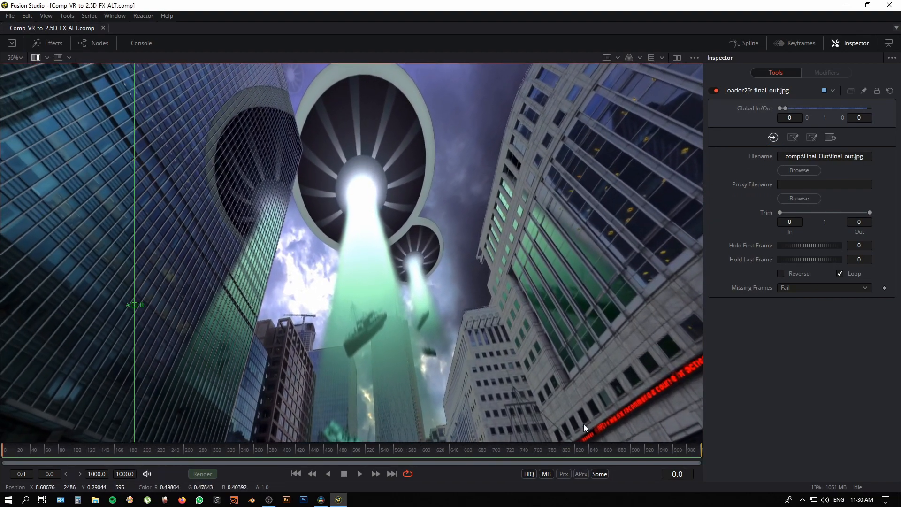
drag(148, 318, 306, 310)
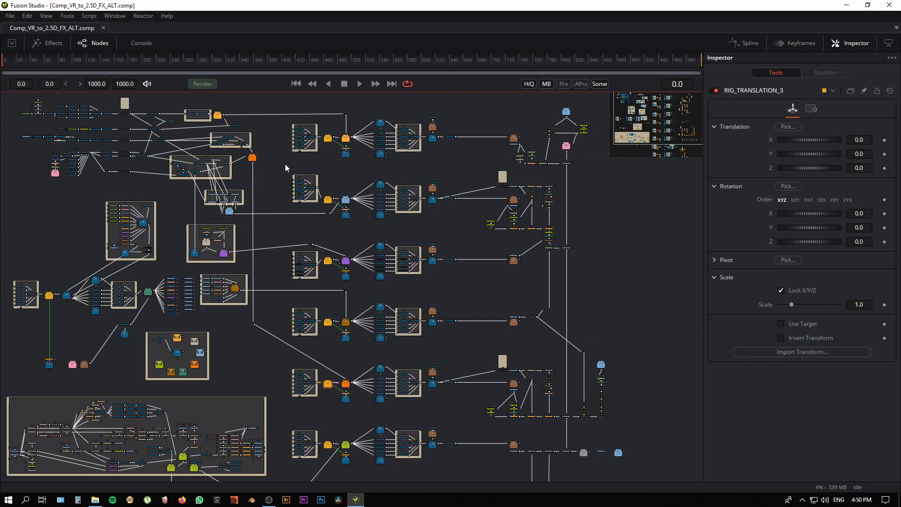
Step: Locate the saucer branch beside the MASK note in the node graph and reveal the two viewers above the graph
drag(334, 291, 465, 408)
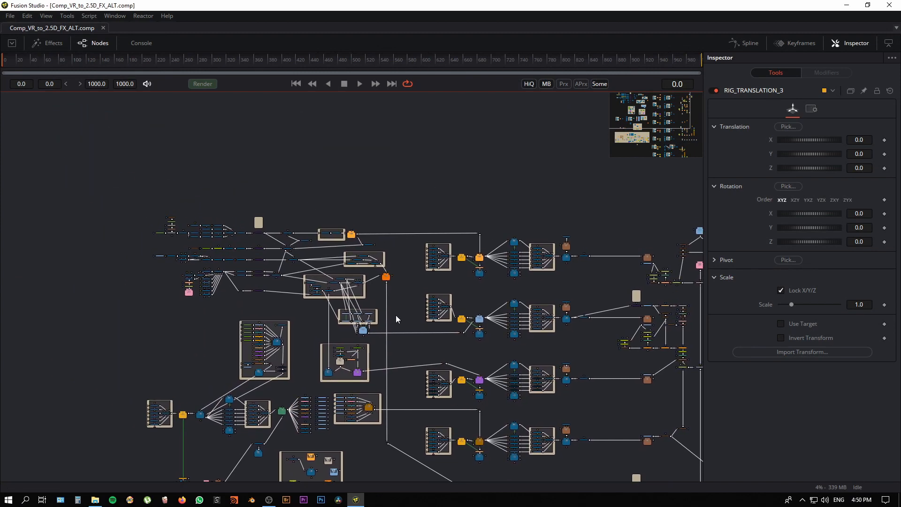
drag(397, 315, 566, 304)
drag(177, 160, 362, 248)
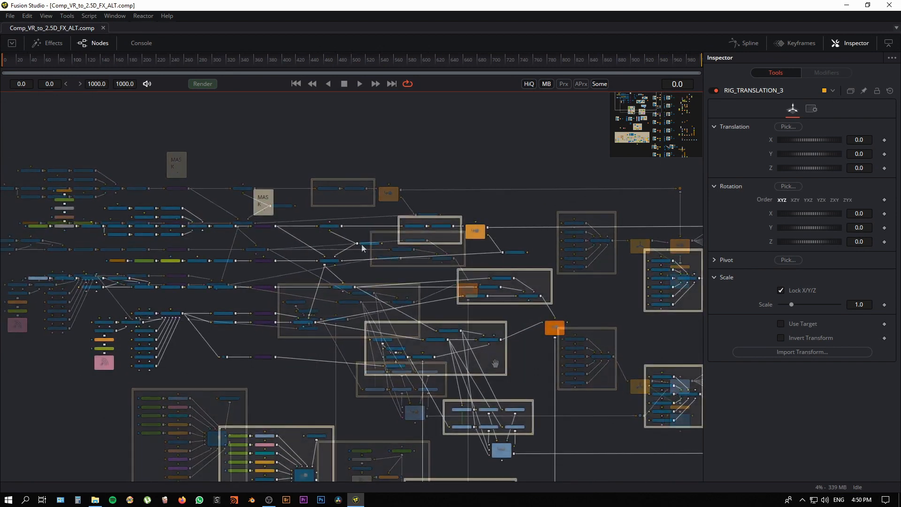
drag(447, 52, 448, 234)
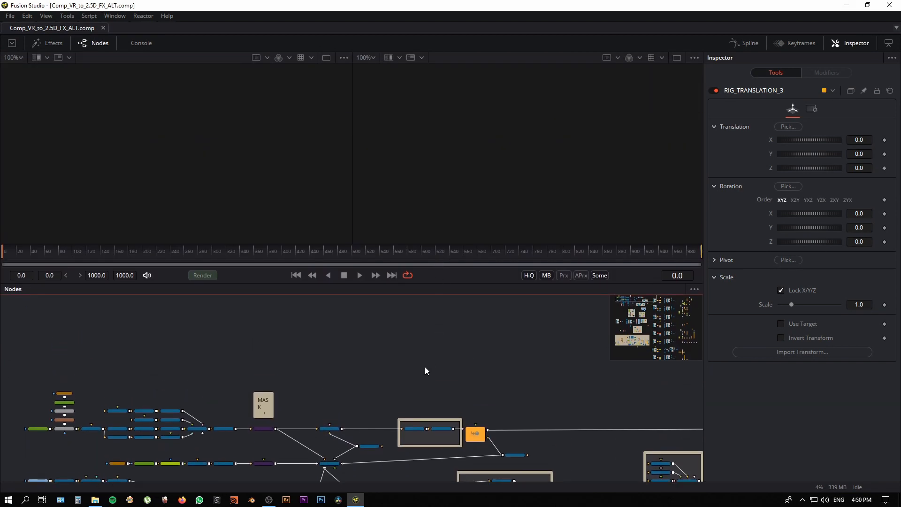
Step: Show the saucer's Transform3D7 node in the first viewer and inspect the model from above and below
drag(233, 352, 301, 352)
drag(199, 329, 200, 240)
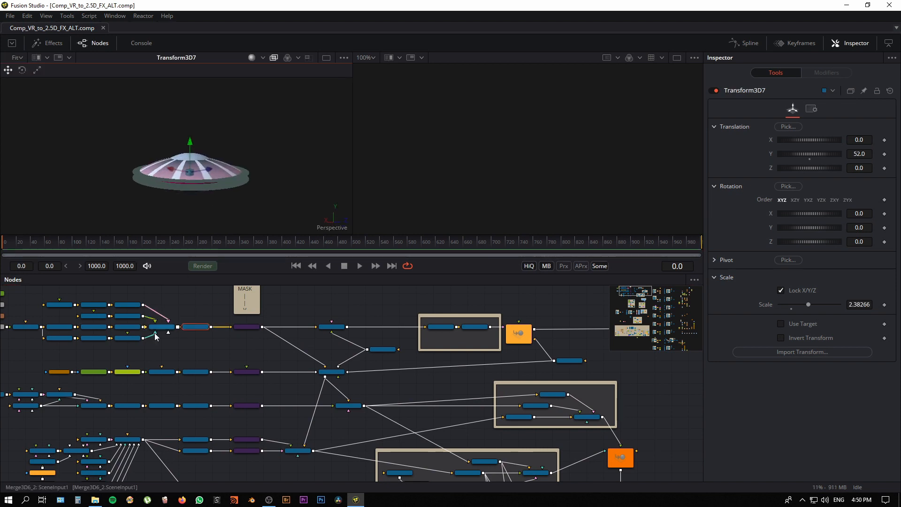
drag(175, 302, 239, 311)
drag(201, 218, 173, 198)
drag(306, 367, 259, 358)
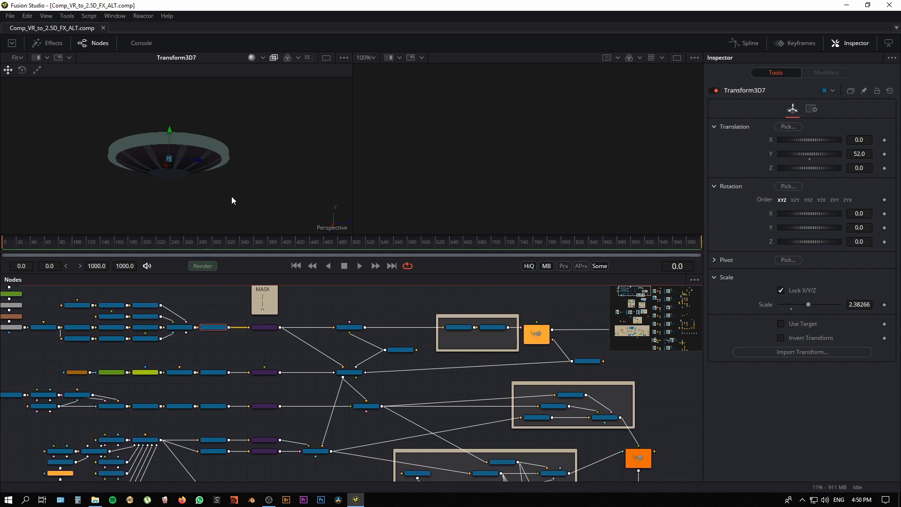
drag(232, 197, 226, 189)
drag(231, 344, 239, 331)
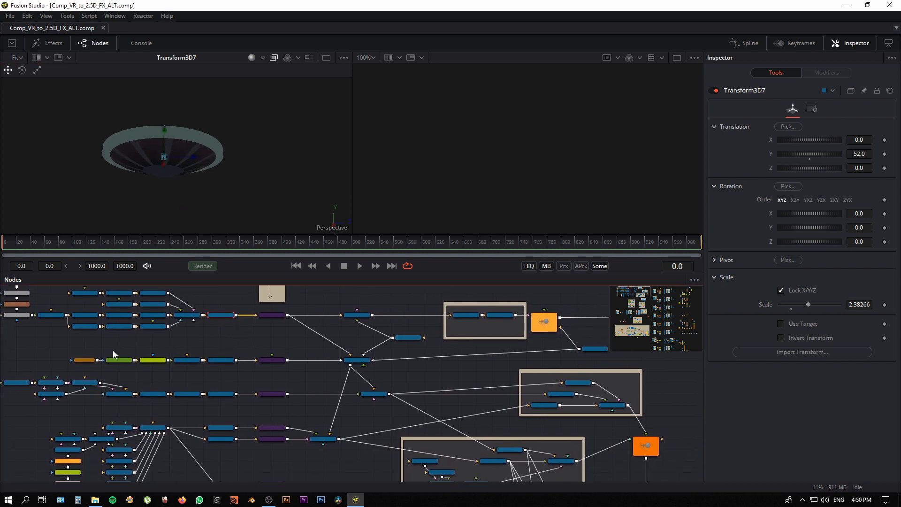
Step: Show Merge3D6 in the first viewer to inspect the saucer together with its light beam
click(359, 361)
drag(359, 361, 210, 154)
click(344, 397)
Step: Show the Crysler FBX car model in the second viewer
drag(217, 375, 254, 358)
scroll(232, 409, up, 5)
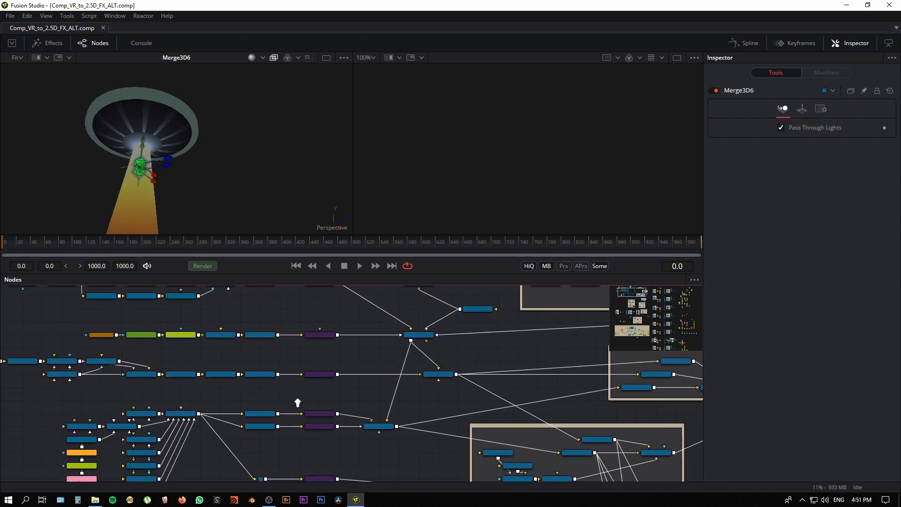
click(235, 382)
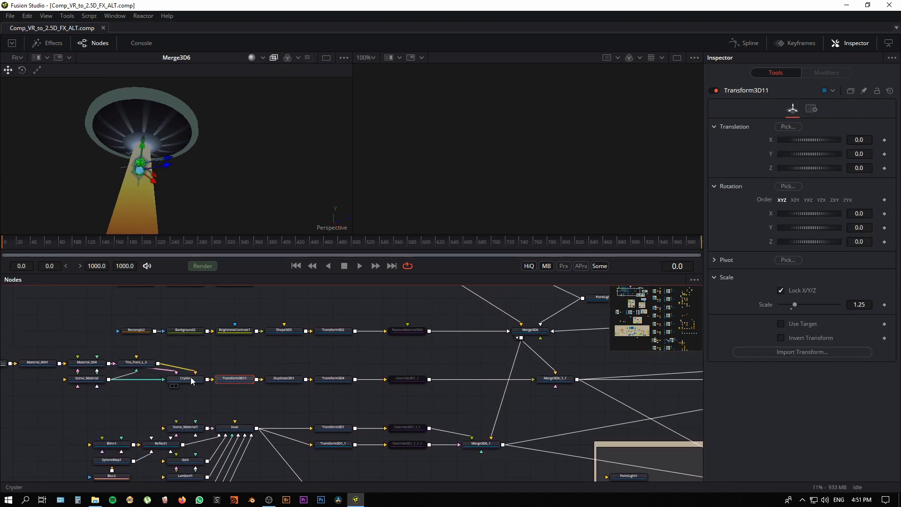
click(188, 381)
key(2)
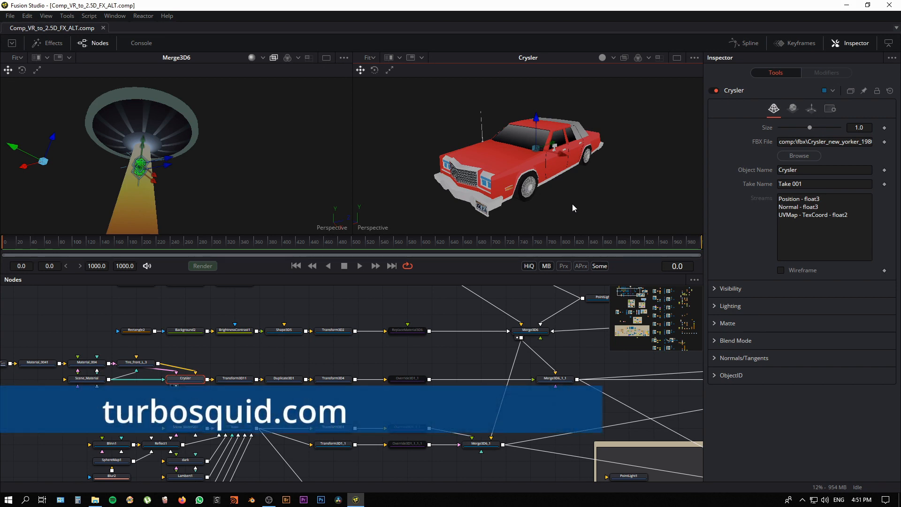
Step: Show Duplicate3D1 in the second viewer and inspect the scattered car copies
click(289, 381)
key(2)
drag(576, 194, 458, 197)
Step: Show Merge3D6_1_1 in the first viewer to examine the cars floating inside the saucer's beam
drag(322, 403, 248, 438)
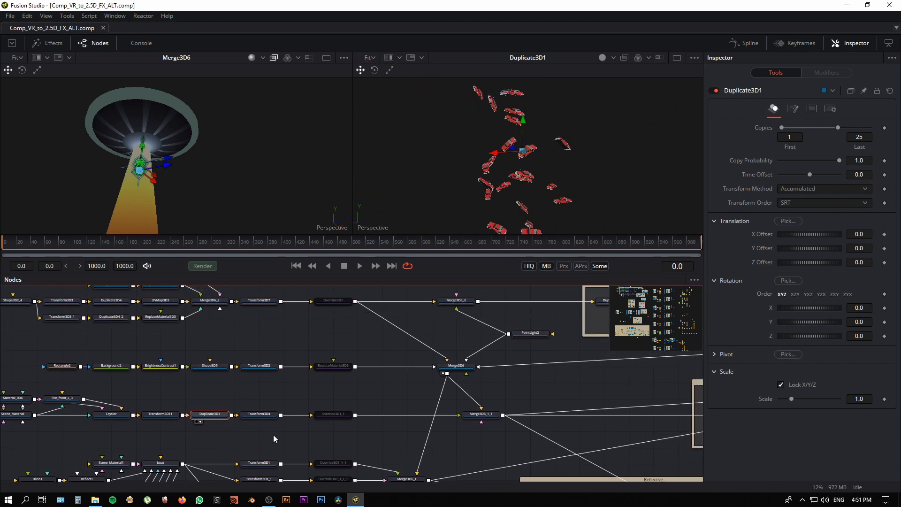
click(482, 416)
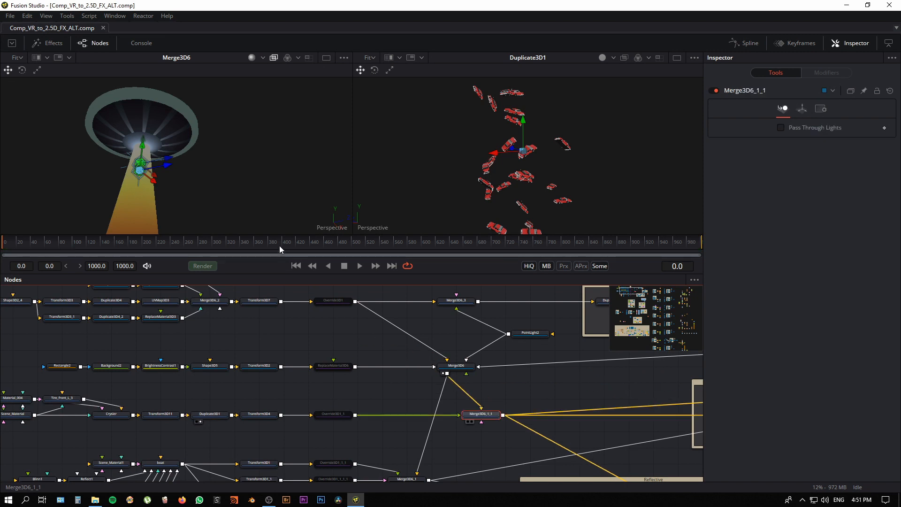
key(1)
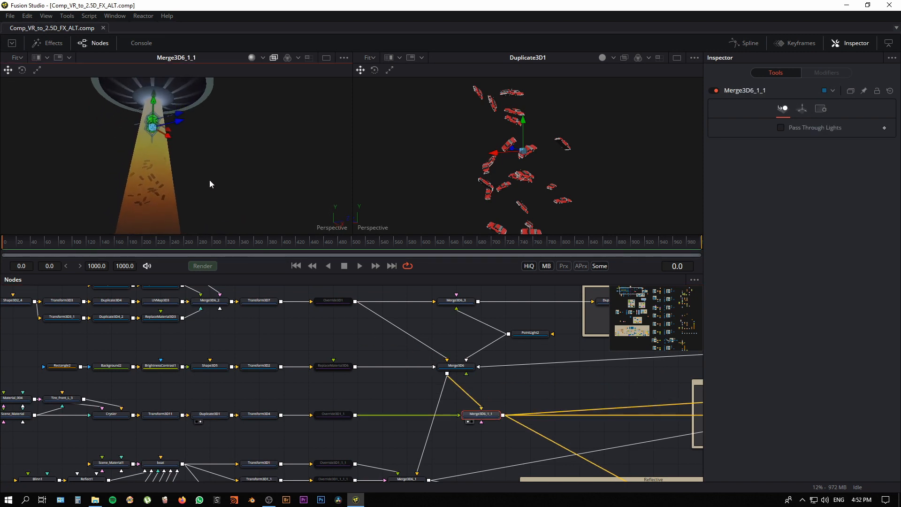
drag(210, 180, 211, 190)
Step: Show the boat FBX model in the second viewer and inspect it from the side
drag(448, 448, 437, 406)
click(437, 406)
drag(294, 446, 344, 446)
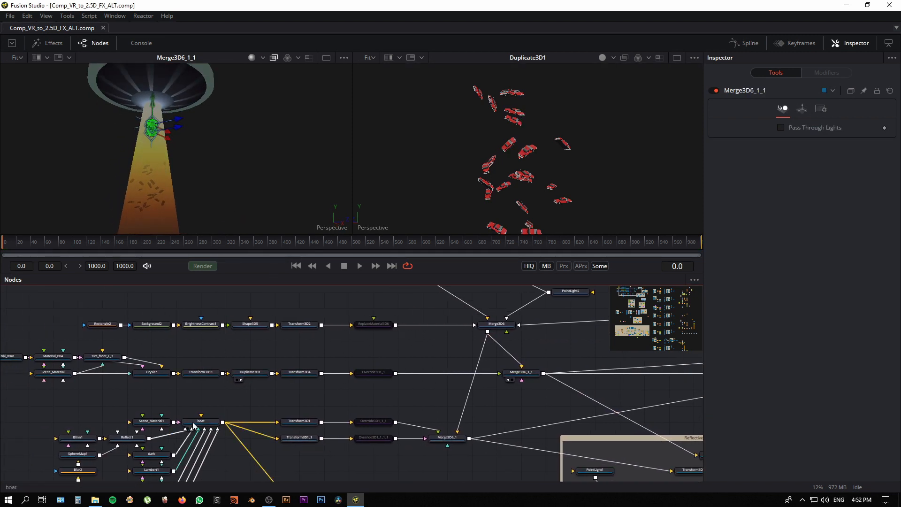
click(194, 426)
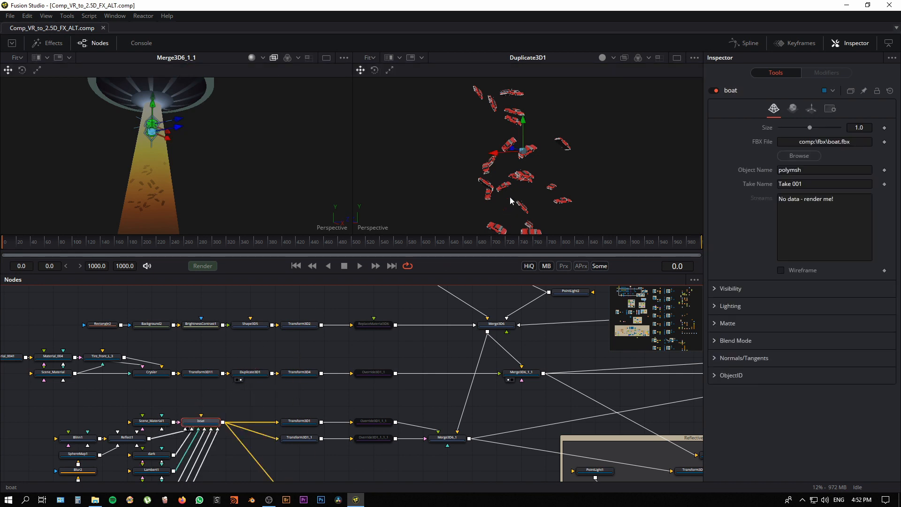
key(2)
drag(635, 193, 585, 200)
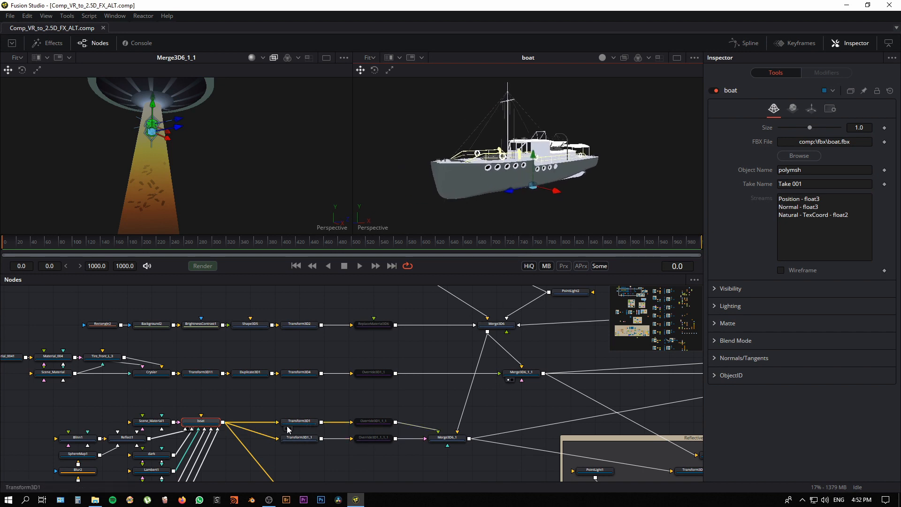
Step: Show the boat transforms Transform3D1 and Transform3D1_1 in the second viewer to compare the two boat placements
scroll(305, 417, down, 2)
click(305, 407)
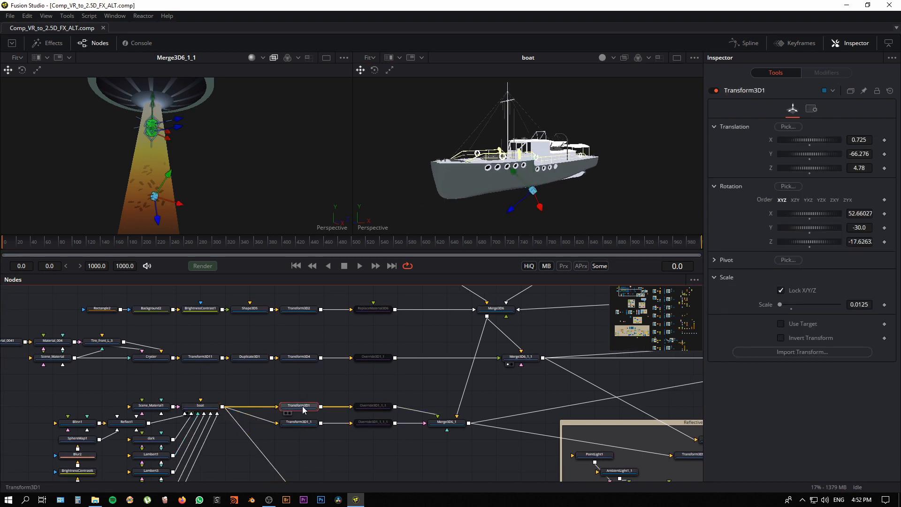
key(2)
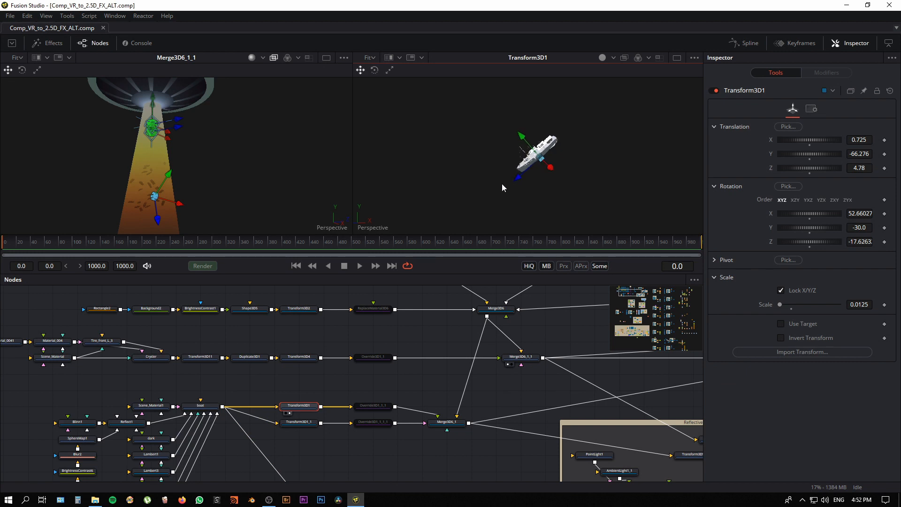
drag(303, 426, 512, 210)
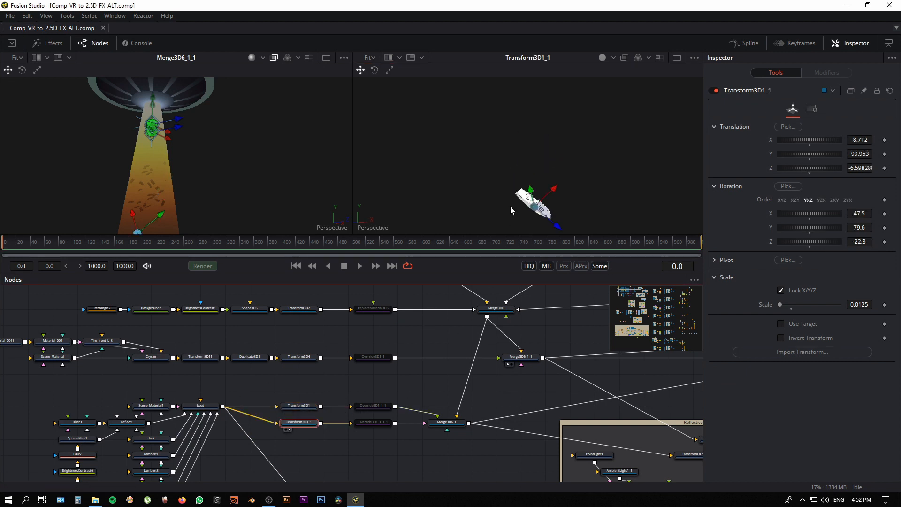
drag(306, 409, 458, 206)
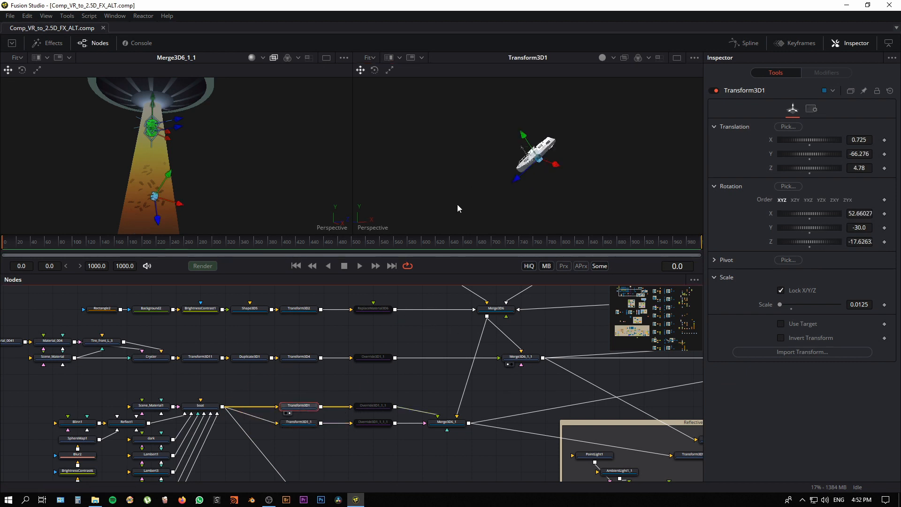
Step: Show Merge3D6_1 in the first viewer and examine the boats and the whole saucer above them
click(446, 423)
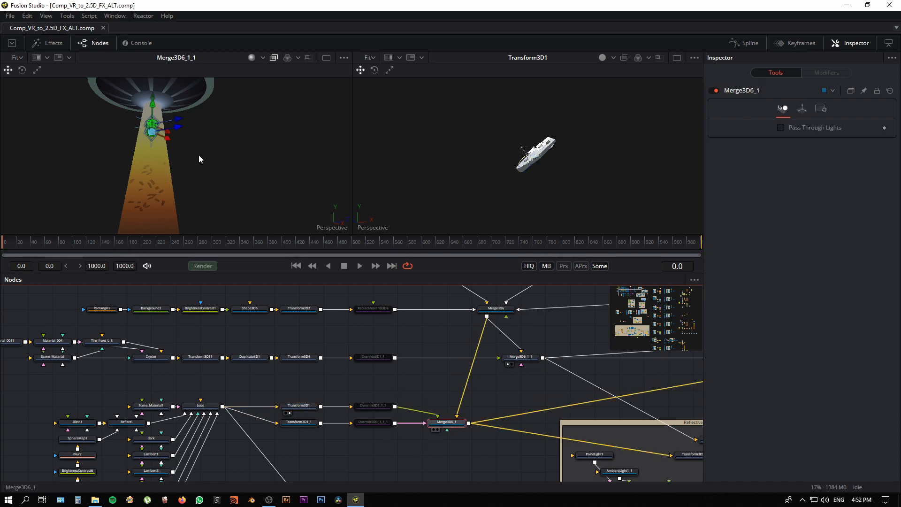
key(1)
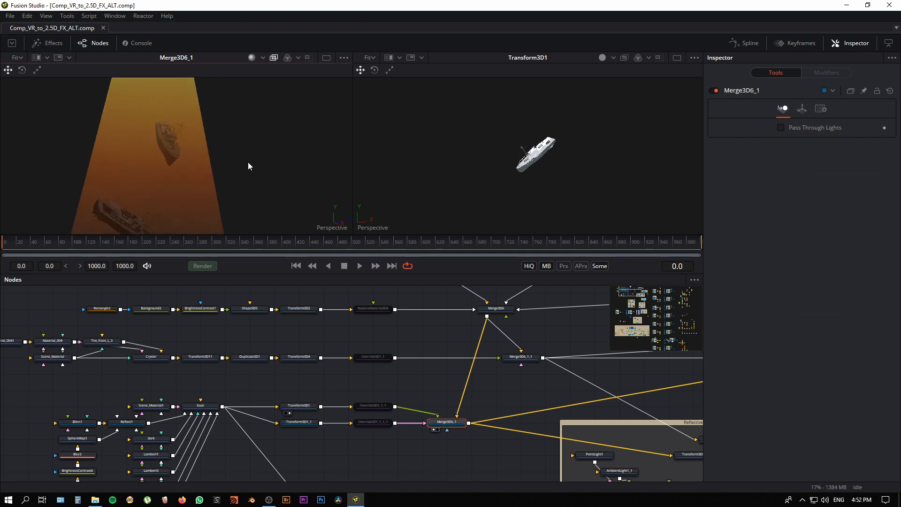
scroll(248, 162, down, 4)
drag(220, 162, 209, 206)
drag(419, 459, 435, 463)
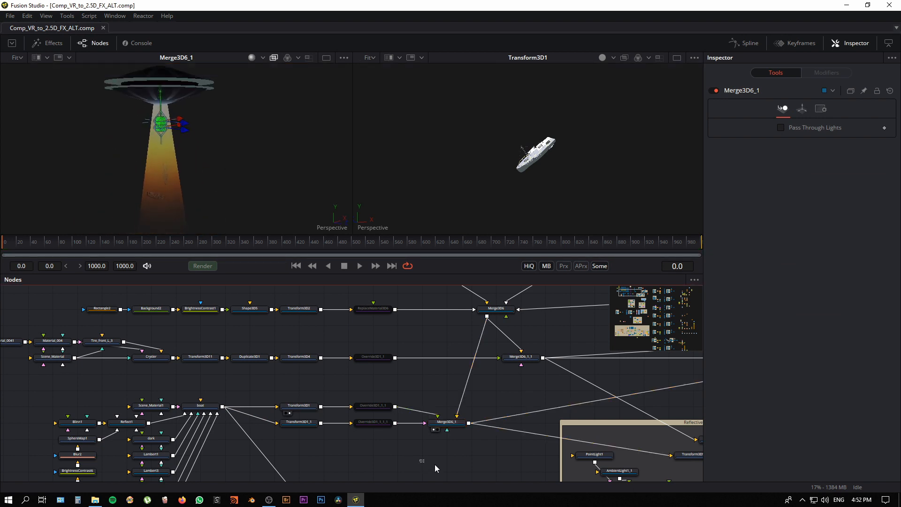
Step: Show the saucer's Transform3D7 in the first viewer, followed by Merge3D6 with the saucer and its beam
scroll(435, 464, down, 5)
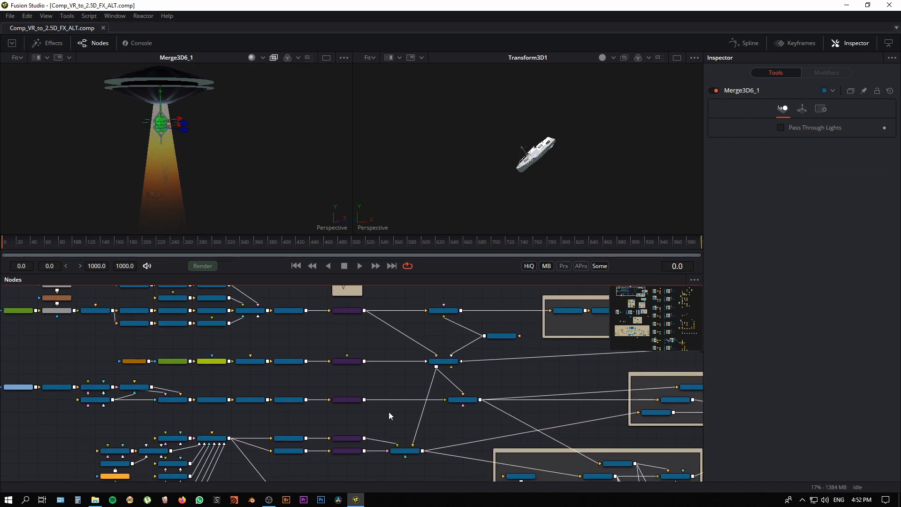
scroll(389, 412, down, 2)
click(289, 325)
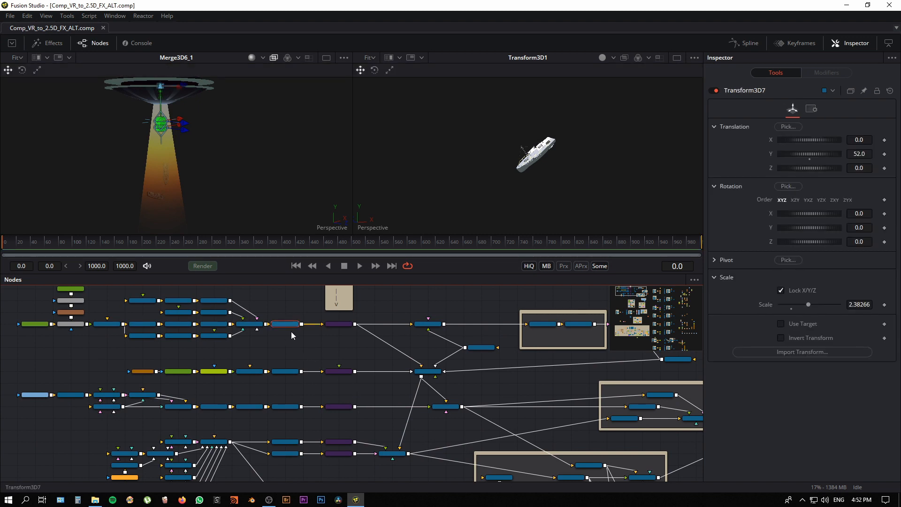
key(1)
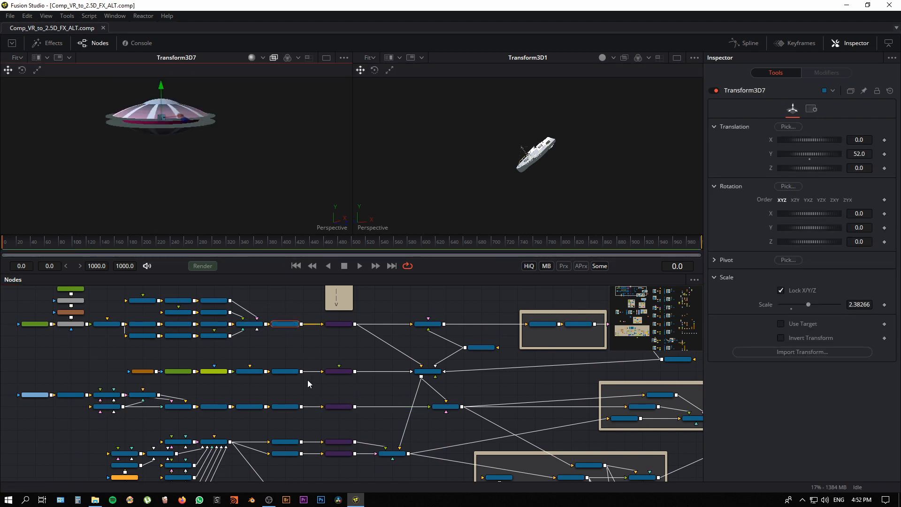
click(427, 373)
key(1)
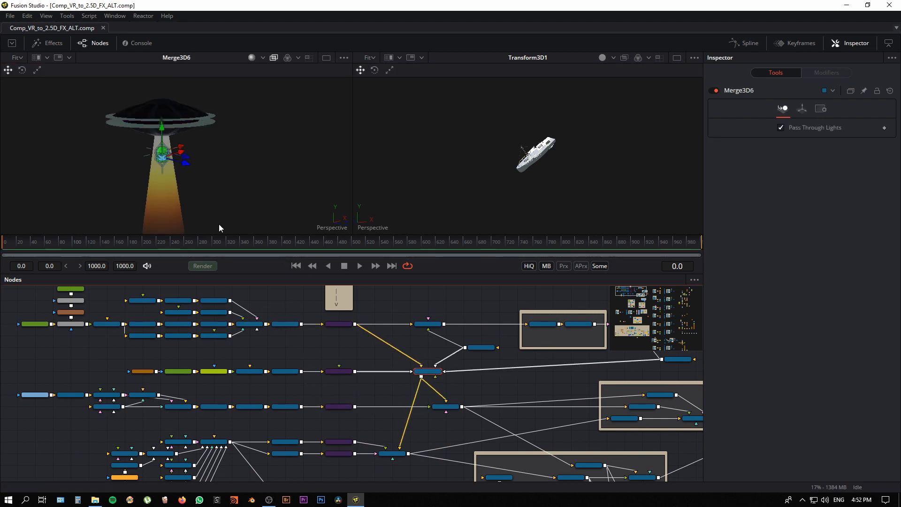
Step: Compare the cars in Merge3D6_1_1 with the boats in Merge3D6_1 in the first viewer
drag(454, 410, 250, 224)
scroll(237, 199, up, 5)
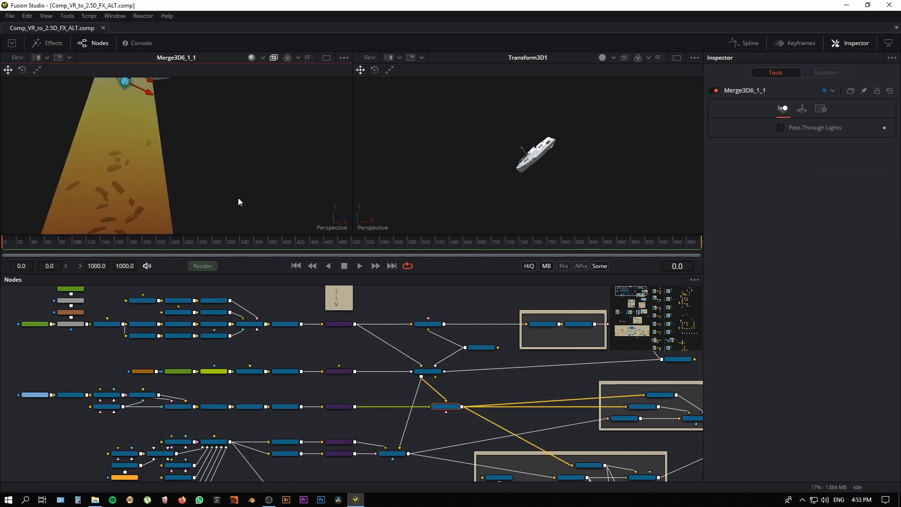
drag(402, 457, 207, 140)
scroll(141, 193, down, 5)
scroll(124, 197, up, 2)
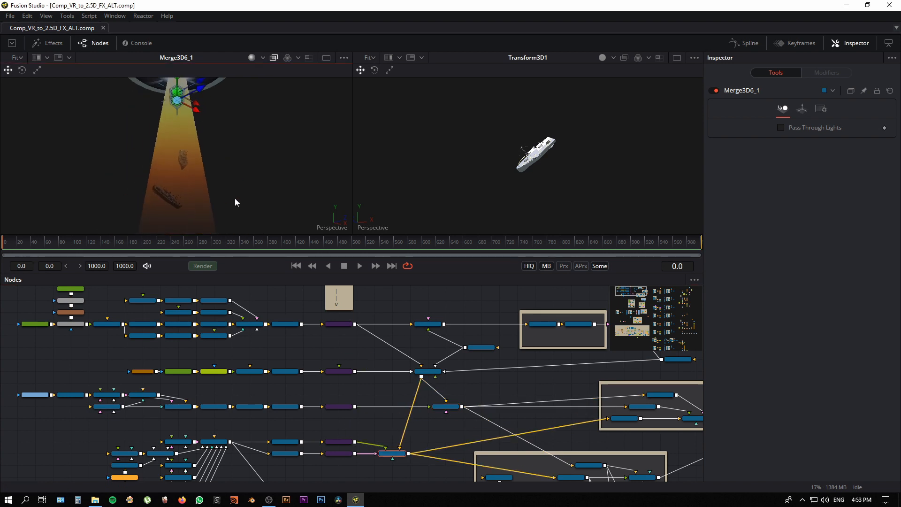
Step: Show Transform3D1_2 from the Reflective group in the second viewer to inspect the separately placed boat
click(385, 466)
drag(387, 464, 379, 451)
scroll(324, 401, up, 1)
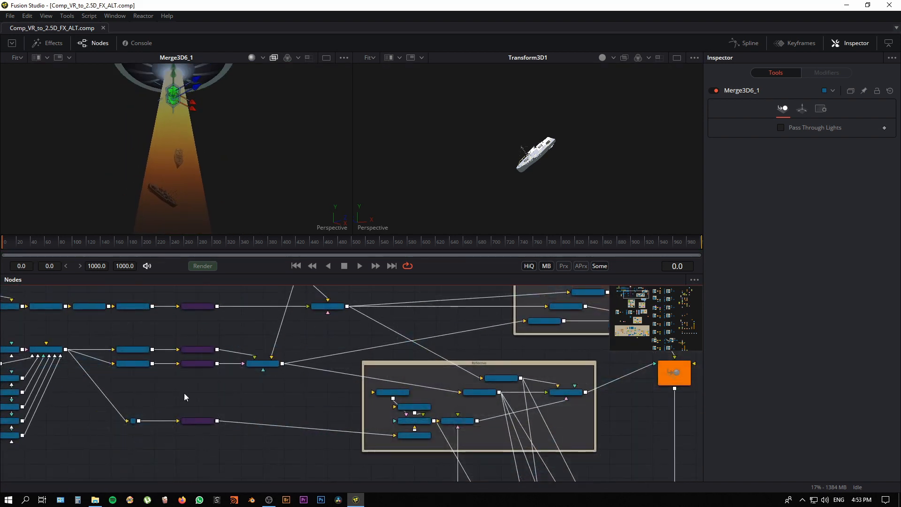
click(419, 435)
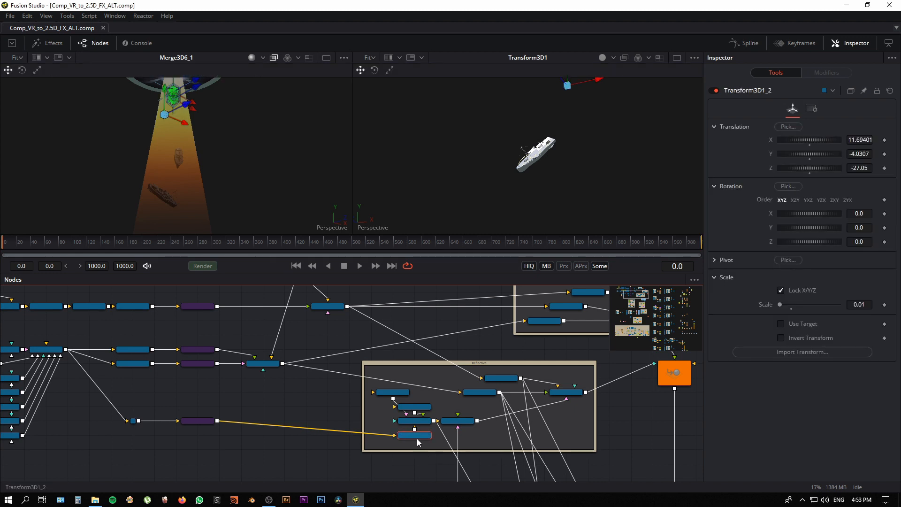
scroll(419, 437, up, 2)
scroll(453, 446, up, 1)
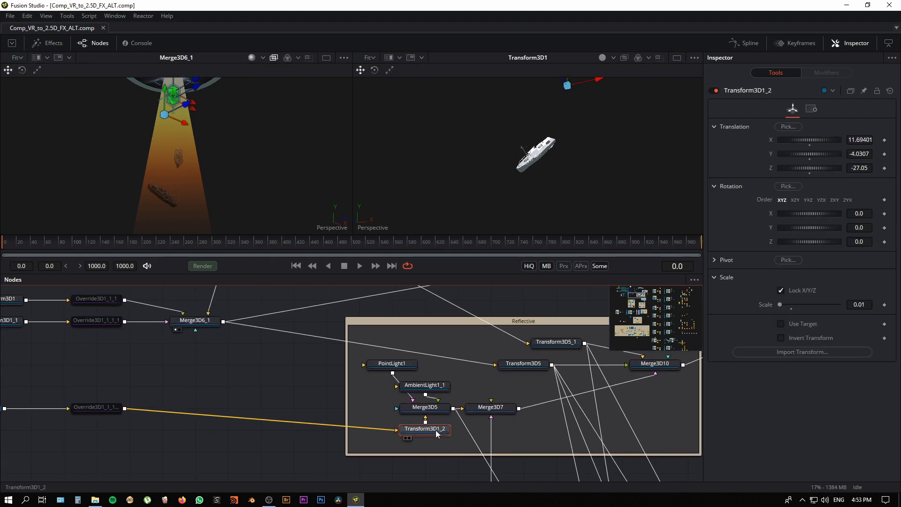
drag(436, 430, 556, 212)
click(263, 404)
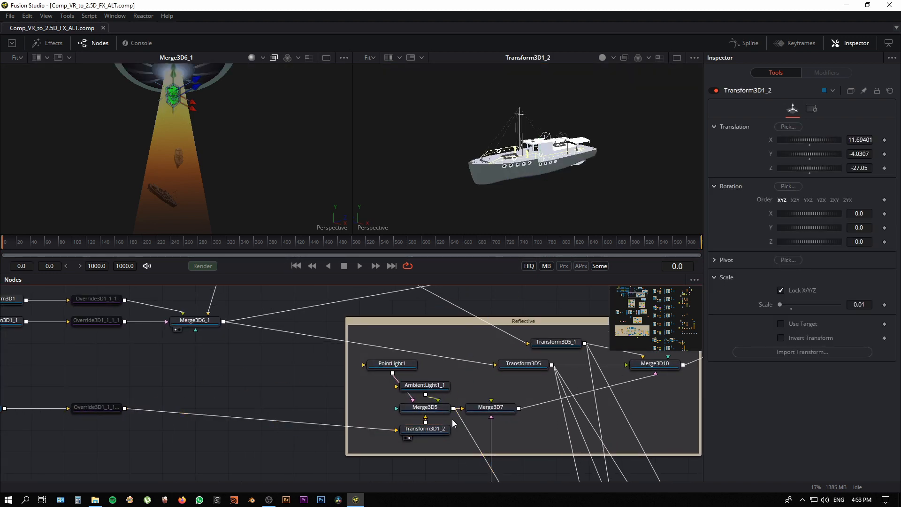
Step: Return to the saucer branch of the node graph and show Transform3D7 in the first viewer
scroll(302, 368, down, 5)
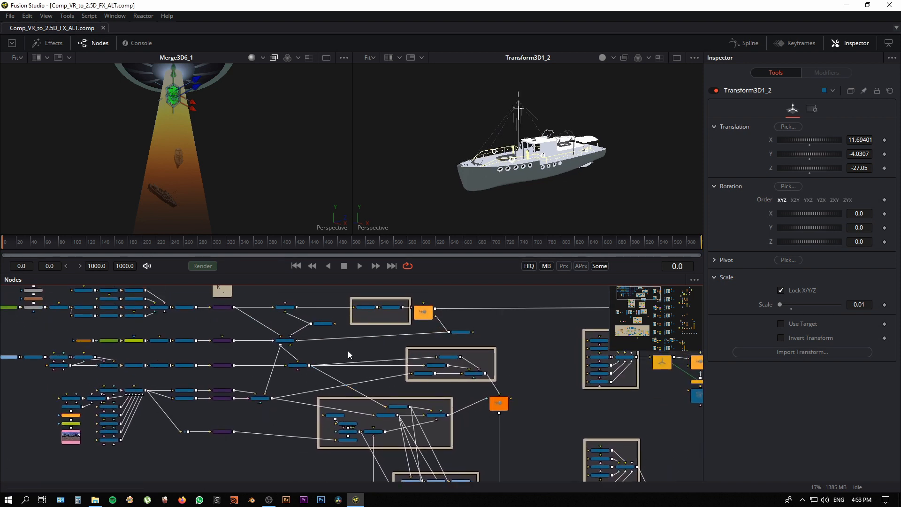
drag(348, 349, 328, 391)
drag(469, 315, 523, 314)
scroll(341, 325, up, 1)
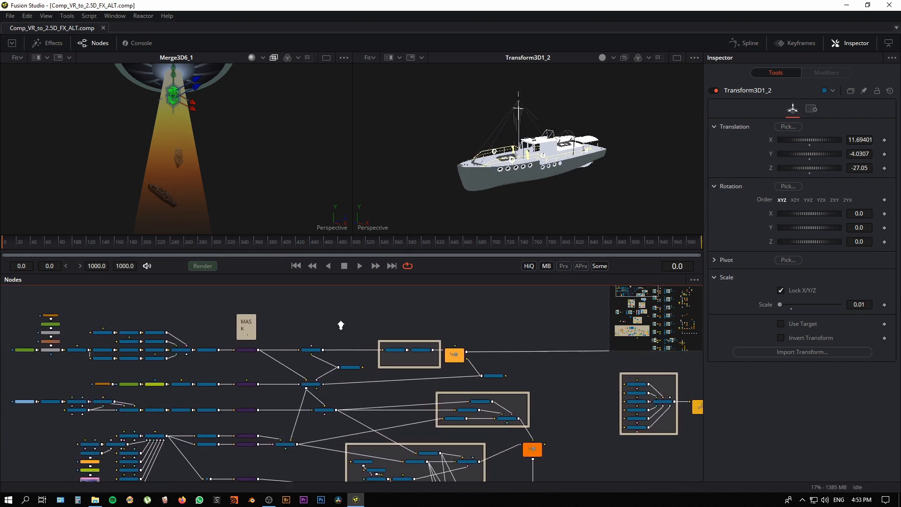
scroll(321, 365, up, 1)
click(230, 360)
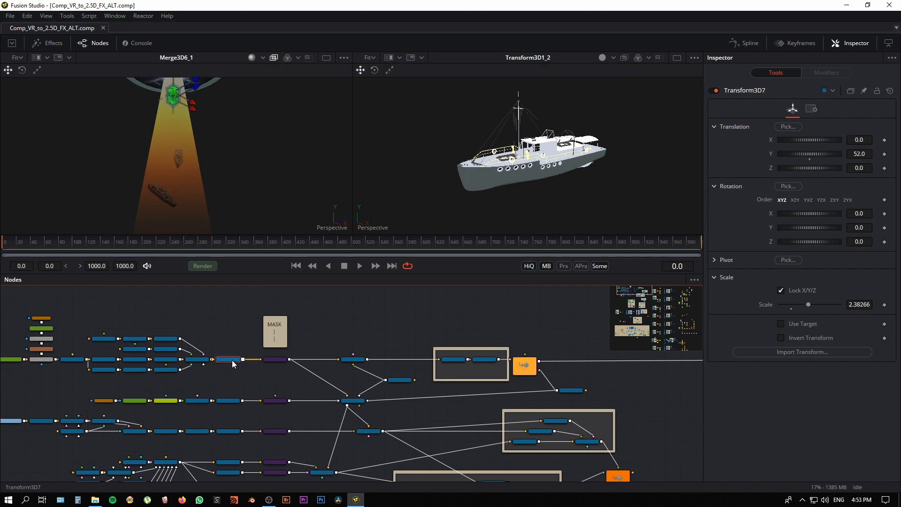
key(1)
Step: Show Duplicate3D1_1 from the Between_Clouds group in the first viewer and inspect the scattered saucer copies
scroll(358, 326, up, 3)
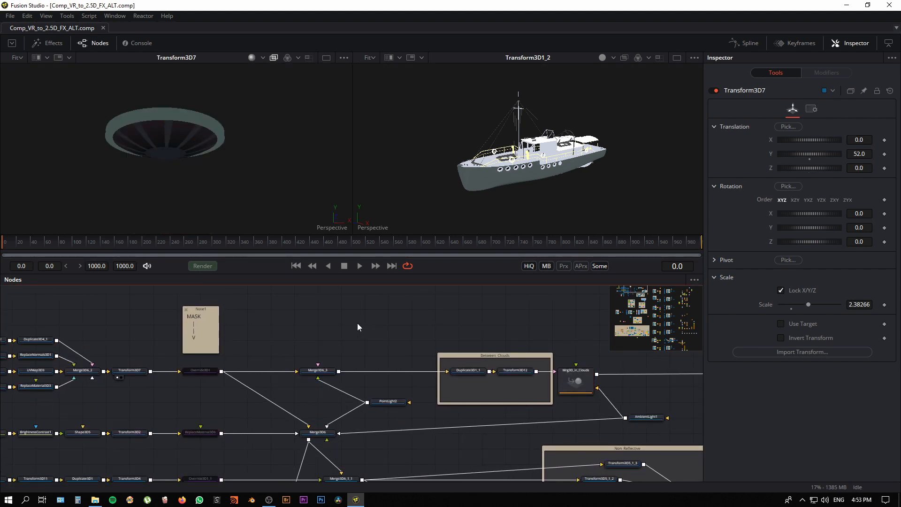
drag(356, 323, 249, 315)
click(368, 361)
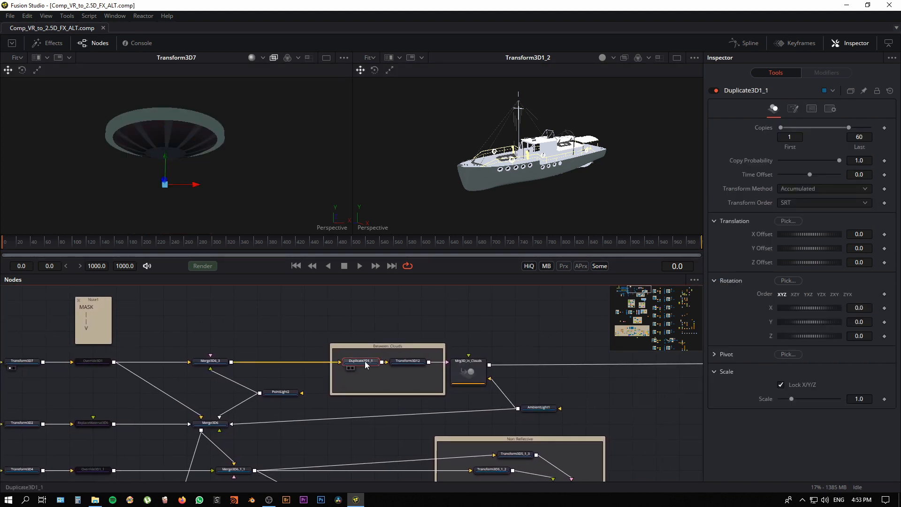
key(1)
drag(246, 191, 197, 203)
Step: Show Mrg3D_in_Clouds in the first viewer and examine the merged saucer fleet
click(474, 375)
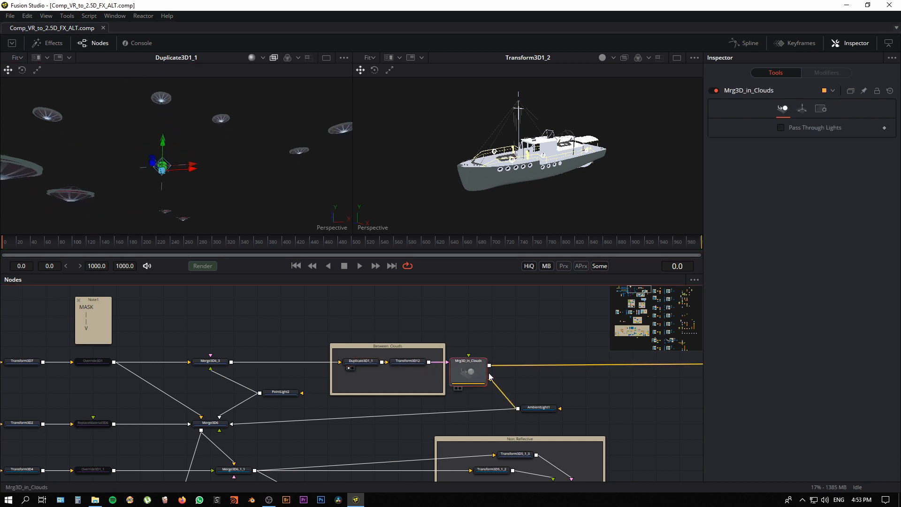
drag(536, 381, 364, 365)
scroll(302, 359, up, 1)
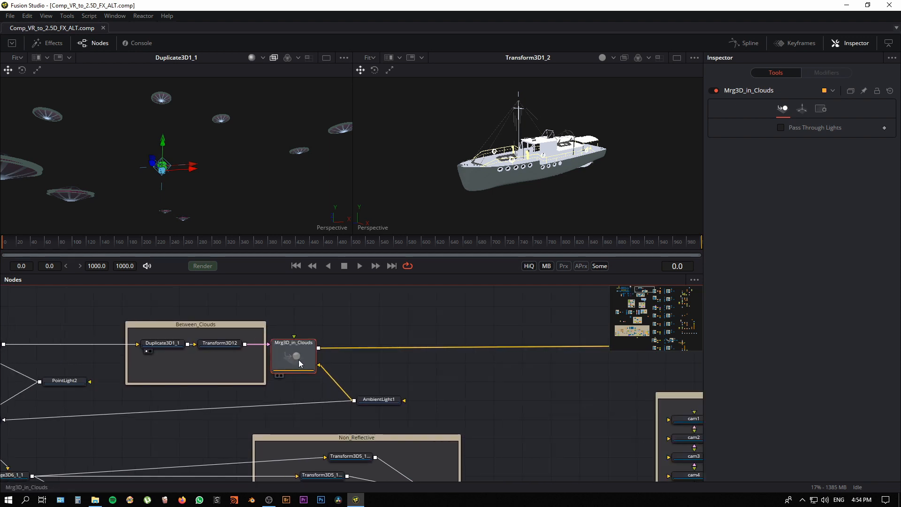
key(1)
drag(274, 202, 302, 219)
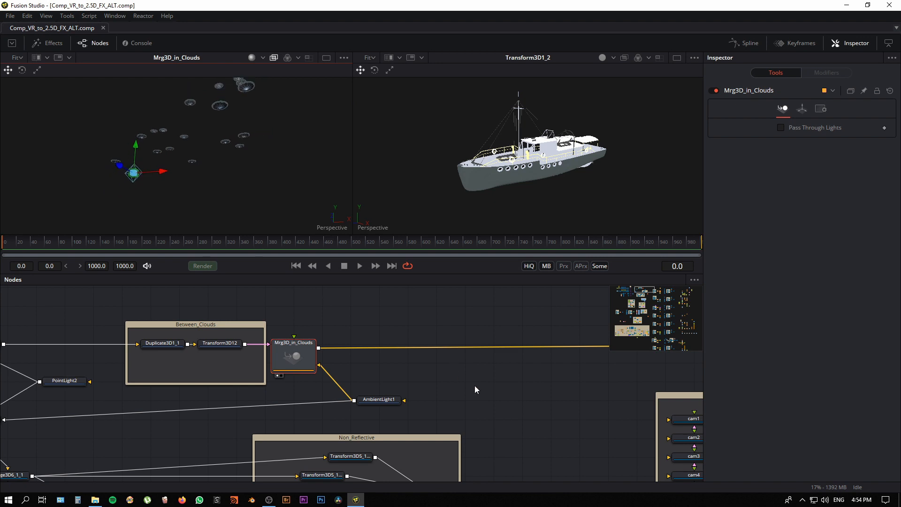
Step: Follow the cloud-saucer branch to its rendered pass and show Loader11 (between_clouds.tif) in the second viewer
drag(643, 391, 329, 362)
scroll(326, 364, down, 3)
drag(259, 378, 189, 377)
drag(403, 377, 195, 369)
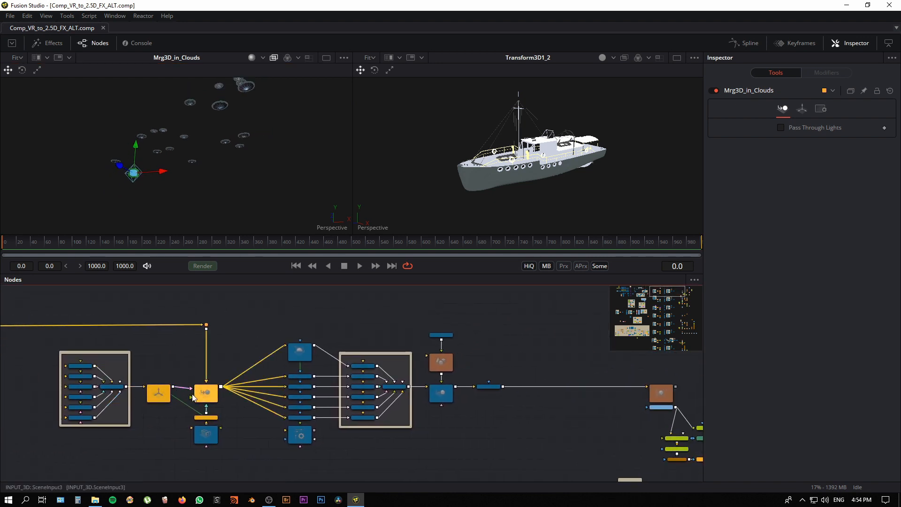
drag(462, 427, 205, 433)
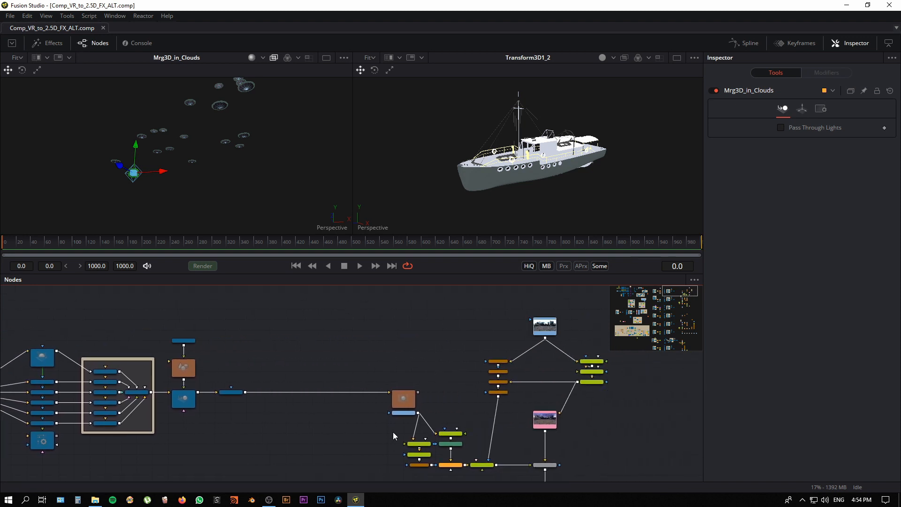
click(403, 414)
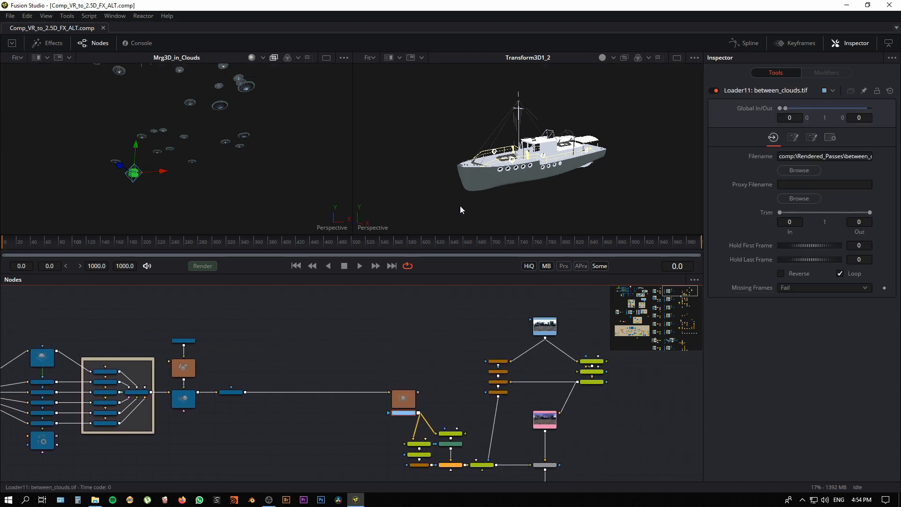
mouse_move(460, 206)
mouse_down()
mouse_move(466, 195)
mouse_move(452, 220)
mouse_move(477, 223)
mouse_move(467, 212)
mouse_up()
Step: Show Loader1 with the original canary_wharf_4k panorama in the second viewer and inspect it
drag(429, 343, 274, 334)
click(405, 312)
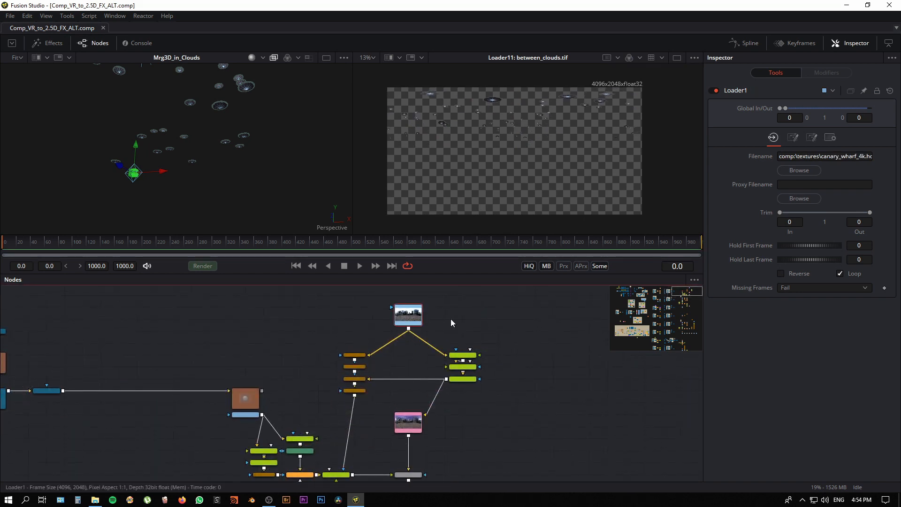
key(2)
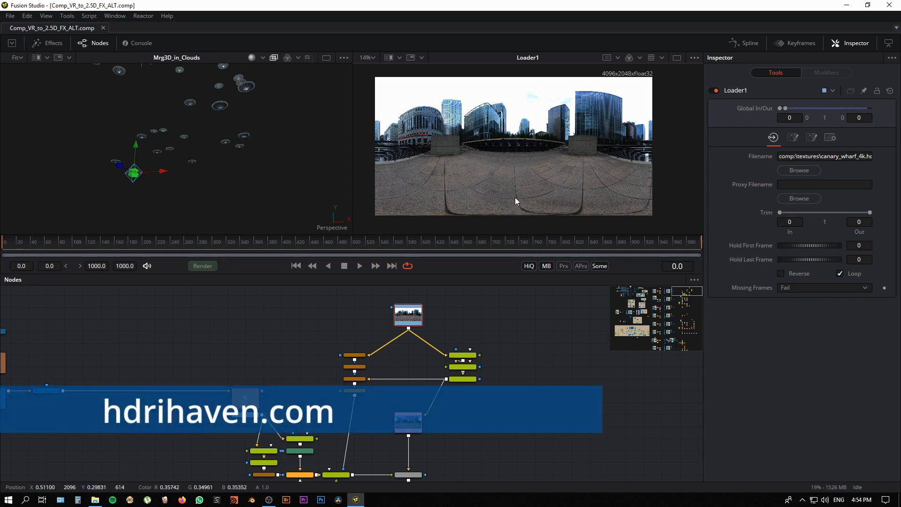
drag(516, 174, 519, 182)
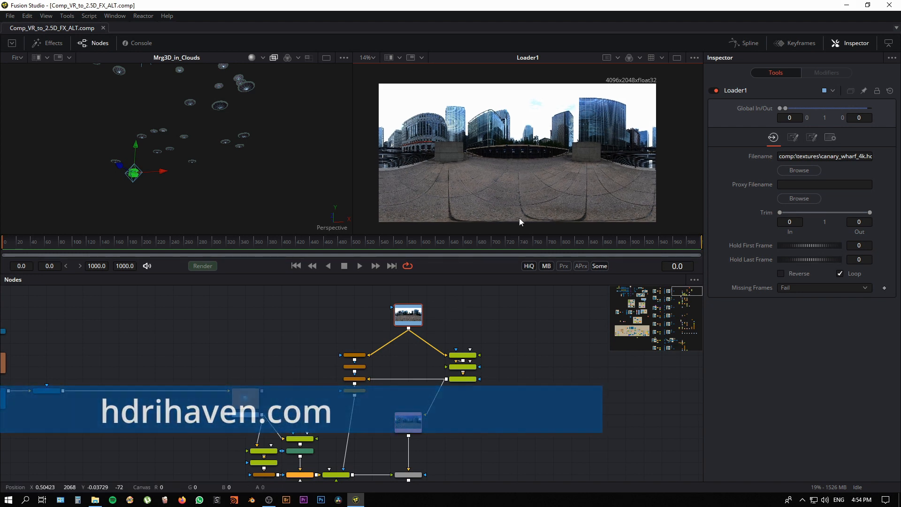
Step: Show VR_Graded in the second viewer and examine the graded panorama with its replaced sky
drag(413, 424, 420, 394)
click(420, 394)
key(2)
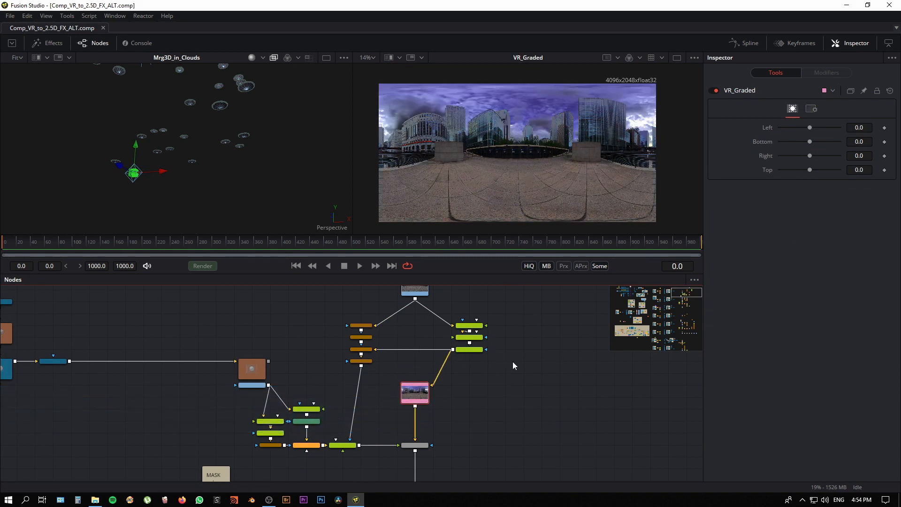
scroll(518, 353, down, 1)
drag(518, 351, 535, 361)
click(442, 305)
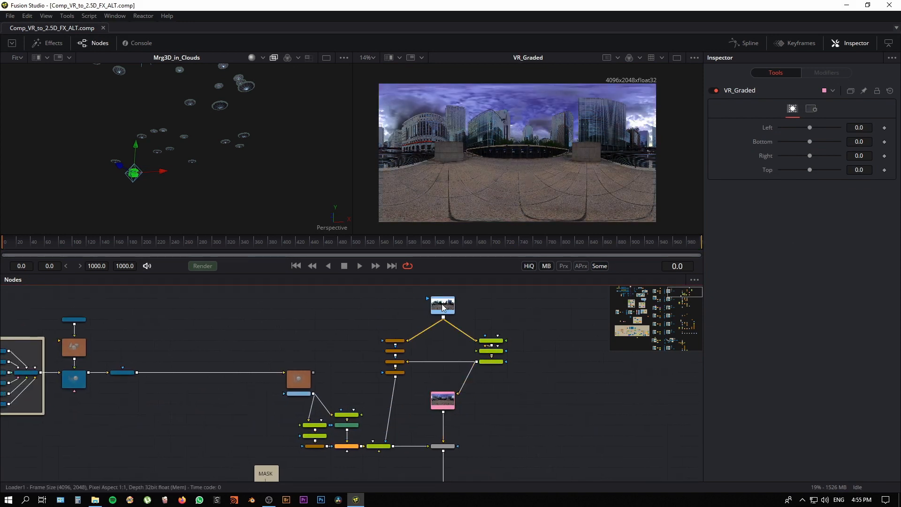
click(442, 402)
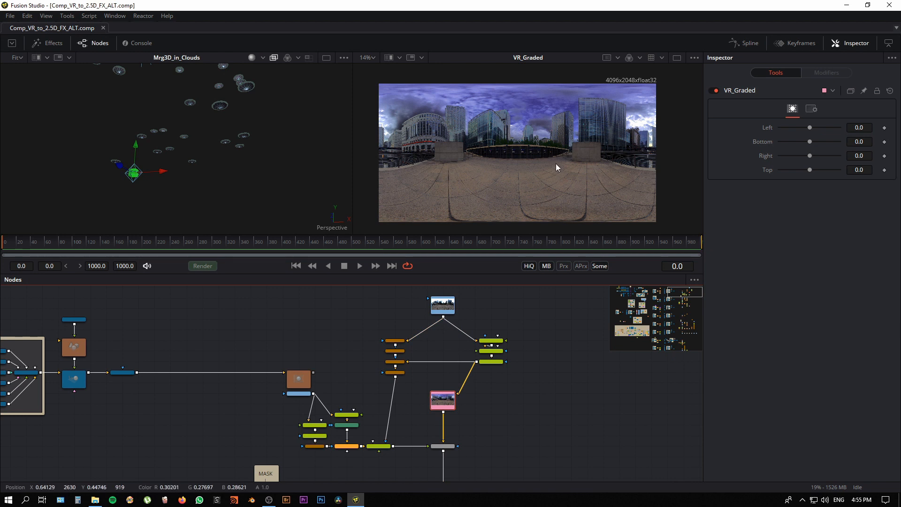
scroll(471, 458, down, 2)
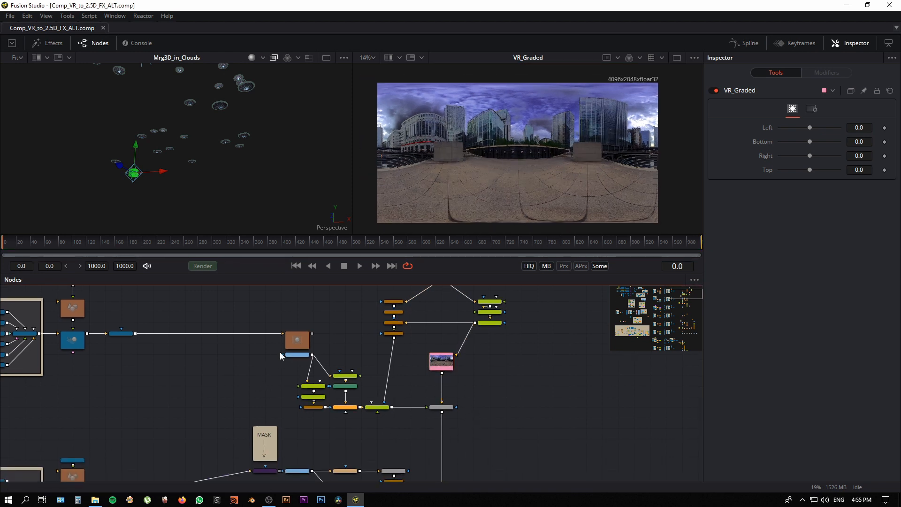
Step: Show ChannelBooleans2 in the first viewer and Merge5 in the second, and look around the sky with the cloud saucers
click(299, 354)
key(1)
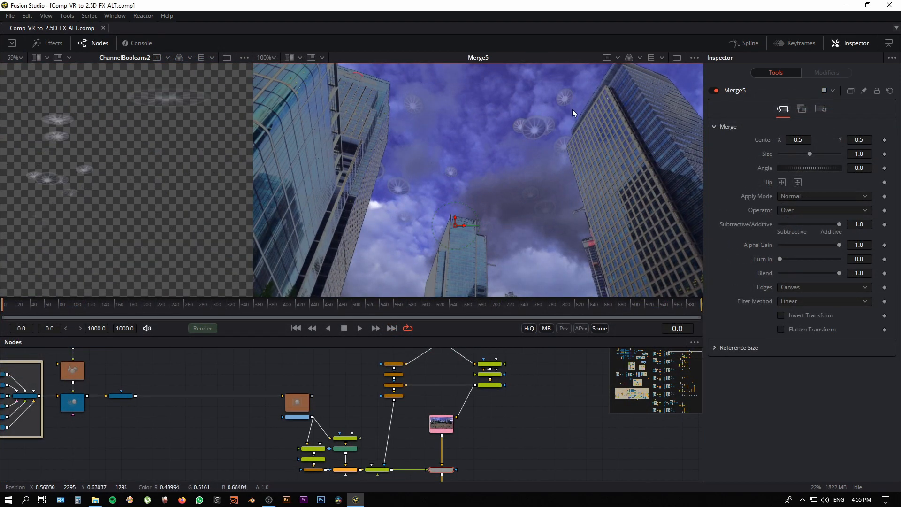
drag(502, 195, 583, 198)
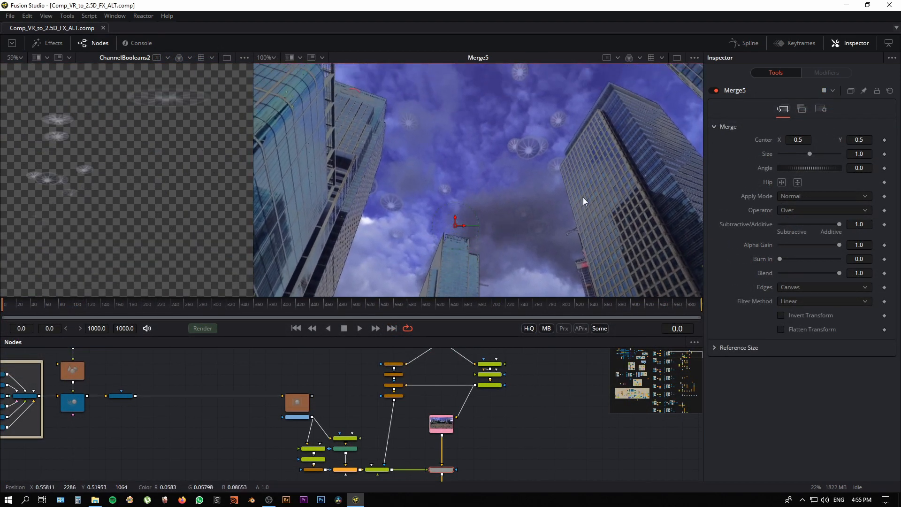
drag(432, 239, 416, 174)
Step: Go back to the saucer merges and show Merge3D6_1_1, followed by Merge3D6_1, in the first viewer
drag(185, 425, 393, 426)
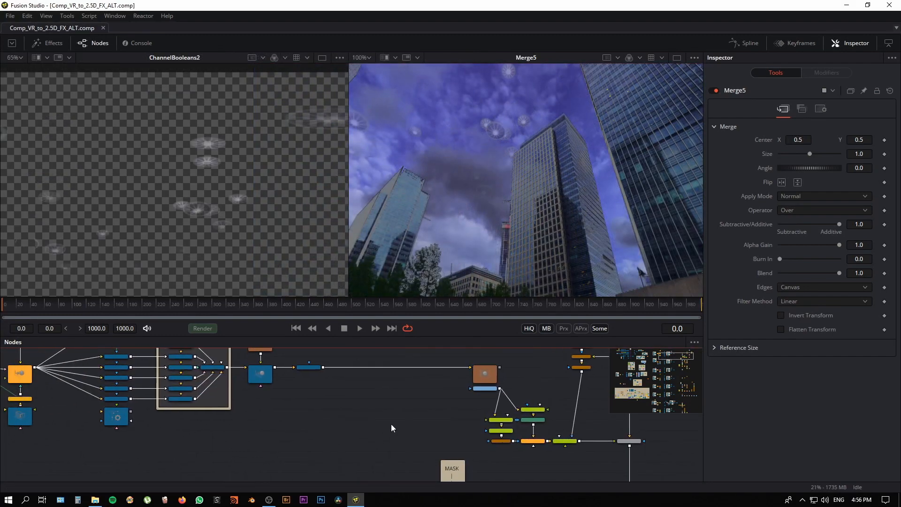
scroll(329, 453, down, 2)
drag(319, 457, 346, 449)
drag(239, 451, 591, 475)
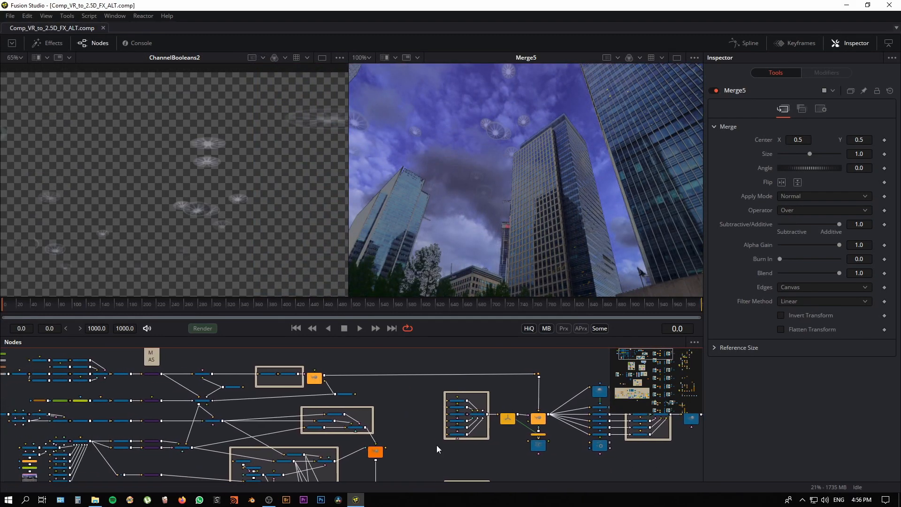
scroll(308, 434, up, 2)
drag(221, 427, 302, 415)
click(300, 407)
key(1)
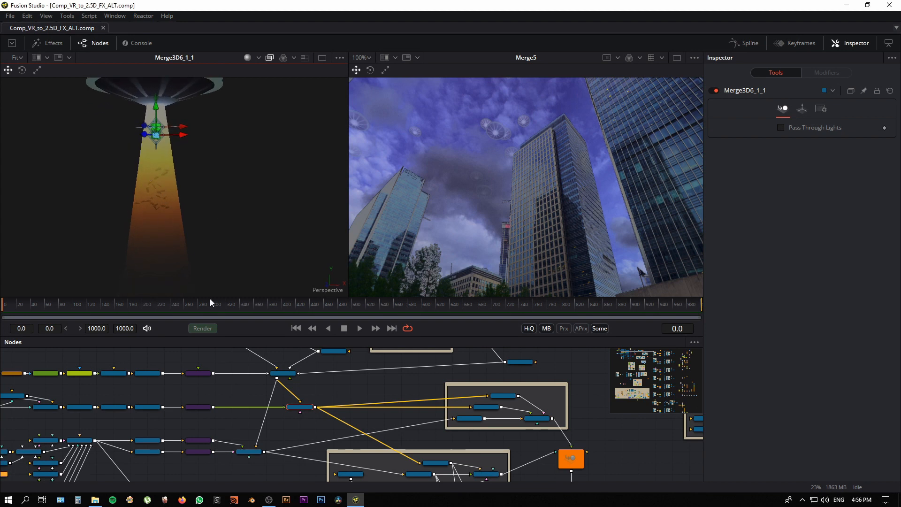
click(252, 452)
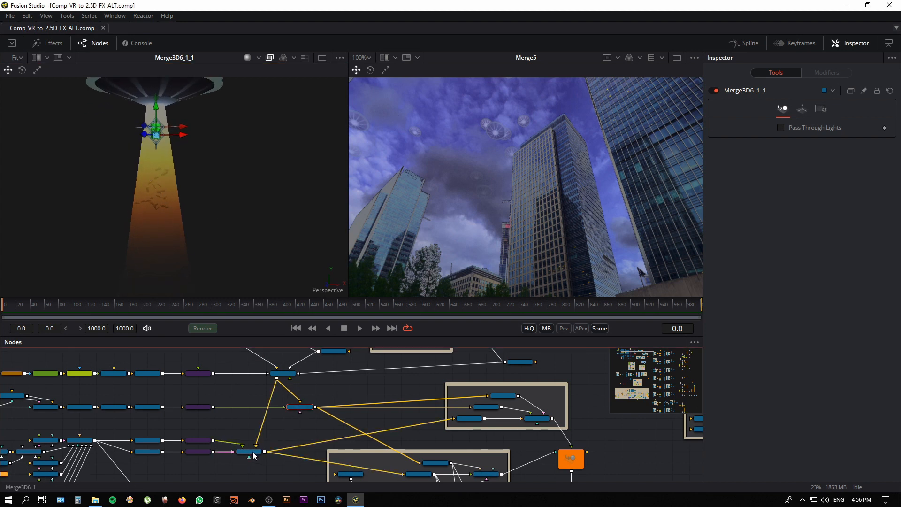
drag(197, 254, 206, 248)
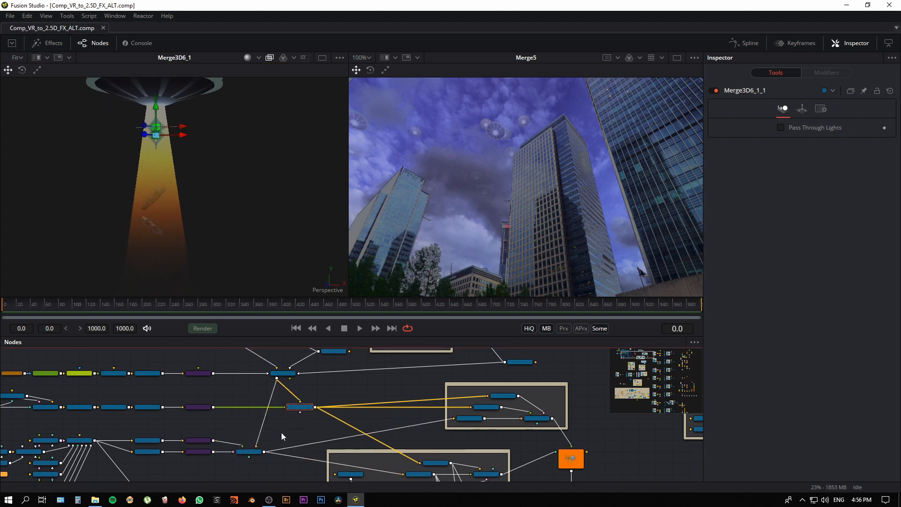
Step: Go to the Non_Reflective group and inspect the settings of Transform3D5_1_3, Transform3D5_1_2 and Transform3D5_2
click(300, 440)
drag(285, 437, 166, 440)
drag(488, 411, 516, 412)
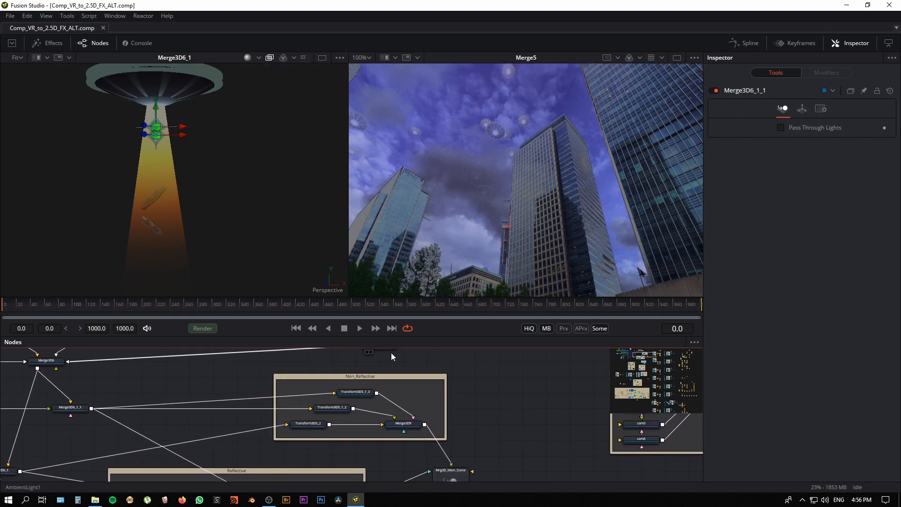
drag(251, 432, 278, 402)
drag(328, 298, 327, 236)
drag(387, 364, 426, 427)
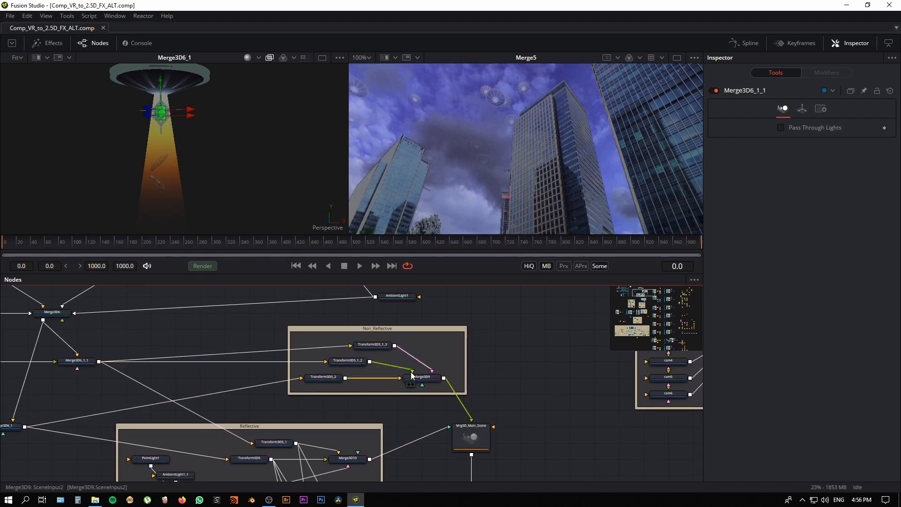
drag(251, 409, 263, 412)
click(335, 380)
click(381, 352)
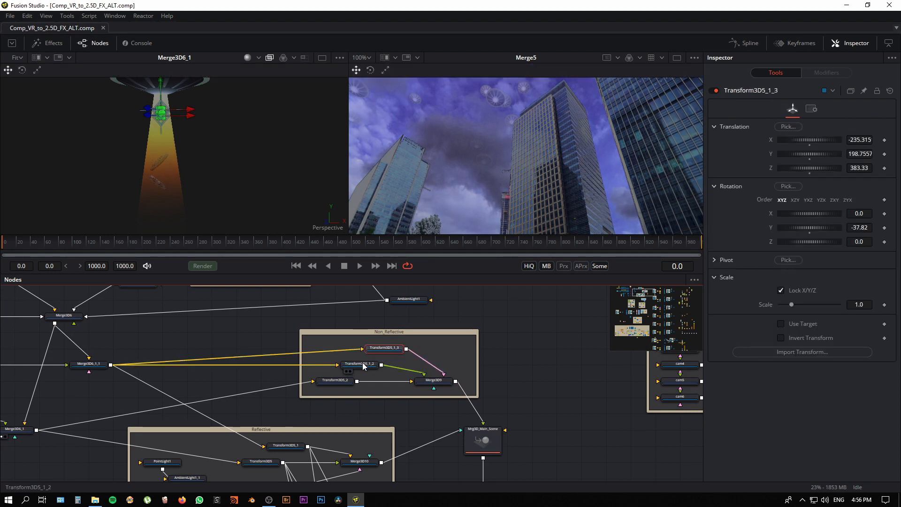
click(363, 366)
click(345, 383)
Step: Show Merge3D9 in the first viewer and compare its saucer layout with the buildings in the Merge5 panorama
drag(127, 388, 121, 402)
drag(424, 399, 208, 219)
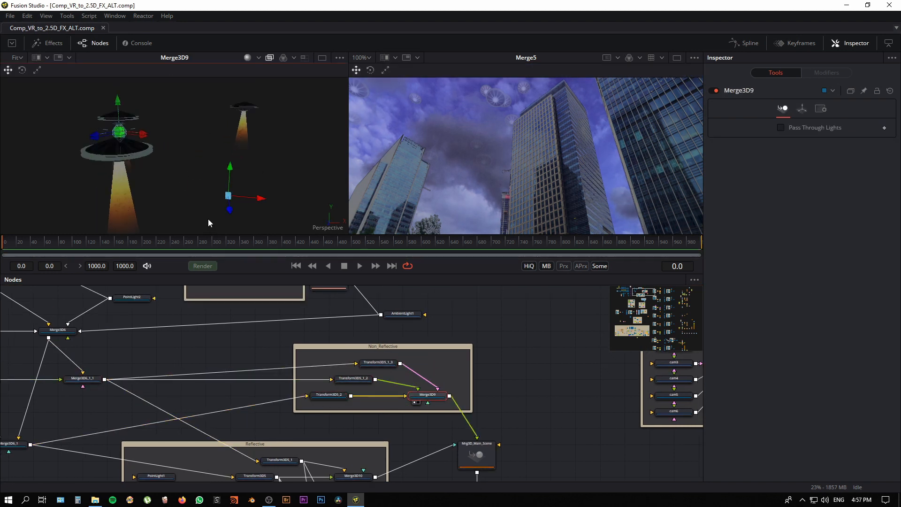
drag(532, 190, 456, 181)
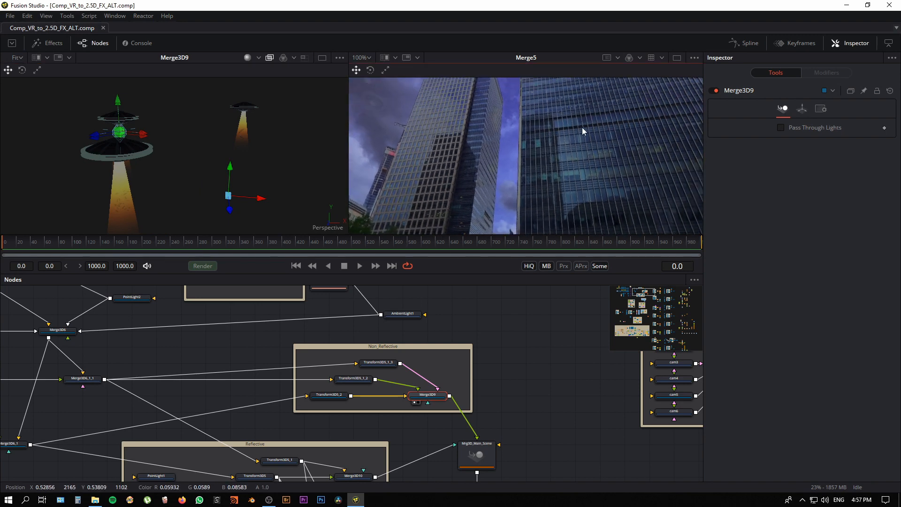
drag(582, 127, 536, 139)
drag(189, 196, 151, 198)
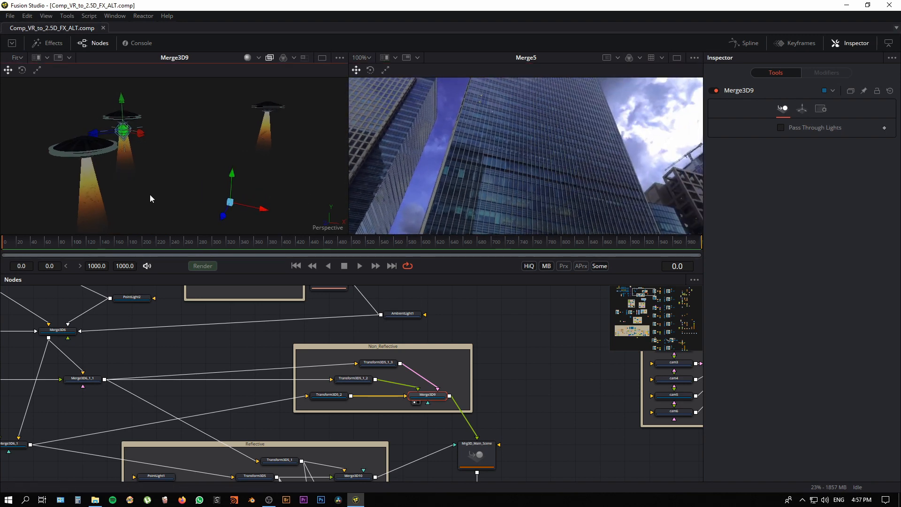
drag(432, 155, 496, 132)
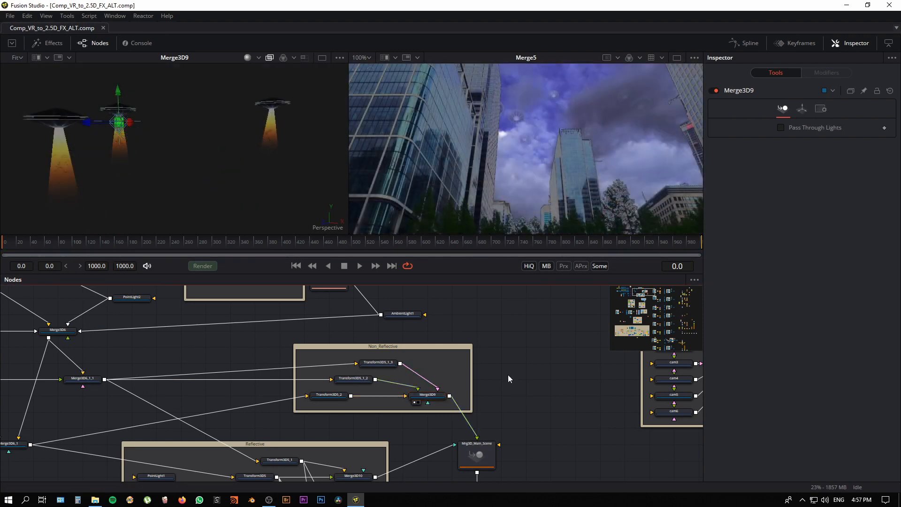
Step: Go to the Reflective group and show Transform3D5_1, followed by Transform3D5, in the first viewer
drag(510, 404, 581, 309)
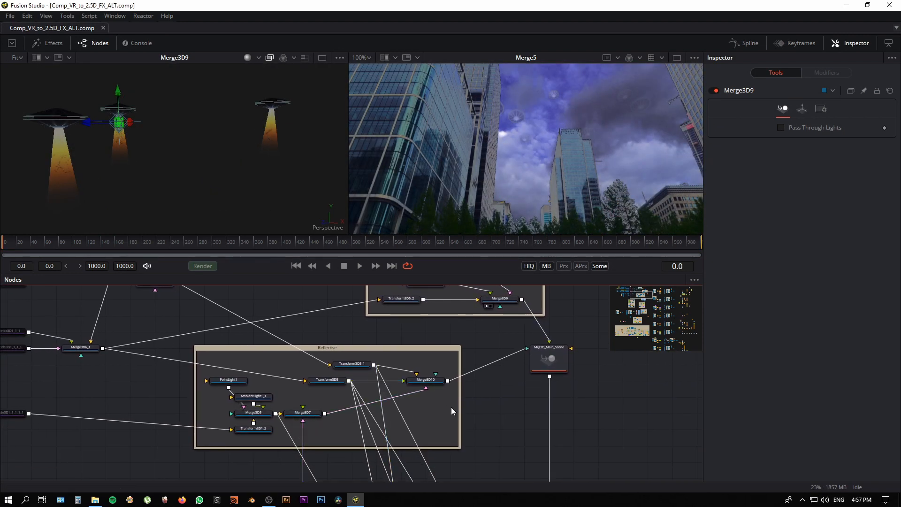
drag(355, 359, 354, 368)
drag(142, 393, 148, 416)
drag(356, 394, 212, 199)
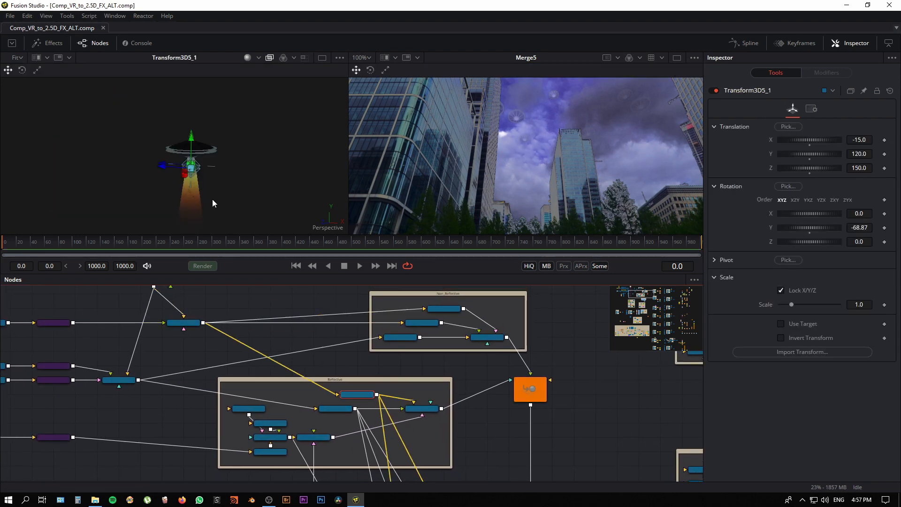
drag(334, 409, 218, 133)
Step: Inspect the translation and rotation settings of Transform3D5_1 and Transform3D5 in the Reflective group
scroll(336, 396, up, 2)
click(351, 389)
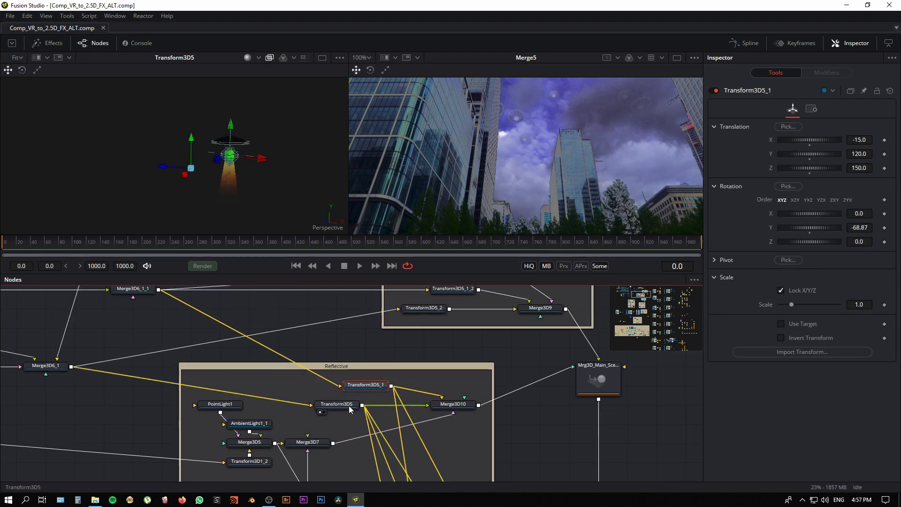
click(348, 405)
click(353, 388)
click(350, 408)
drag(320, 408, 296, 398)
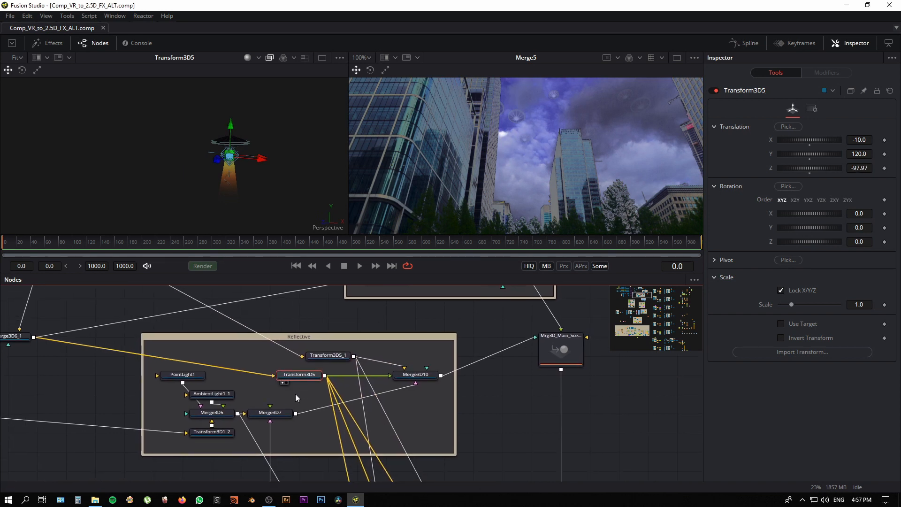
Step: Show the boat in Merge3D7, followed by the merged reflective objects in Merge3D10, in the first viewer
drag(237, 414, 236, 197)
click(477, 464)
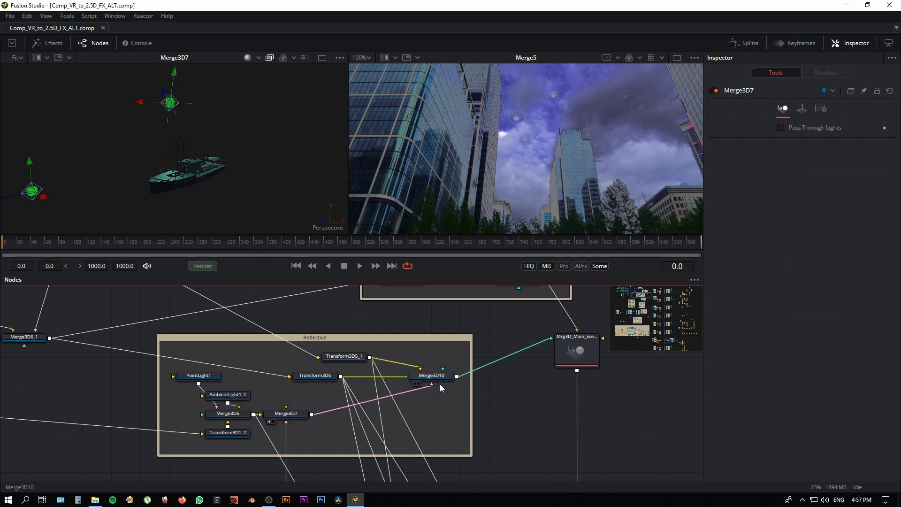
drag(442, 381, 108, 196)
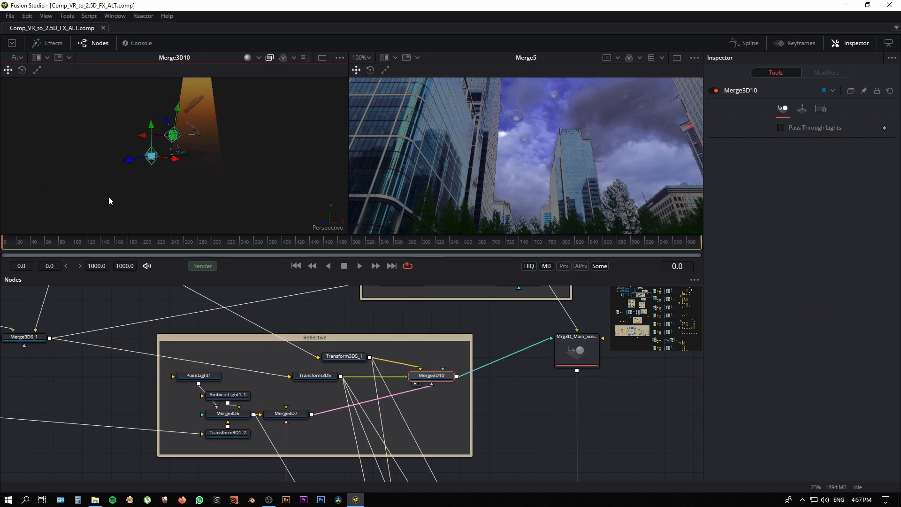
drag(224, 174, 202, 217)
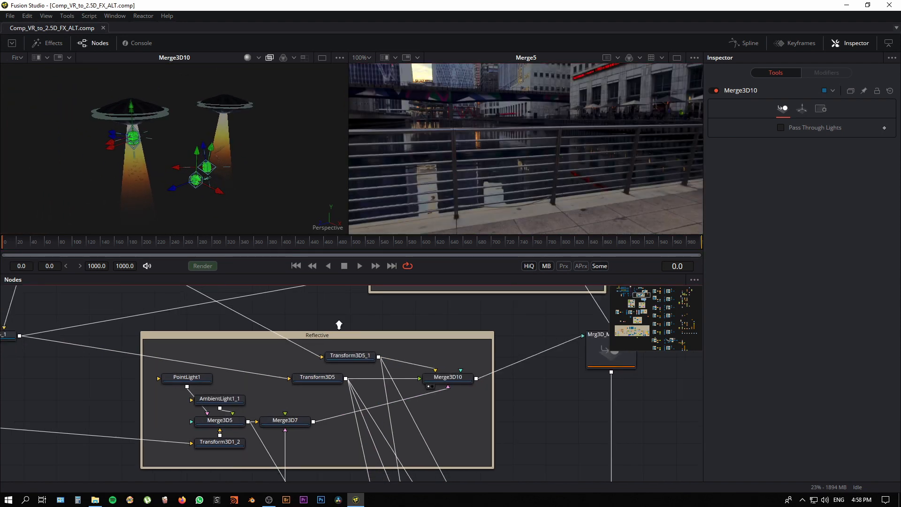
Step: Follow both groups into Mrg3D_Main_Scene, show it in the first viewer and examine the combined saucer scene
scroll(338, 325, down, 5)
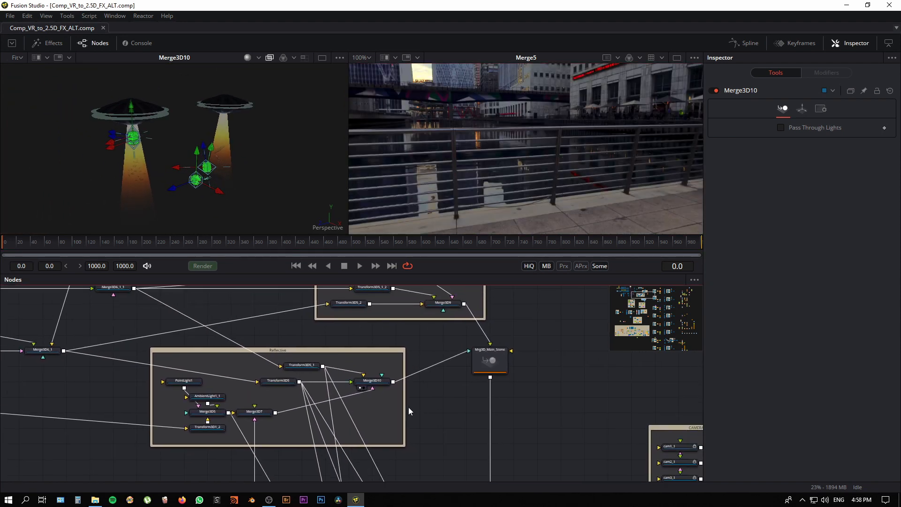
scroll(317, 382, down, 2)
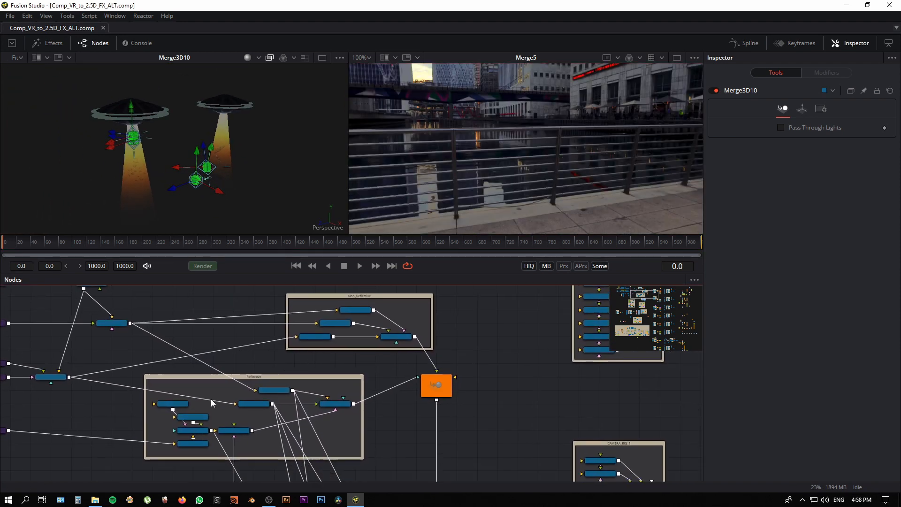
drag(376, 437, 358, 445)
scroll(360, 429, up, 3)
scroll(354, 448, down, 1)
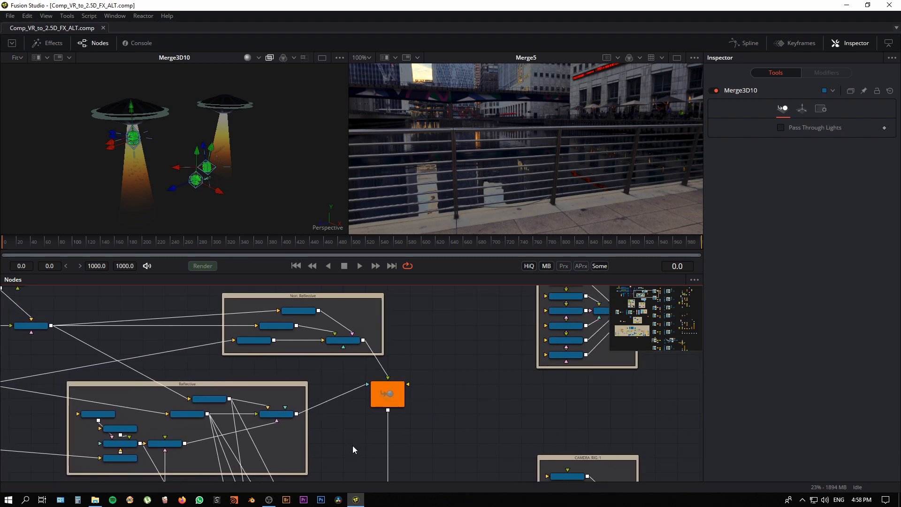
click(387, 394)
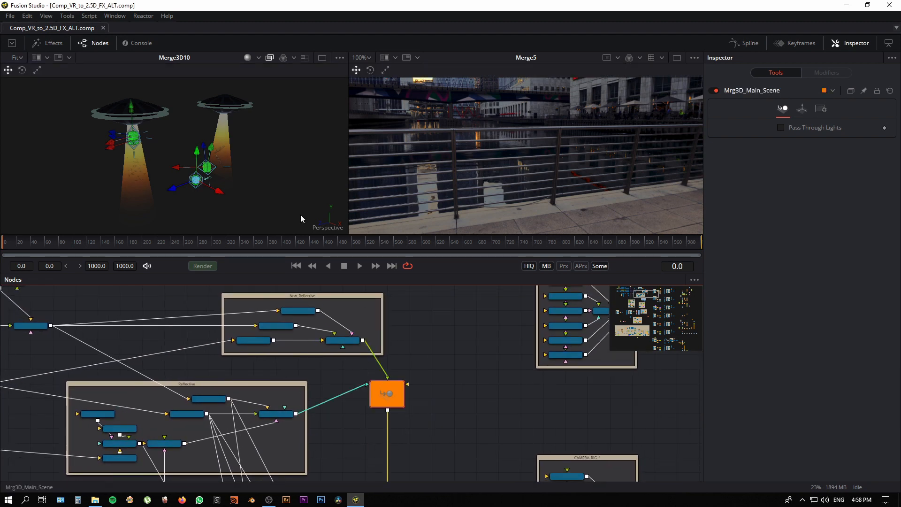
drag(301, 215, 280, 182)
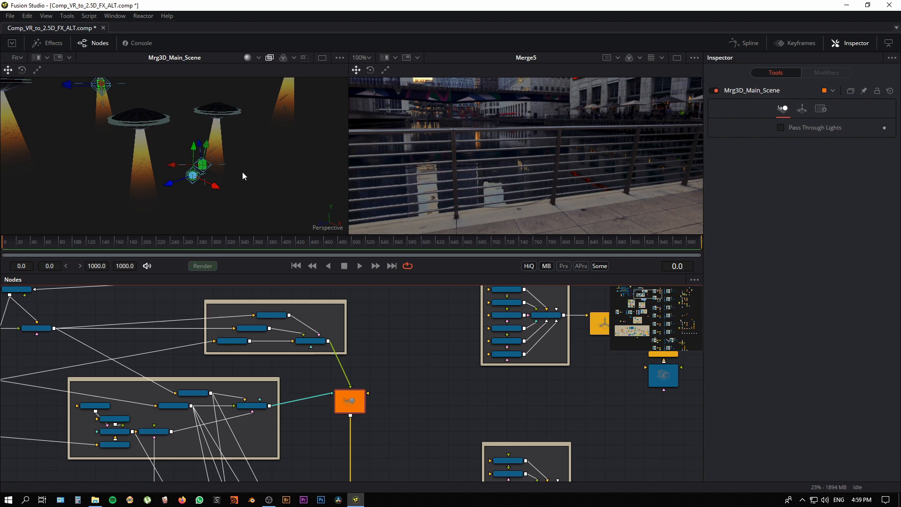
drag(242, 172, 222, 194)
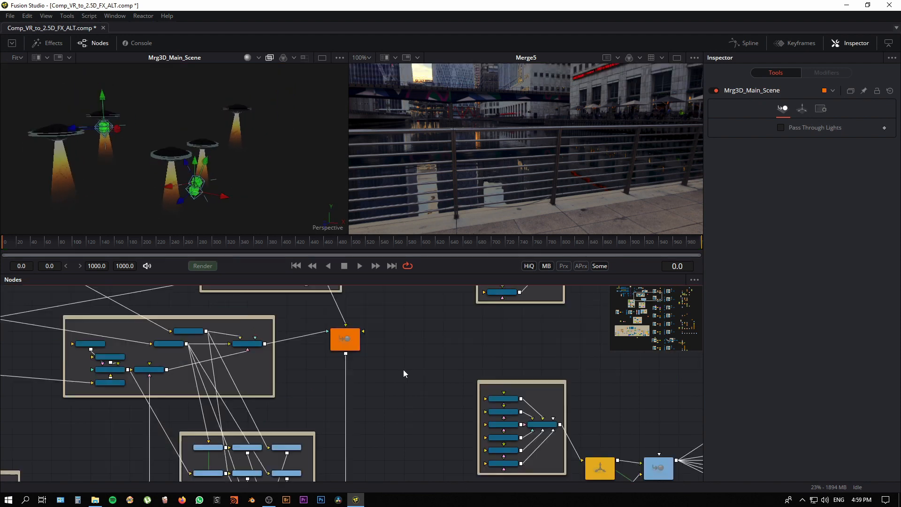
Step: Follow the main-scene branch through its camera rig to the rendered pass and show Loader10 (main.tif) in the first viewer
scroll(404, 373, down, 10)
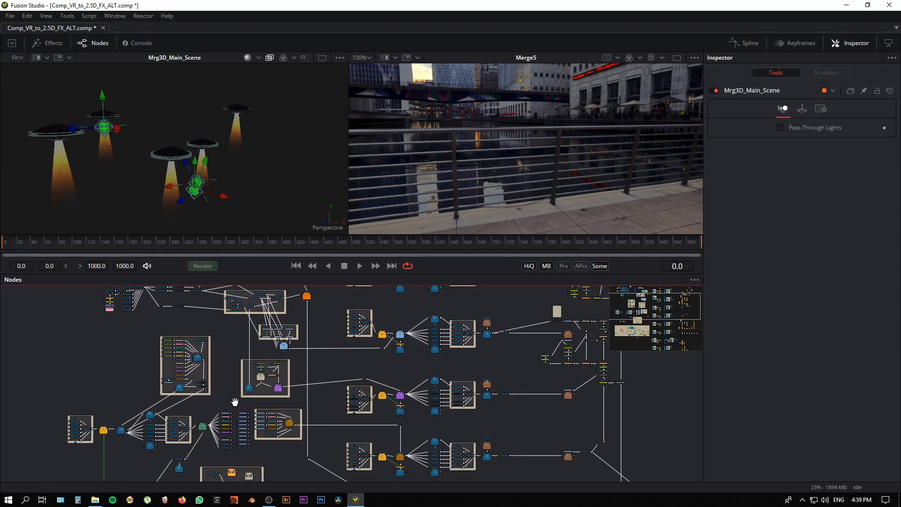
drag(234, 402, 233, 411)
drag(328, 455, 248, 356)
drag(534, 437, 466, 421)
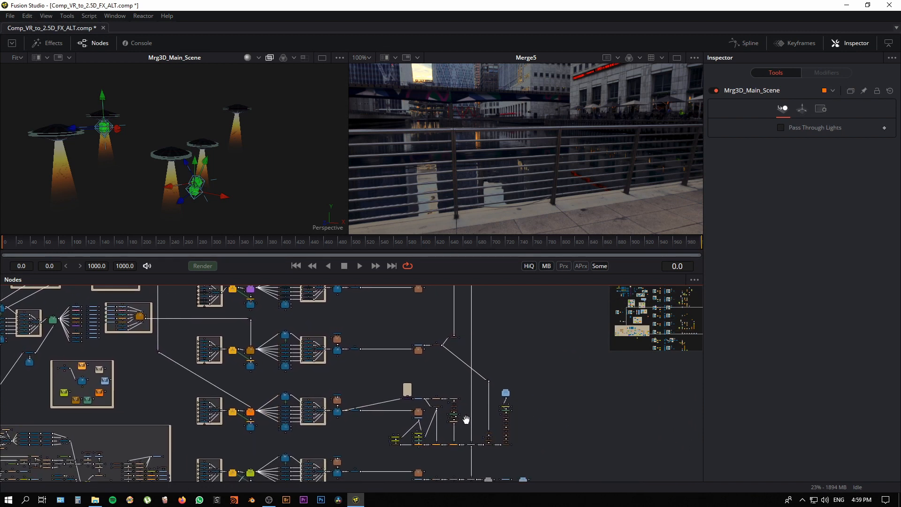
drag(365, 434, 271, 458)
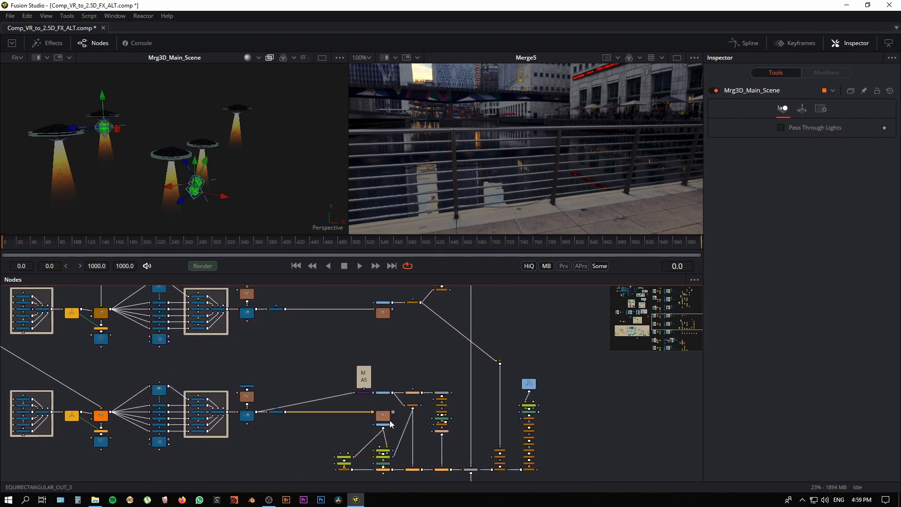
drag(292, 427, 345, 428)
drag(423, 424, 194, 179)
Step: Follow the corrections after main.tif and show Blur1 in the first viewer to examine the graded saucers and beams
drag(458, 345, 413, 312)
drag(411, 403, 388, 391)
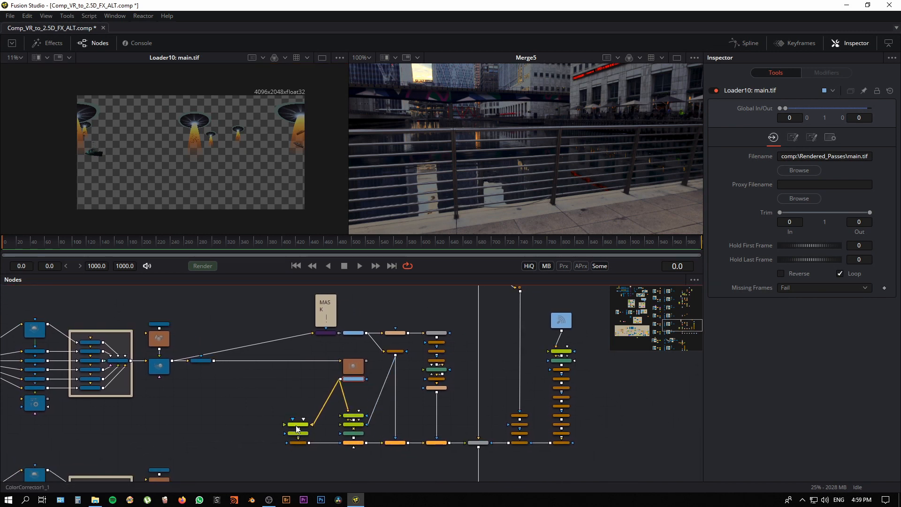
drag(439, 443, 215, 194)
mouse_move(158, 178)
mouse_down()
mouse_move(253, 170)
mouse_move(243, 236)
mouse_move(218, 196)
mouse_move(158, 176)
mouse_up()
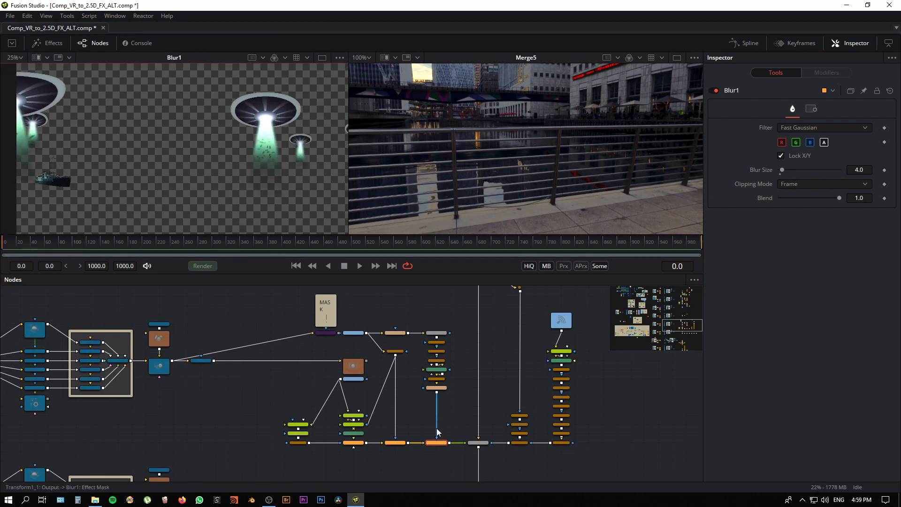
Step: Show Merge2 in the second viewer and look around the boats and their water reflections behind the railing
click(457, 468)
drag(458, 468, 420, 464)
drag(443, 439, 607, 196)
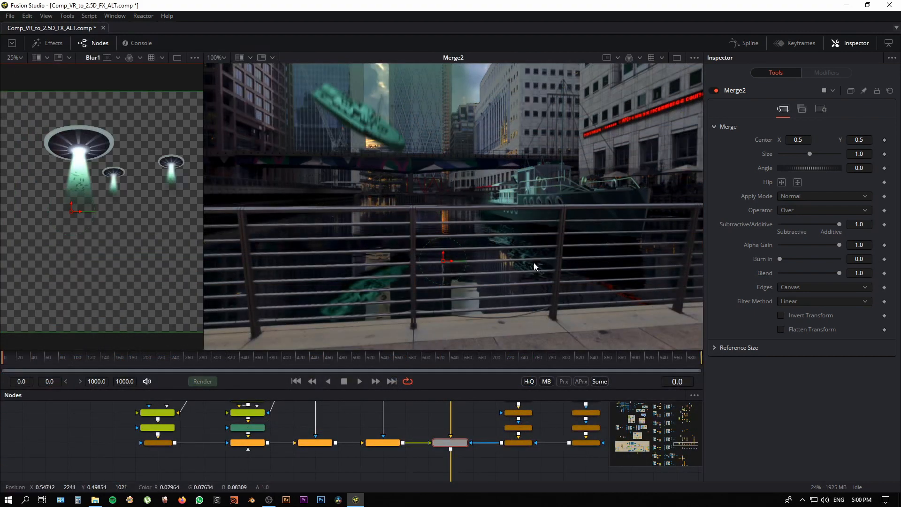
drag(427, 444, 419, 450)
drag(552, 241, 512, 292)
drag(523, 170, 497, 282)
drag(402, 442, 432, 443)
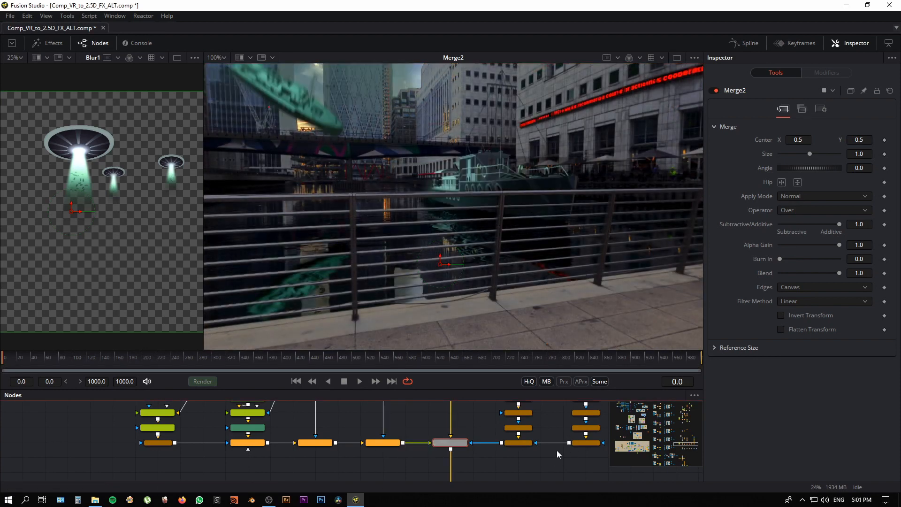
drag(421, 253, 430, 271)
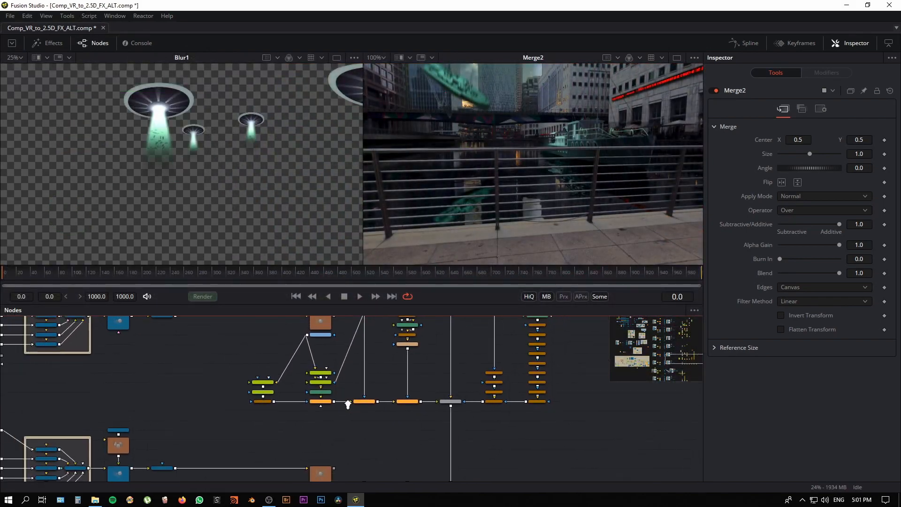
Step: Go to the MASK note in the main-scene branch and show Loader7 (cone_mask_MAIN.png) in the first viewer
drag(347, 404, 365, 397)
scroll(365, 397, down, 2)
drag(289, 353, 302, 430)
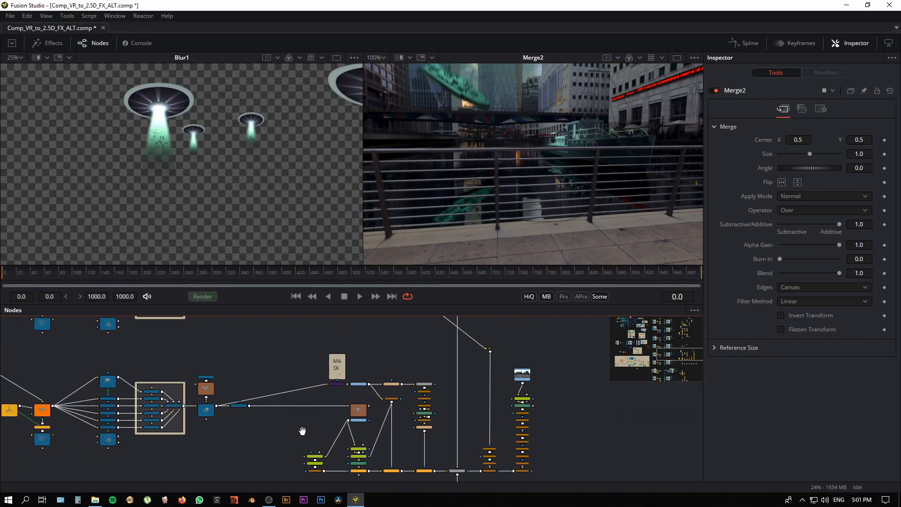
scroll(302, 430, up, 3)
drag(376, 391, 345, 434)
scroll(345, 436, up, 3)
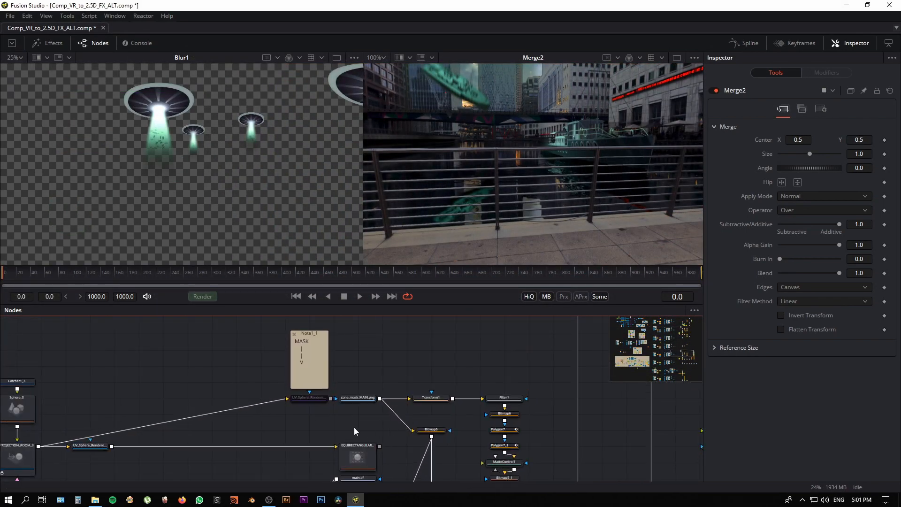
click(366, 399)
key(1)
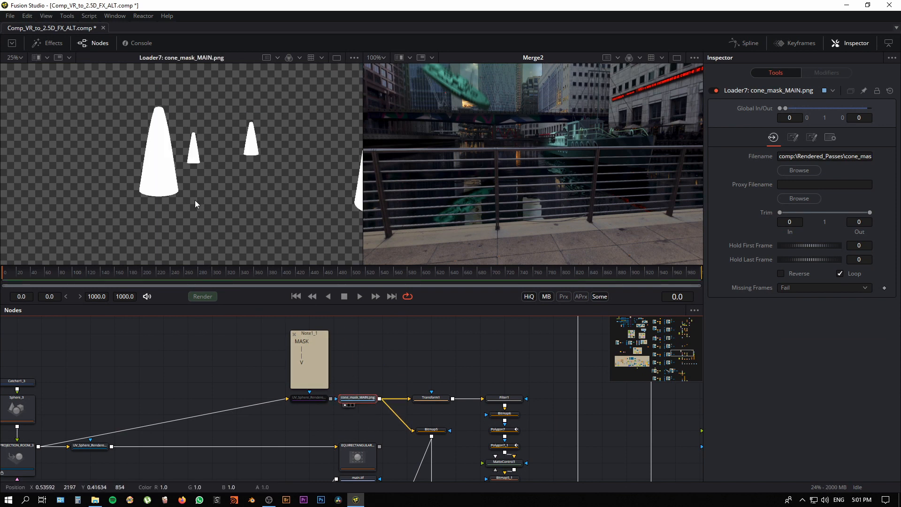
Step: Show Bitmap5 in the first viewer and follow the cone mask down to DirectionalBlur1
drag(396, 357, 326, 322)
scroll(326, 322, down, 1)
drag(244, 223, 140, 218)
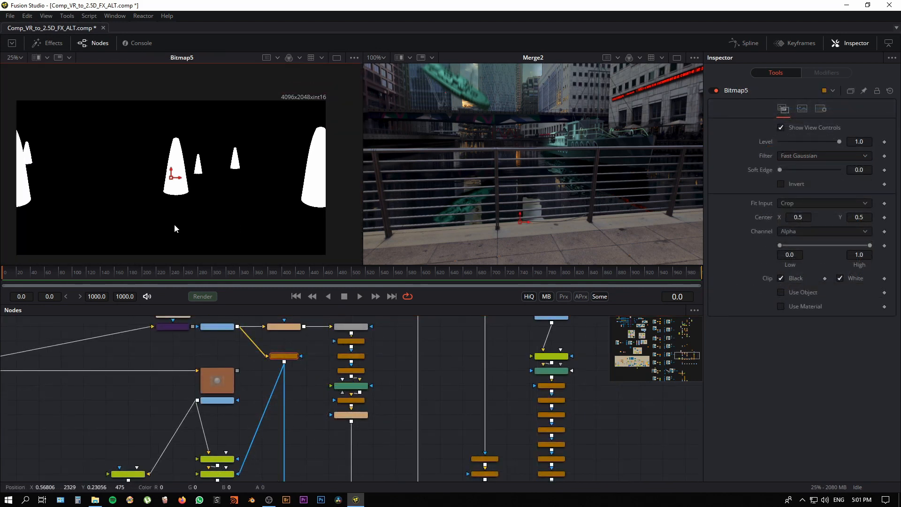
drag(326, 441, 312, 368)
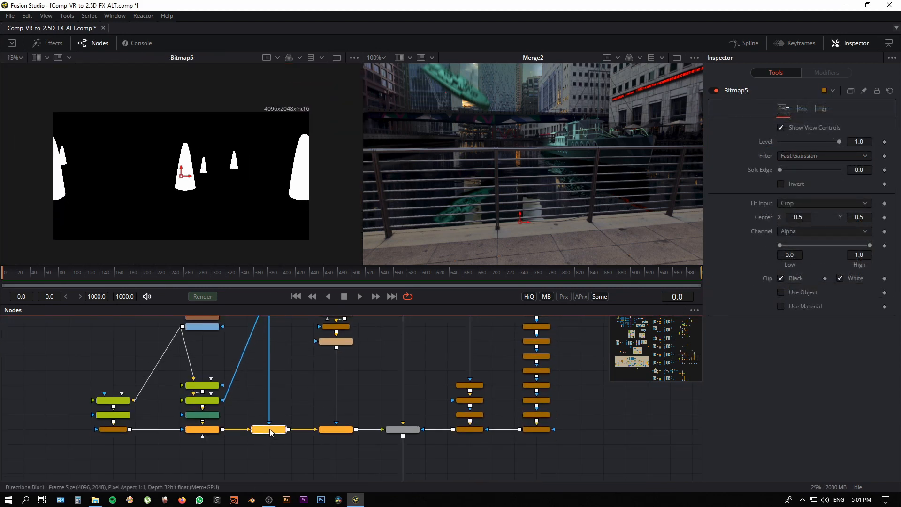
click(270, 429)
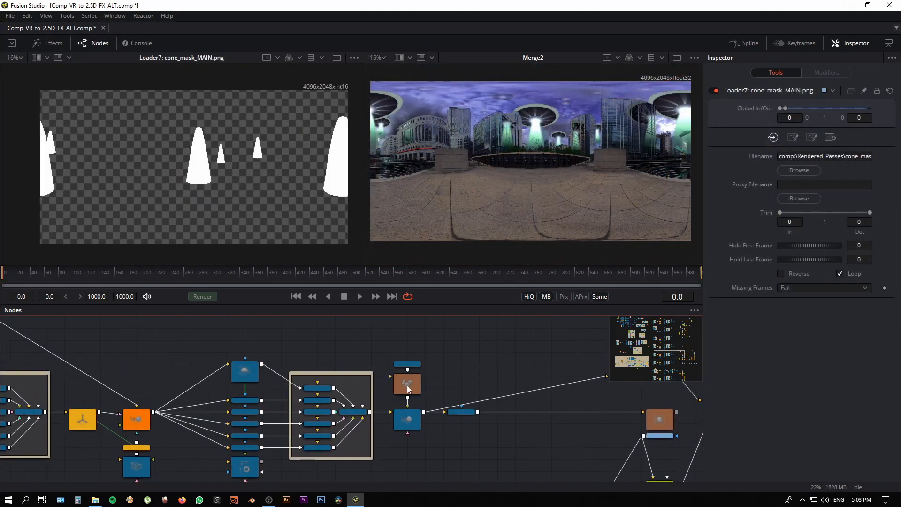
Step: Go back upstream to Mrg3D_Main_Scene, show it in the first viewer and look around the saucers and beams
scroll(325, 359, down, 3)
drag(186, 392, 458, 491)
drag(332, 449, 425, 505)
drag(75, 372, 145, 502)
drag(286, 357, 284, 433)
drag(285, 433, 280, 480)
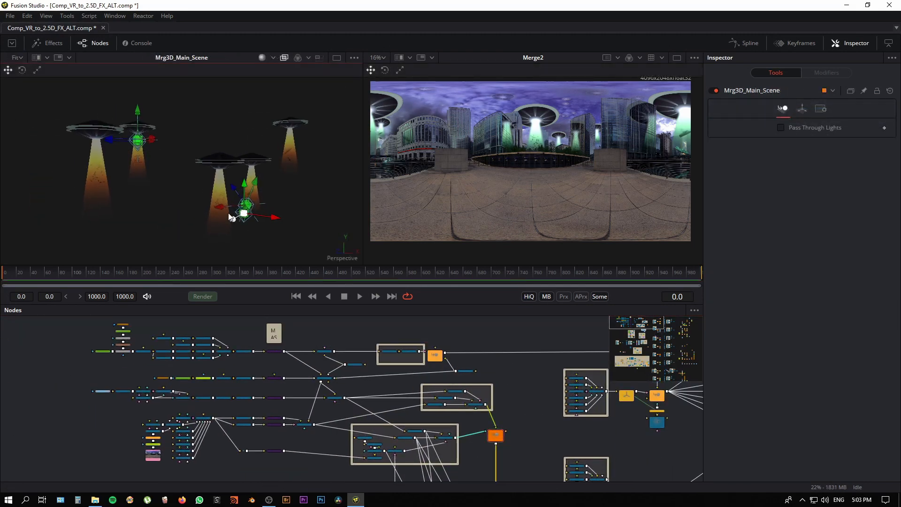
scroll(281, 464, up, 1)
drag(291, 465, 262, 478)
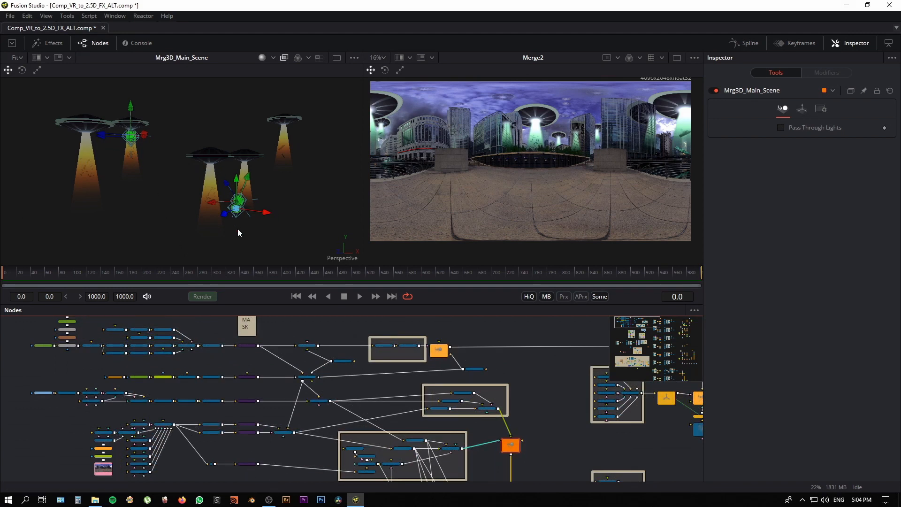
Step: Enable the six purple Override3D and ReplaceMaterial3D nodes under the MASK note and inspect the white cones in the 3D view
drag(244, 472, 254, 343)
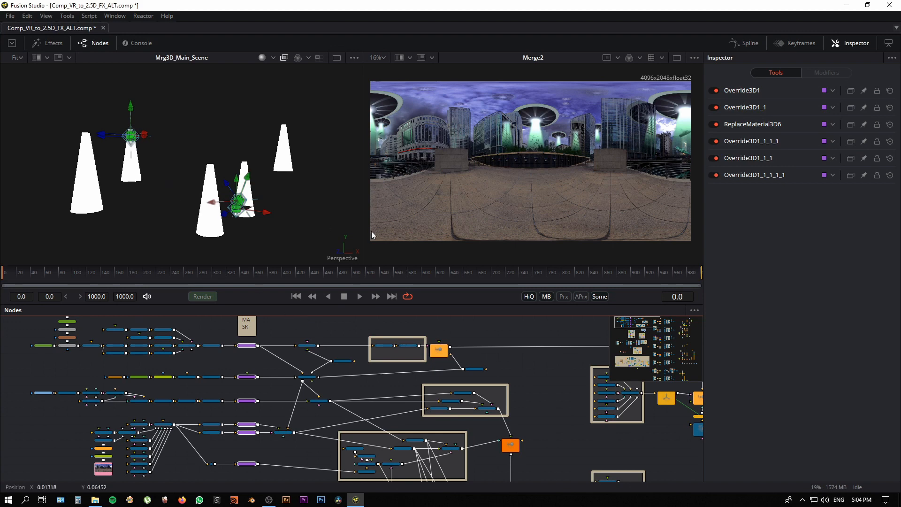
drag(283, 256, 224, 241)
key(2)
scroll(253, 400, up, 5)
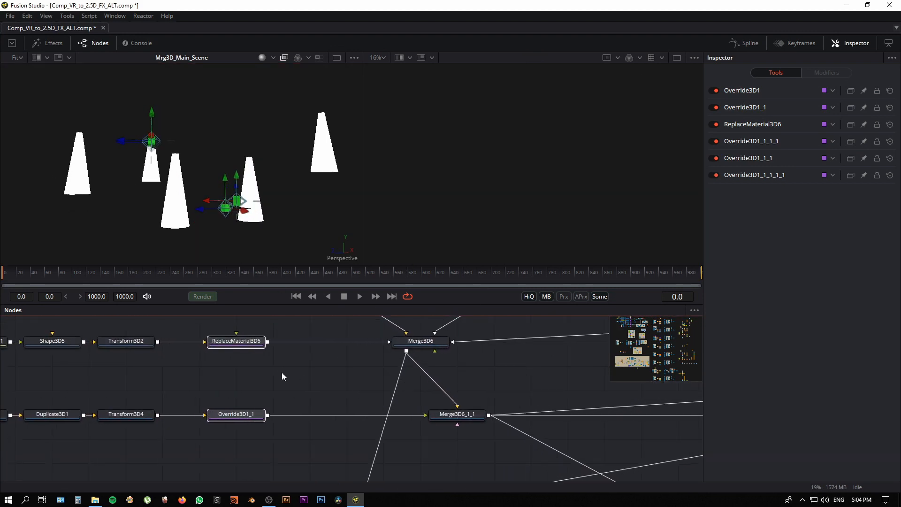
Step: Examine the matte settings of Override3D1 and the diffuse material settings of ReplaceMaterial3D6
scroll(267, 421, down, 1)
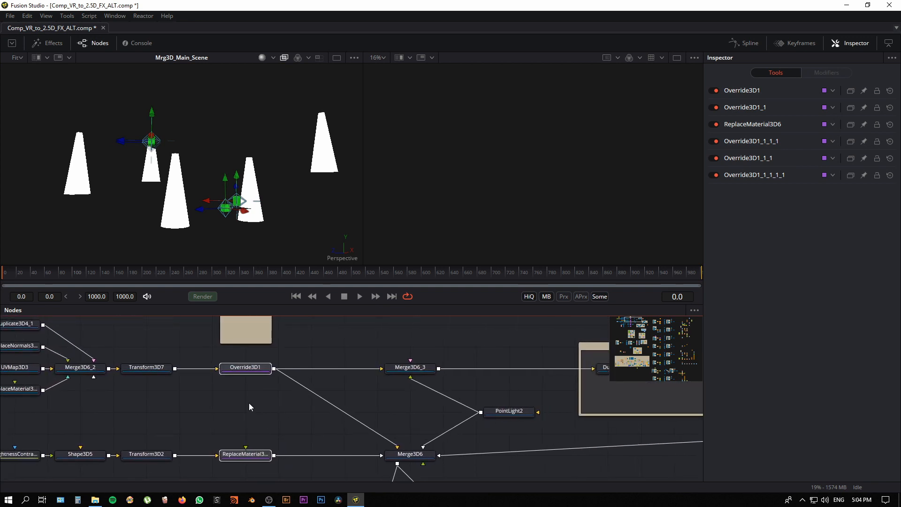
click(273, 410)
click(254, 370)
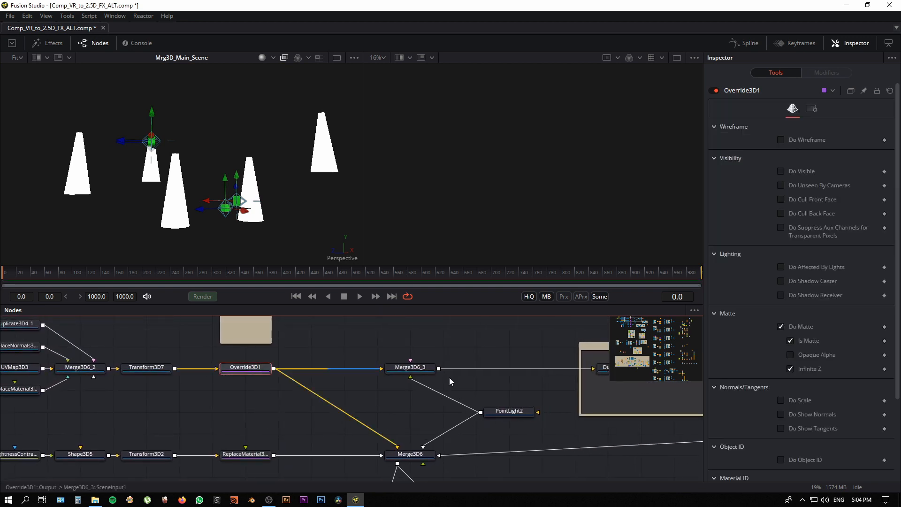
drag(251, 457, 263, 406)
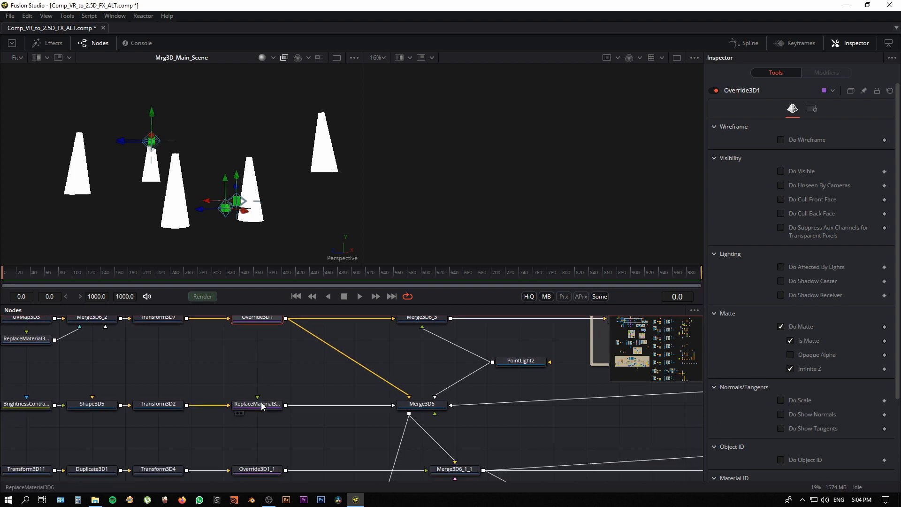
click(269, 406)
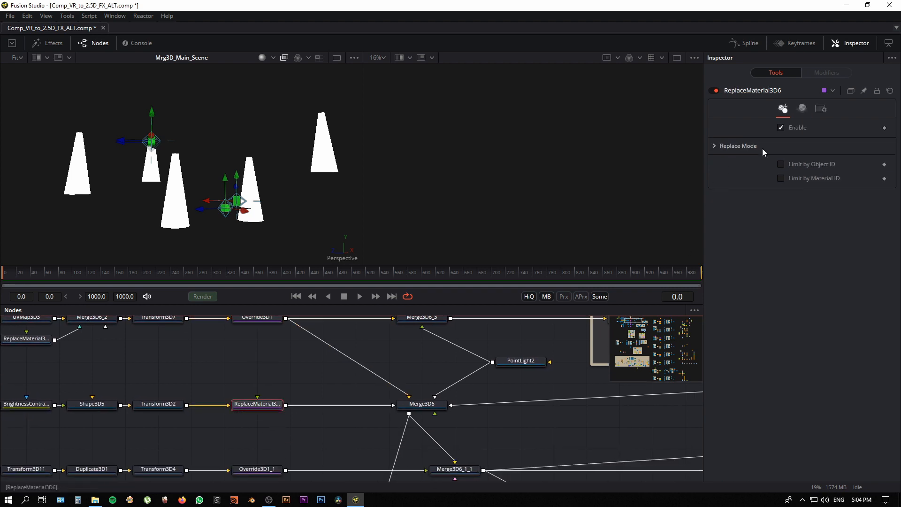
click(802, 109)
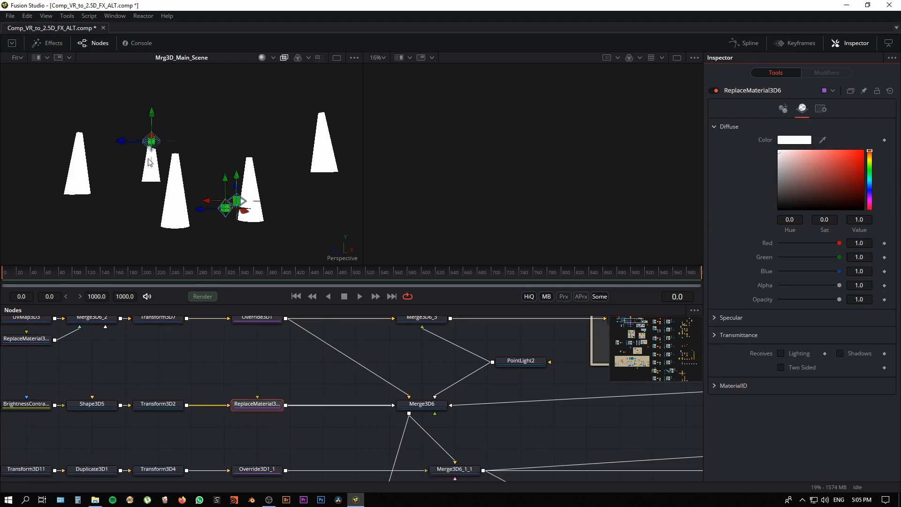
Step: Show Loader7 (cone_mask_MAIN.png) in the second viewer and disable the six purple override and material nodes again
drag(170, 431, 292, 374)
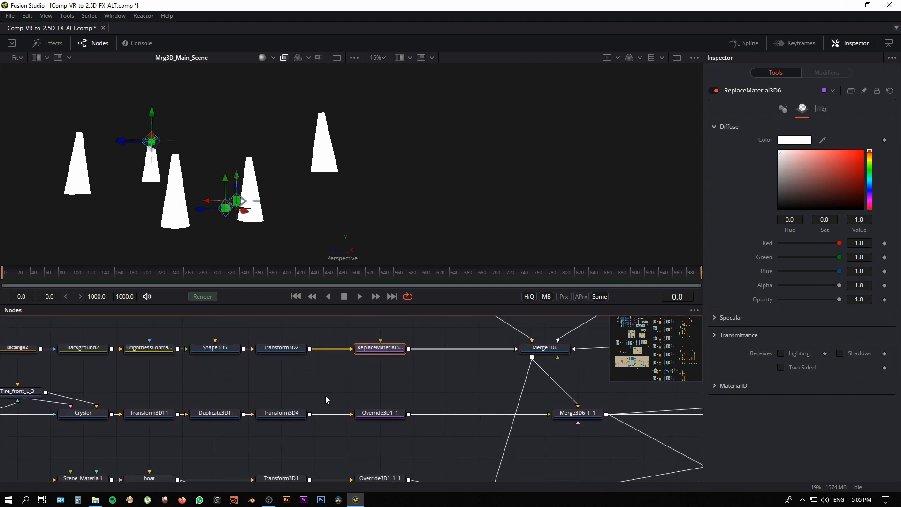
drag(376, 439, 316, 380)
drag(185, 465, 193, 441)
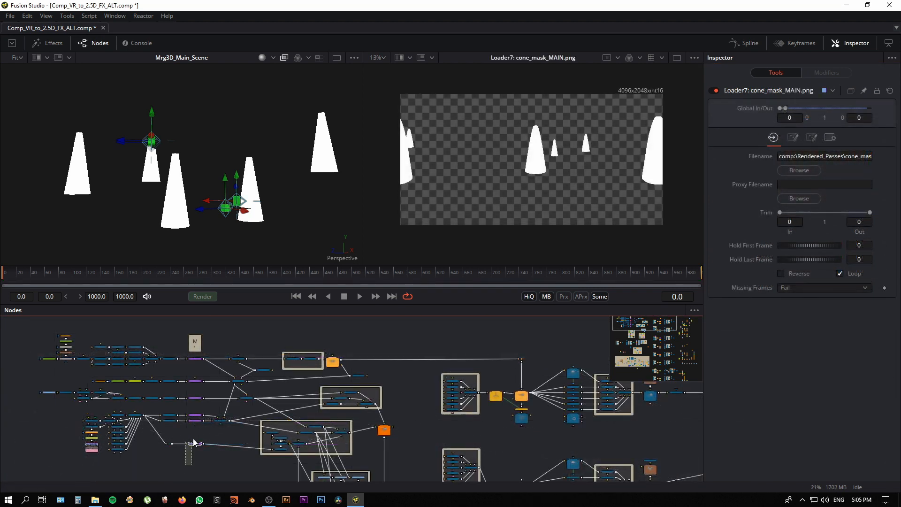
drag(199, 359, 199, 359)
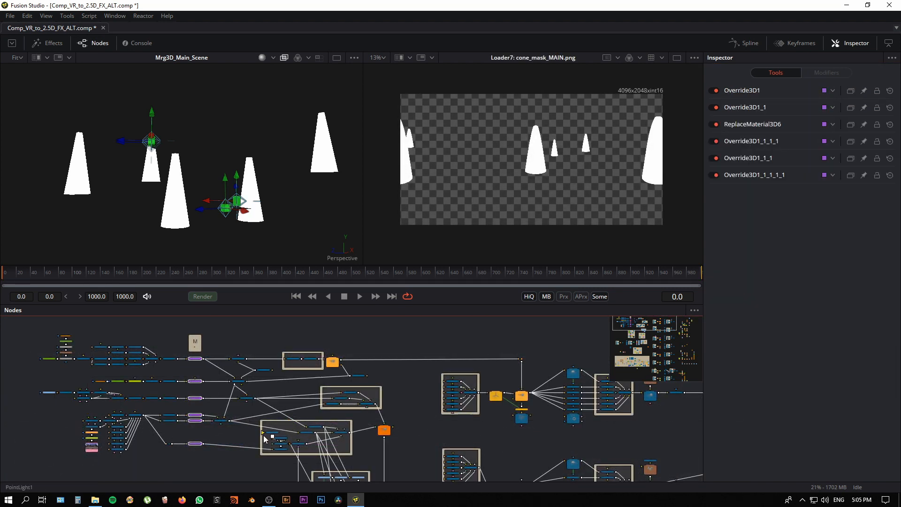
key(ctrl+p)
Step: Select Mrg3D_Main_Scene and examine the Non_Reflective and Reflective node groups that feed it
scroll(249, 445, down, 5)
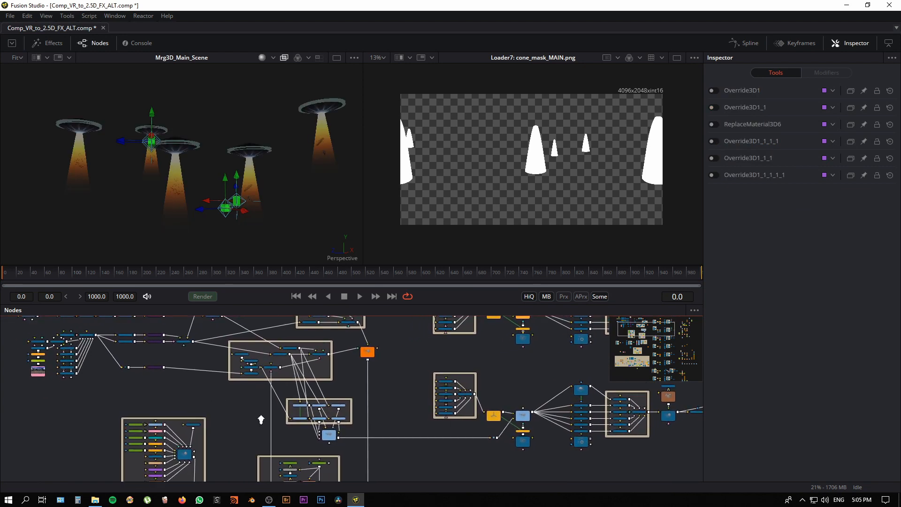
drag(261, 419, 294, 416)
drag(230, 423, 145, 427)
drag(240, 465, 261, 460)
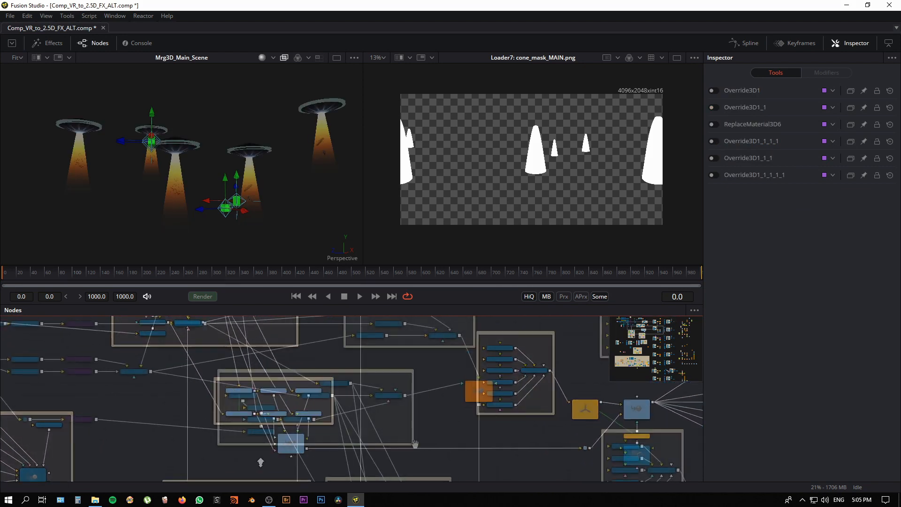
drag(302, 339, 391, 470)
click(431, 427)
click(362, 440)
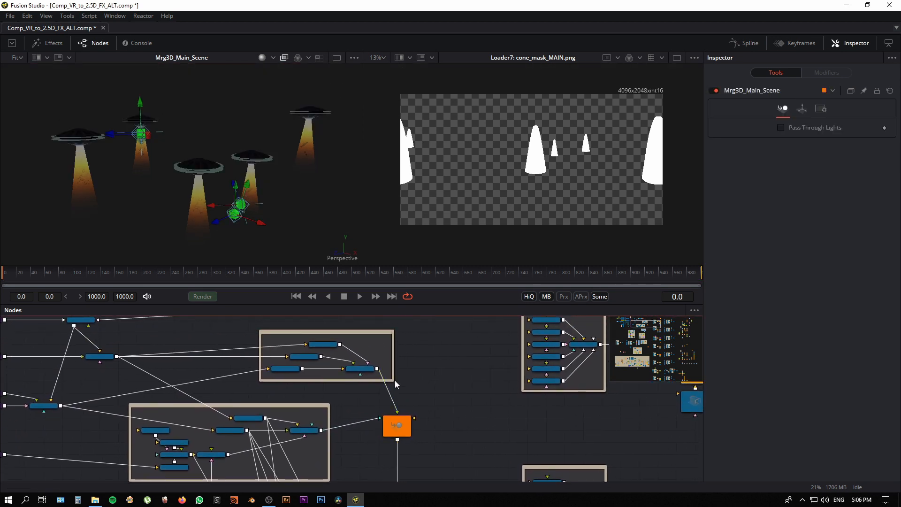
drag(445, 383, 558, 452)
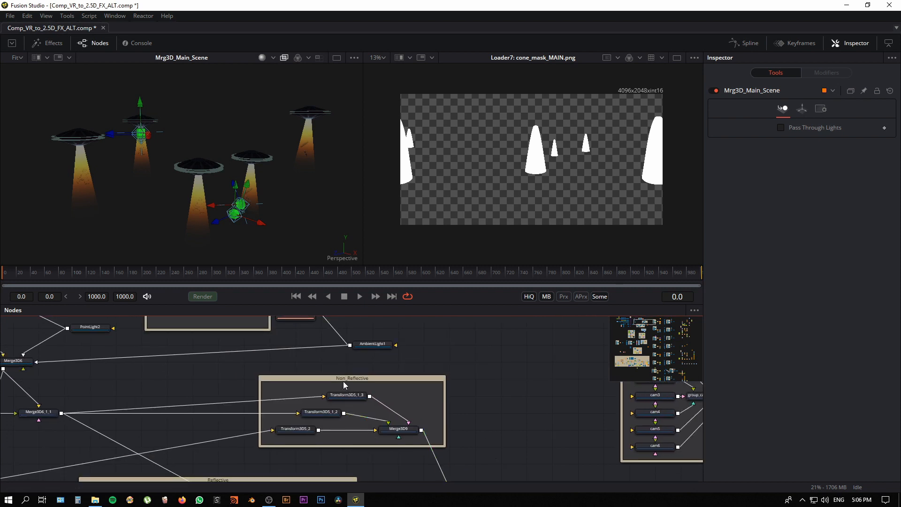
drag(292, 439, 352, 328)
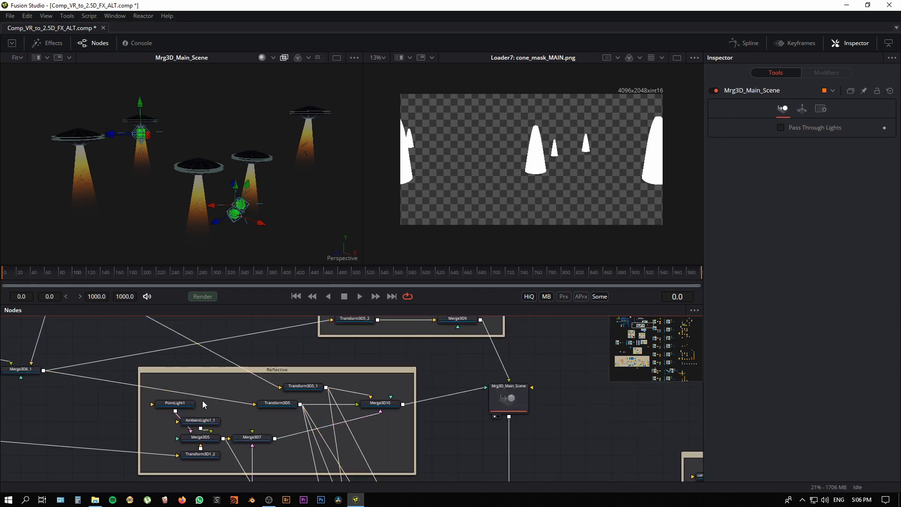
Step: Show Merge3D10 from the Reflective group in the first viewer and look around its saucers
drag(204, 404, 173, 395)
click(356, 397)
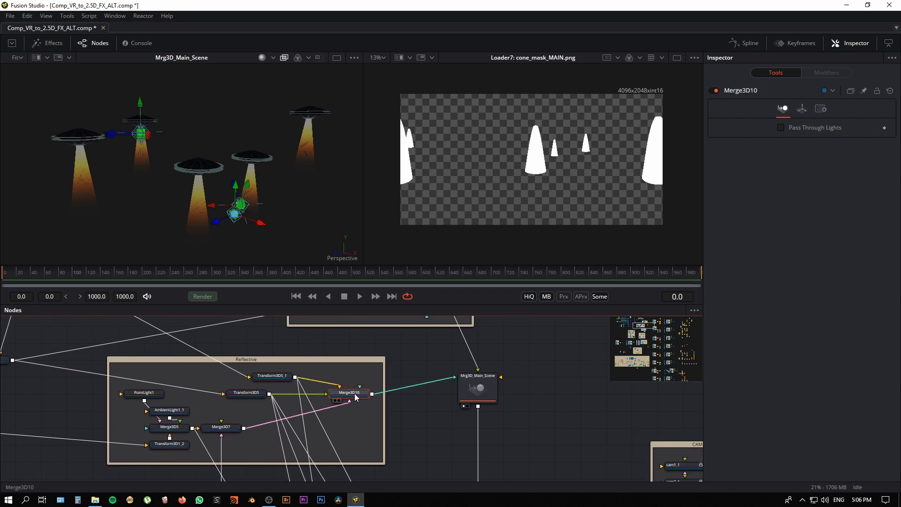
key(1)
drag(263, 228, 240, 251)
Step: Go to the Reflection_Transforms group and examine the settings of Xf3D_Mirror_Water, Xf3D_Mirror_1 and Xf3D_Mirror_2
drag(430, 449, 379, 358)
click(253, 449)
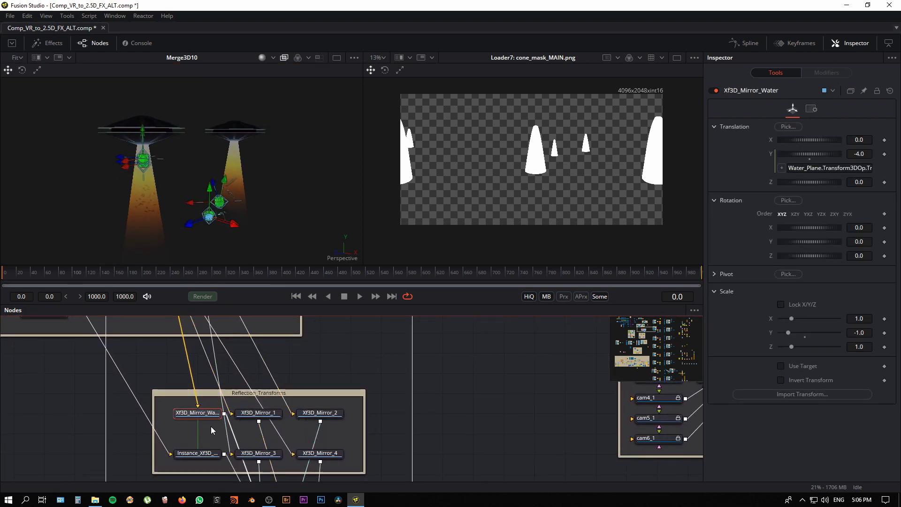
click(256, 415)
click(320, 415)
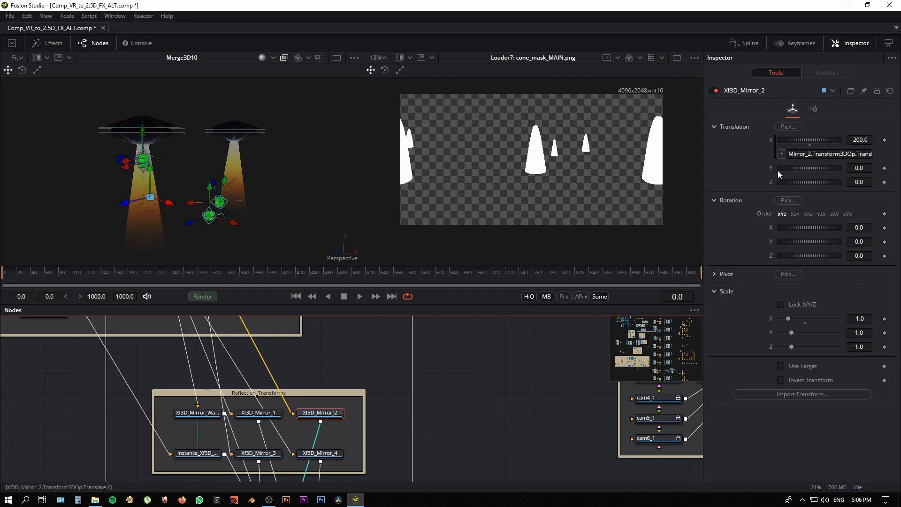
drag(359, 367, 352, 358)
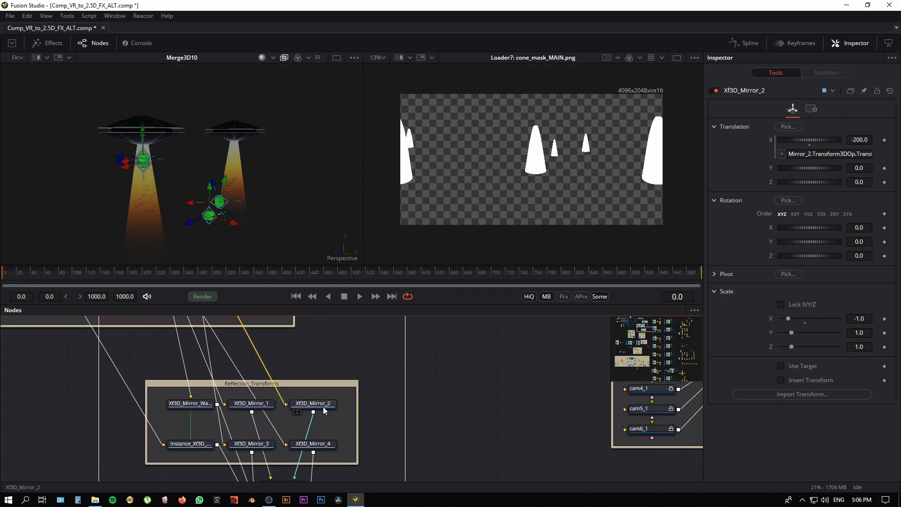
Step: Show Xf3D_Mirror_2, Xf3D_Mirror_1, Xf3D_Mirror_3 and Xf3D_Mirror_4 one after another in the first viewer
click(324, 407)
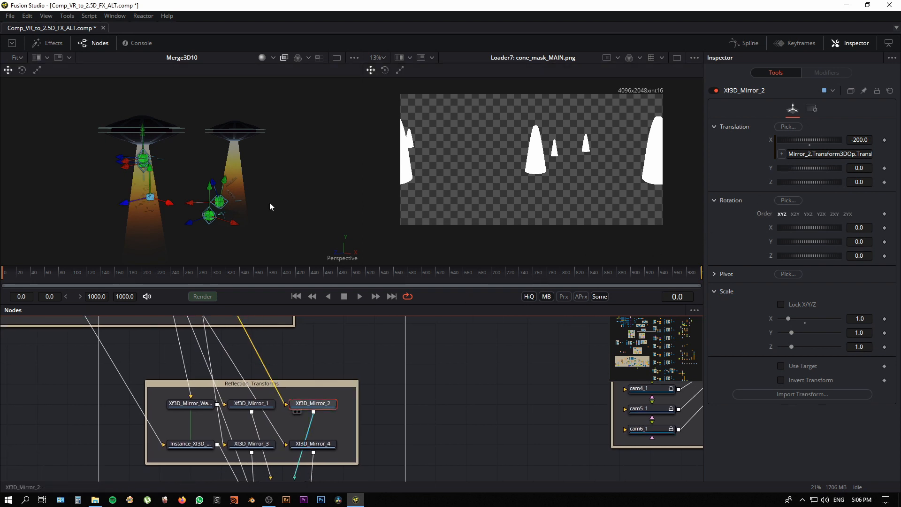
key(1)
click(259, 407)
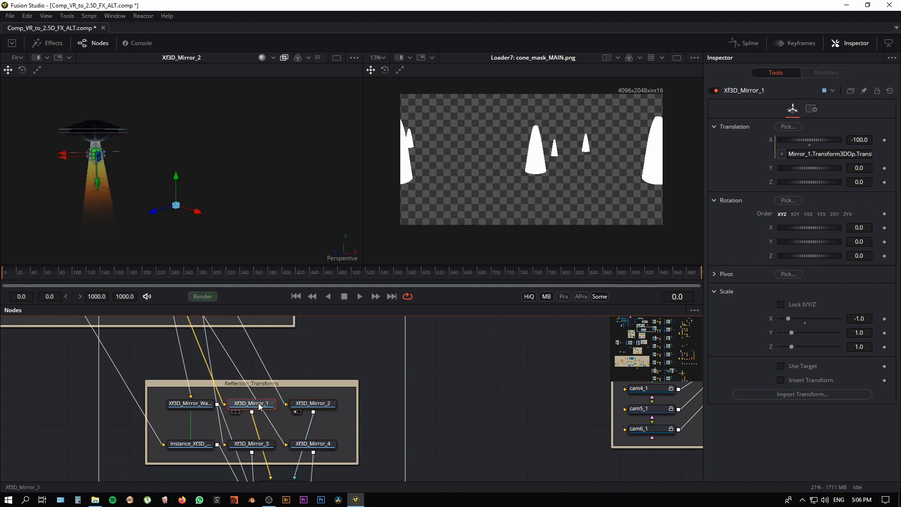
key(1)
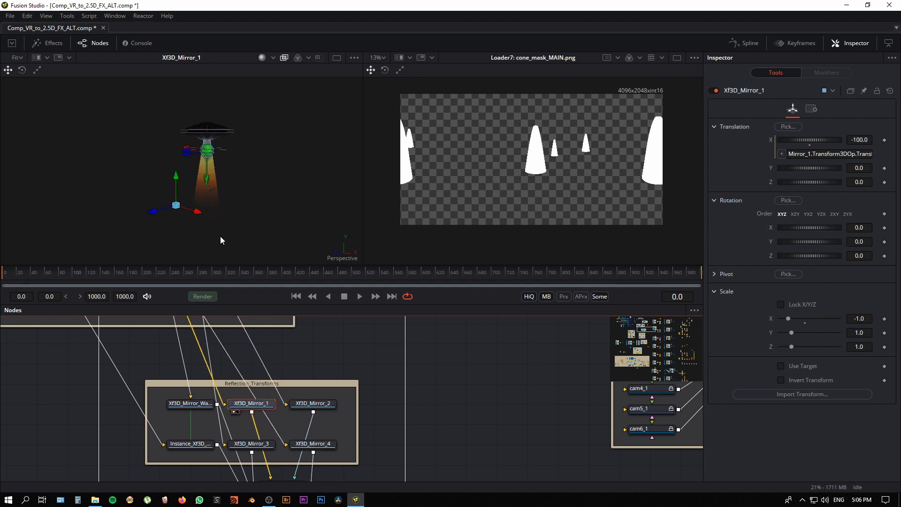
click(260, 449)
key(1)
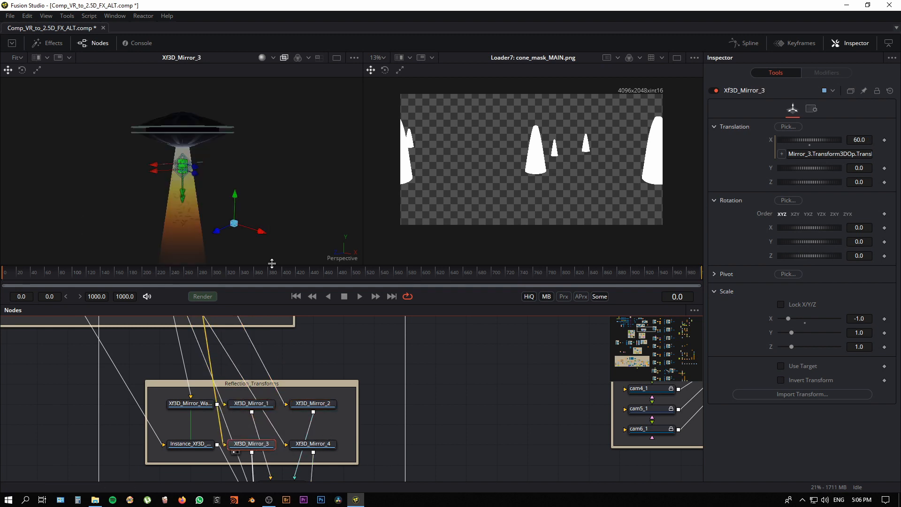
click(322, 443)
key(1)
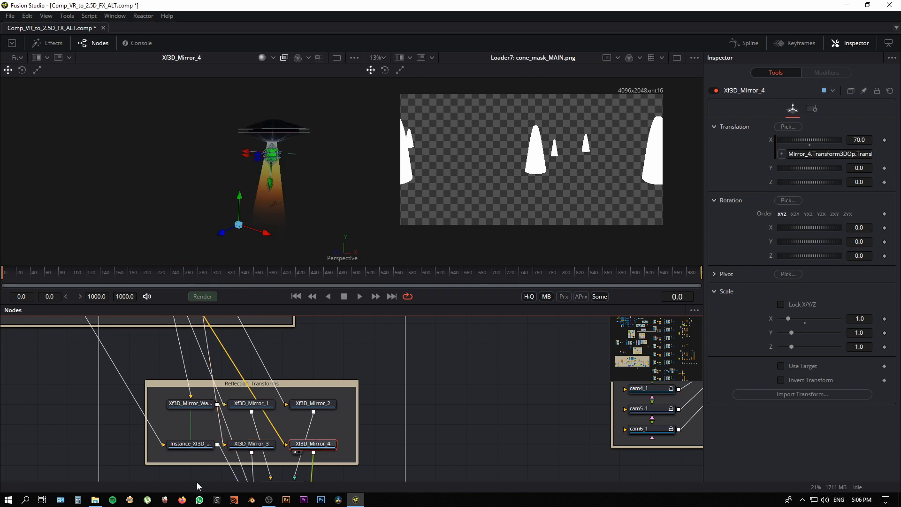
Step: Show Xf3D_Mirror_Water and its instance in the first viewer to examine the mirrored saucer and boat
click(201, 409)
key(1)
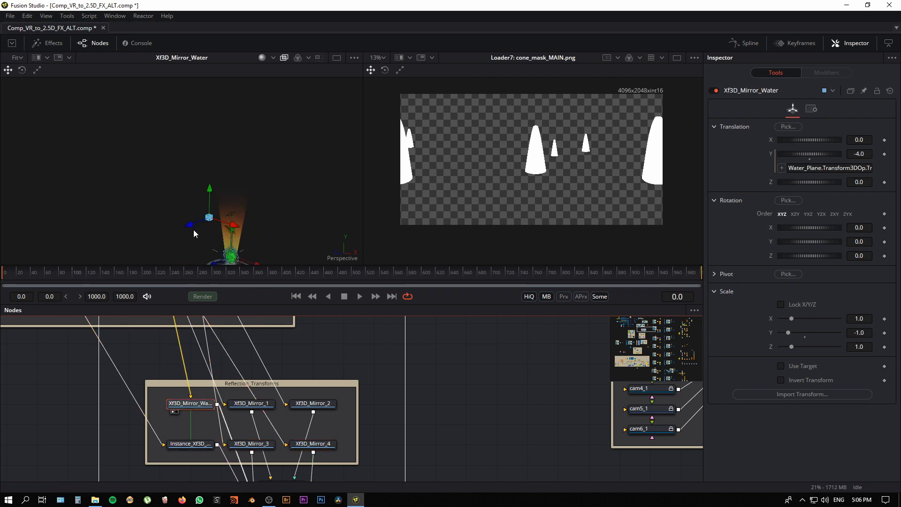
click(191, 444)
key(1)
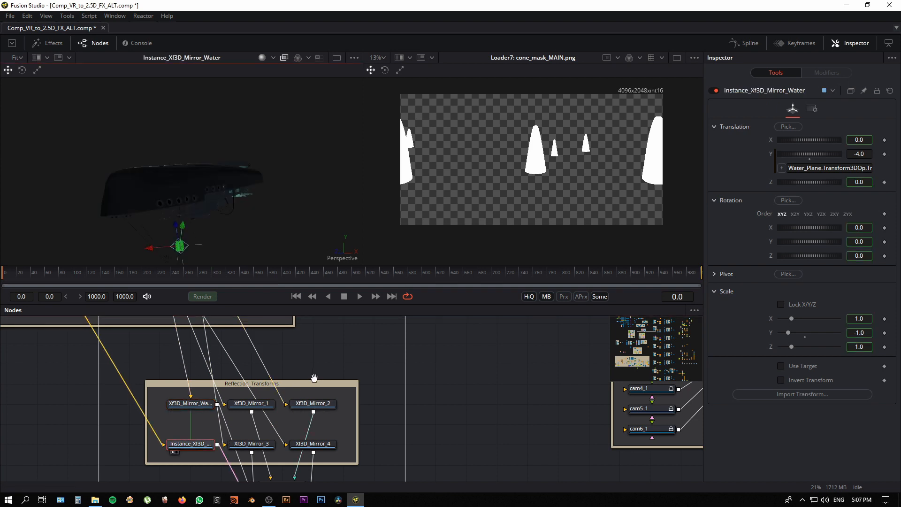
Step: Compare the upright boat in Merge3D5 with its flipped copy in Instance_Xf3D_Mirror_Water in the first viewer
scroll(314, 378, down, 2)
drag(314, 377, 315, 385)
drag(227, 434, 226, 459)
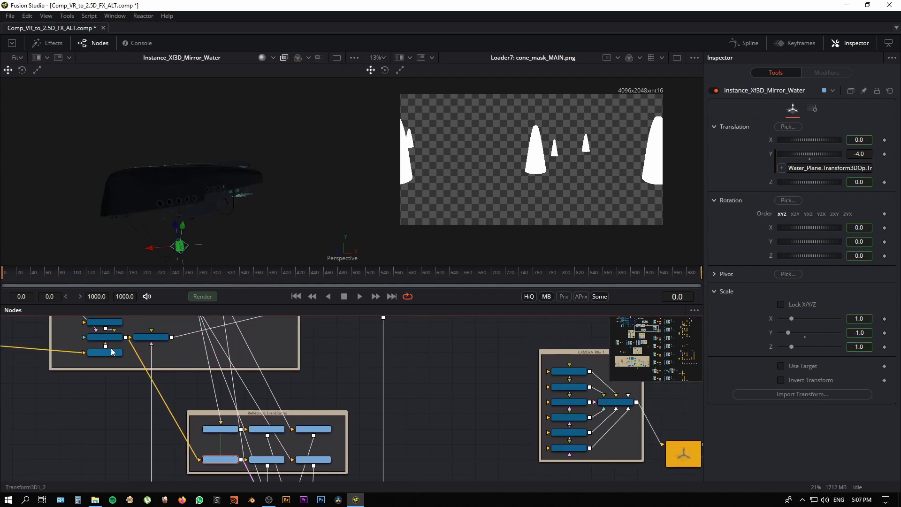
click(110, 341)
key(1)
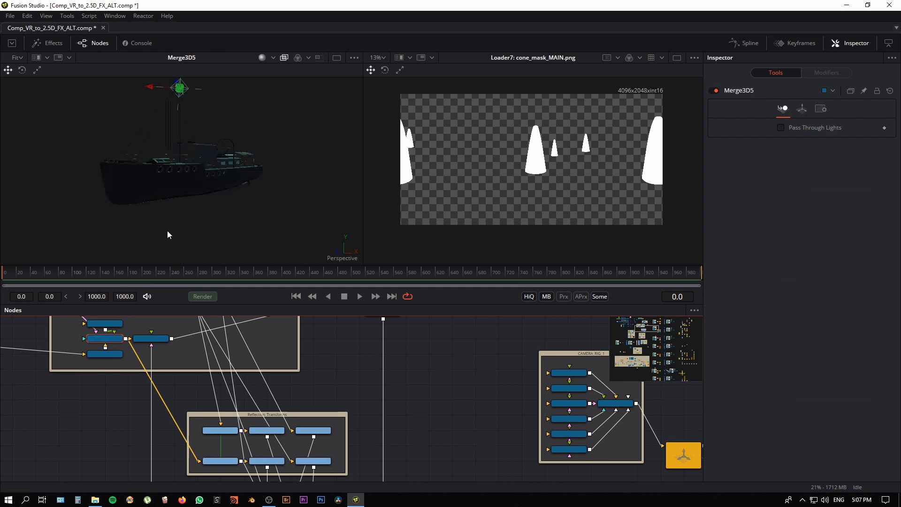
click(221, 459)
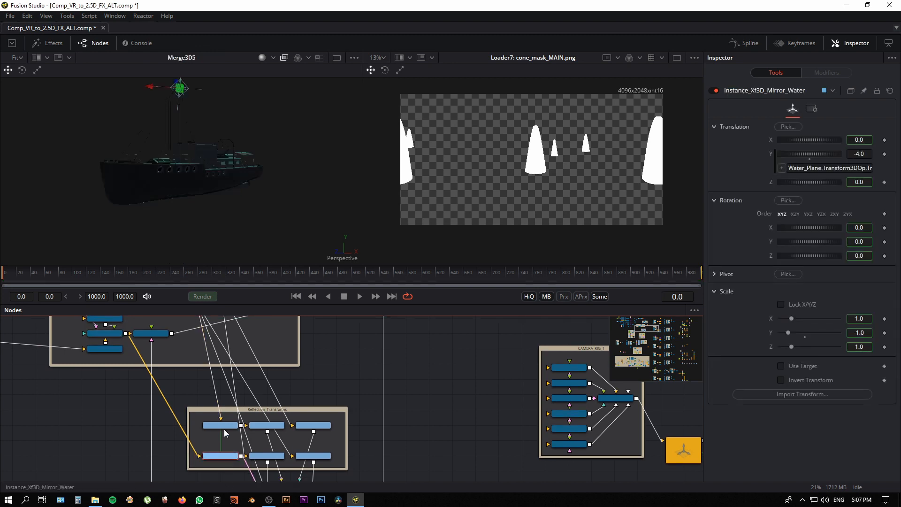
key(1)
Step: Examine the Reflection_Transforms group and trace its Mrg3D_Reflections merge toward the camera rig and renderers
scroll(291, 428, up, 2)
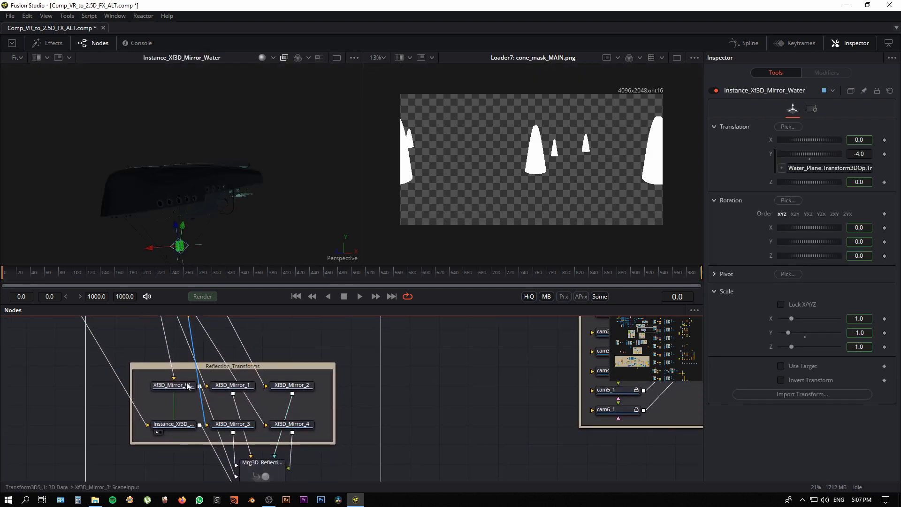
drag(333, 444, 293, 413)
scroll(293, 413, down, 1)
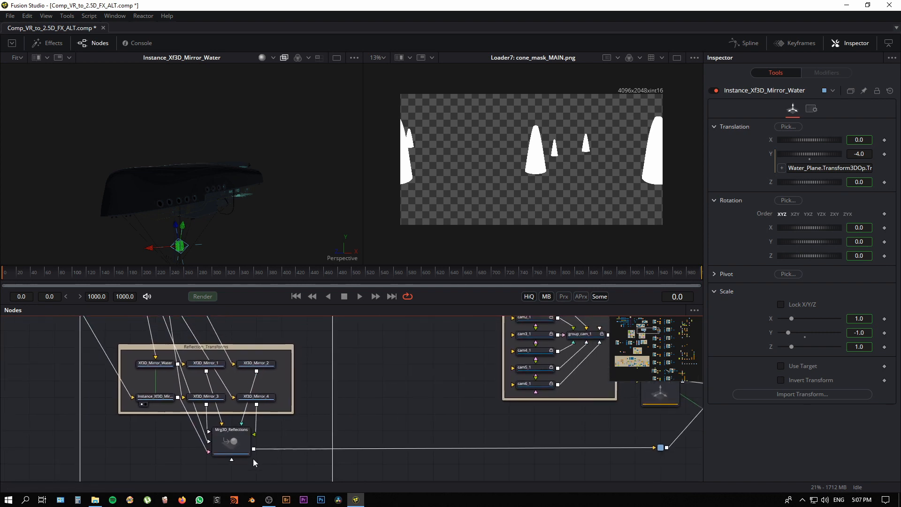
click(233, 442)
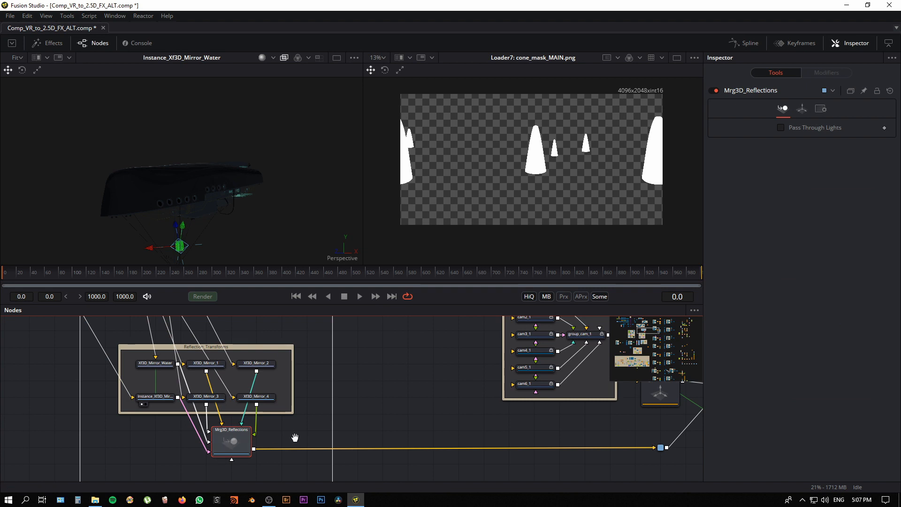
drag(294, 437, 275, 447)
scroll(280, 433, down, 4)
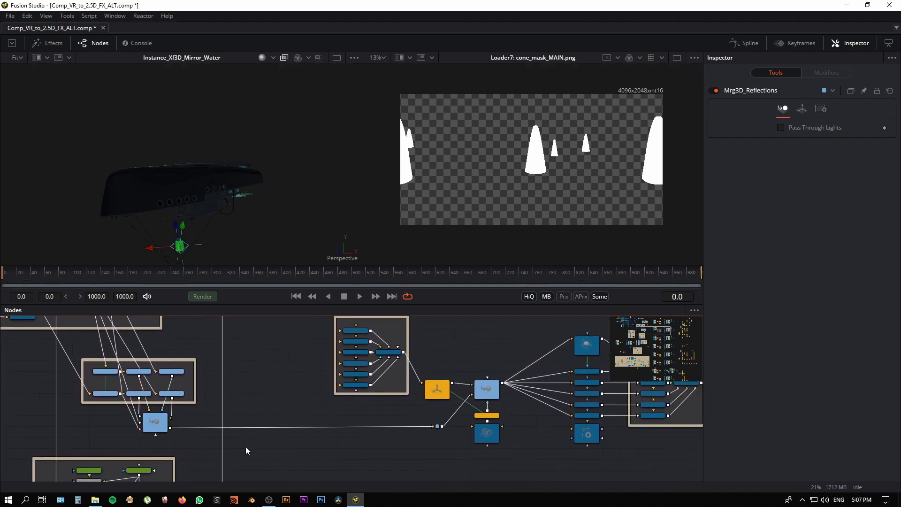
scroll(247, 451, down, 5)
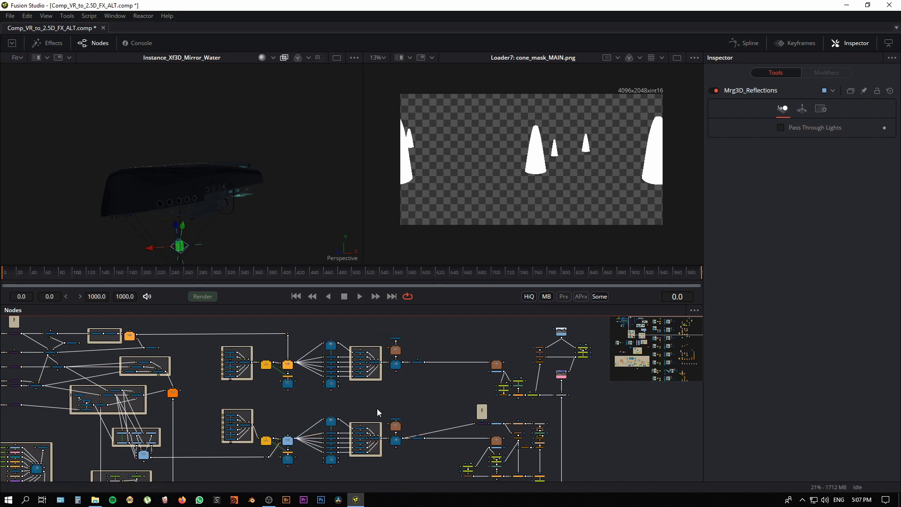
Step: Show the rendered reflection.tif pass in the second viewer and examine the mirrored saucers and boats up close
drag(356, 443, 188, 404)
scroll(247, 424, up, 4)
drag(310, 425, 266, 430)
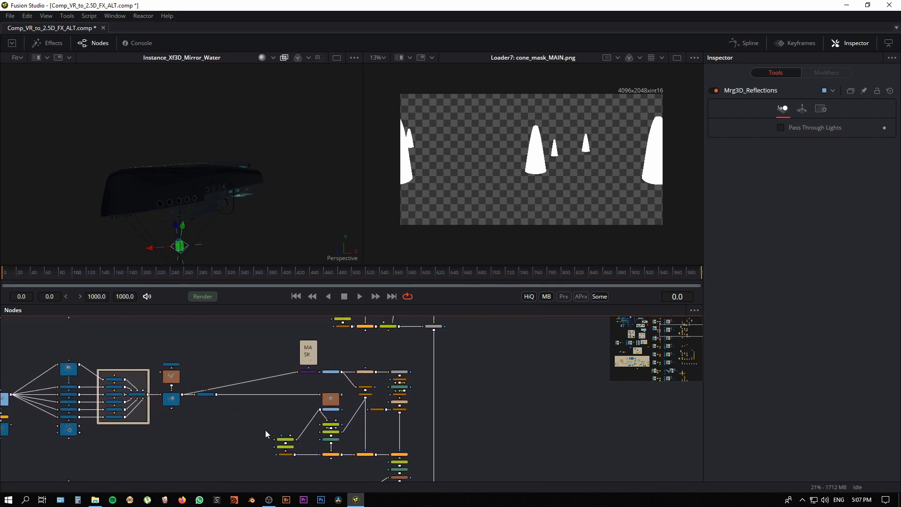
click(332, 410)
key(2)
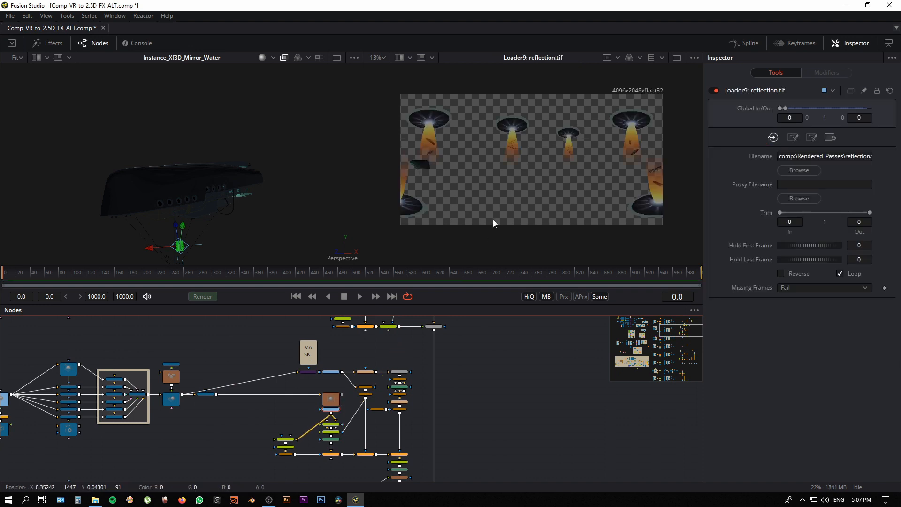
scroll(488, 223, up, 1)
scroll(505, 235, up, 1)
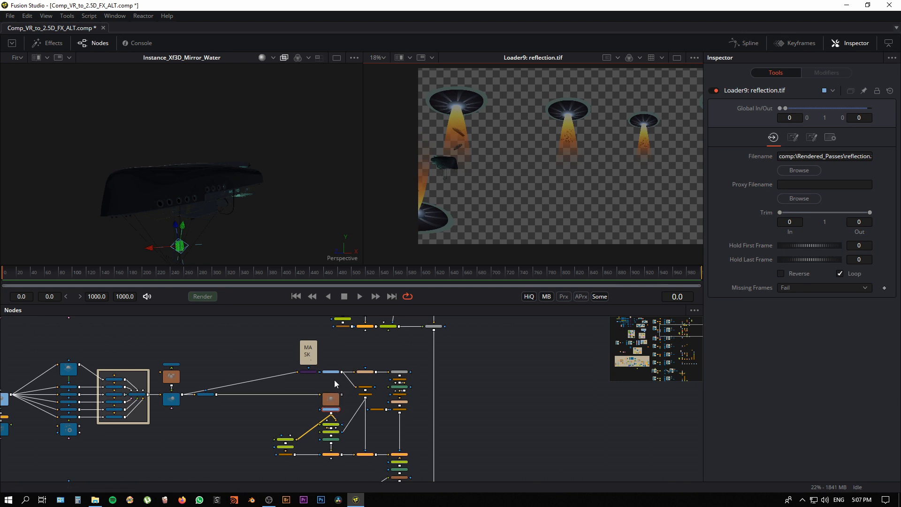
Step: Show cone_mask_RFLC.png in the first viewer and compare its loader with the reflection.tif loader
scroll(334, 379, up, 2)
click(335, 365)
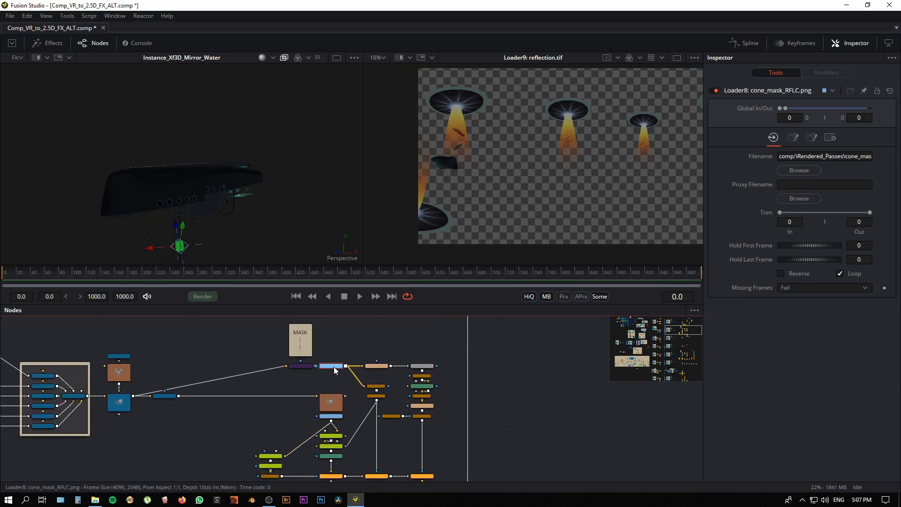
key(1)
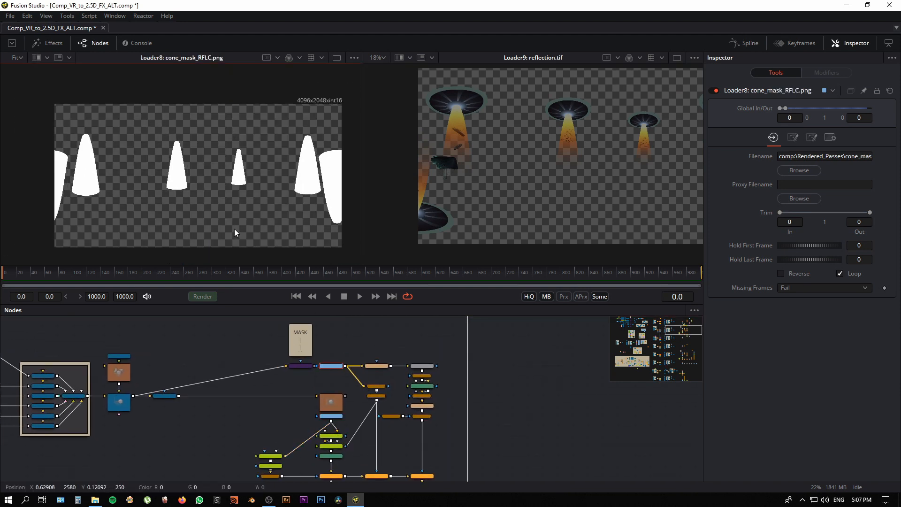
drag(412, 448, 371, 406)
drag(302, 370, 288, 391)
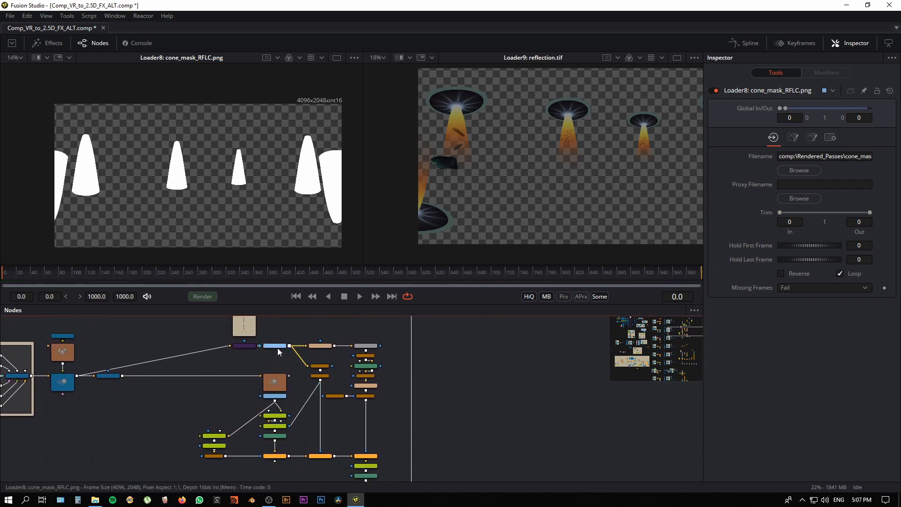
click(274, 397)
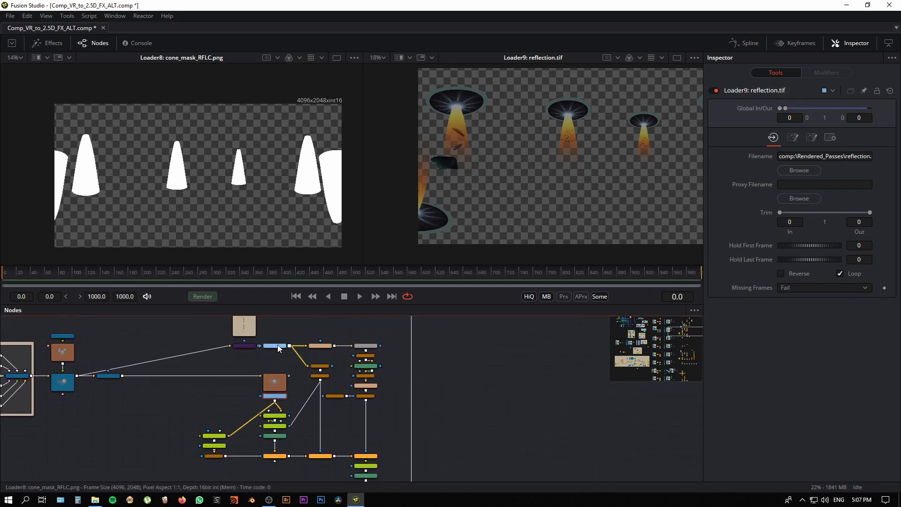
click(277, 344)
Step: Follow the reflection chain down to AlphaMultiply2 and show it in the first viewer, inspecting the green beams and flipped boats
scroll(326, 427, right, 3)
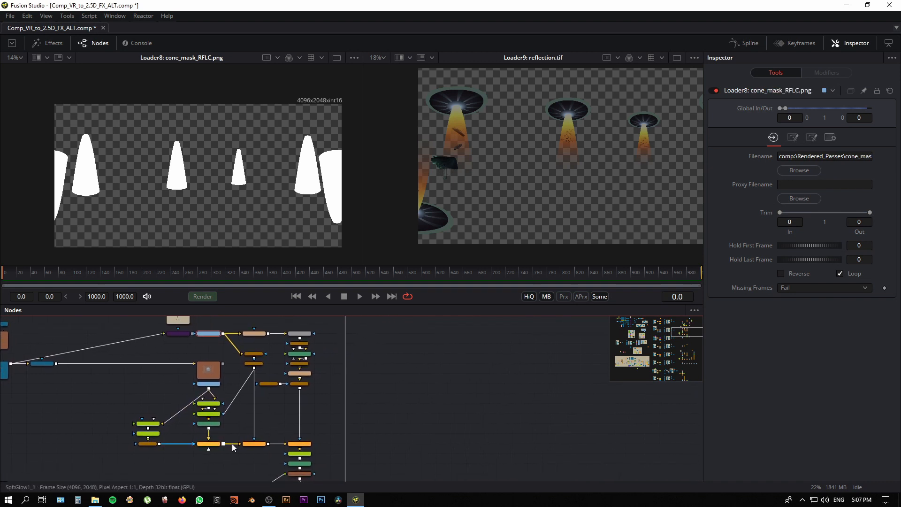
drag(269, 418, 247, 386)
drag(227, 448, 224, 432)
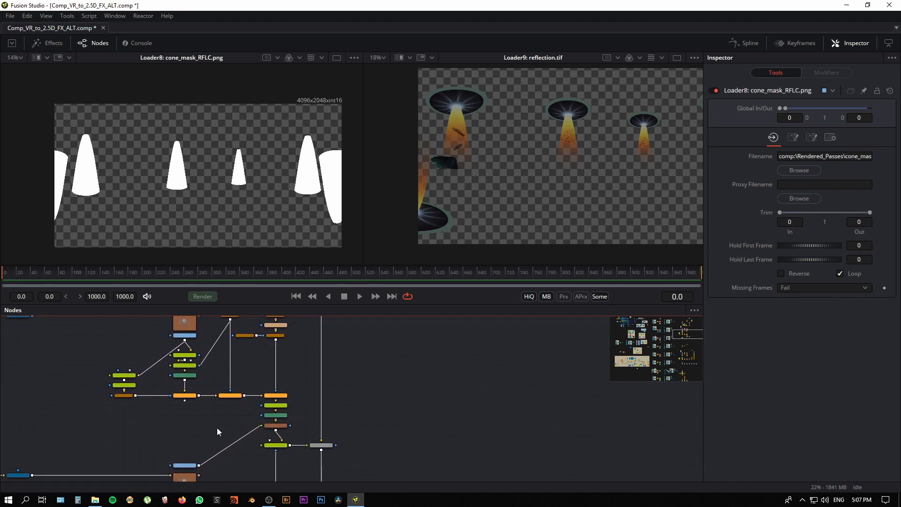
scroll(235, 429, right, 2)
click(267, 424)
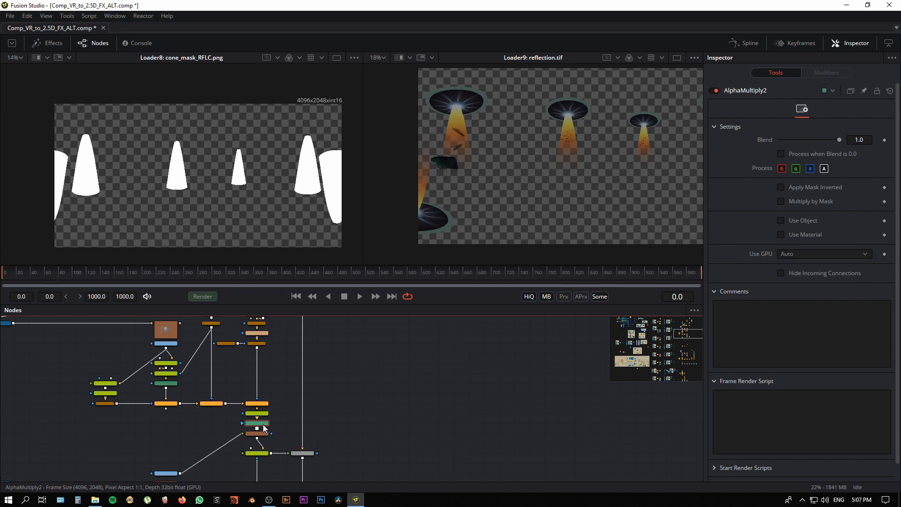
key(1)
scroll(271, 193, up, 4)
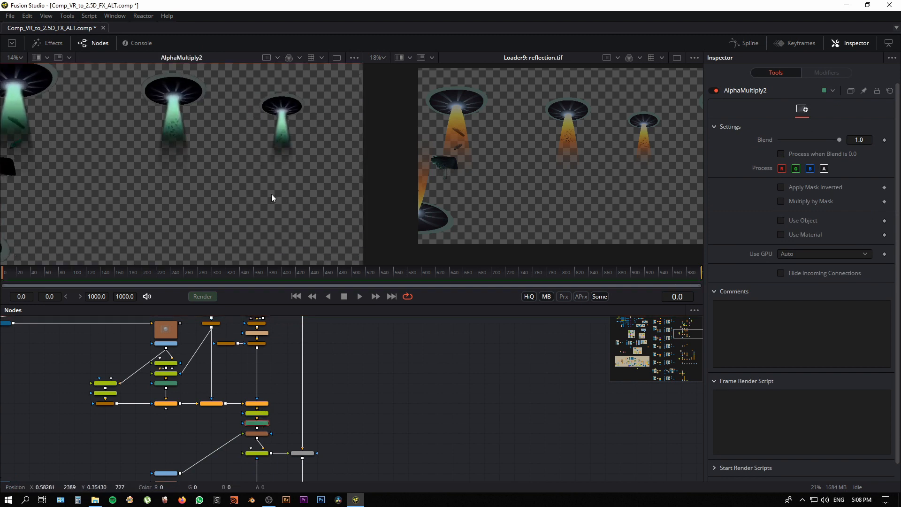
scroll(217, 238, up, 3)
drag(261, 218, 329, 187)
drag(136, 209, 221, 224)
scroll(219, 218, up, 1)
scroll(219, 219, down, 1)
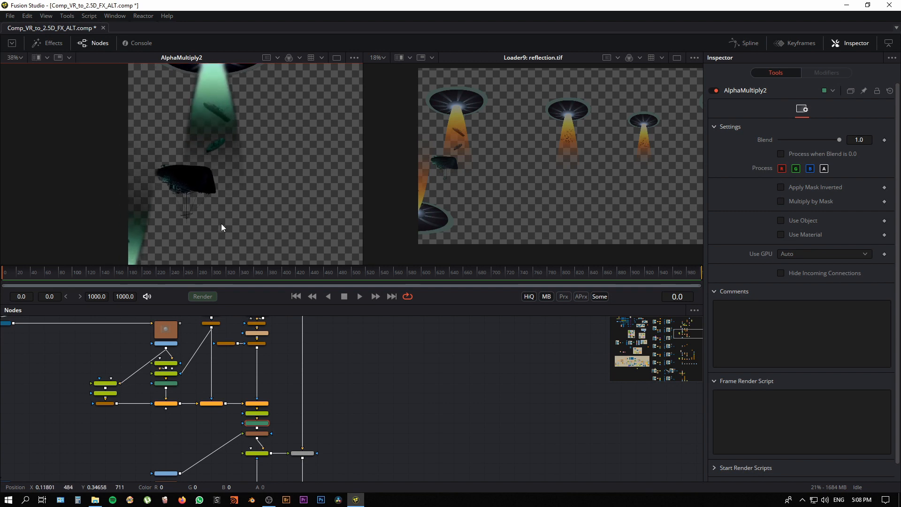
Step: Locate the water_displace.tif loader feeding Displace1 and show its water texture across the panorama in the first viewer
drag(170, 442, 247, 414)
scroll(194, 429, down, 3)
drag(157, 422, 356, 415)
drag(120, 393, 398, 374)
drag(554, 383, 130, 388)
scroll(295, 410, up, 5)
drag(406, 404, 410, 389)
click(245, 434)
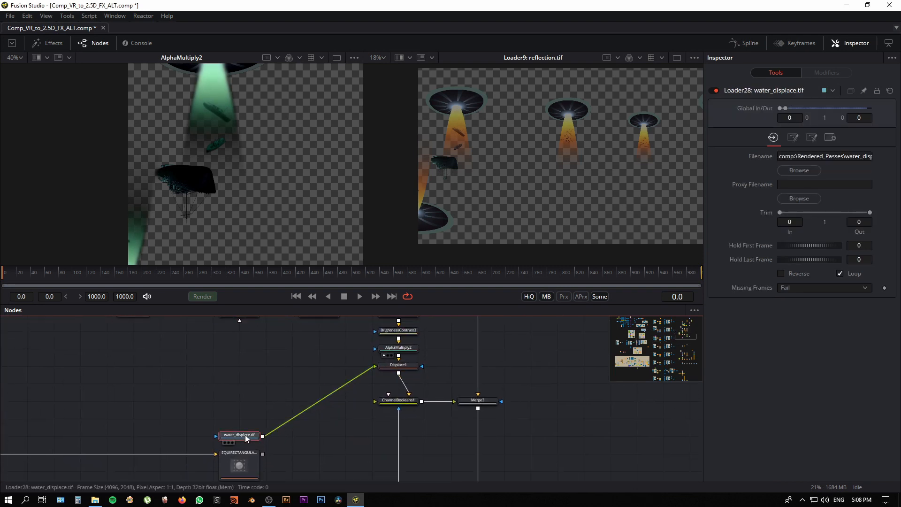
key(1)
scroll(311, 219, down, 4)
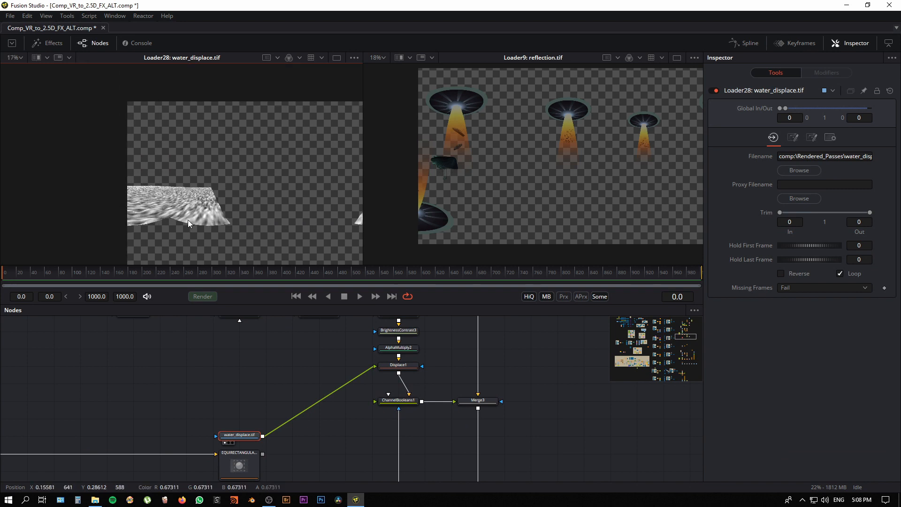
drag(338, 246, 248, 245)
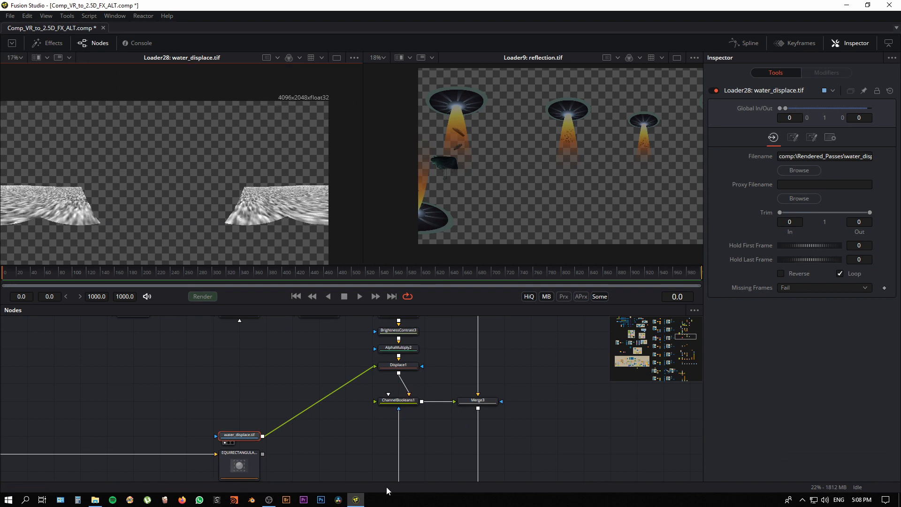
Step: Show Displace1 in the first viewer and inspect the water distortion on the small tilted boat
drag(335, 448, 263, 463)
click(334, 382)
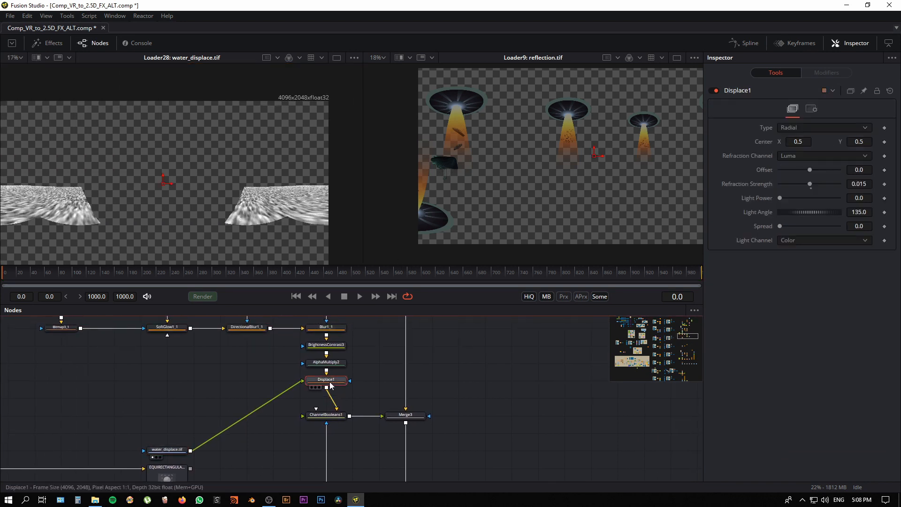
key(1)
drag(330, 384, 292, 381)
drag(261, 223, 336, 204)
drag(307, 190, 314, 219)
drag(285, 169, 261, 235)
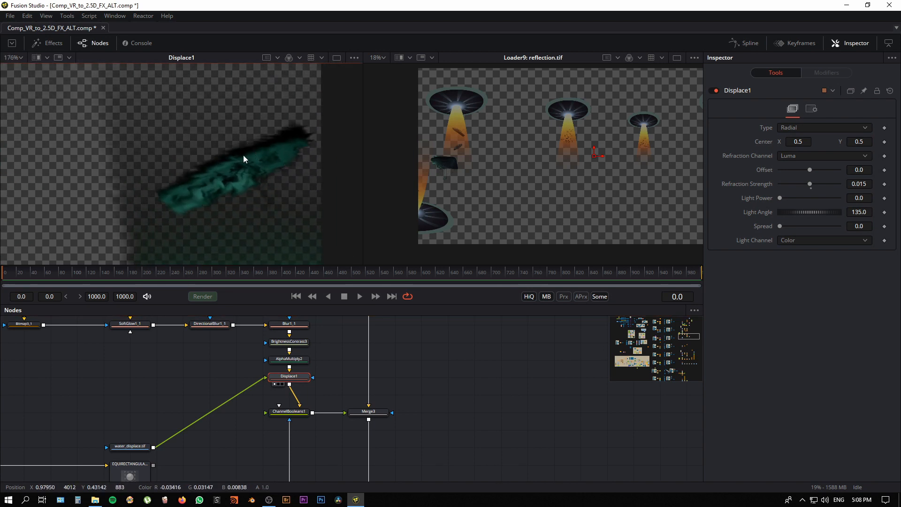
drag(151, 188, 247, 201)
Step: Examine the large upside-down boat in the Displace1 result for the ripple distortion along its hull and masts
scroll(246, 202, down, 5)
drag(88, 218, 361, 214)
mouse_move(83, 242)
mouse_down()
mouse_move(294, 197)
mouse_move(361, 195)
mouse_up()
drag(131, 201, 357, 194)
mouse_move(75, 200)
mouse_down()
mouse_move(221, 233)
mouse_move(269, 258)
mouse_up()
scroll(286, 212, up, 3)
scroll(288, 212, up, 1)
drag(289, 213, 328, 232)
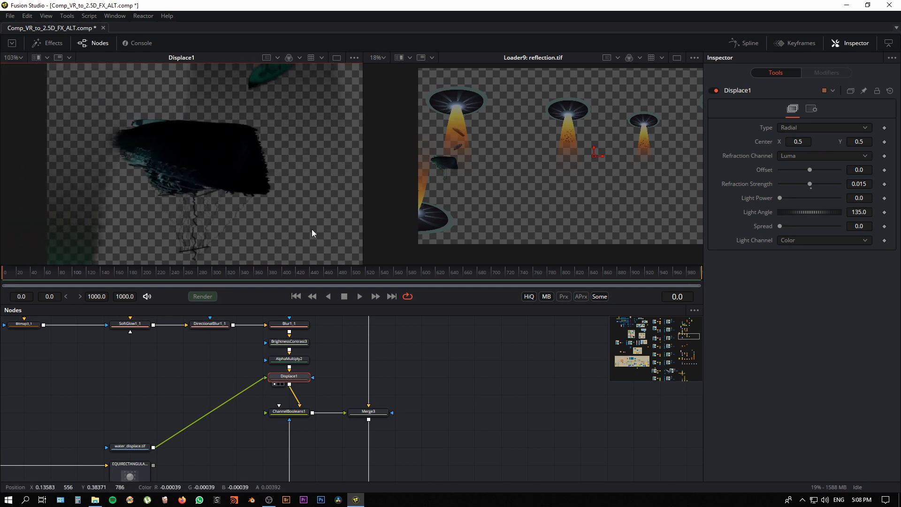
drag(241, 240, 254, 226)
scroll(253, 225, down, 2)
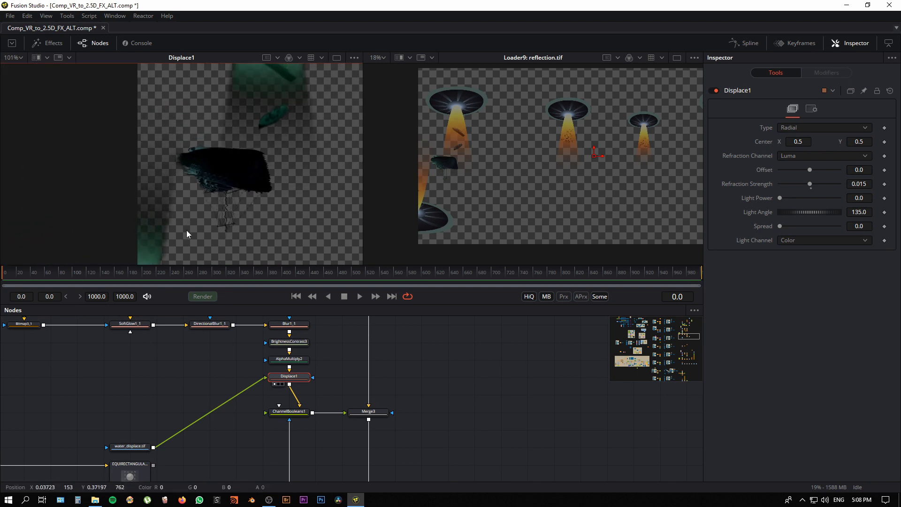
drag(187, 230, 144, 208)
Step: Trace the mask input of ChannelBooleans1 and show windows_mask_RFLC.png followed by its Bitmap2 mask in the first viewer
click(328, 446)
drag(330, 387, 317, 417)
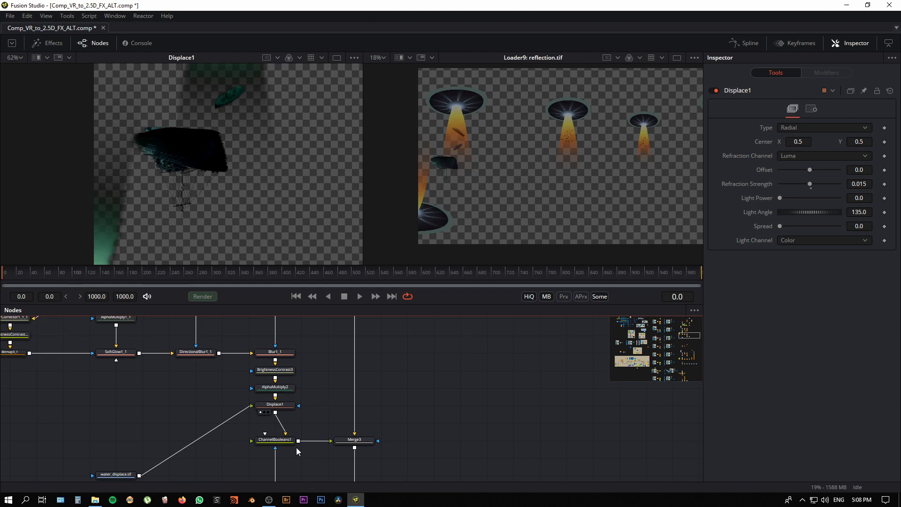
drag(229, 464, 258, 381)
scroll(258, 381, down, 3)
drag(159, 406, 159, 411)
drag(246, 473, 263, 378)
scroll(249, 392, up, 1)
scroll(238, 439, up, 1)
drag(261, 438, 266, 199)
scroll(263, 211, down, 5)
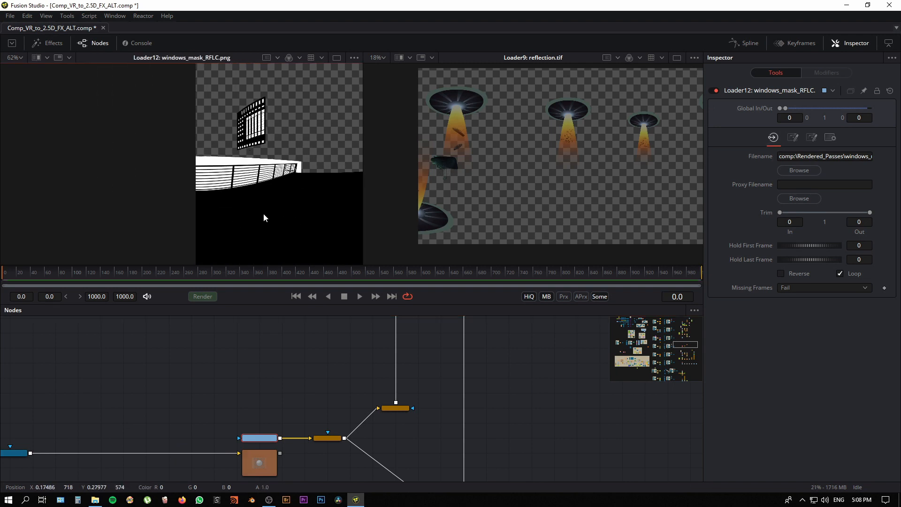
drag(329, 438, 343, 220)
drag(68, 217, 154, 210)
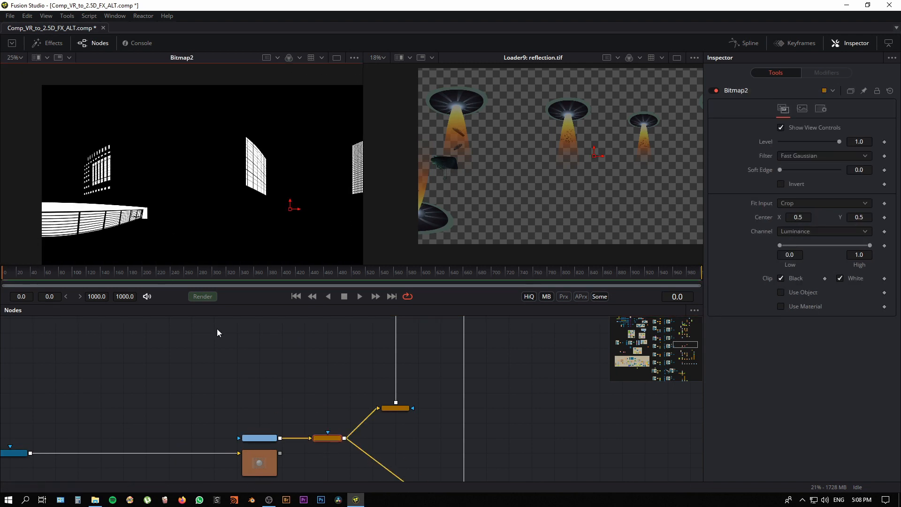
Step: Compare the unmasked Displace1 reflections with the window-masked ChannelBooleans1 result in the first viewer, close up on a saucer
drag(418, 324, 319, 471)
drag(328, 337, 328, 421)
click(306, 416)
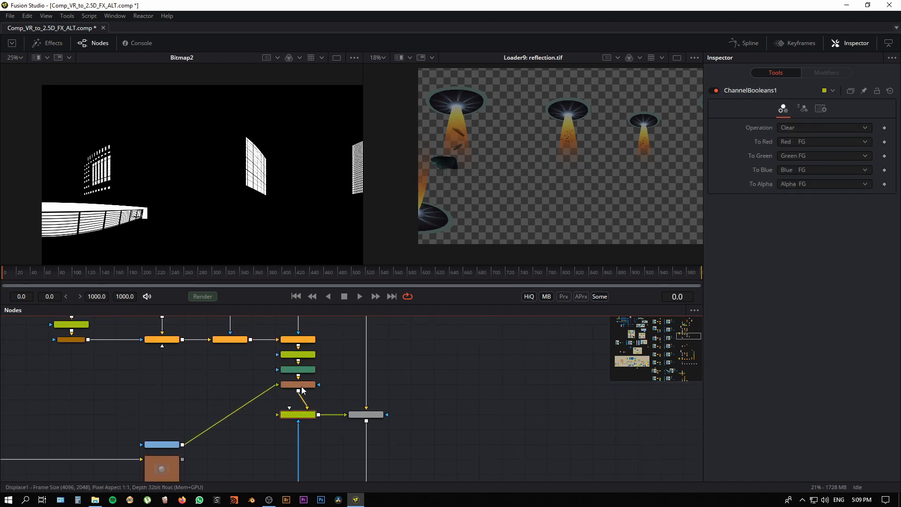
click(306, 386)
drag(247, 183, 249, 189)
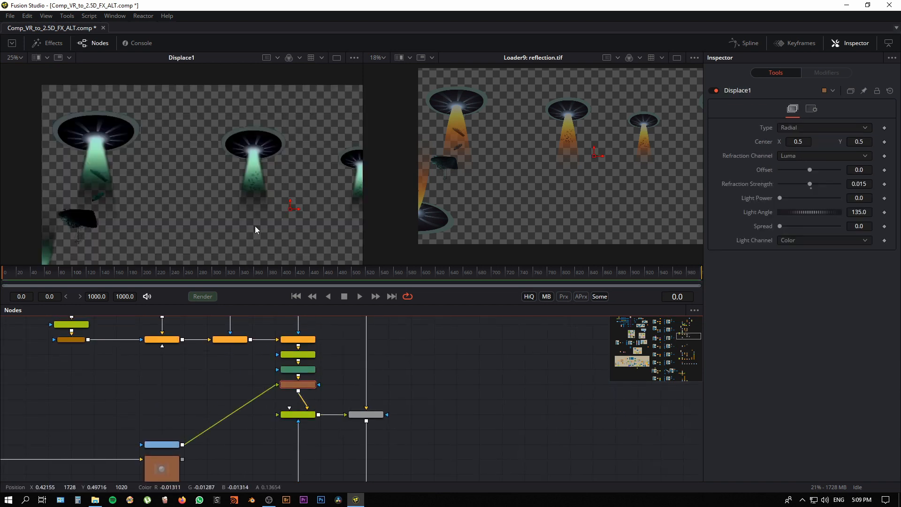
drag(255, 225, 127, 216)
scroll(146, 209, up, 3)
drag(310, 205, 121, 234)
scroll(125, 204, up, 1)
drag(306, 415, 164, 196)
Step: Show Merge3 in the second viewer and examine the saucer reflection on the glass building
click(370, 418)
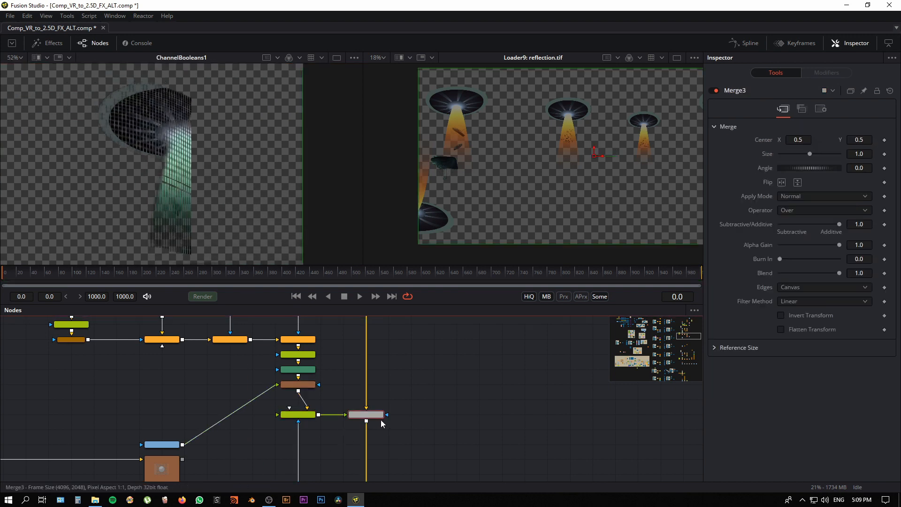
drag(368, 419, 505, 234)
scroll(544, 199, up, 4)
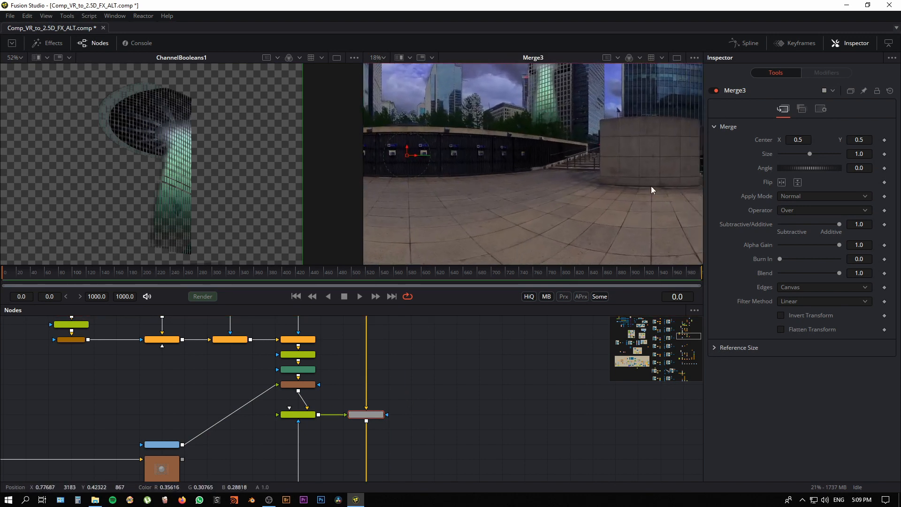
drag(577, 112, 401, 203)
Step: Show Merge3 in 360° View in a single enlarged viewer and examine the boat reflections in the water behind the railing
right_click(545, 170)
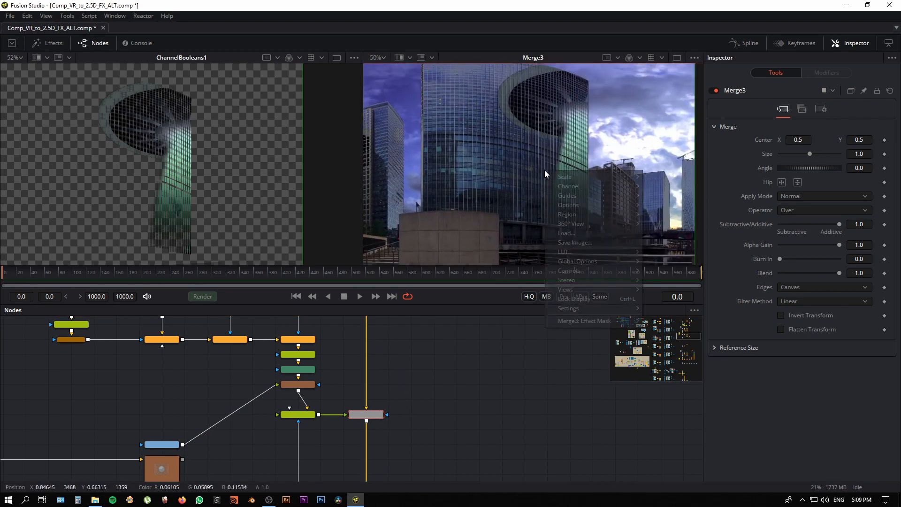
mouse_move(592, 224)
click(669, 245)
drag(540, 220, 521, 183)
key(F4)
drag(453, 374, 95, 47)
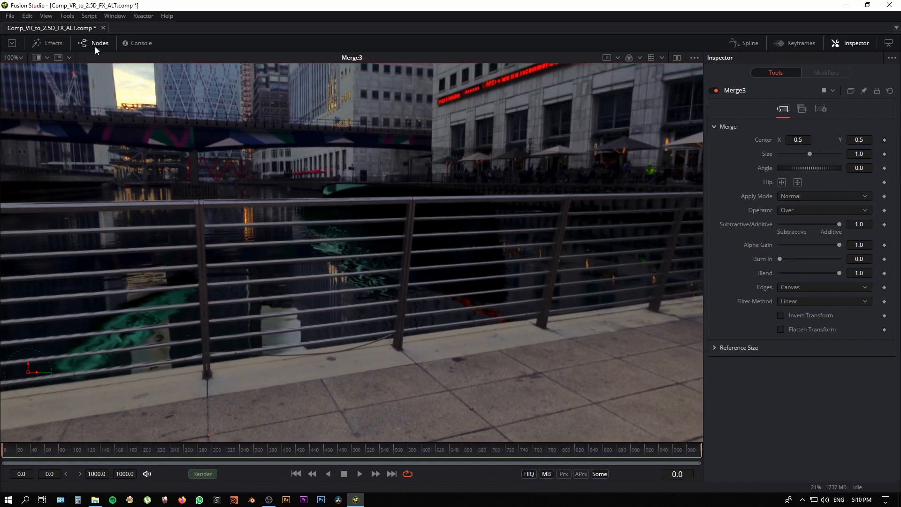
Step: Bring back the node graph and the two-viewer layout, and widen the 360° view of Merge3
click(95, 43)
key(F4)
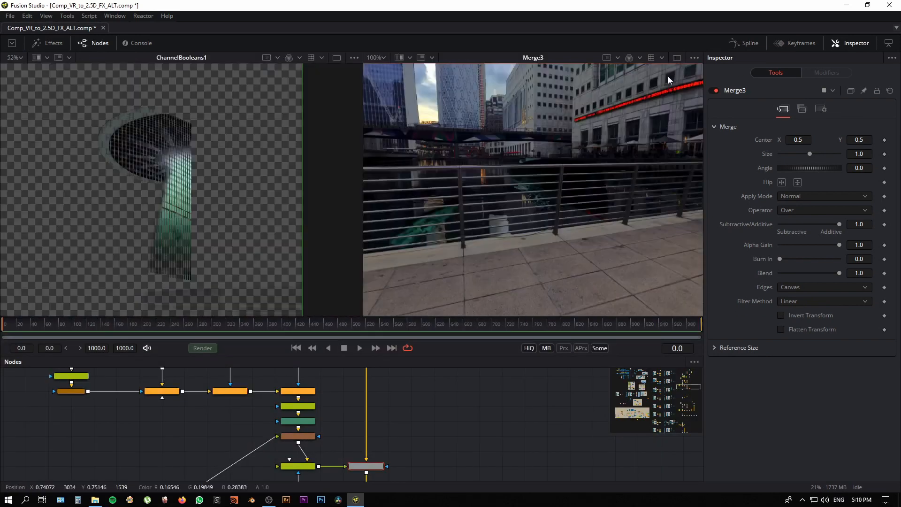
scroll(562, 198, down, 3)
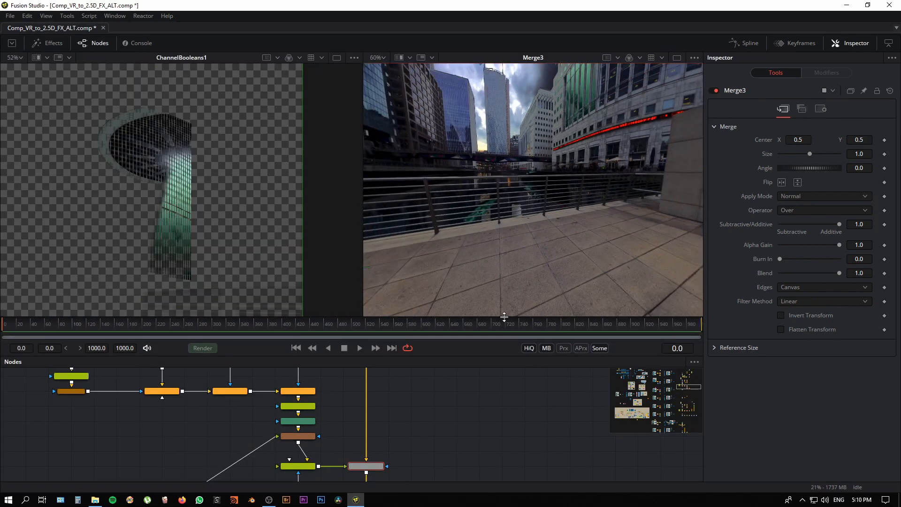
Step: Enlarge the node graph, follow the main pipe down to Merge2, and show Merge2 in the second viewer
drag(504, 317, 503, 214)
scroll(287, 361, down, 5)
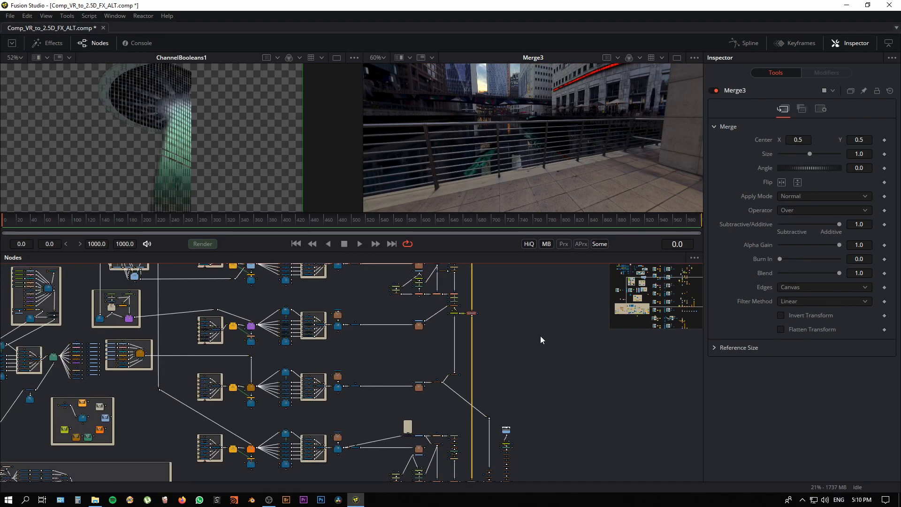
drag(540, 340, 488, 424)
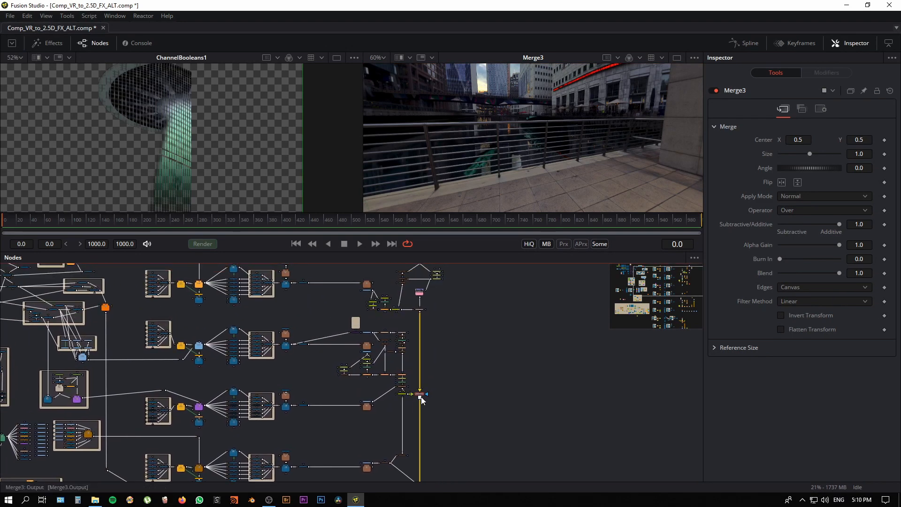
scroll(460, 405, down, 5)
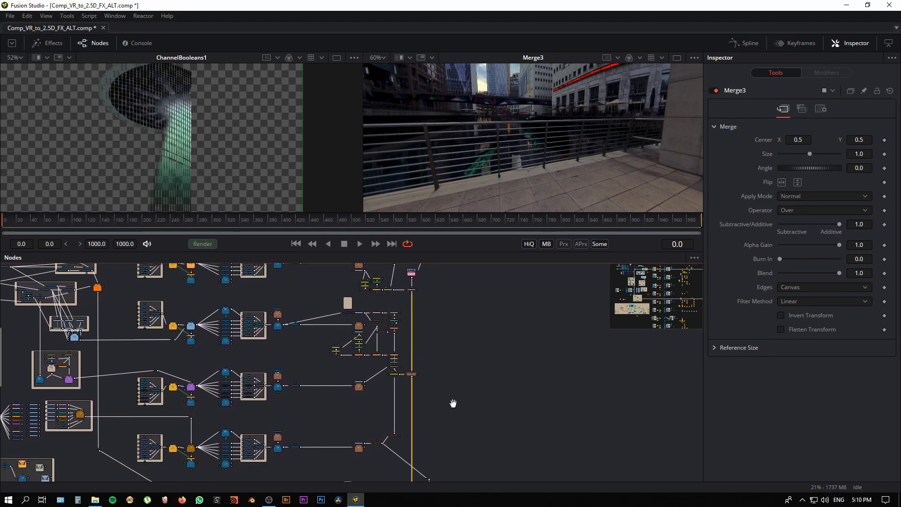
scroll(402, 454, up, 4)
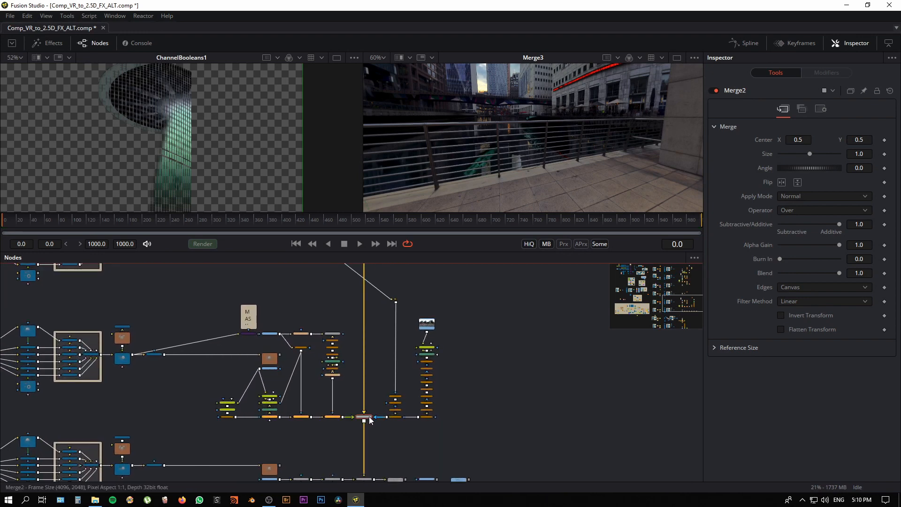
key(2)
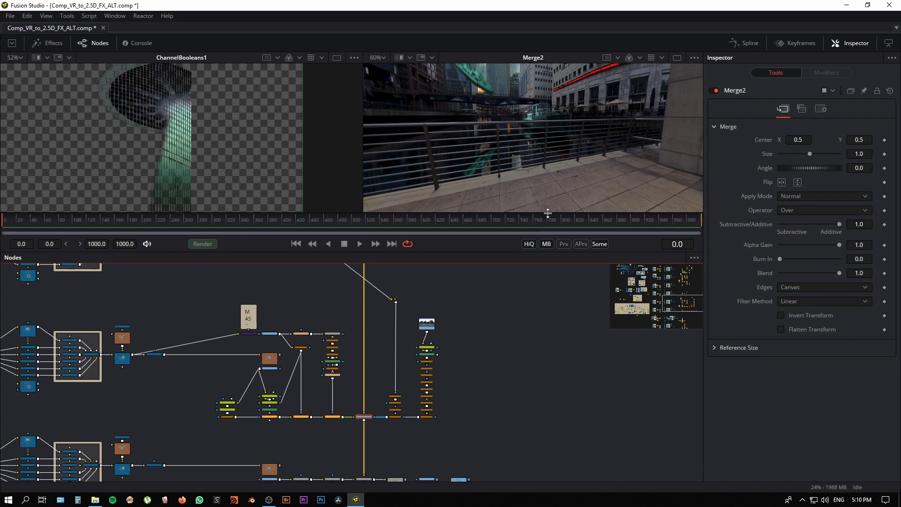
Step: Enlarge the second viewer and look around the 360° view of Merge2 at the saucer, beam and boats above the water
drag(548, 213, 548, 350)
drag(362, 244, 225, 244)
drag(470, 230, 497, 277)
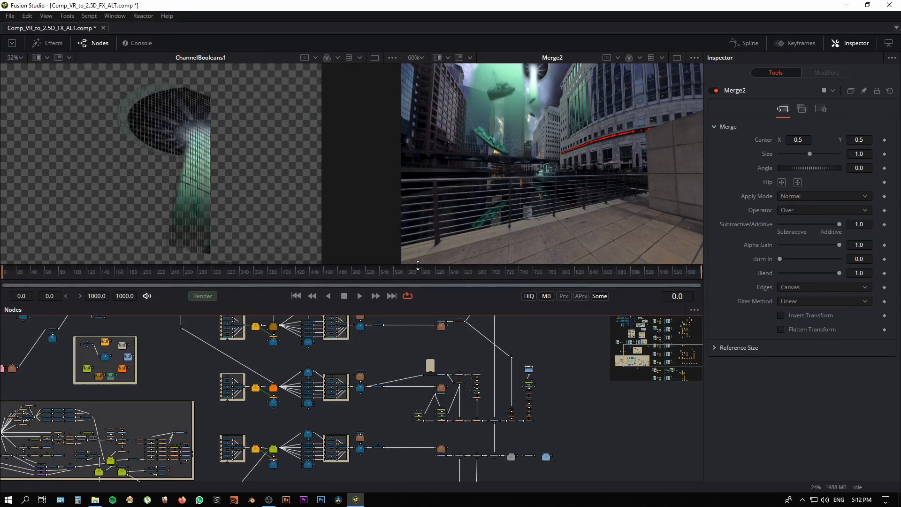
drag(418, 265, 418, 219)
Step: Go to the water geometry group in the node graph and inspect the settings of its Rpl_3D_To_Displace_2D node
drag(375, 378, 539, 503)
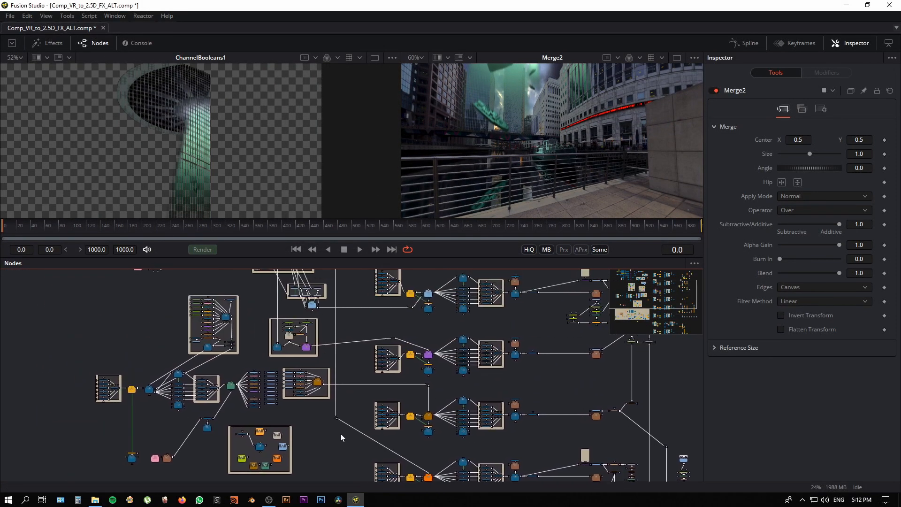
drag(340, 437, 334, 502)
drag(343, 383, 358, 406)
scroll(356, 405, up, 3)
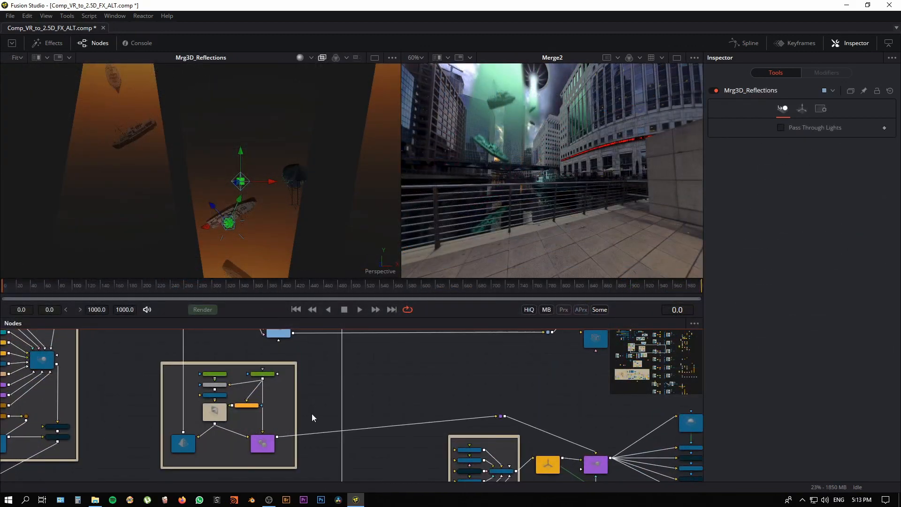
scroll(311, 413, up, 3)
scroll(327, 397, up, 2)
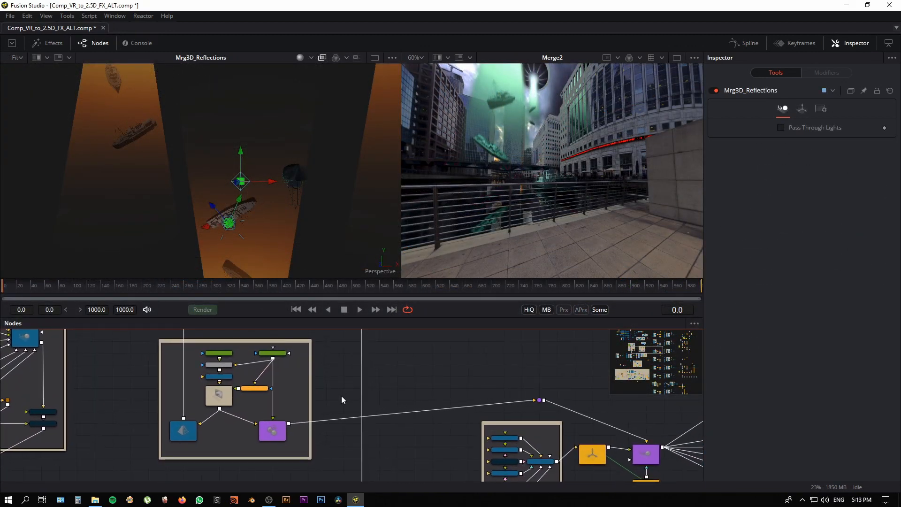
click(272, 434)
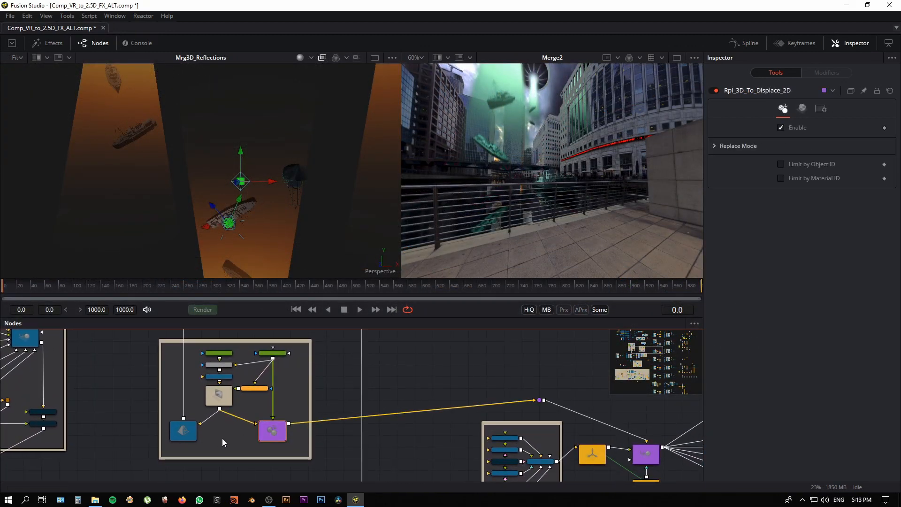
Step: Show Water_Displace3D in the first viewer, inspect the Water_Plane settings, and view the water surface and group up close
click(221, 401)
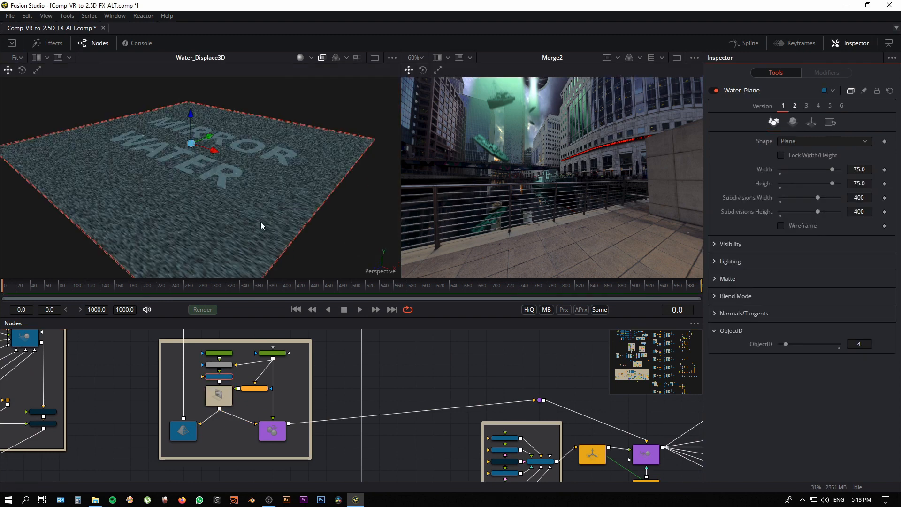
drag(261, 224, 271, 401)
scroll(270, 401, up, 5)
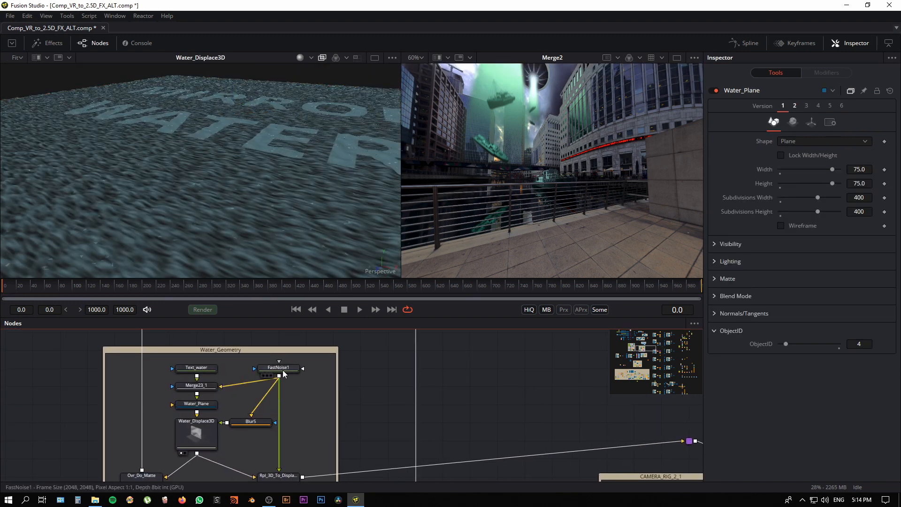
Step: Show FastNoise1 in the second viewer and examine its noise pattern
click(282, 371)
key(2)
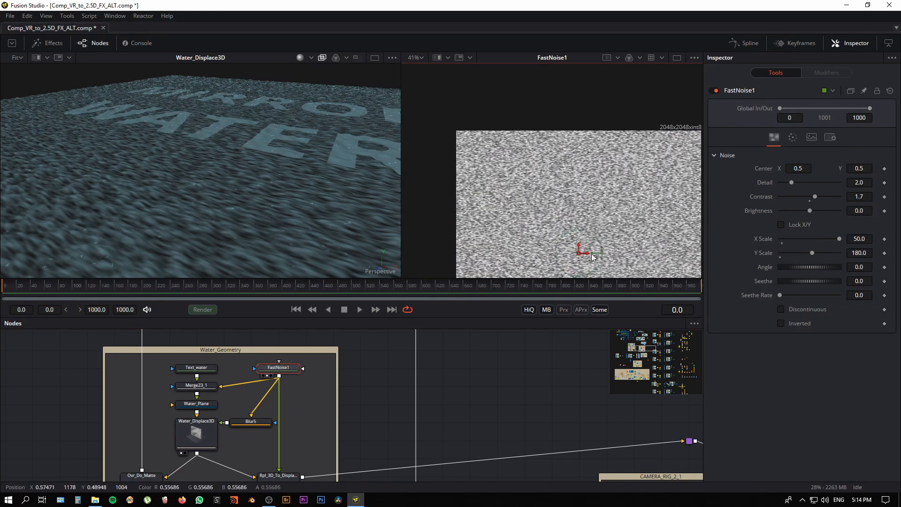
scroll(549, 218, up, 2)
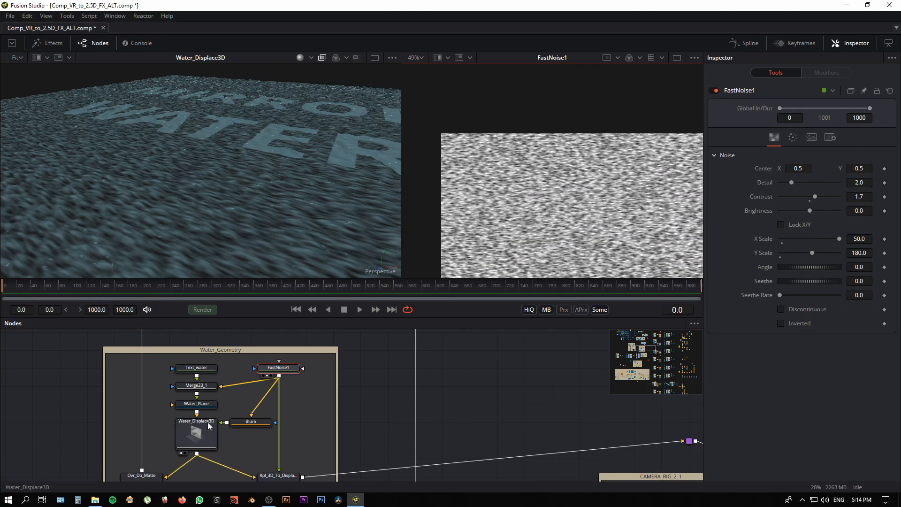
Step: Inspect the settings of Water_Plane and Water_Displace3D, and examine the displaced waves from close up and from afar
click(209, 406)
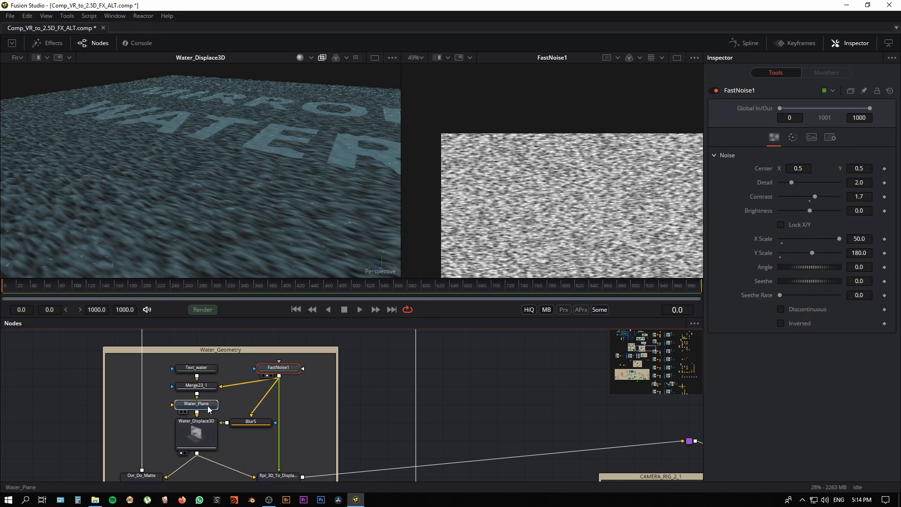
scroll(194, 399, down, 2)
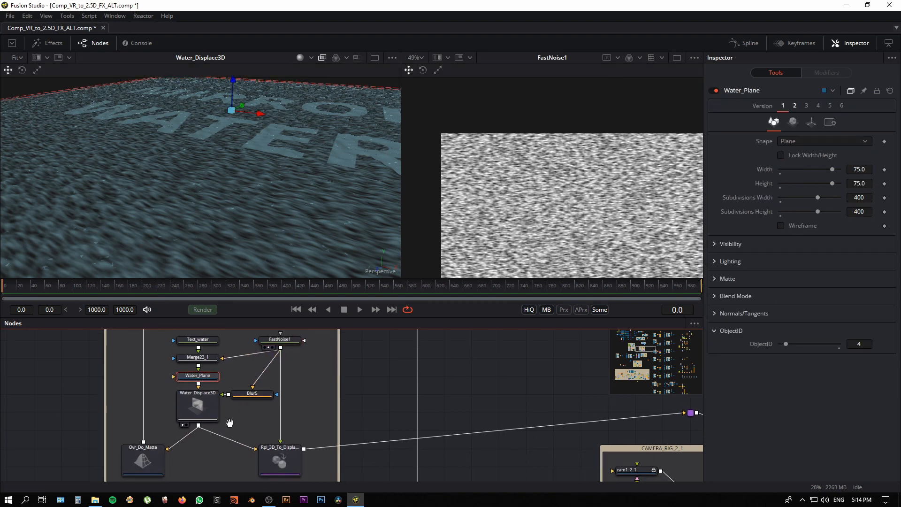
click(206, 401)
drag(225, 234, 230, 255)
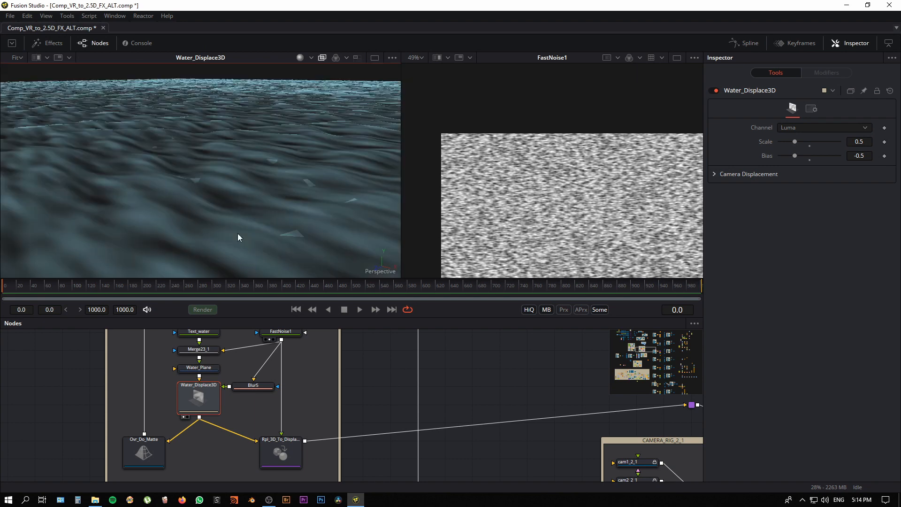
scroll(237, 233, up, 4)
mouse_move(262, 201)
mouse_down()
mouse_move(294, 200)
mouse_move(249, 211)
mouse_up()
scroll(250, 212, down, 6)
scroll(258, 197, up, 3)
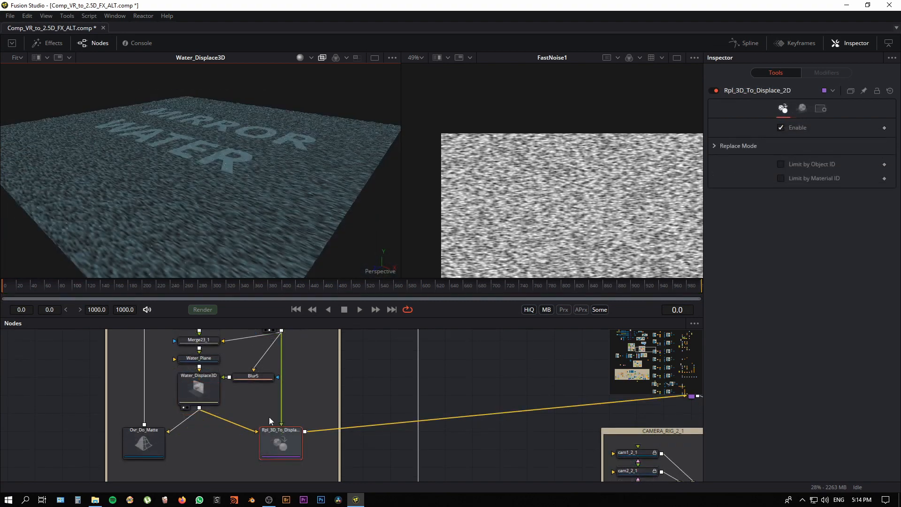
Step: Show Rpl_3D_To_Displace_2D in the first viewer and examine the noise-textured water plane against FastNoise1
drag(302, 401, 281, 413)
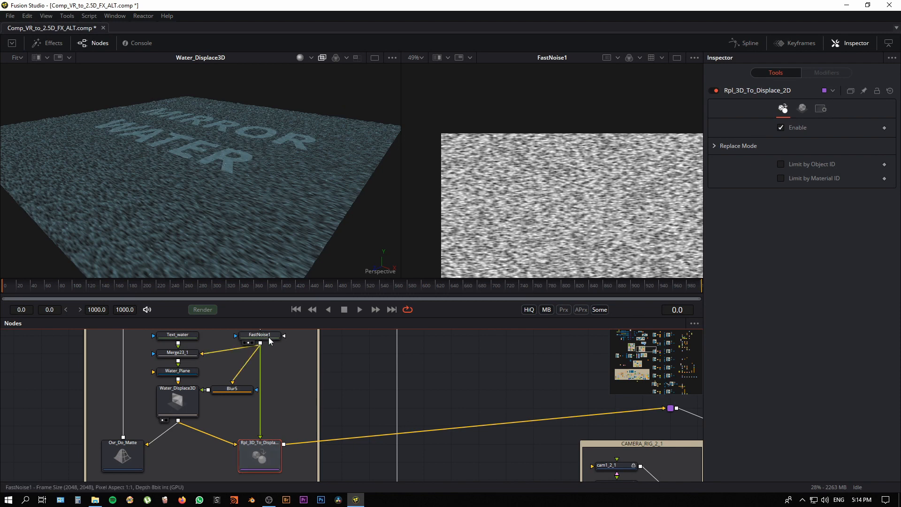
scroll(533, 168, up, 2)
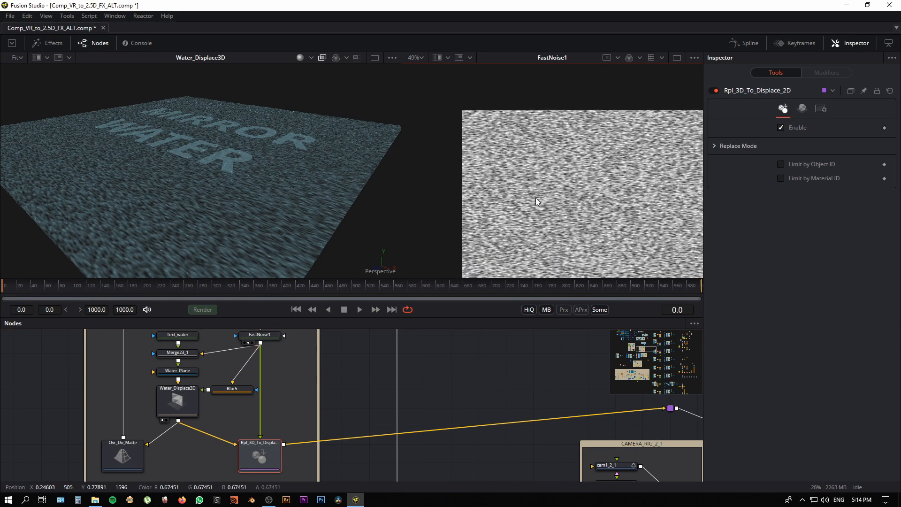
key(1)
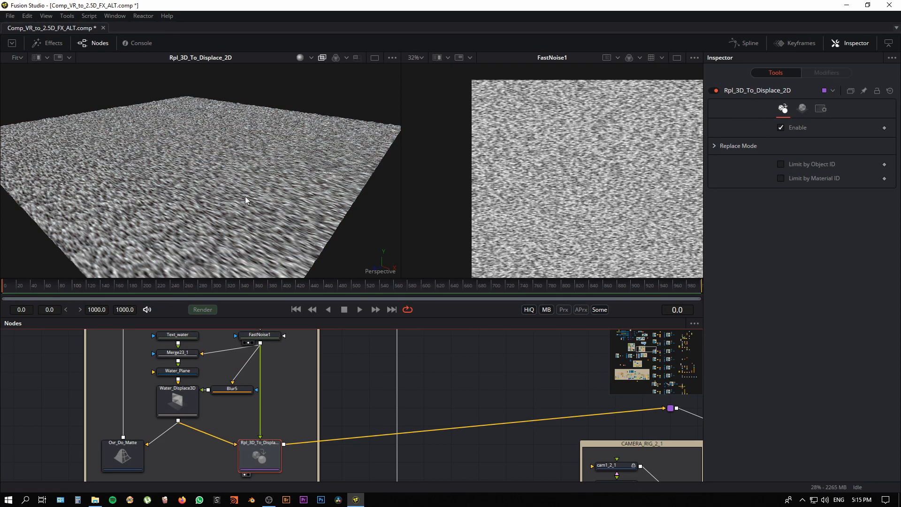
drag(245, 200, 243, 235)
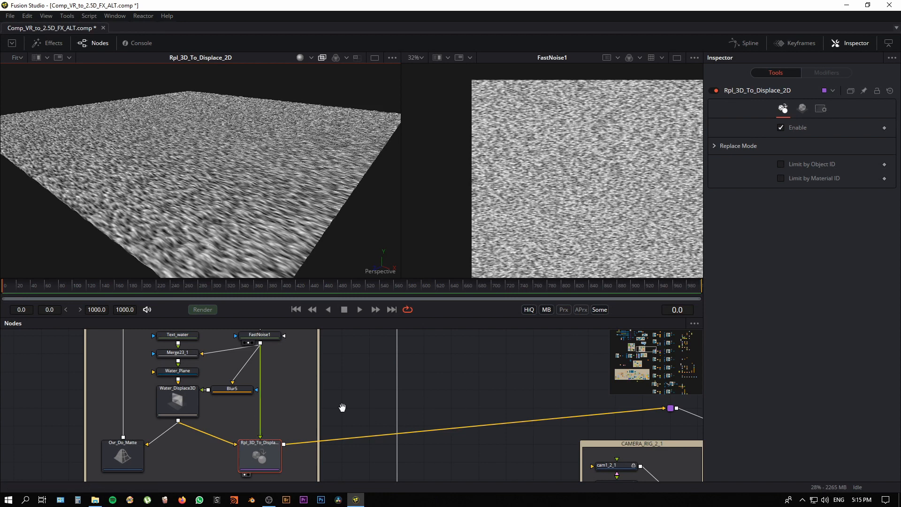
Step: Trace the Rpl_3D_To_Displace_2D output through its camera and projector rigs, and show the water_displace.tif loader in the second viewer
drag(342, 407, 228, 403)
scroll(222, 181, down, 2)
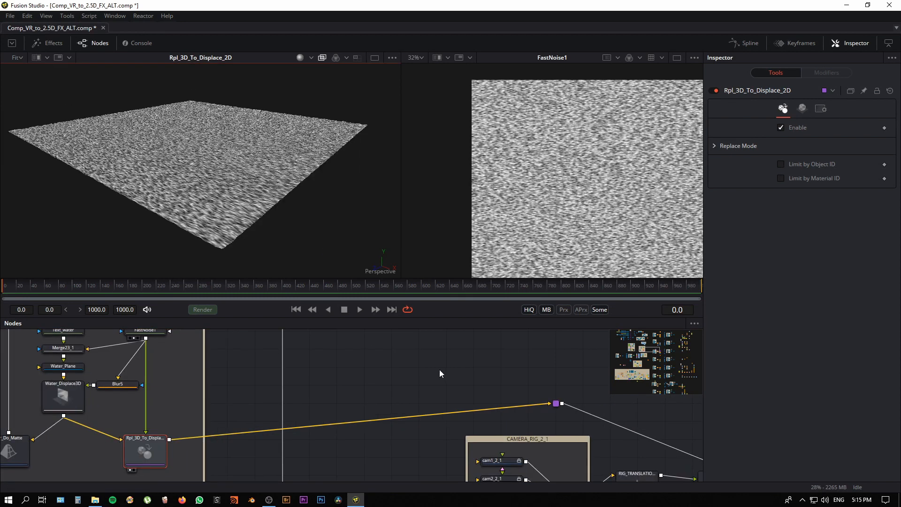
drag(399, 410, 201, 369)
drag(490, 393, 402, 362)
scroll(443, 370, down, 2)
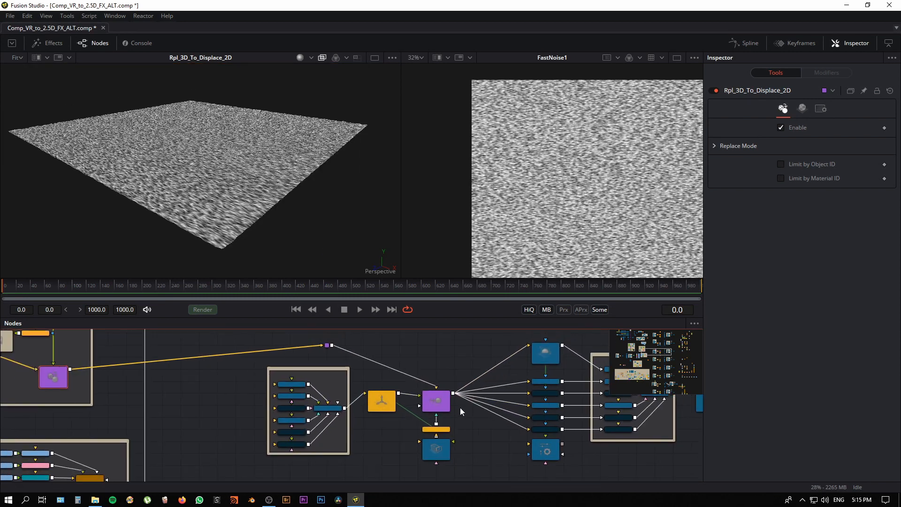
drag(460, 407, 339, 388)
scroll(396, 414, up, 3)
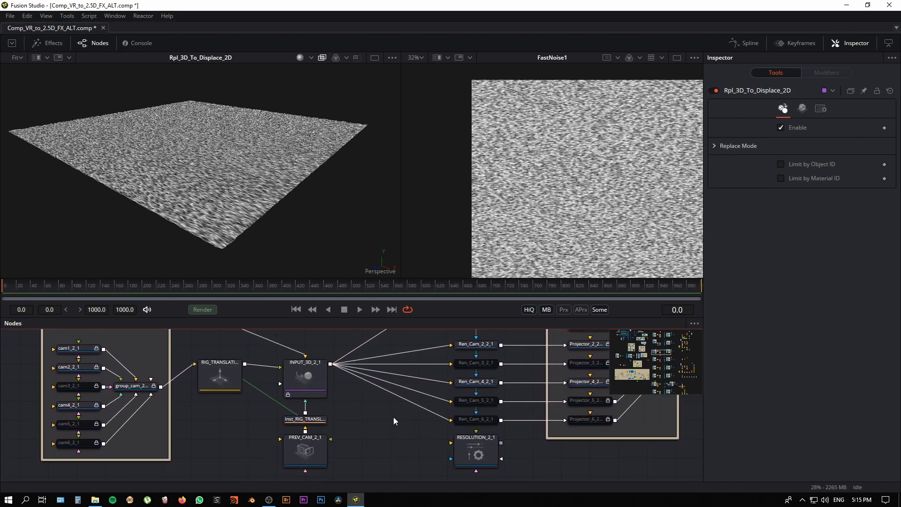
drag(379, 413, 270, 400)
scroll(377, 425, down, 3)
drag(586, 421, 362, 455)
drag(547, 450, 364, 459)
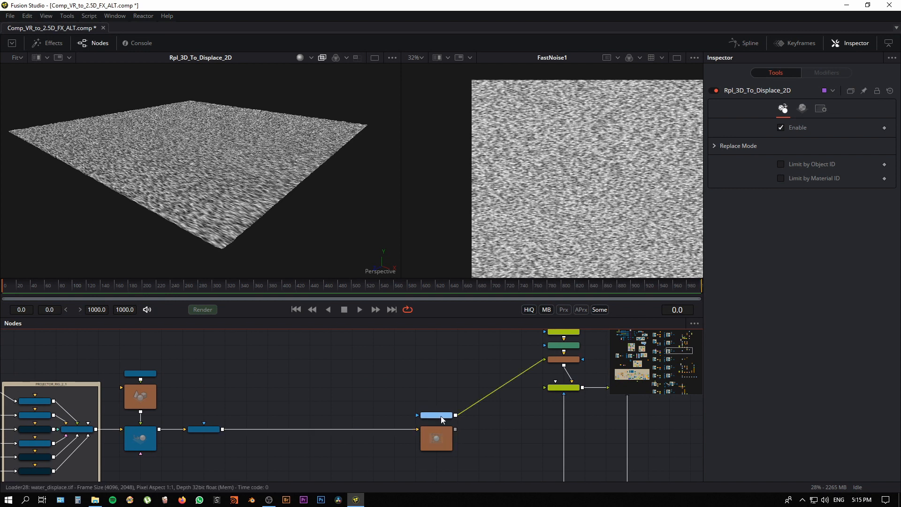
drag(441, 416, 511, 247)
drag(485, 419, 349, 444)
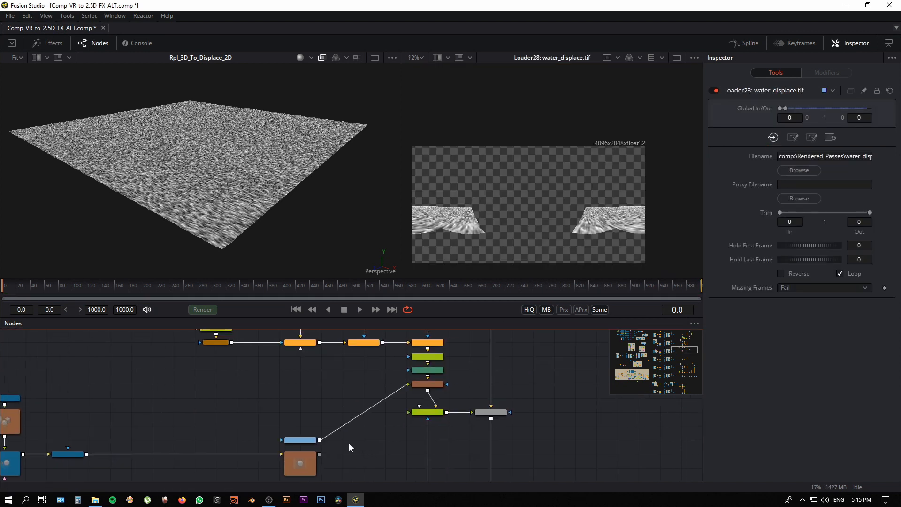
Step: Show Displace1 in the second viewer and examine the displaced saucer and boat reflections
scroll(349, 447, up, 2)
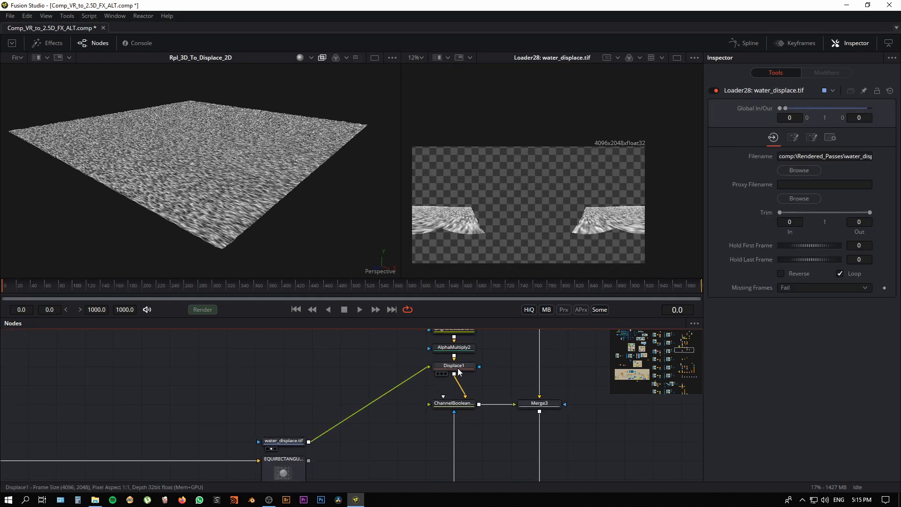
click(463, 369)
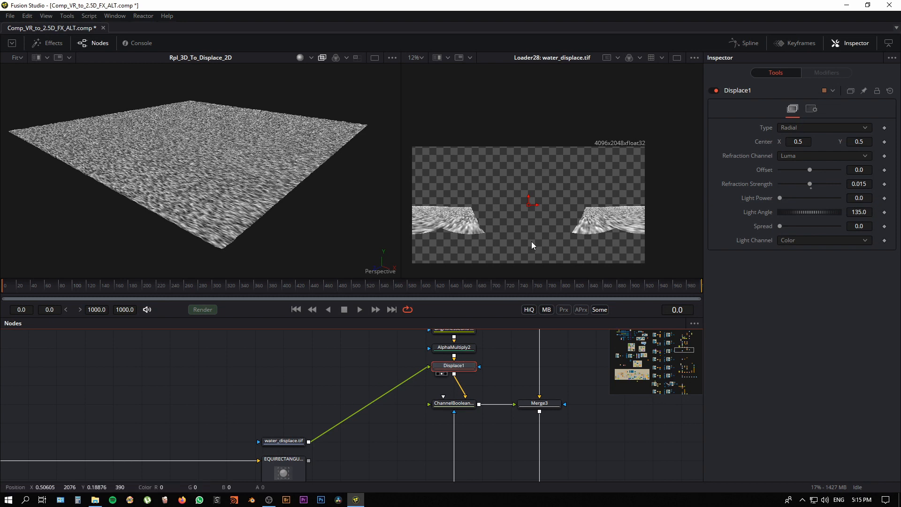
key(2)
drag(513, 215, 654, 209)
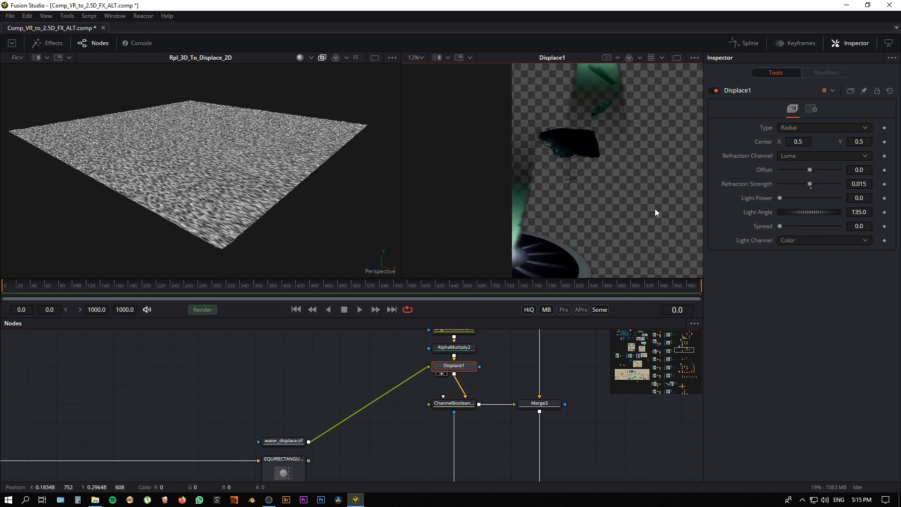
drag(575, 176, 571, 133)
drag(576, 186, 394, 226)
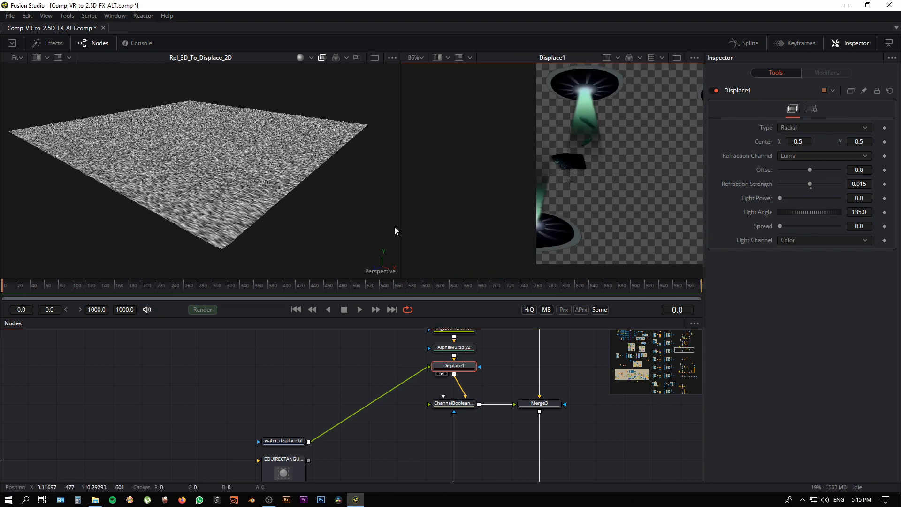
drag(632, 189, 509, 210)
Step: Return to the water geometry group and inspect the matte settings of Ovr_Do_Matte
drag(159, 376, 504, 360)
drag(256, 409, 619, 375)
drag(158, 353, 400, 437)
drag(334, 407, 226, 399)
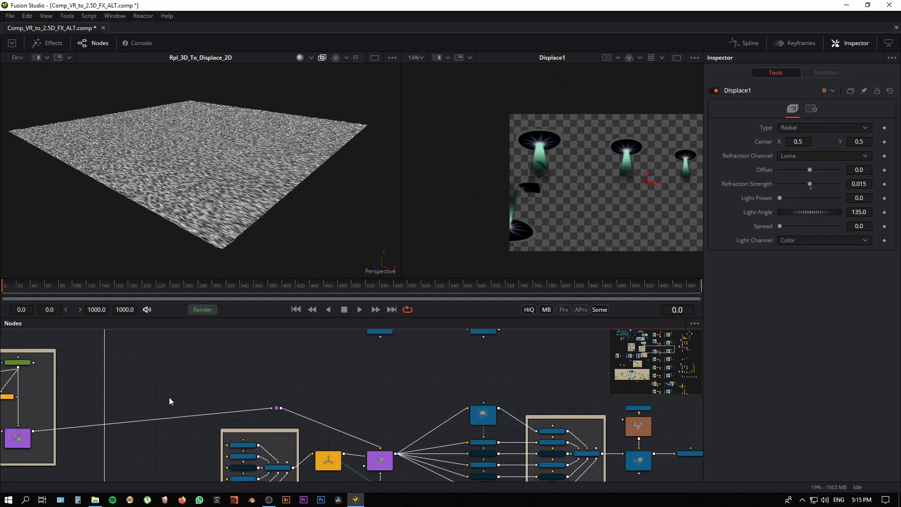
drag(156, 381, 485, 364)
drag(407, 381, 533, 373)
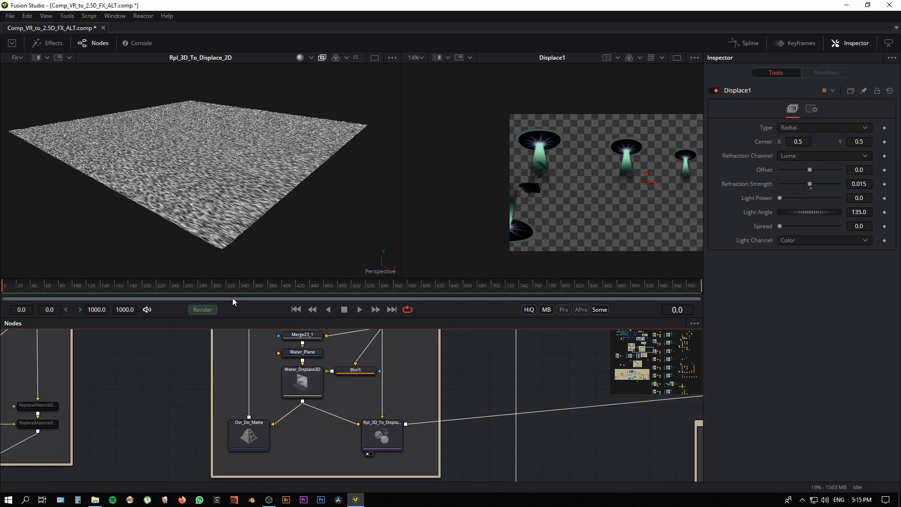
scroll(229, 185, up, 3)
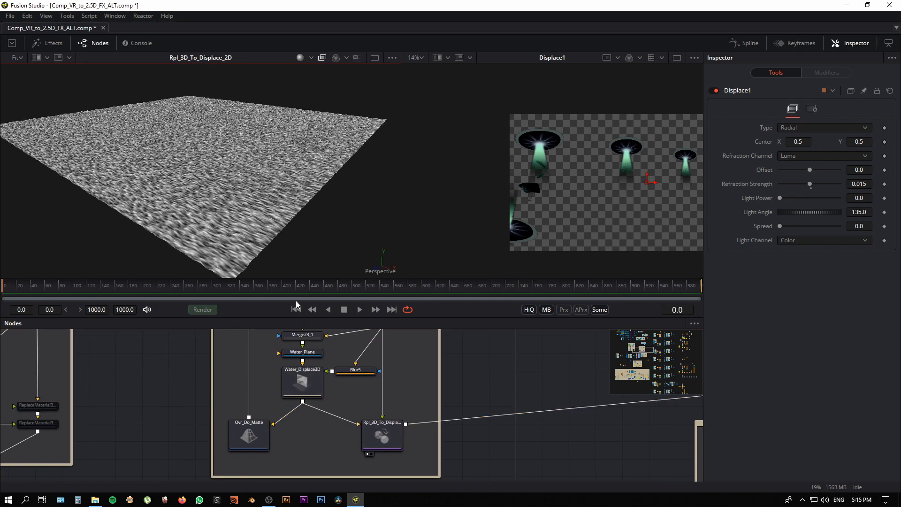
click(251, 437)
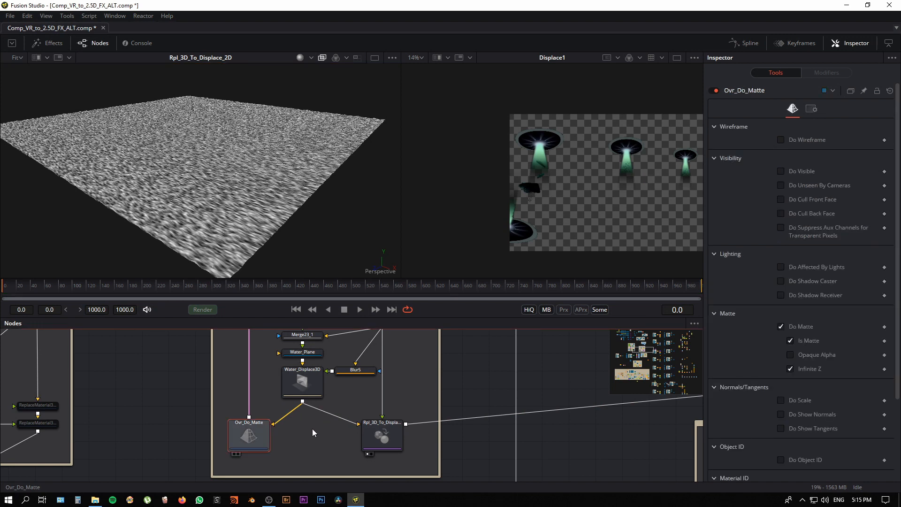
Step: Locate Merge3D5 in the reflective group and show its boat in the first viewer
scroll(306, 428, up, 2)
scroll(305, 429, up, 8)
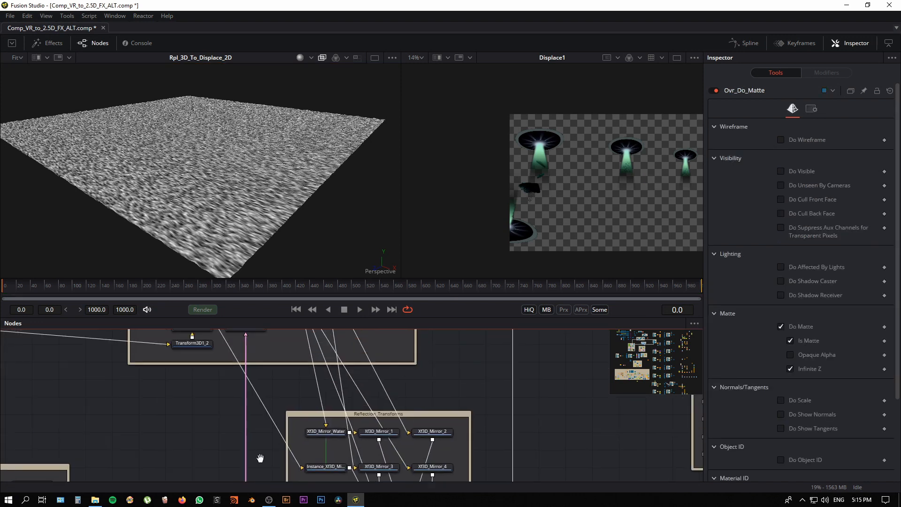
click(202, 395)
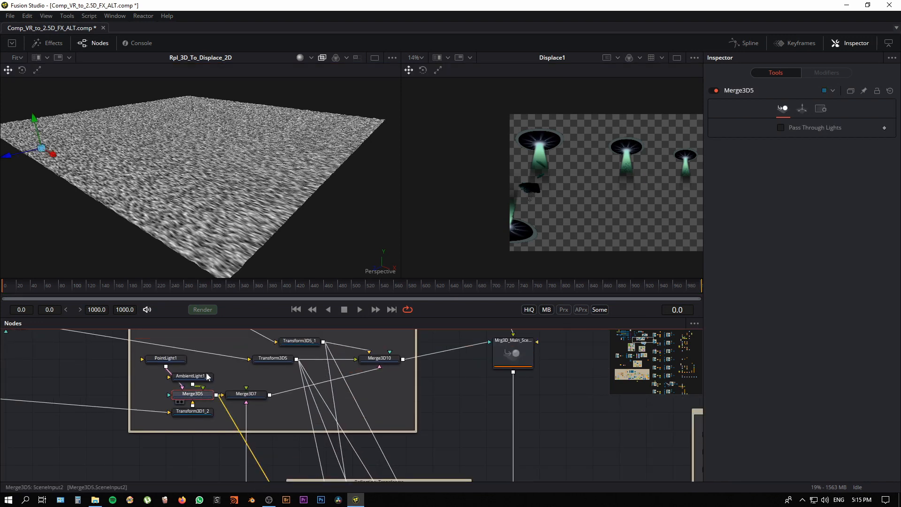
key(1)
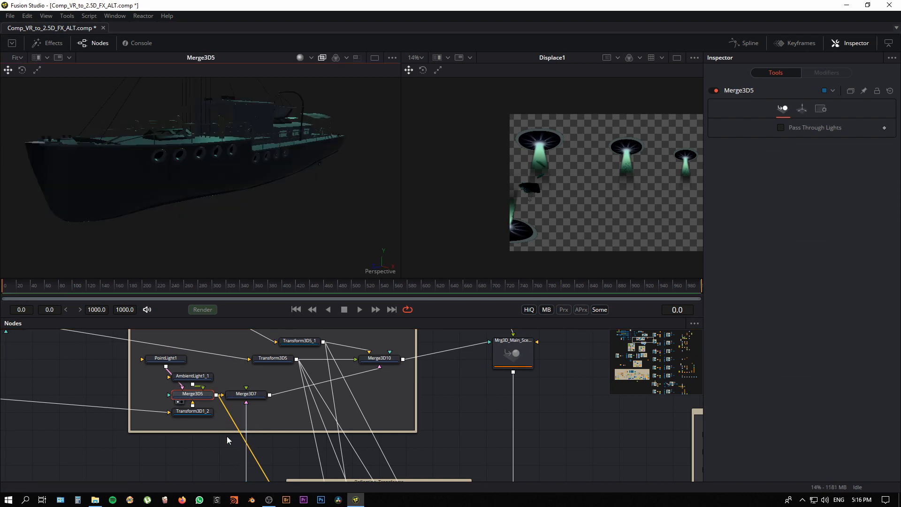
Step: Trace the reflective group's connections to Mrg3D_Main_Scene and the water geometry, and show Water_Displace3D in the second viewer
drag(434, 417, 397, 426)
scroll(395, 427, down, 1)
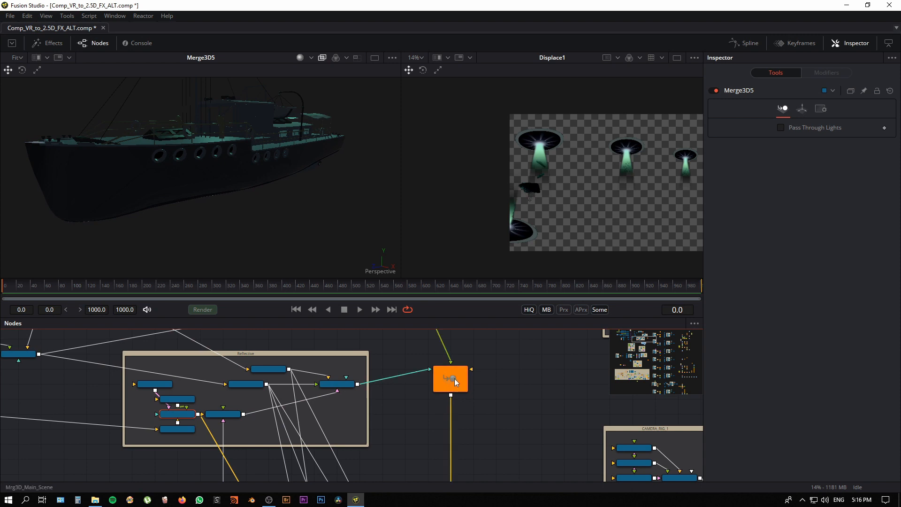
scroll(233, 440, up, 2)
drag(272, 439, 302, 432)
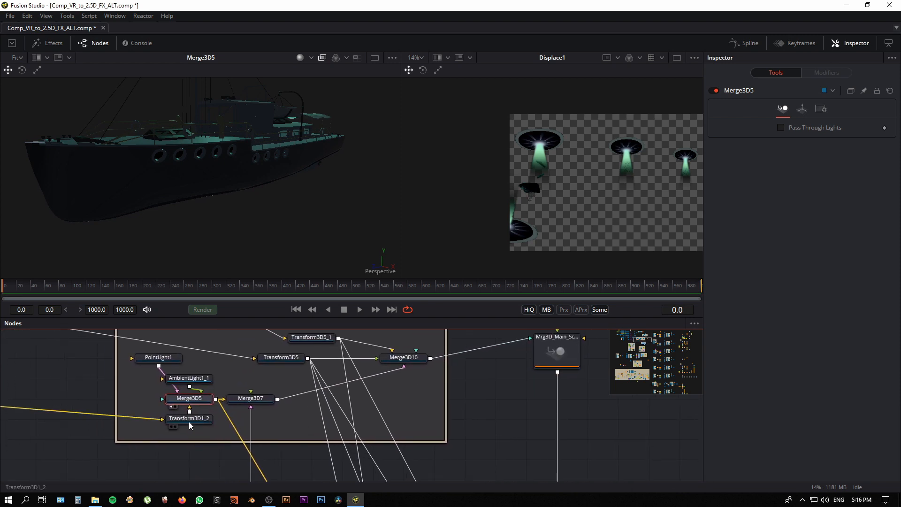
drag(274, 462, 256, 300)
drag(259, 475, 265, 438)
click(281, 380)
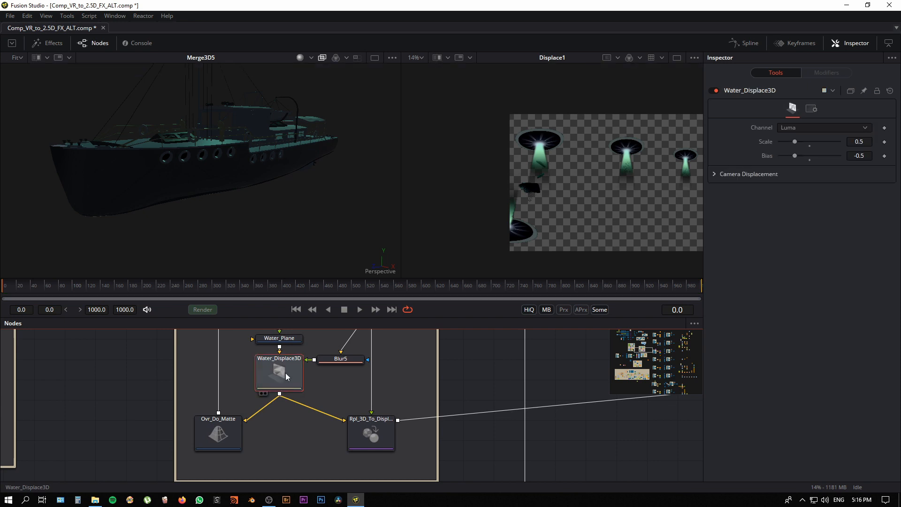
drag(285, 373, 573, 191)
Step: Disable the Ovr_Do_Matte node and show Merge3D7 with the boat and water plane in the first viewer
click(218, 429)
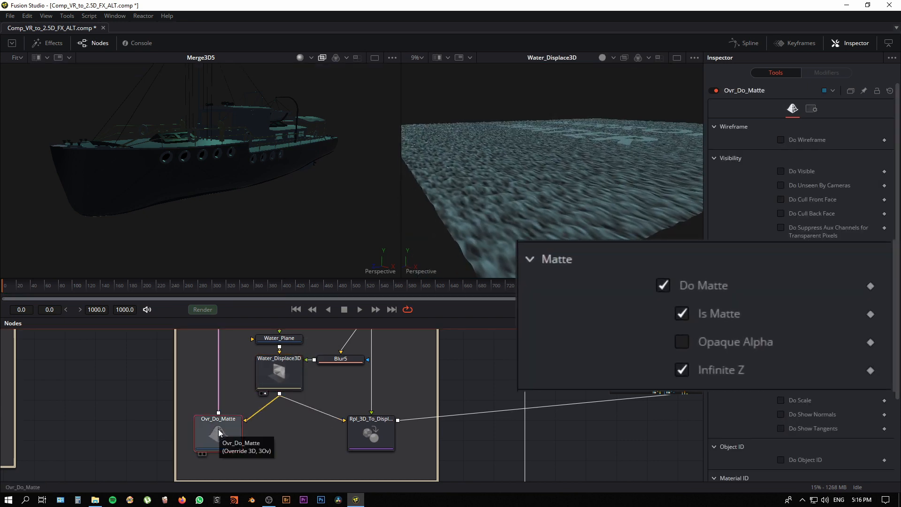
key(ctrl+p)
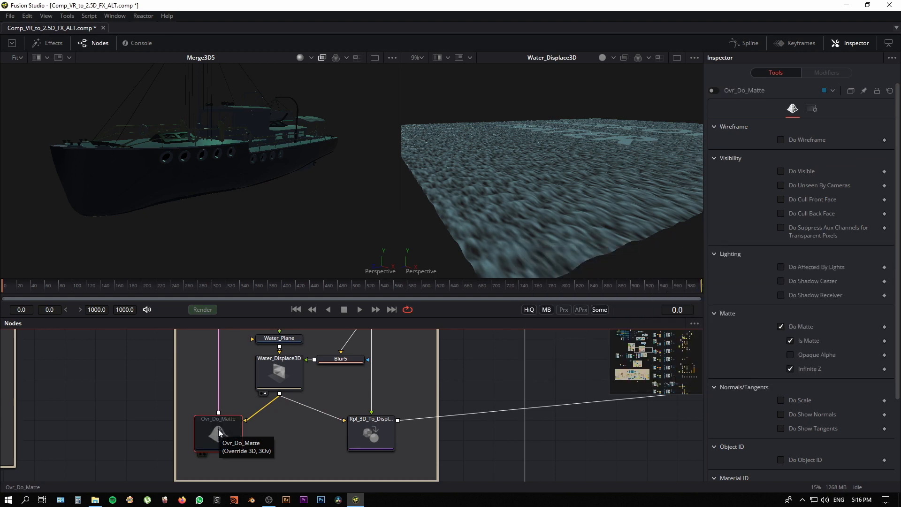
scroll(278, 425, up, 10)
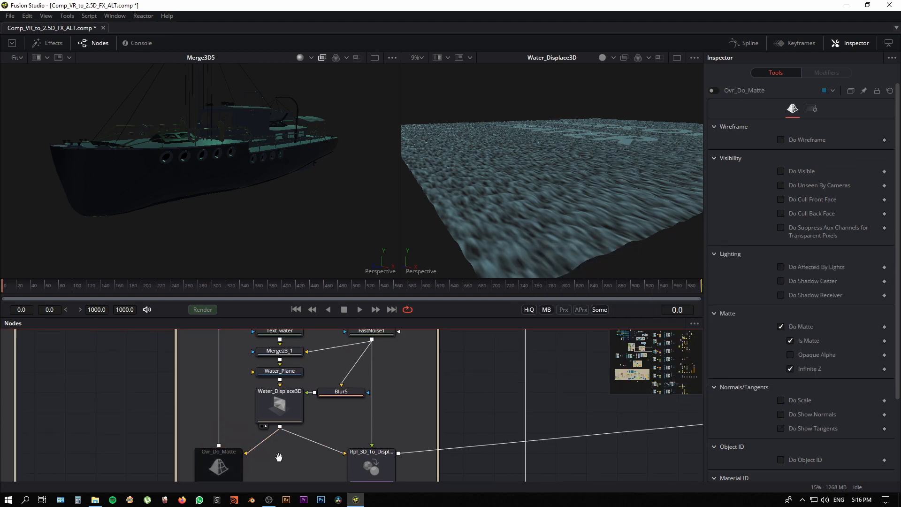
scroll(249, 434, up, 6)
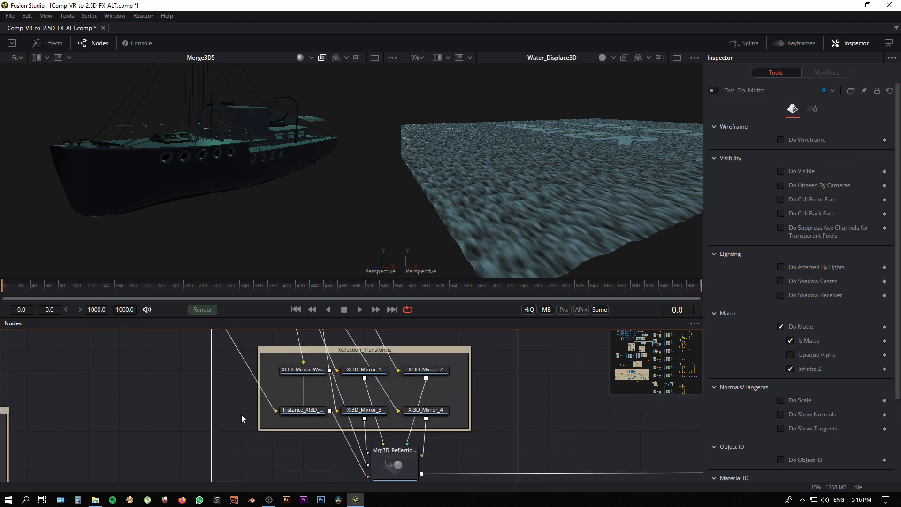
click(214, 403)
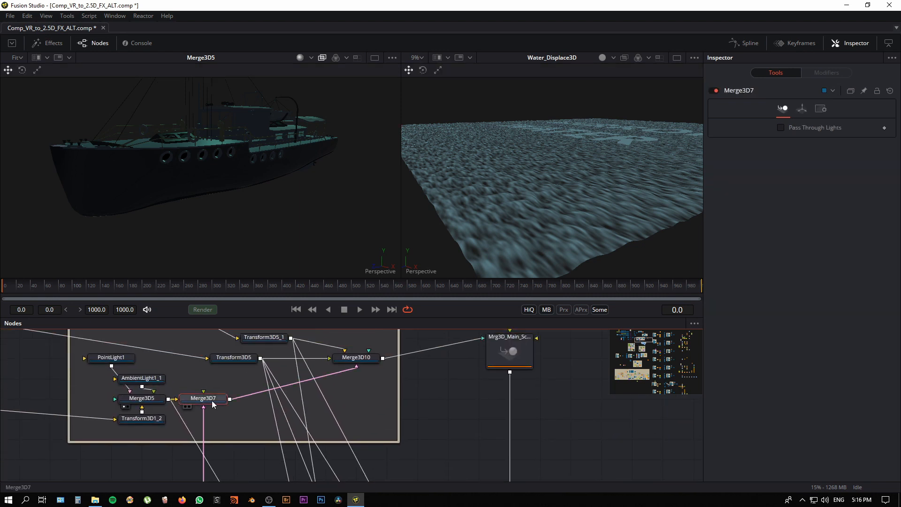
key(1)
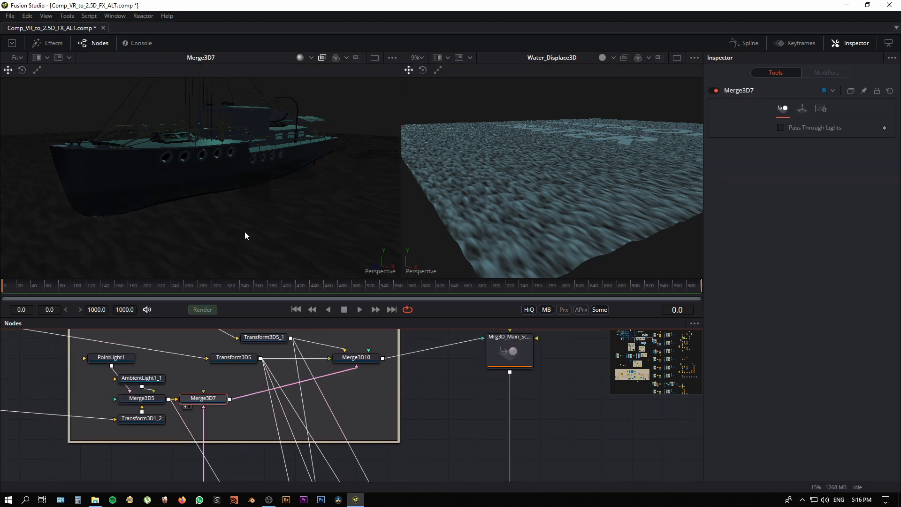
Step: Turn off lighting in the first viewer and examine how the boat hull intersects the water surface
drag(273, 249, 211, 235)
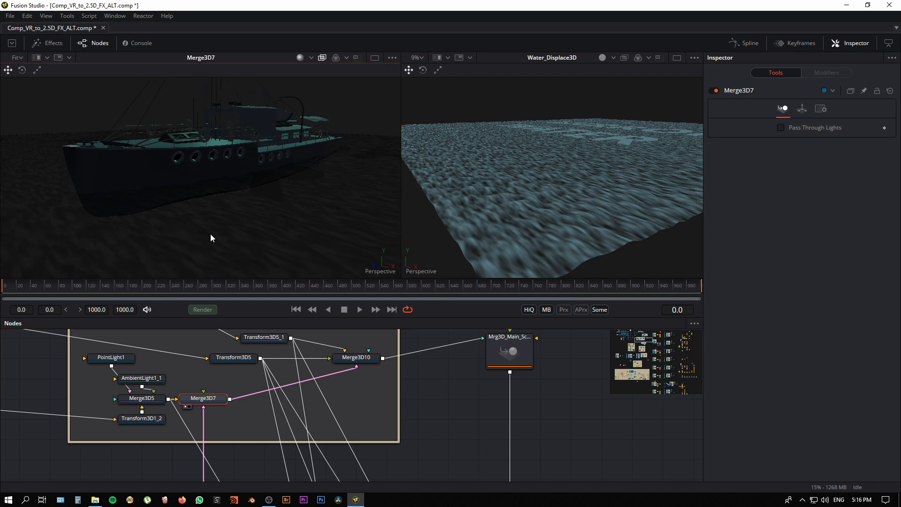
scroll(211, 235, up, 2)
click(312, 58)
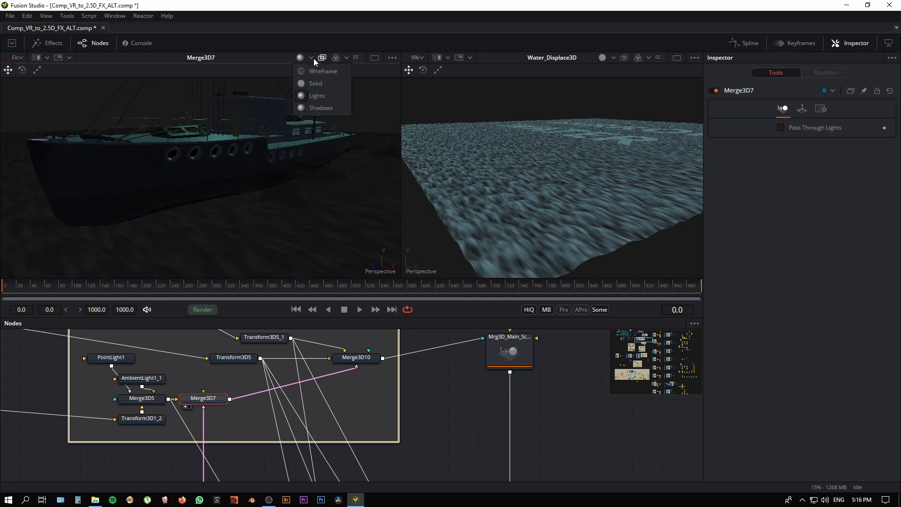
click(316, 95)
drag(204, 226, 232, 228)
Step: Return to the Water_Geometry group and re-enable the Ovr_Do_Matte node
mouse_move(261, 444)
mouse_down()
mouse_move(271, 342)
mouse_move(249, 397)
mouse_move(245, 336)
mouse_up()
drag(246, 453, 238, 332)
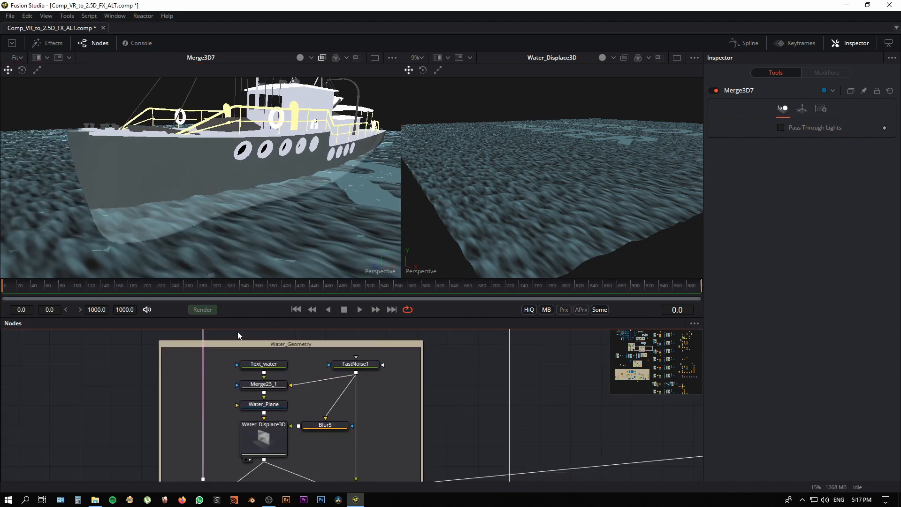
mouse_move(236, 471)
mouse_down()
mouse_move(236, 400)
mouse_move(235, 425)
mouse_up()
click(205, 416)
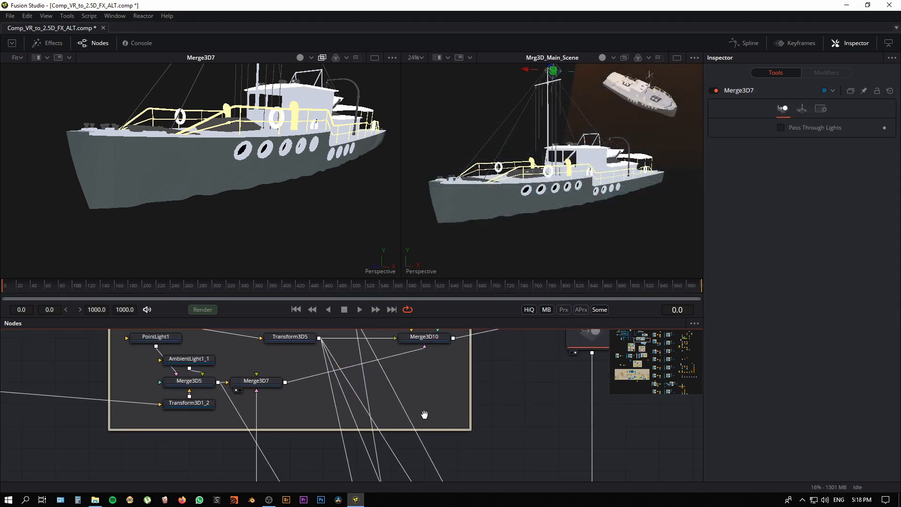
Step: Enlarge the node graph area by shrinking the viewers, and show an overview of the node groups
drag(441, 263, 442, 184)
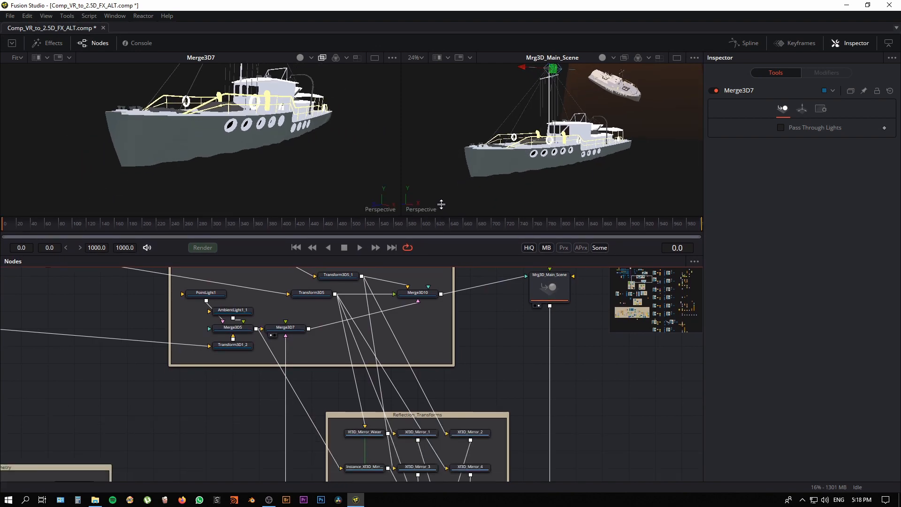
scroll(469, 339, down, 5)
drag(316, 400, 241, 305)
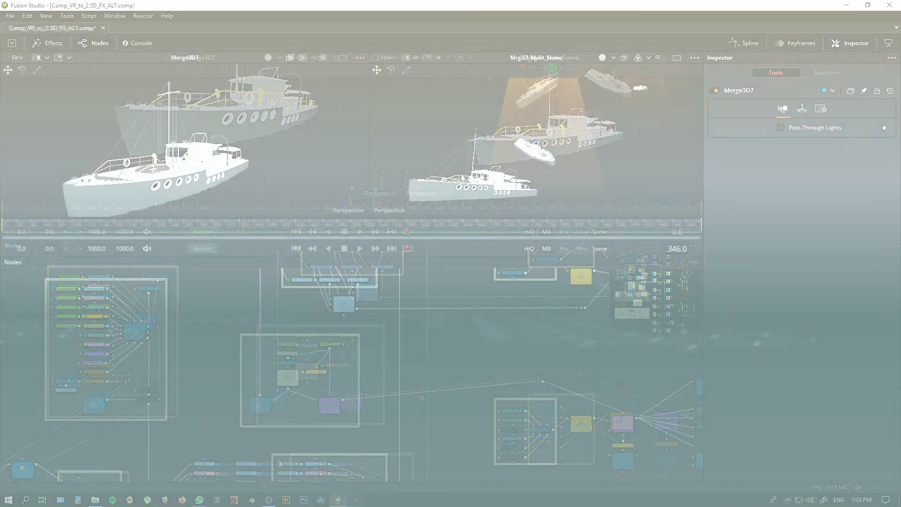
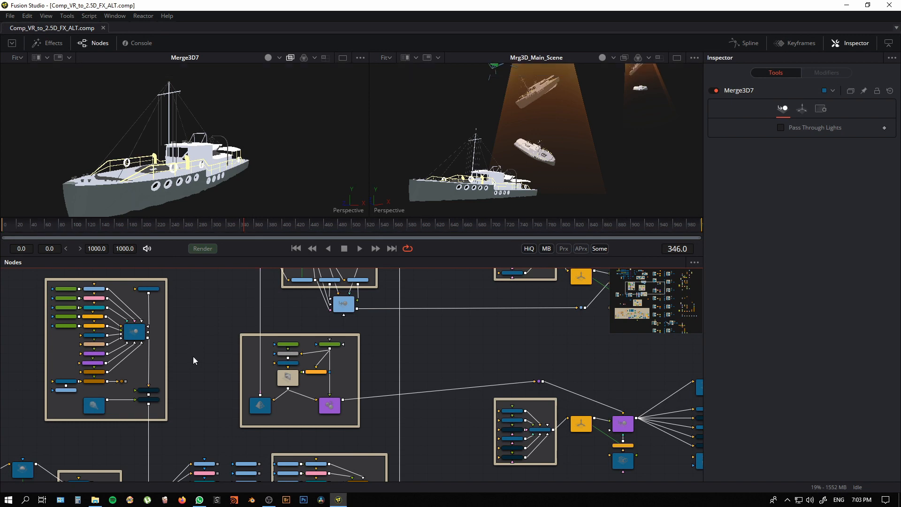
Step: Show Mrg3D_City_Geo_Catcher in the first viewer with lighting on, and examine the mirror planes surrounding the scene
click(136, 334)
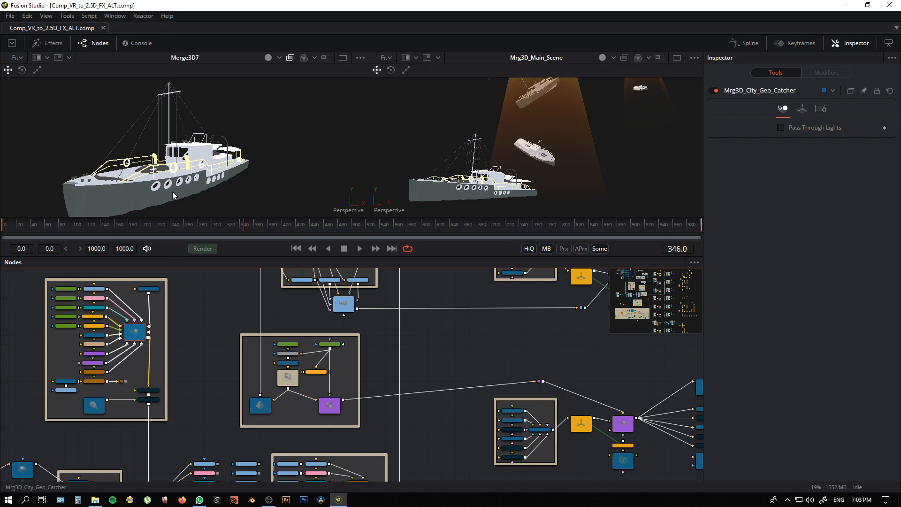
key(1)
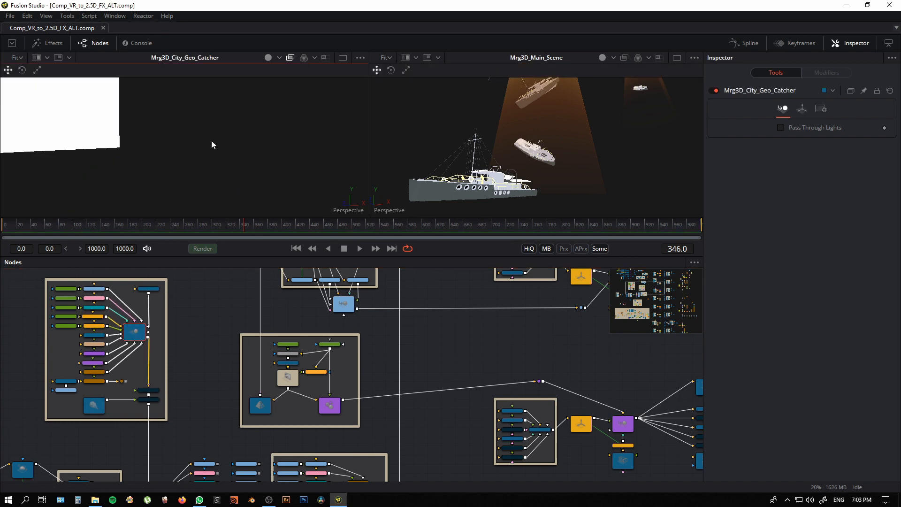
scroll(211, 143, down, 8)
click(280, 58)
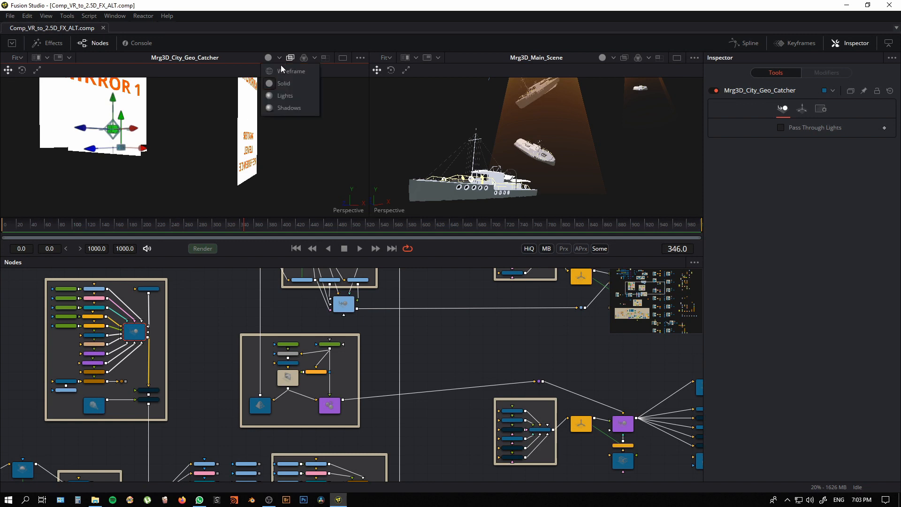
click(283, 92)
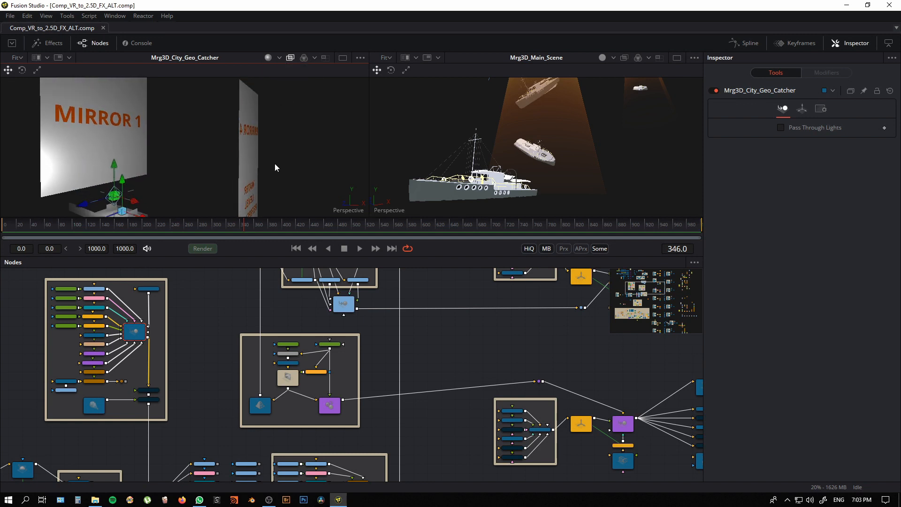
mouse_move(198, 183)
mouse_down()
mouse_move(224, 186)
mouse_move(113, 189)
mouse_move(245, 202)
mouse_move(178, 190)
mouse_move(204, 191)
mouse_move(198, 201)
mouse_up()
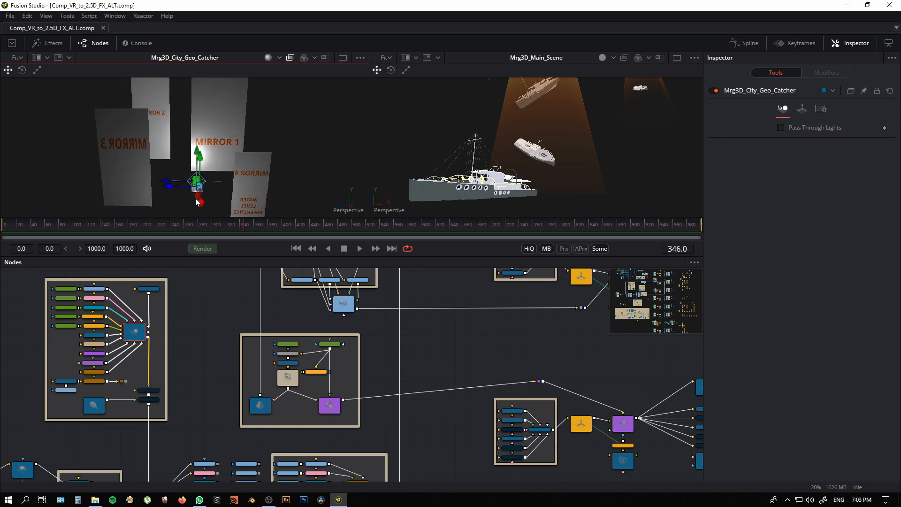
drag(212, 134, 210, 171)
scroll(211, 179, up, 1)
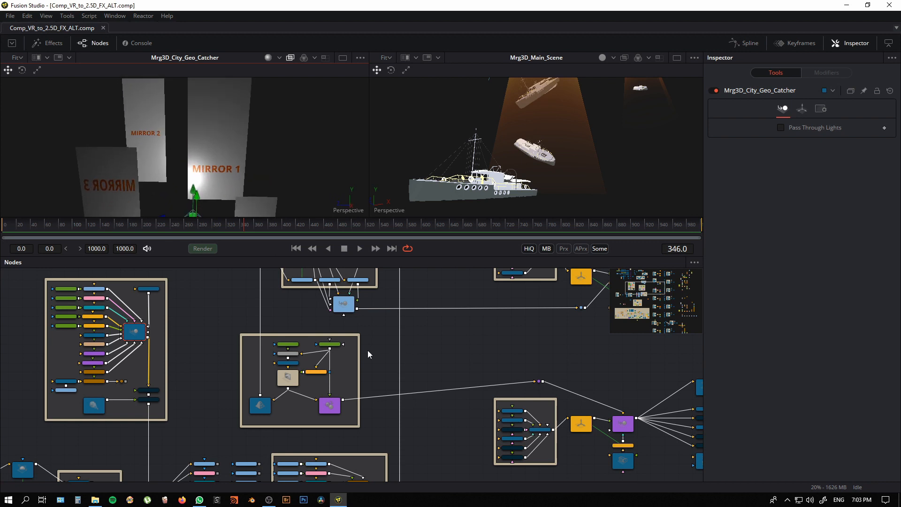
Step: Show Mrg3D_Geo_Masks in the second viewer, and enlarge the viewers to inspect the Reflection_Masks group
scroll(439, 444, down, 1)
drag(455, 376, 439, 341)
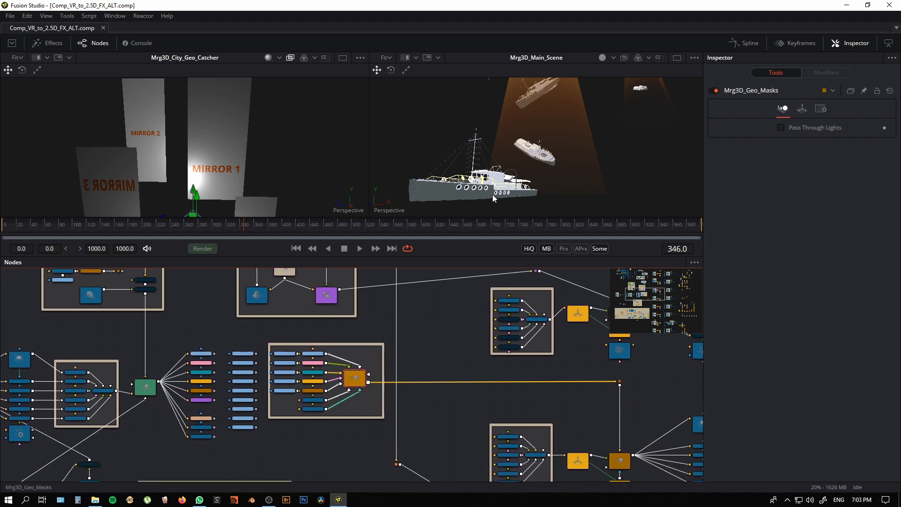
key(2)
drag(543, 122, 506, 273)
drag(507, 272, 504, 280)
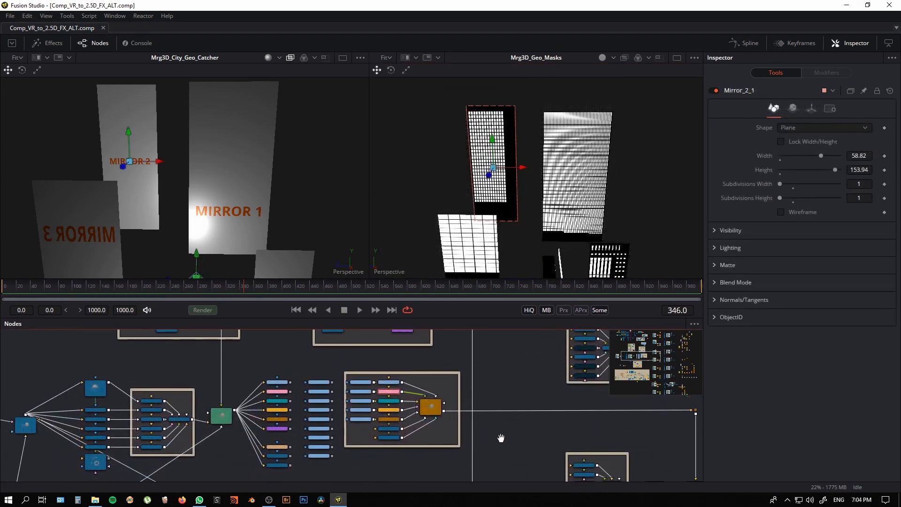
drag(501, 437, 516, 435)
drag(409, 429, 505, 435)
Step: Load Mirror_2_mask.psd and Mirror_2.jpg in the second viewer and compare their windows in a split wipe
drag(449, 400, 463, 426)
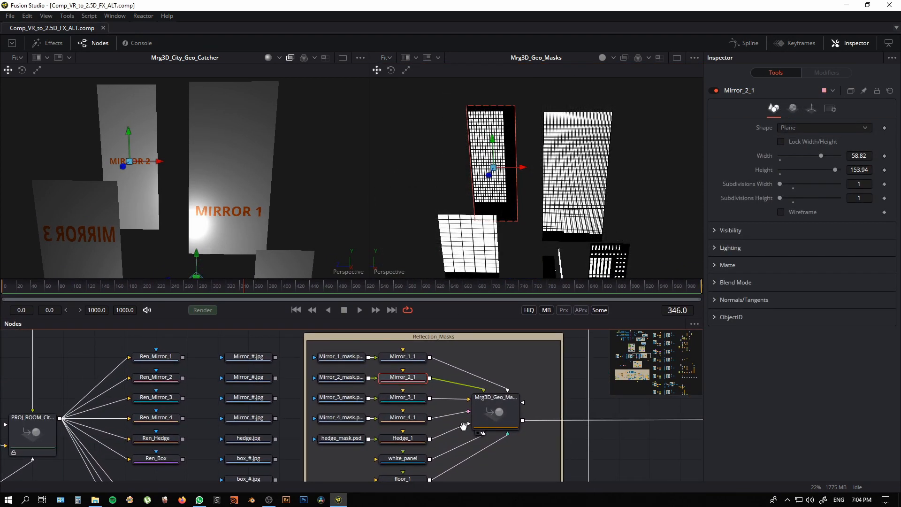
click(346, 380)
drag(479, 272, 588, 165)
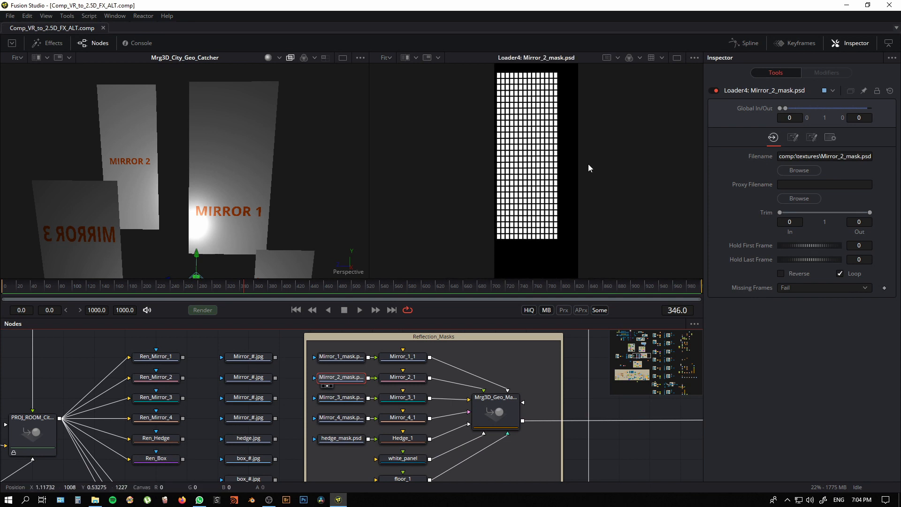
drag(248, 378, 400, 61)
click(404, 58)
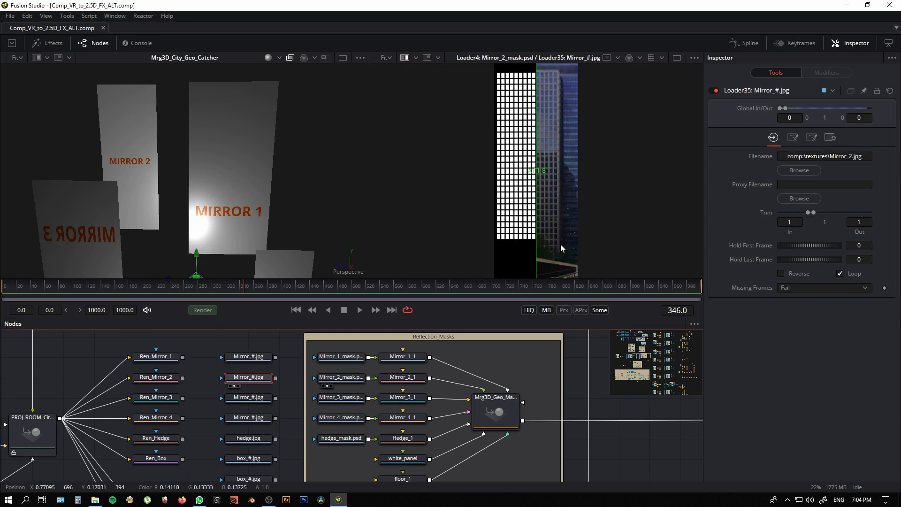
scroll(539, 210, up, 5)
drag(550, 233, 556, 240)
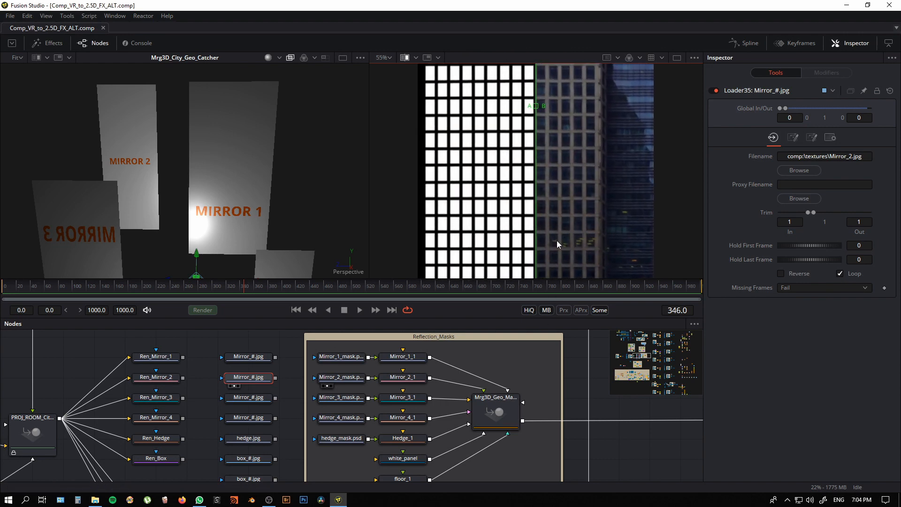
drag(553, 191, 556, 230)
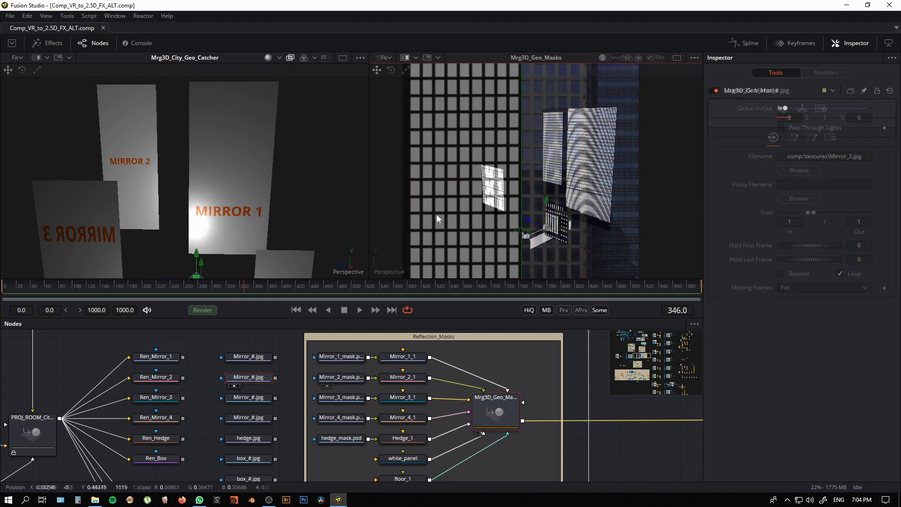
Step: Examine the 3D mask planes of Mrg3D_Geo_Masks in the second viewer and select the Mirror_4_1 plane
drag(438, 216, 404, 208)
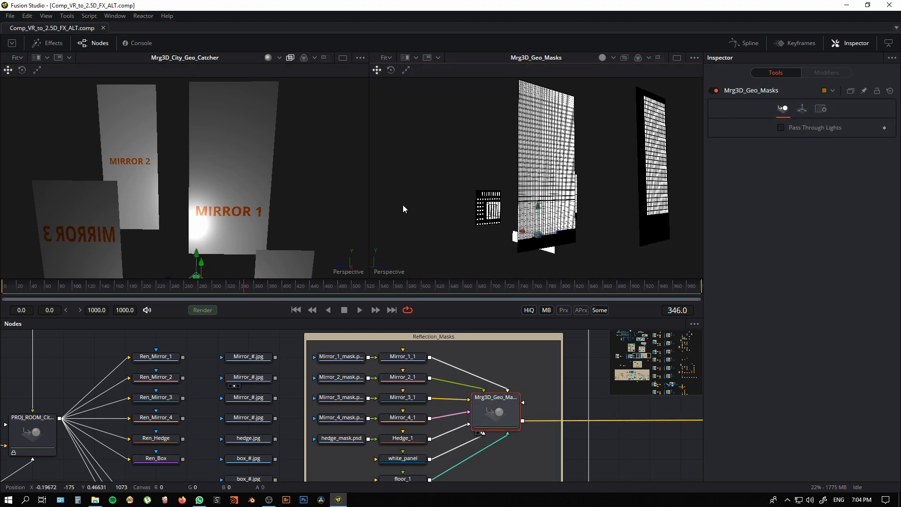
click(487, 215)
drag(485, 247, 553, 348)
scroll(503, 223, up, 5)
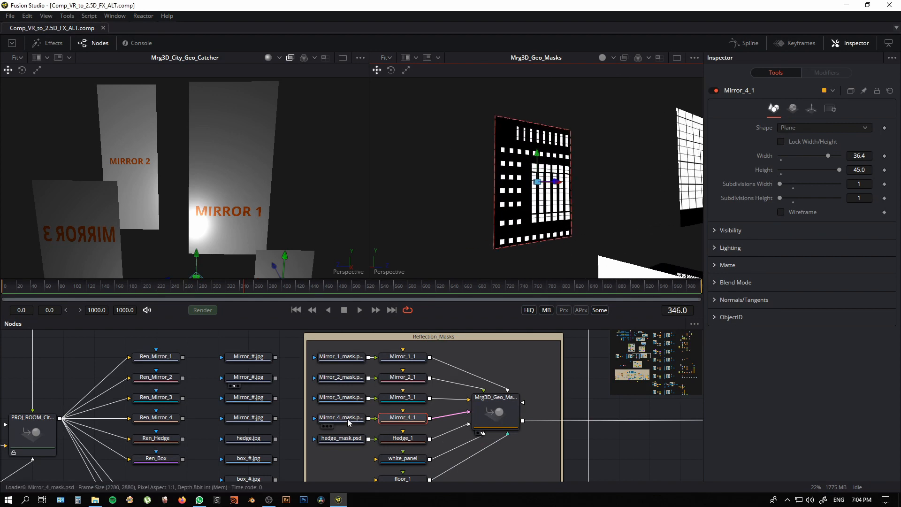
Step: Compare Mirror_4_mask.psd with Mirror_4.jpg in the second viewer by sweeping a split wipe across them
drag(347, 418, 532, 243)
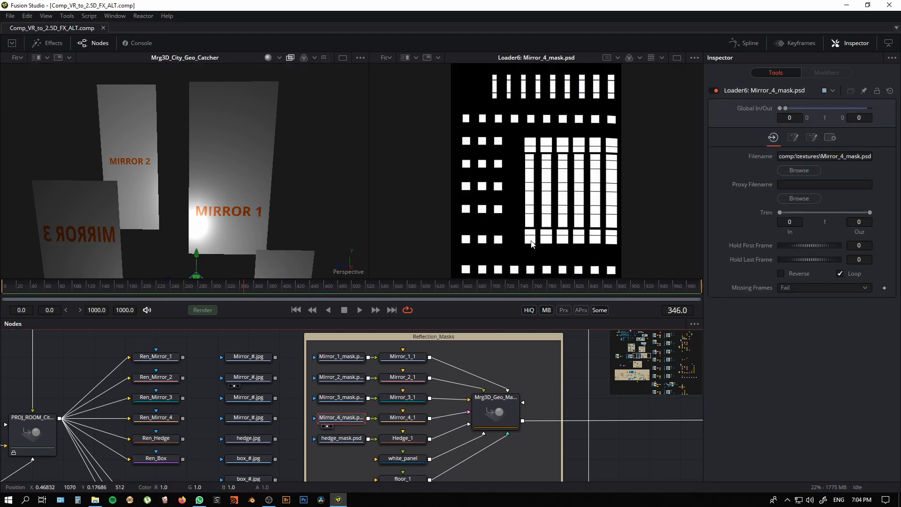
click(405, 58)
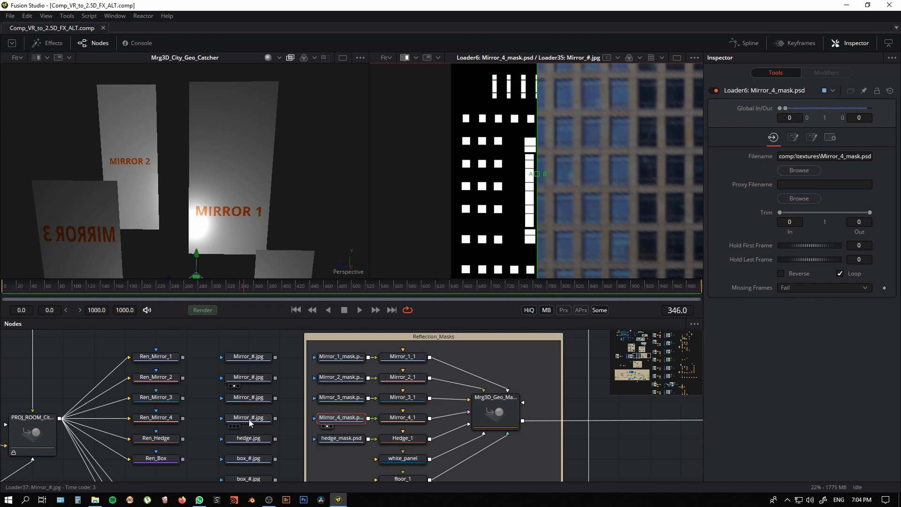
drag(409, 327, 572, 209)
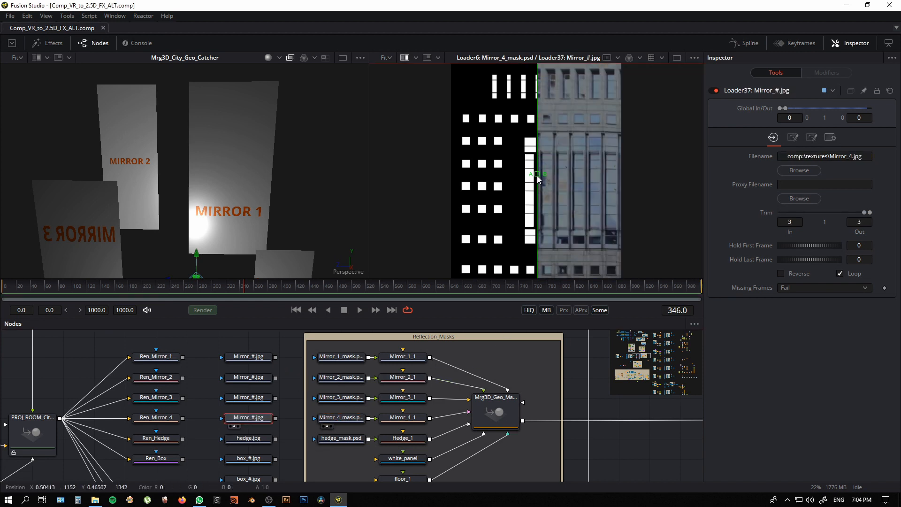
drag(533, 176, 624, 197)
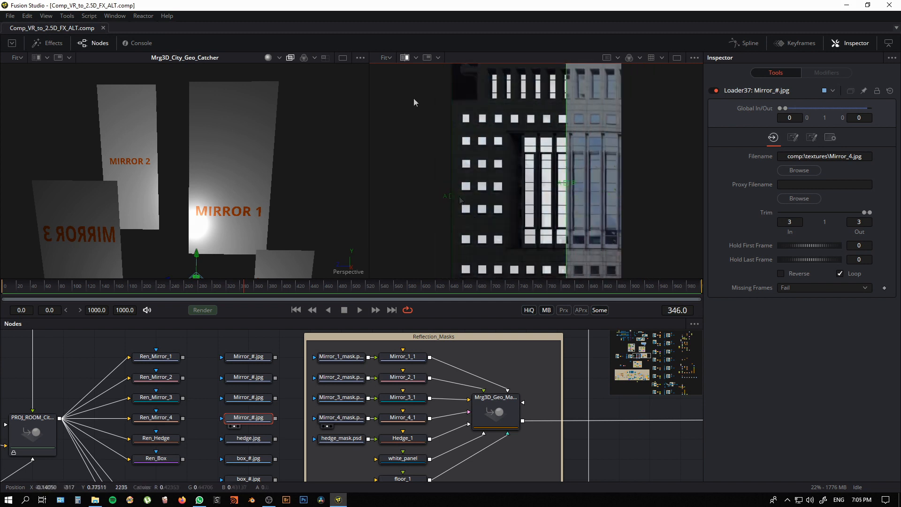
Step: Show Mrg3D_Geo_Masks again, follow its output to the end of the render branch, and view windows_mask_RFLC.png in the second viewer
click(501, 412)
drag(516, 333, 605, 264)
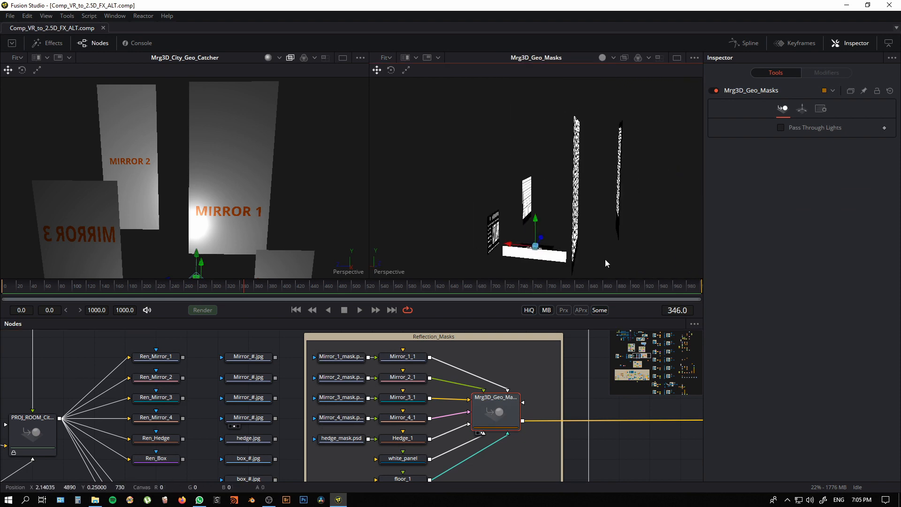
drag(631, 453, 174, 415)
drag(476, 427, 434, 397)
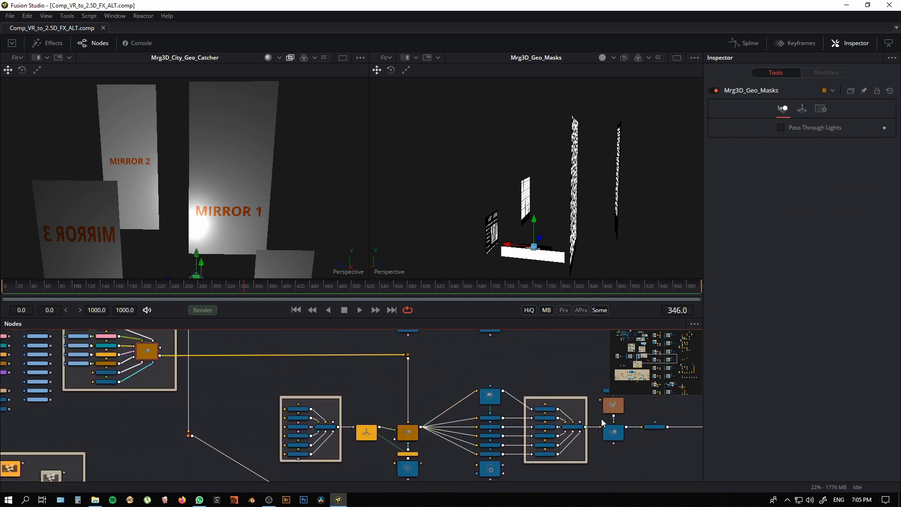
drag(648, 451, 244, 441)
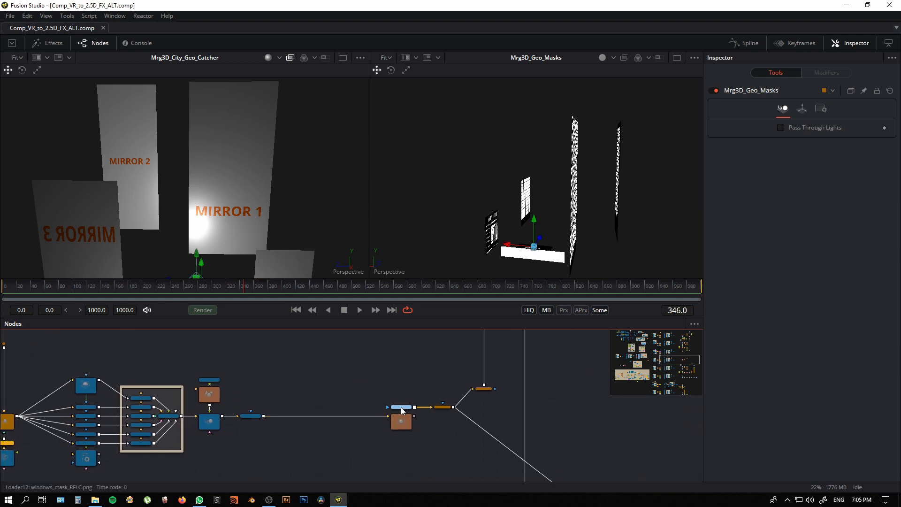
drag(401, 408, 534, 221)
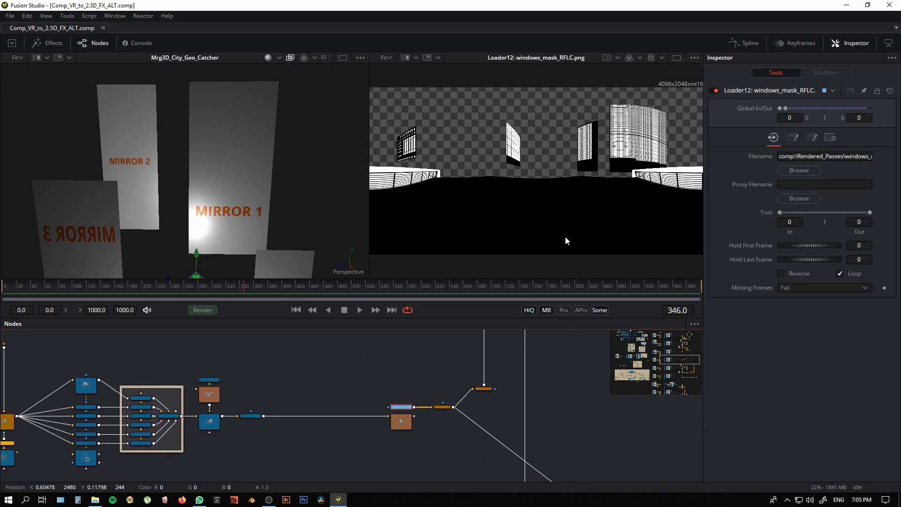
Step: Show Bitmap2 in the second viewer and examine the window details in the rendered reflection mask
click(446, 407)
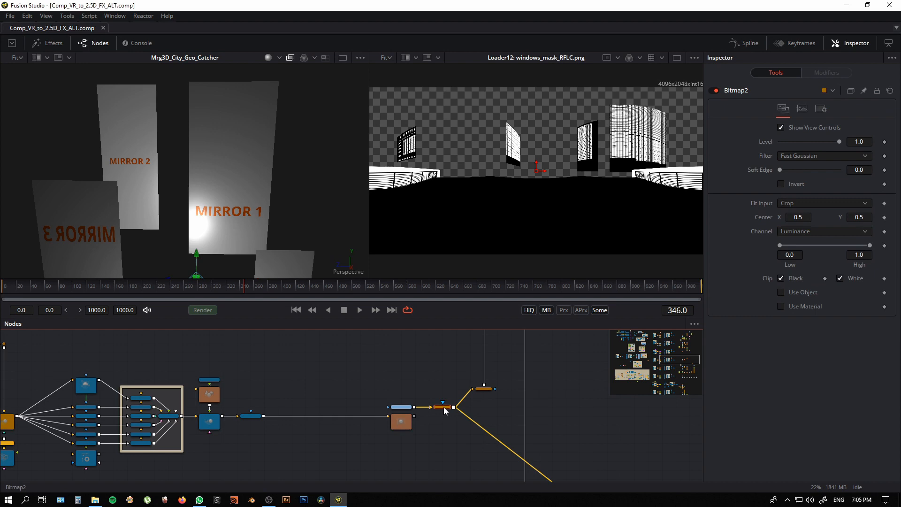
drag(444, 406, 616, 233)
drag(569, 197, 694, 282)
drag(402, 260, 683, 237)
scroll(458, 224, up, 3)
mouse_move(515, 155)
mouse_down()
mouse_move(519, 240)
mouse_move(505, 164)
mouse_up()
scroll(473, 178, down, 8)
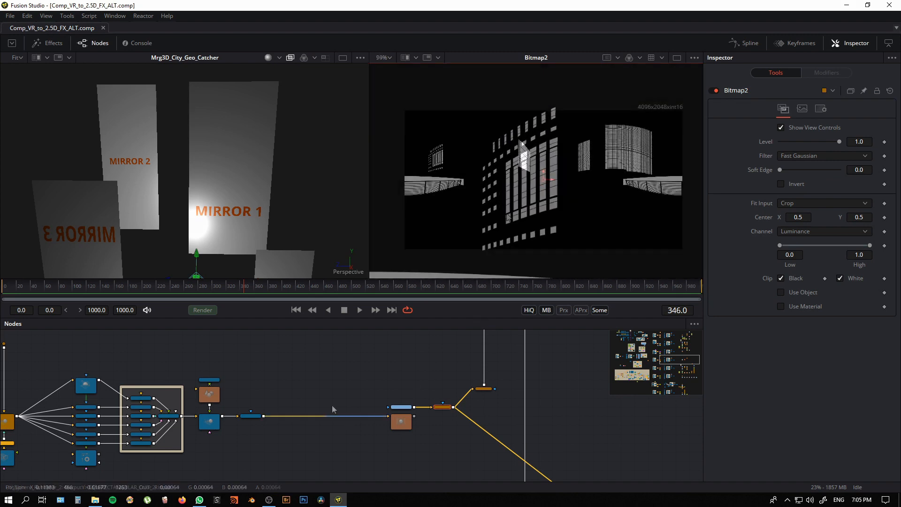
Step: Find the large arch node group and show Mrg3D_Arch_Lighting in the second viewer with lighting on
drag(298, 373, 620, 360)
scroll(108, 393, down, 2)
drag(103, 394, 129, 382)
scroll(134, 389, down, 1)
drag(135, 432, 381, 342)
scroll(408, 369, down, 2)
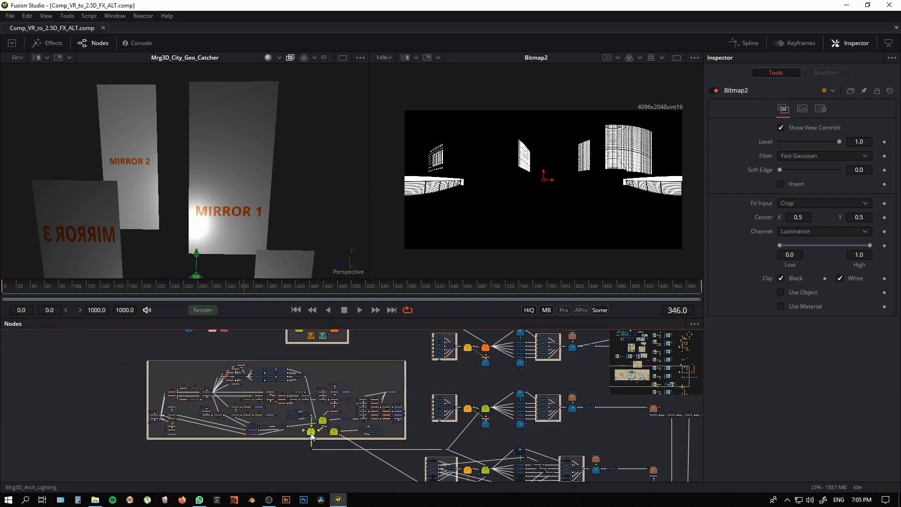
click(312, 434)
drag(343, 404, 505, 257)
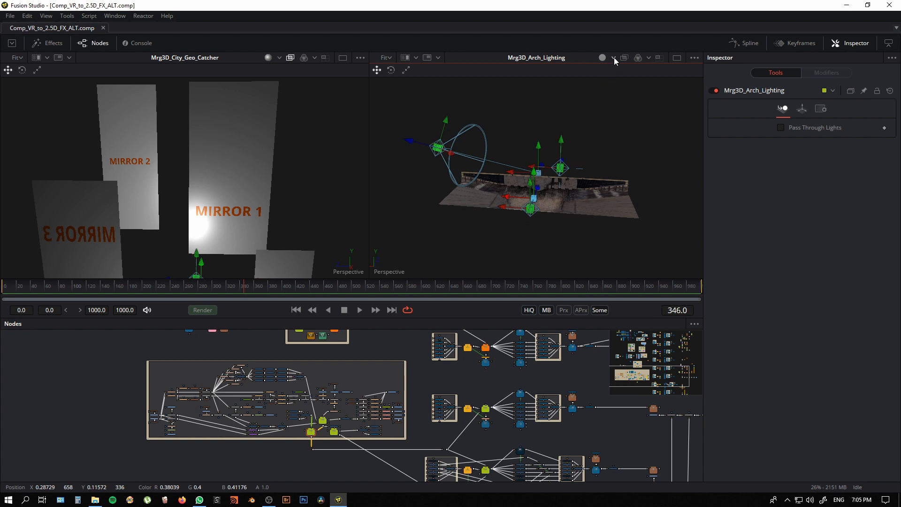
click(618, 96)
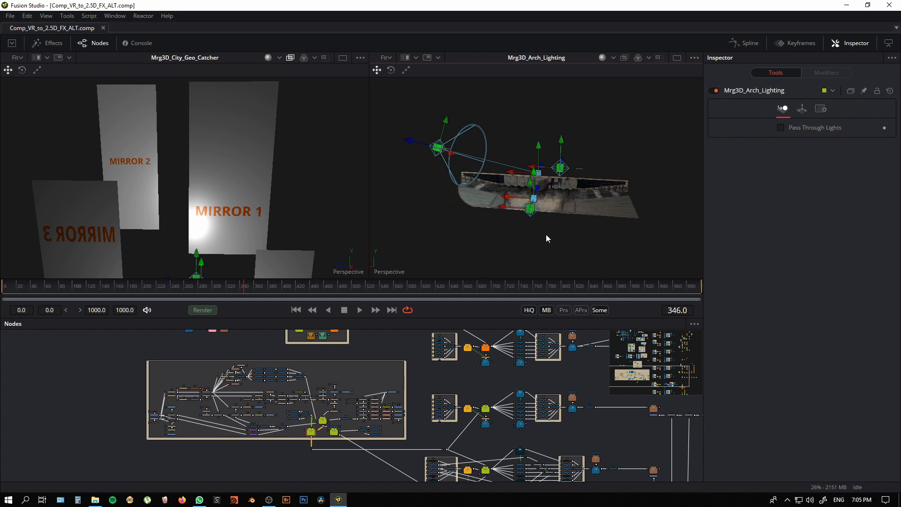
Step: Examine the lit, textured arch geometry in the second viewer against the matching untextured floor and walls in the first
drag(514, 239, 462, 215)
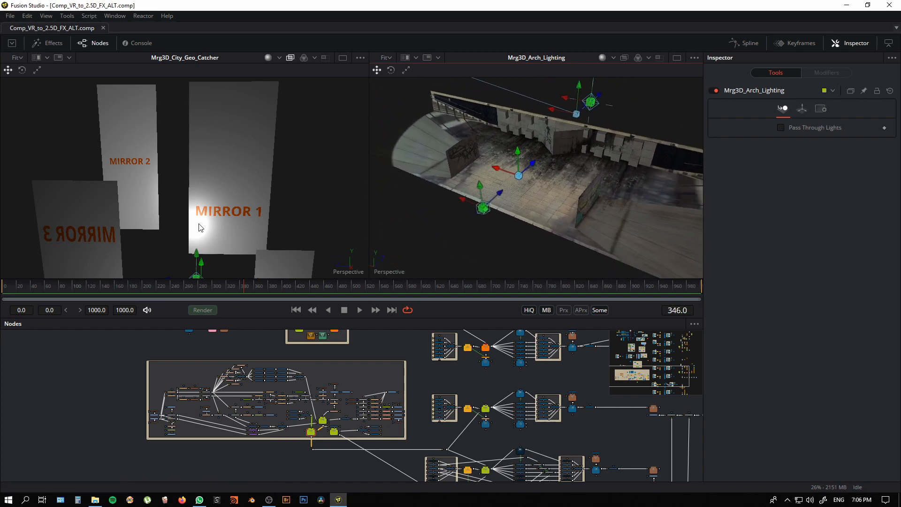
mouse_move(200, 227)
mouse_down()
mouse_move(155, 196)
mouse_move(173, 226)
mouse_move(302, 227)
mouse_move(211, 254)
mouse_move(251, 247)
mouse_move(150, 248)
mouse_move(178, 204)
mouse_move(176, 220)
mouse_move(232, 236)
mouse_move(210, 235)
mouse_move(179, 230)
mouse_move(240, 239)
mouse_move(365, 226)
mouse_move(209, 241)
mouse_up()
scroll(336, 454, up, 3)
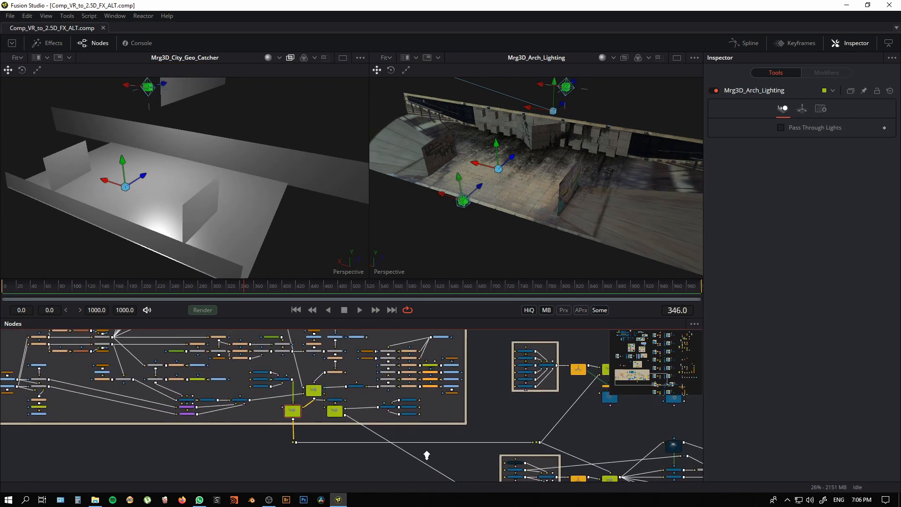
Step: Locate the floor texture branch in the arch group and show floor.jpg in the second viewer
drag(426, 455, 470, 453)
drag(447, 383, 379, 470)
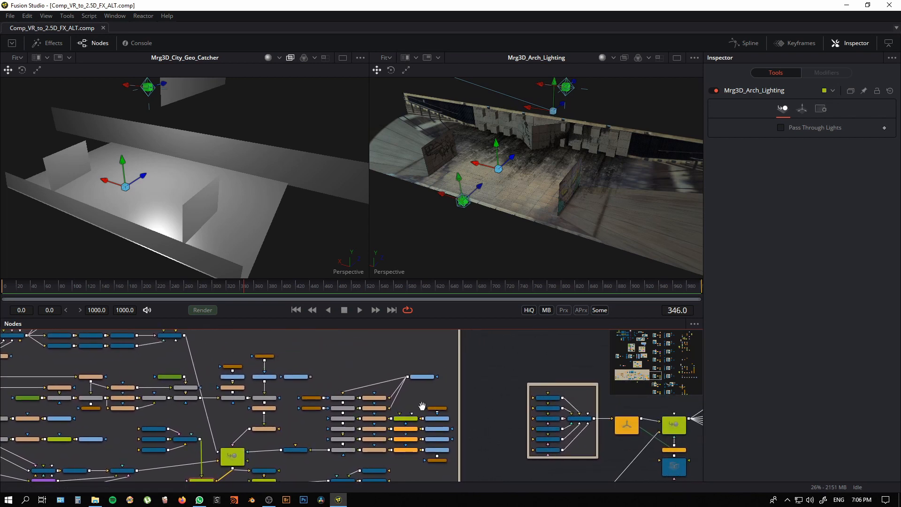
scroll(422, 406, up, 4)
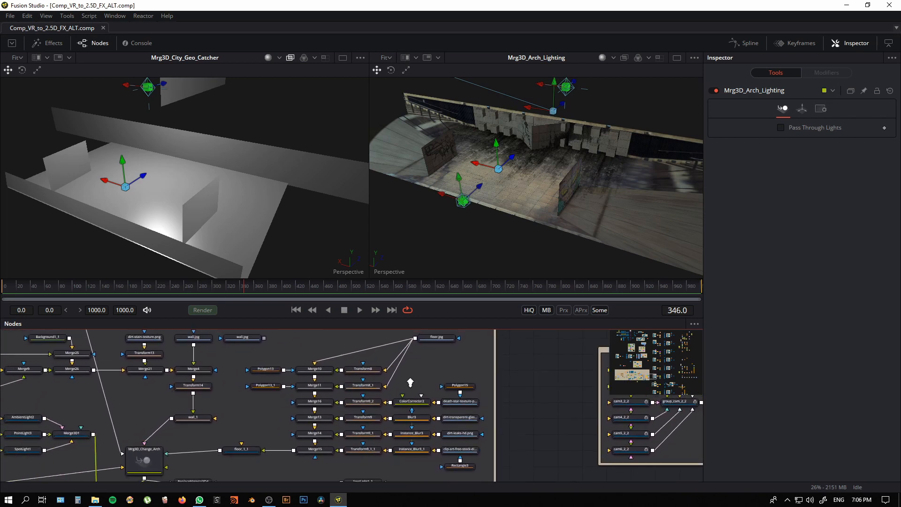
scroll(410, 383, down, 1)
click(443, 339)
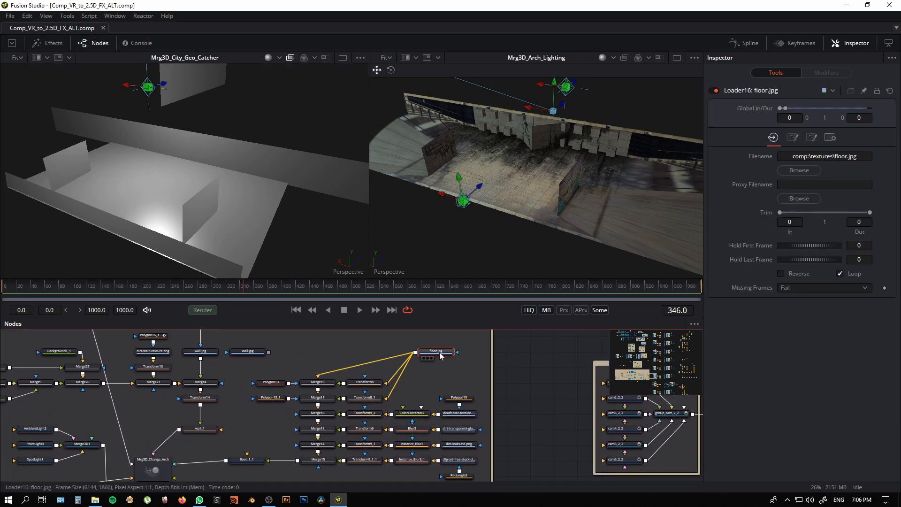
key(2)
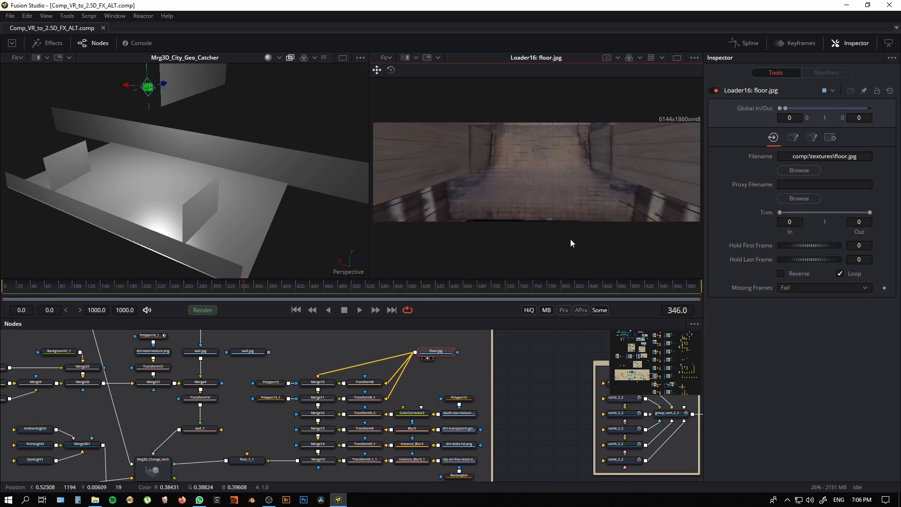
scroll(561, 244, down, 1)
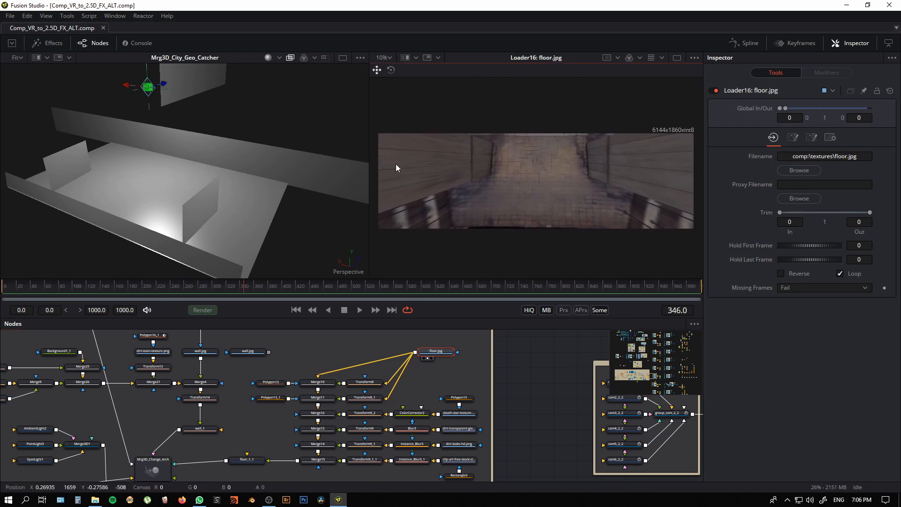
Step: Compare floor.jpg with the finished Merge15 floor texture in the second viewer by wiping a split between its two buffers
click(405, 57)
click(317, 462)
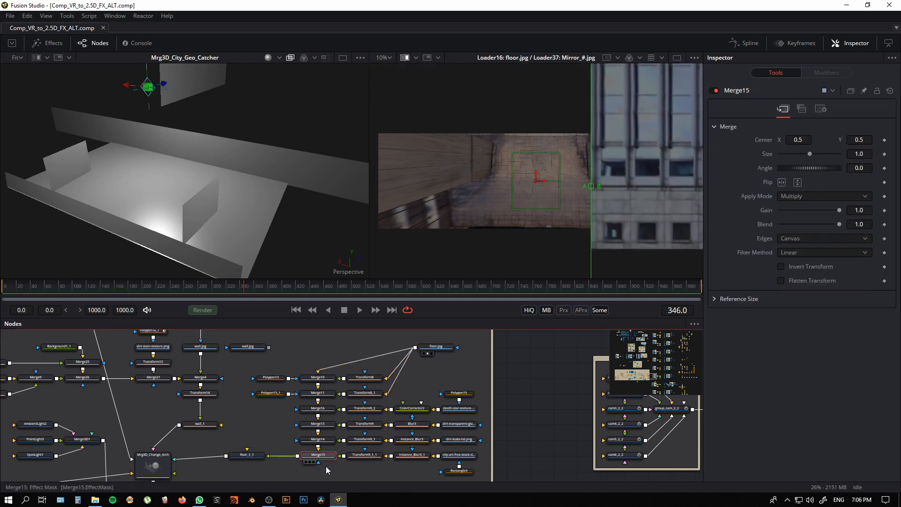
drag(488, 359, 656, 217)
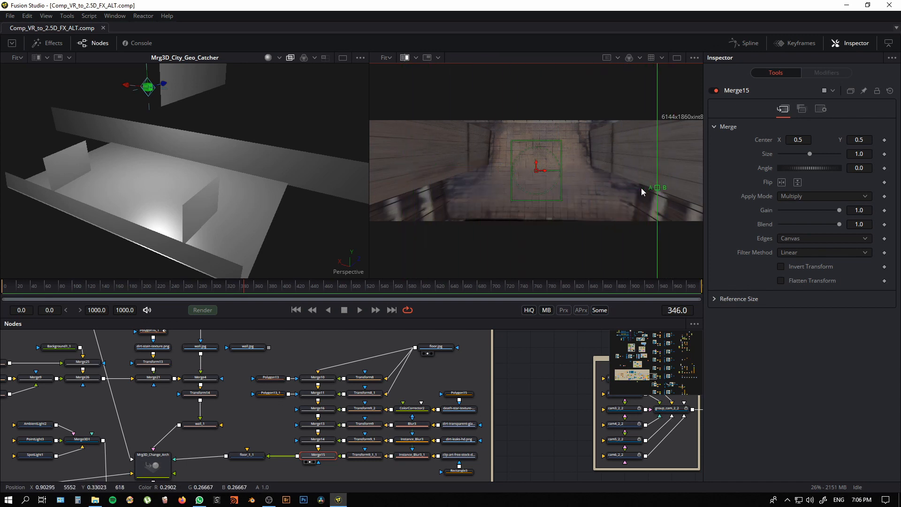
drag(643, 192, 474, 180)
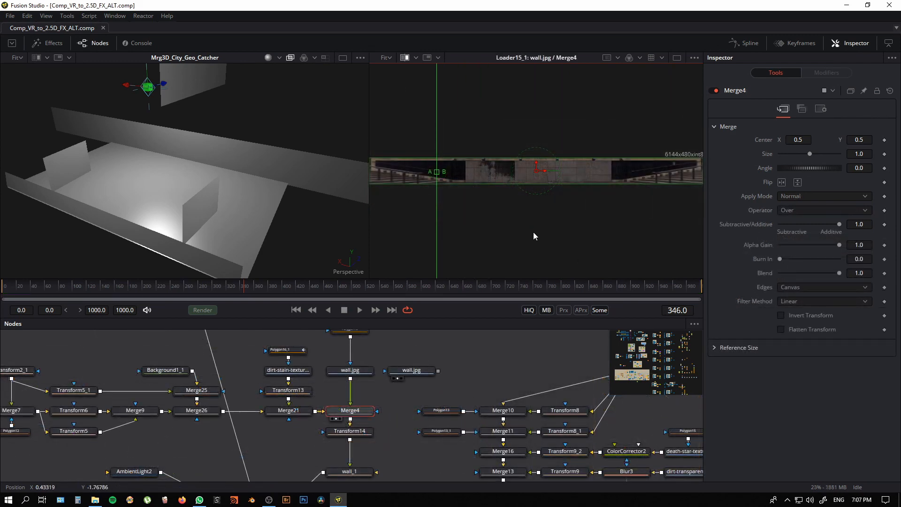
Step: Wipe between the original wall.jpg and Merge4 in the second viewer, examining the wall's added window and grille details up close
scroll(540, 258, up, 1)
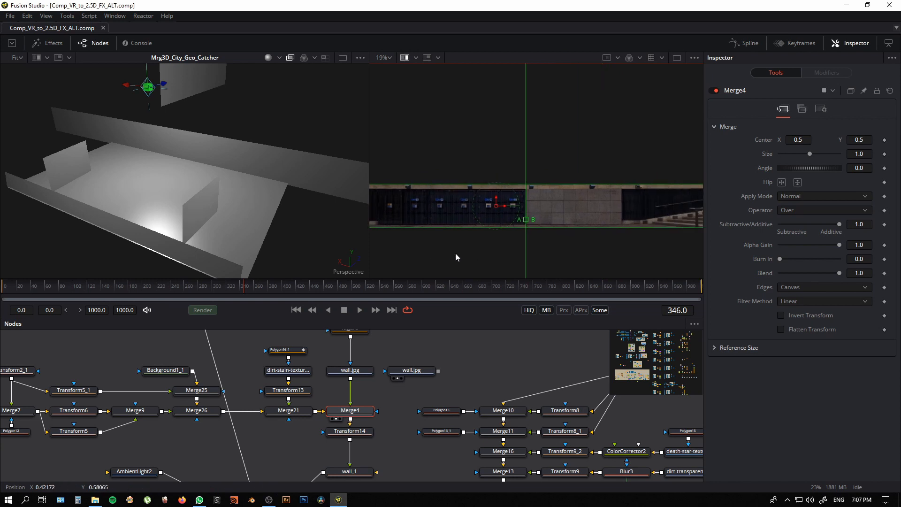
scroll(529, 249, up, 3)
drag(570, 214, 579, 254)
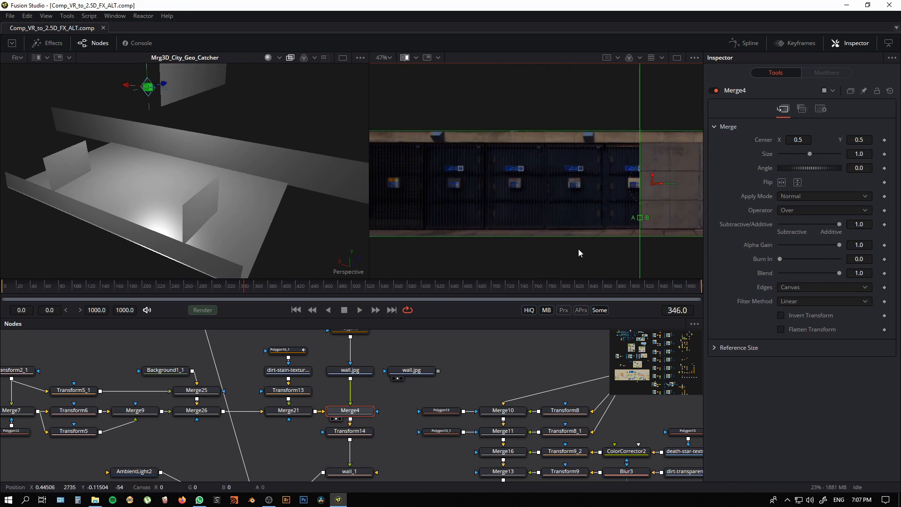
drag(639, 222, 597, 221)
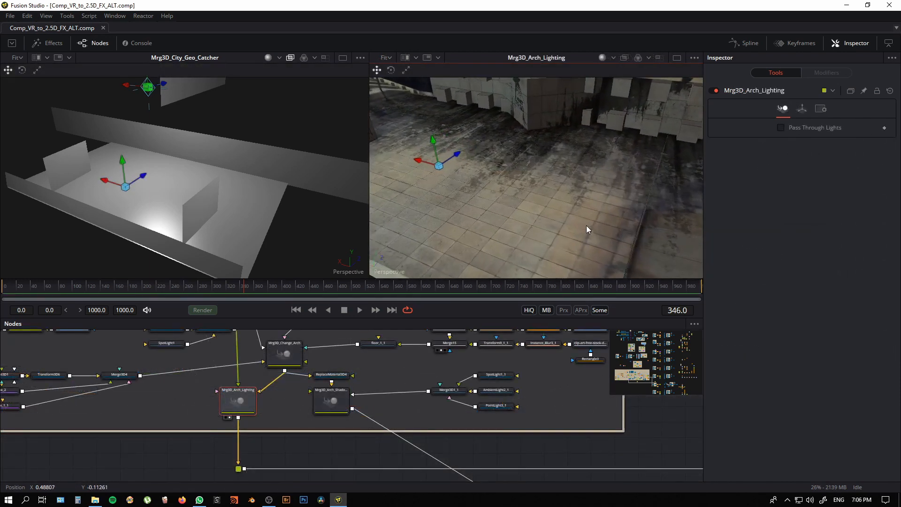
Step: Orbit the textured arch, then examine Mrg3D_City_Geo_Catcher in the first viewer from far enough out to see its mirror planes
mouse_move(543, 213)
mouse_down()
mouse_move(547, 255)
mouse_move(542, 216)
mouse_move(455, 245)
mouse_move(453, 238)
mouse_move(517, 235)
mouse_move(531, 221)
mouse_up()
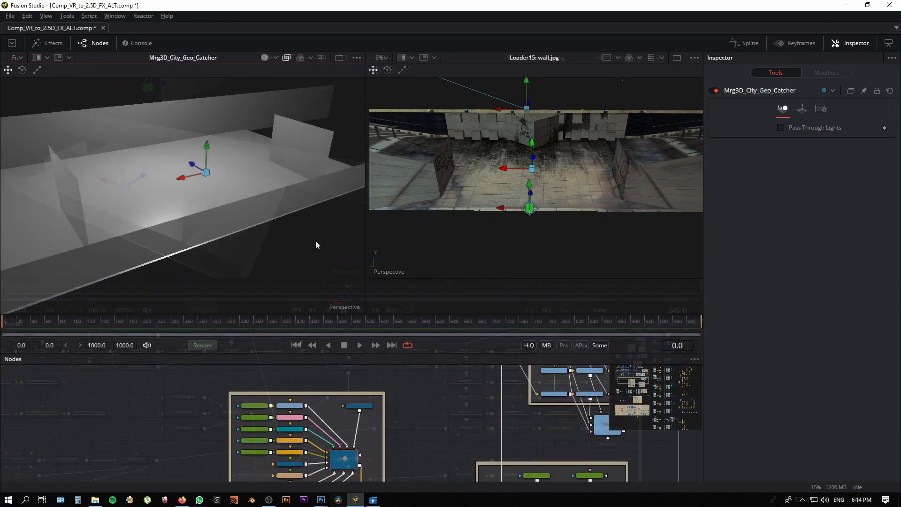
drag(315, 241, 280, 261)
drag(185, 262, 263, 304)
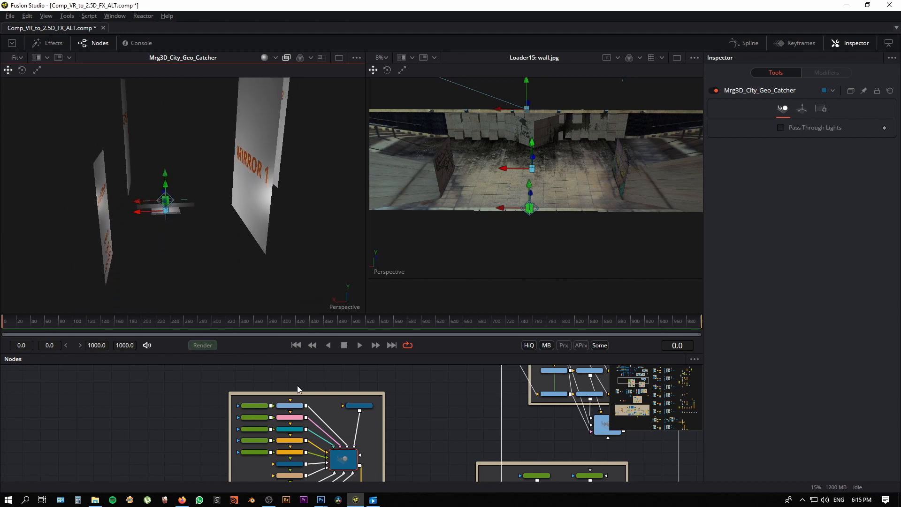
Step: Find the VR_Image_1 node in the node graph and show it in the second viewer
drag(297, 385, 351, 428)
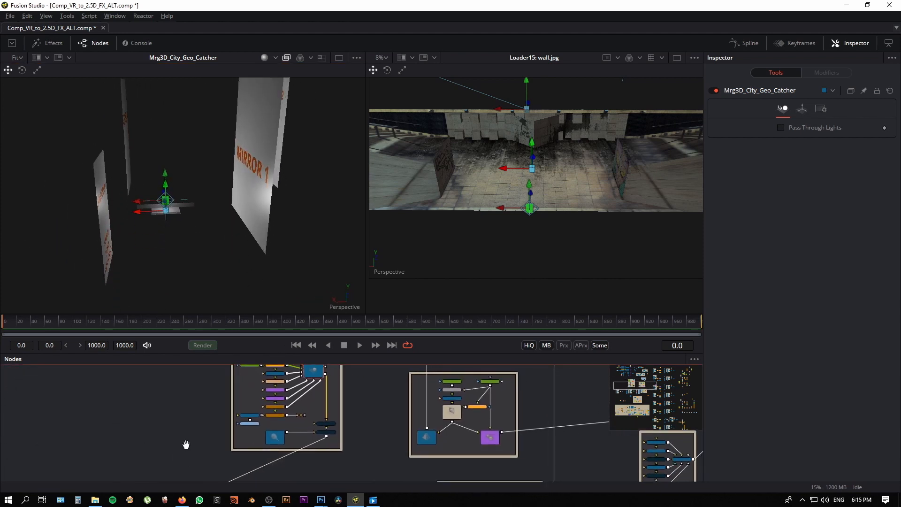
drag(186, 445, 253, 402)
scroll(255, 417, up, 4)
drag(269, 457, 452, 283)
scroll(507, 280, up, 6)
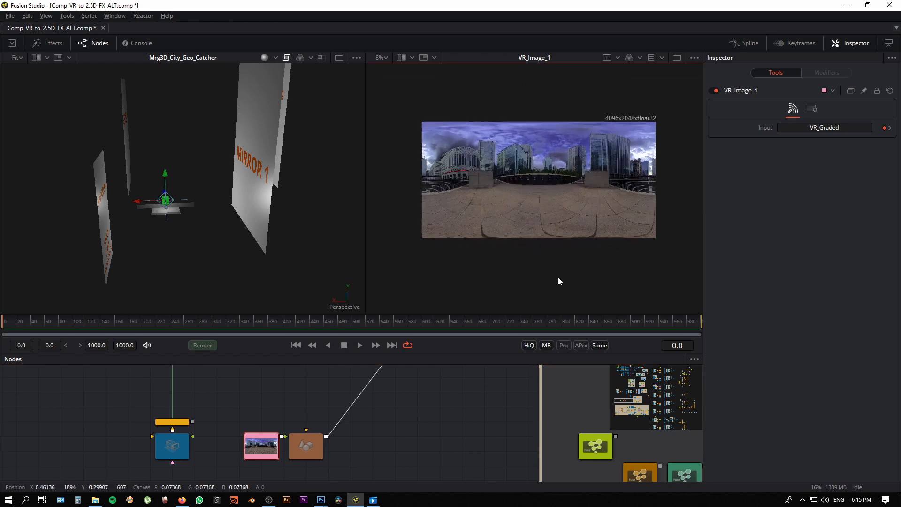
Step: Examine the 360 city panorama of VR_Image_1 and its wireless link node feeding Sphere_4
drag(539, 282, 510, 362)
scroll(560, 296, up, 3)
scroll(540, 300, down, 2)
drag(535, 299, 533, 301)
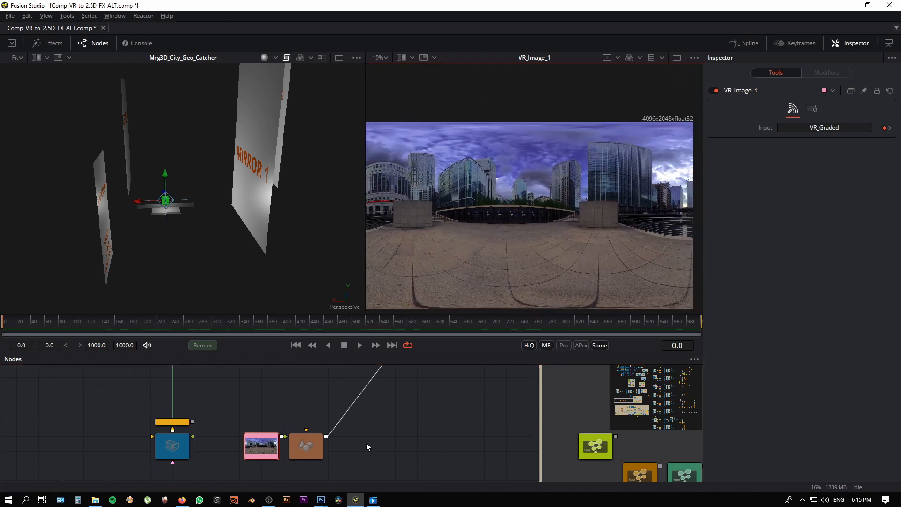
scroll(389, 455, up, 3)
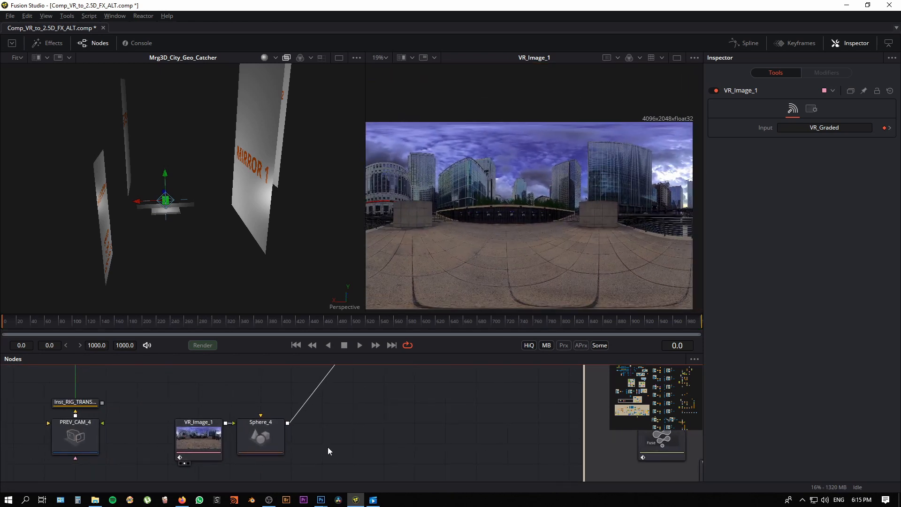
drag(358, 445, 380, 431)
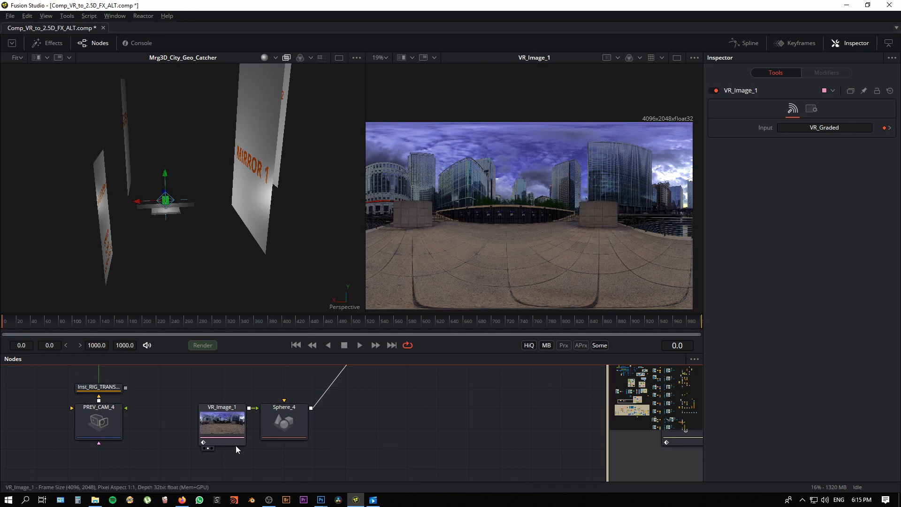
scroll(270, 456, up, 2)
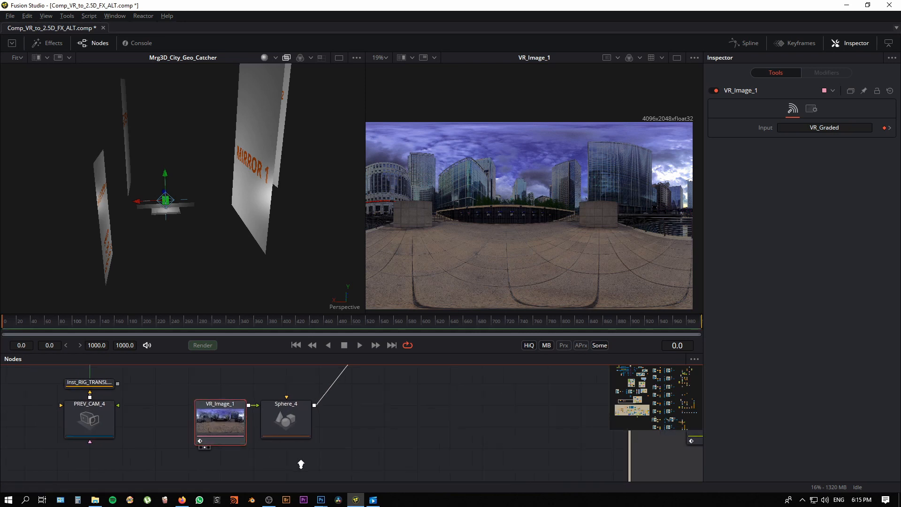
scroll(286, 461, down, 5)
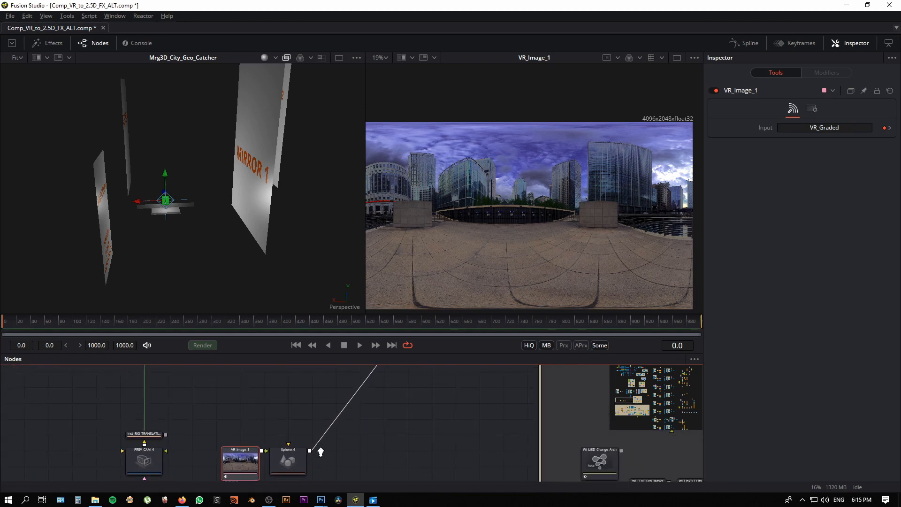
Step: Locate the source VR_Graded node in the node graph and show it in the second viewer
drag(396, 429, 249, 505)
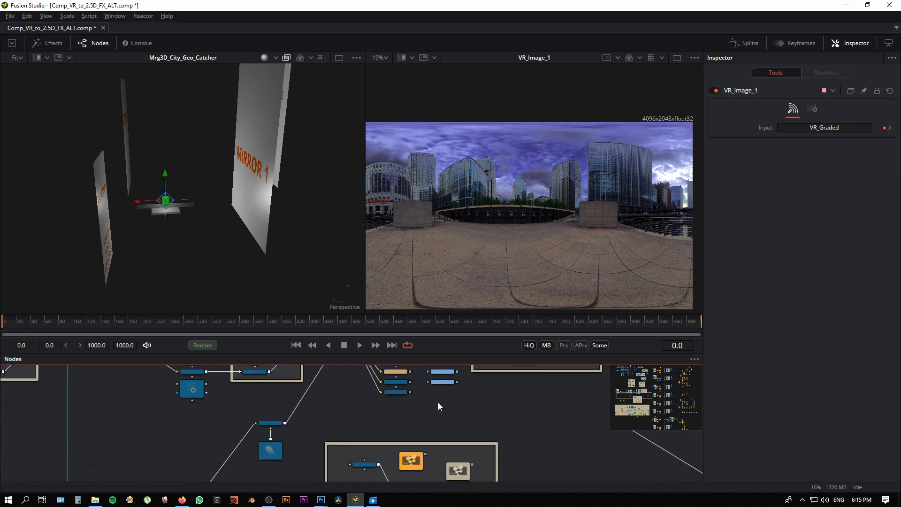
drag(582, 375, 424, 420)
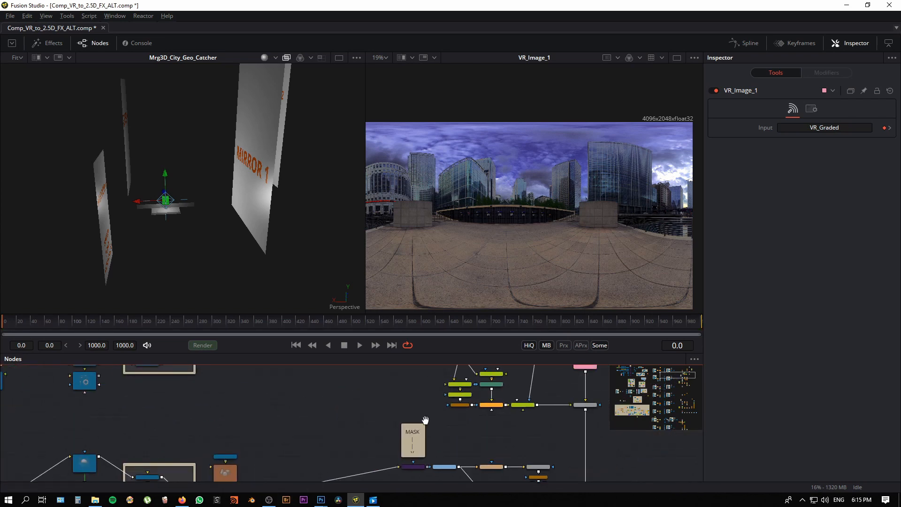
drag(603, 392, 474, 463)
scroll(488, 432, up, 2)
drag(439, 353, 439, 249)
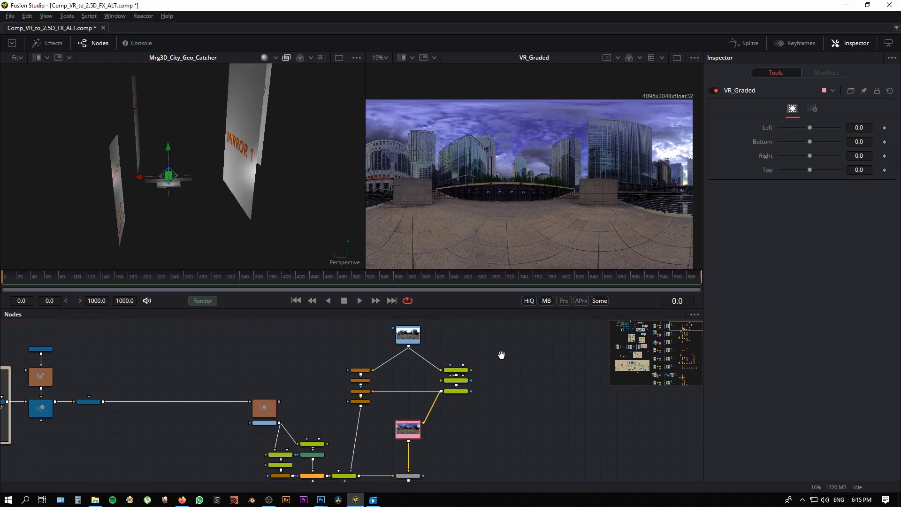
Step: Compare the ungraded canary_wharf_4k image in Loader1 with the VR_Graded result in the second viewer
scroll(460, 370, down, 1)
click(412, 357)
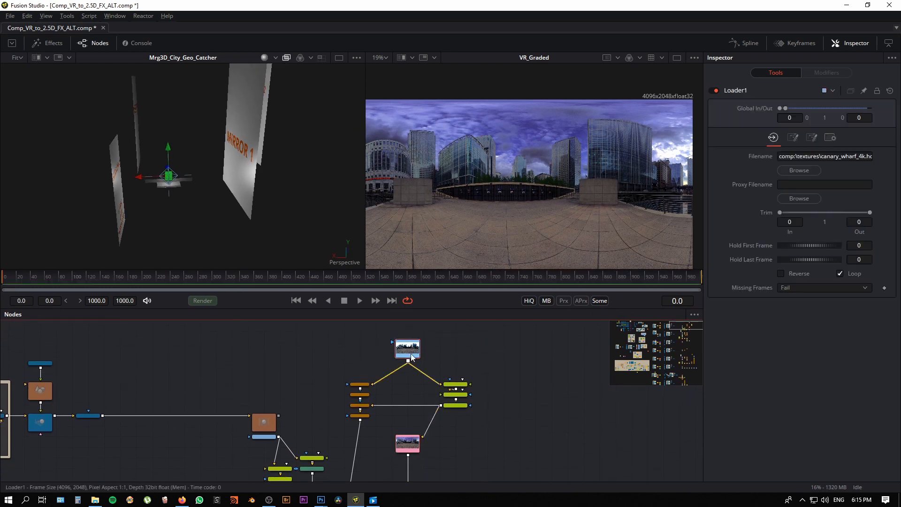
key(2)
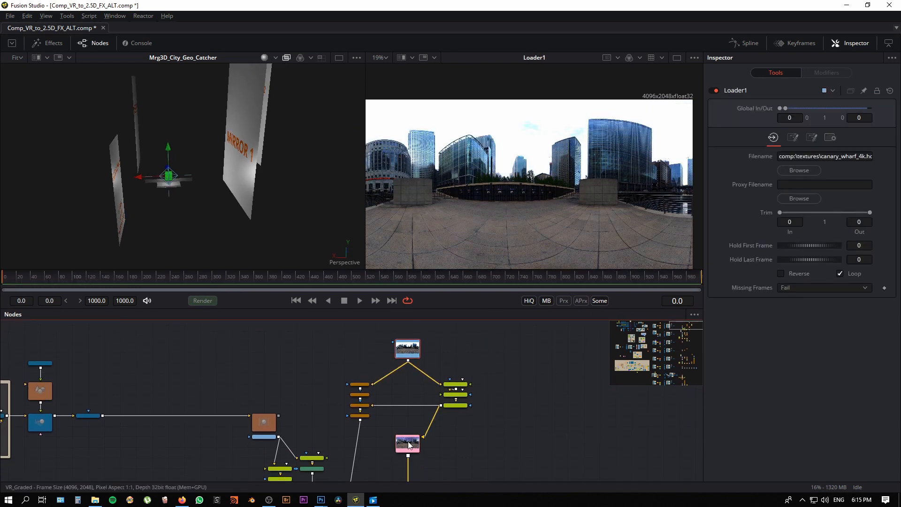
drag(409, 450, 528, 235)
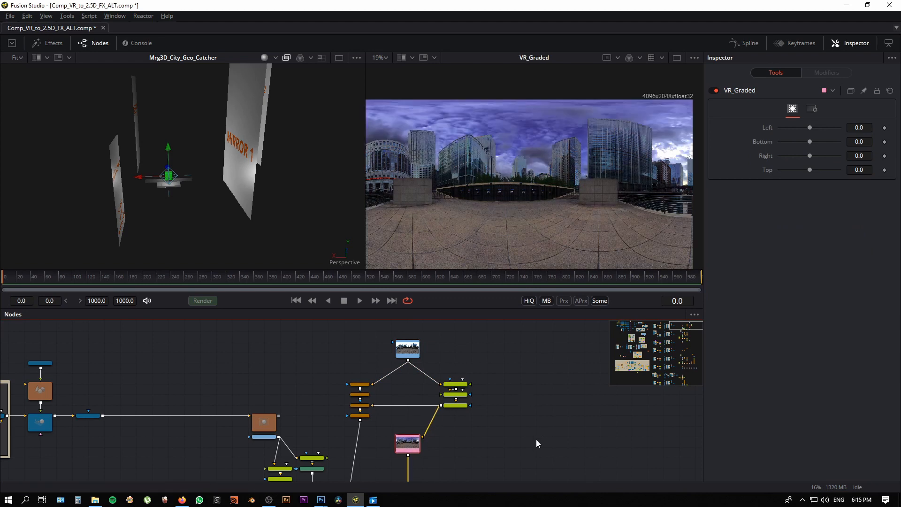
Step: Return through the node graph to VR_Image_1 beside Sphere_4 and show it in the second viewer again
drag(536, 440, 537, 413)
scroll(521, 411, up, 3)
drag(347, 445, 399, 422)
scroll(399, 423, down, 4)
drag(312, 391, 584, 205)
drag(215, 409, 494, 234)
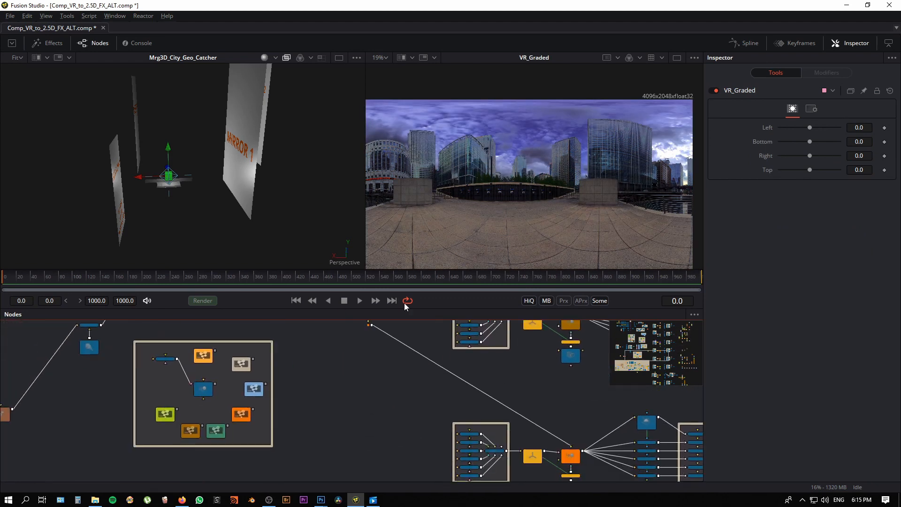
drag(331, 425, 494, 496)
drag(248, 429, 370, 349)
scroll(324, 393, up, 3)
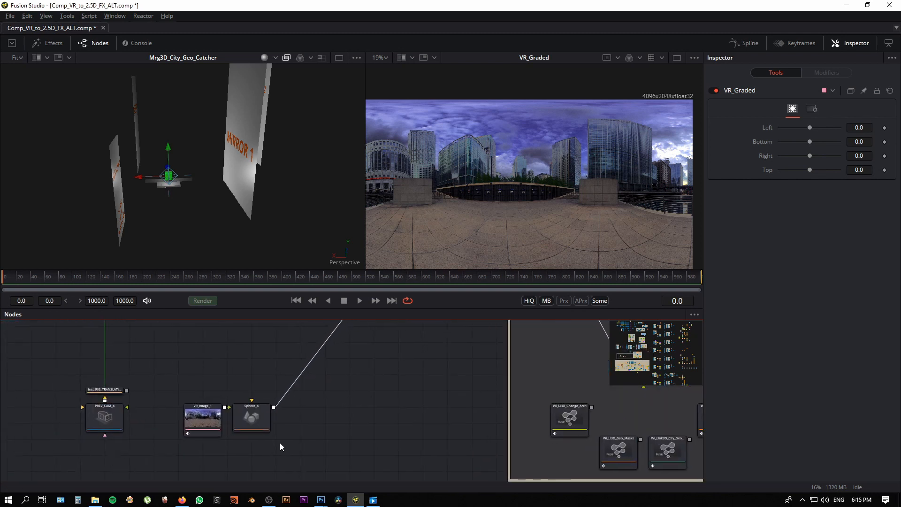
drag(201, 419, 491, 176)
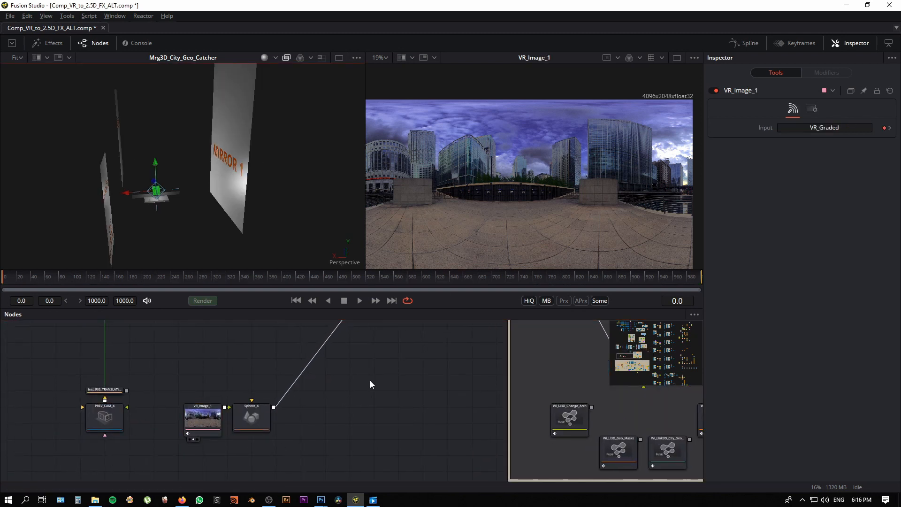
Step: Show Sphere_4, textured with the VR image, in the first viewer
drag(306, 424, 287, 439)
scroll(506, 216, down, 3)
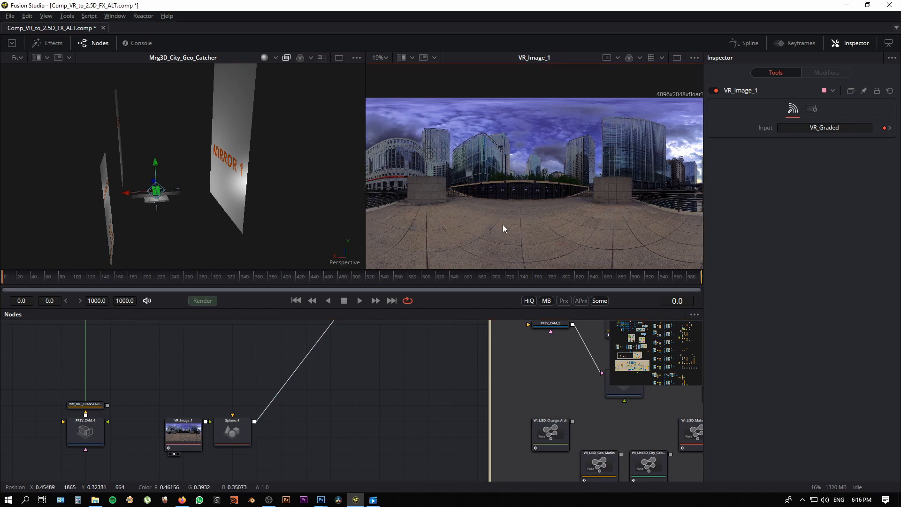
drag(274, 188, 215, 164)
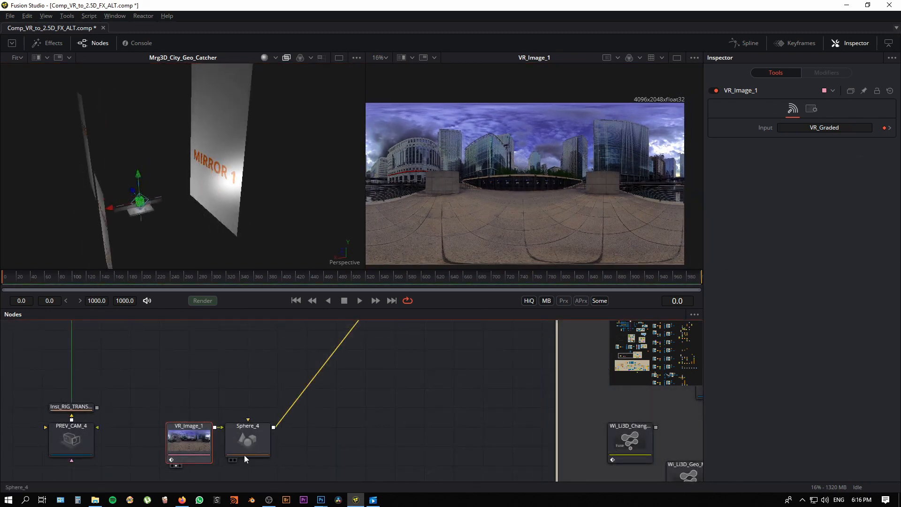
click(257, 449)
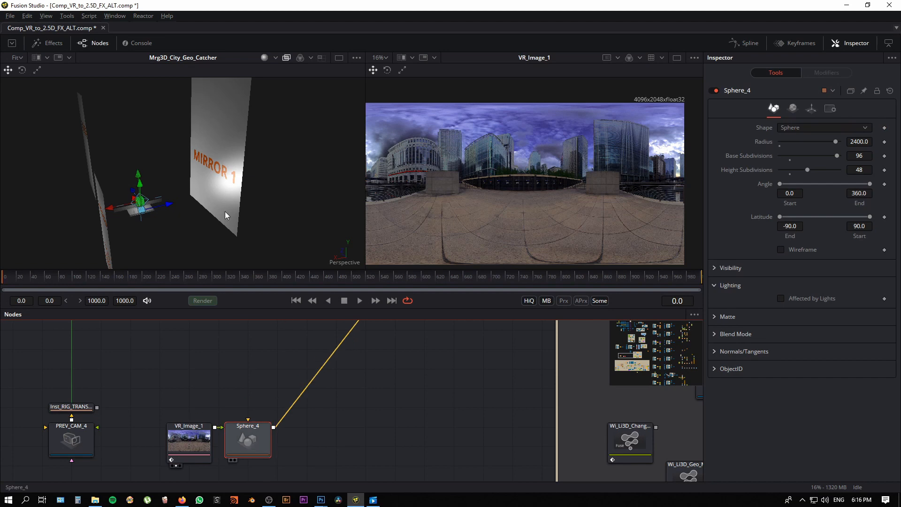
key(1)
click(336, 431)
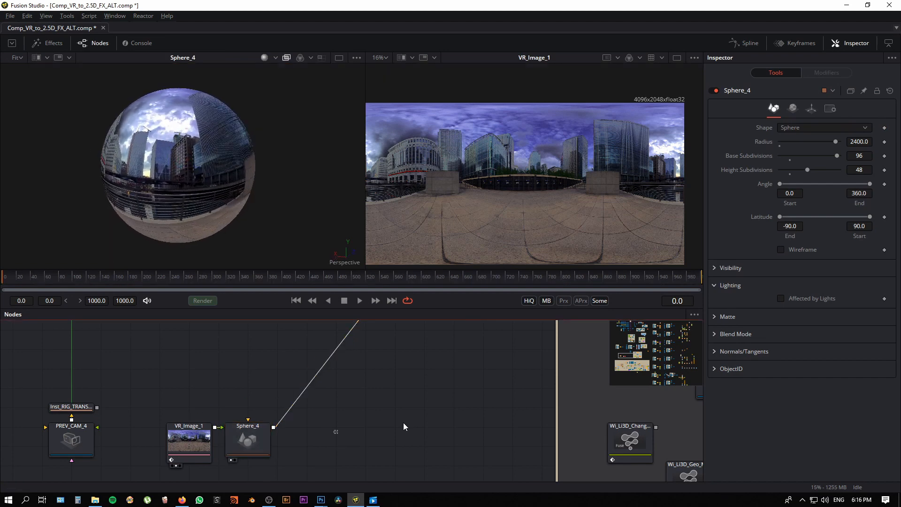
Step: Find the projection room merge PROJ_ROOM_City_Geo in the node graph and show it in the first viewer
scroll(403, 423, down, 5)
drag(356, 437, 207, 457)
drag(327, 479, 258, 433)
scroll(256, 452, down, 1)
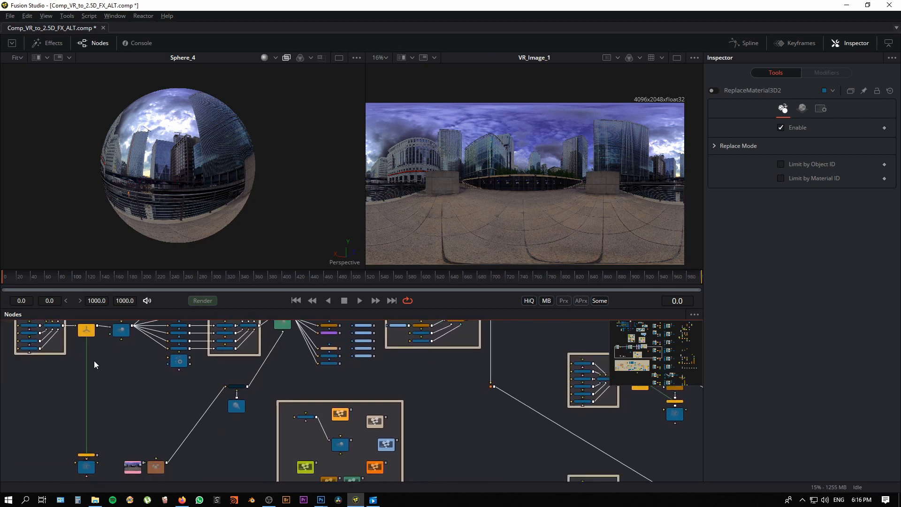
drag(98, 453, 278, 323)
drag(298, 368, 276, 420)
click(277, 356)
key(1)
Step: Look through PREV_CAM_4 in the first viewer and turn it toward the curved white building and stone block
right_click(336, 261)
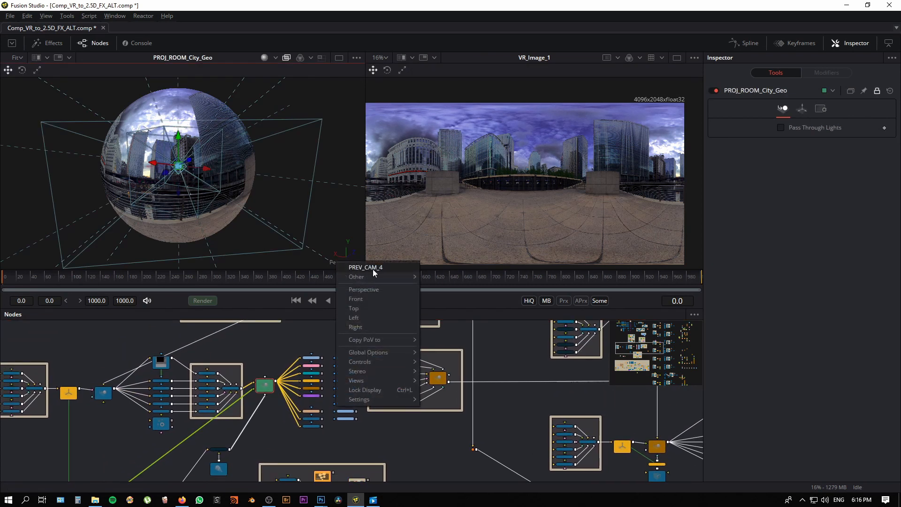
click(371, 268)
drag(246, 197, 177, 196)
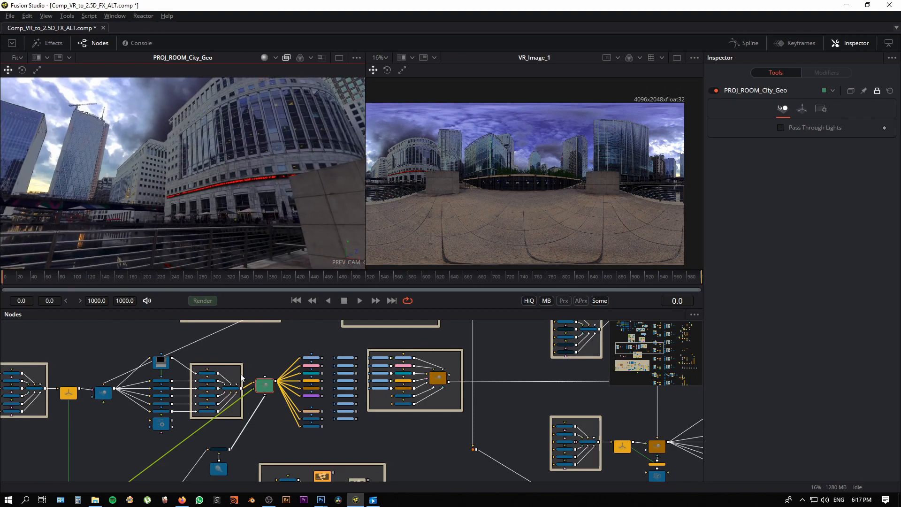
drag(248, 177, 130, 184)
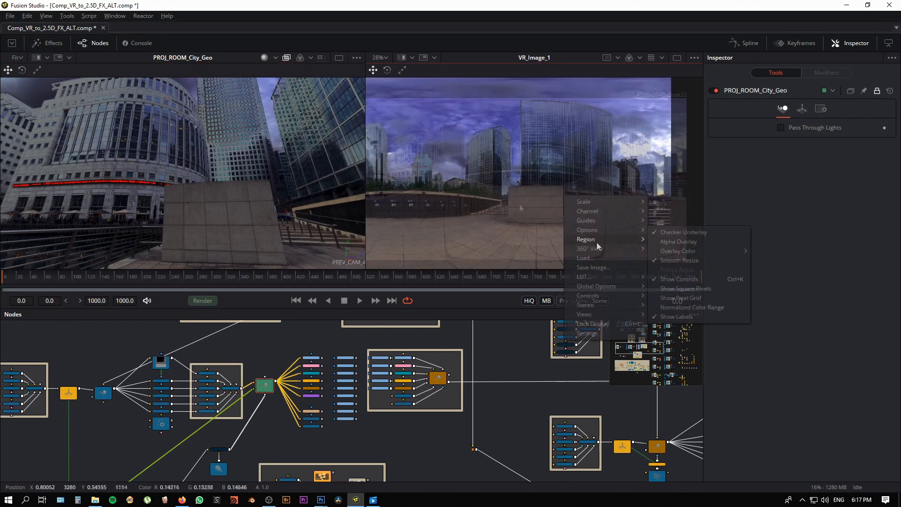
Step: Show VR_Image_1 in the second viewer as a LatLong 360° view at 100% scale
mouse_move(644, 250)
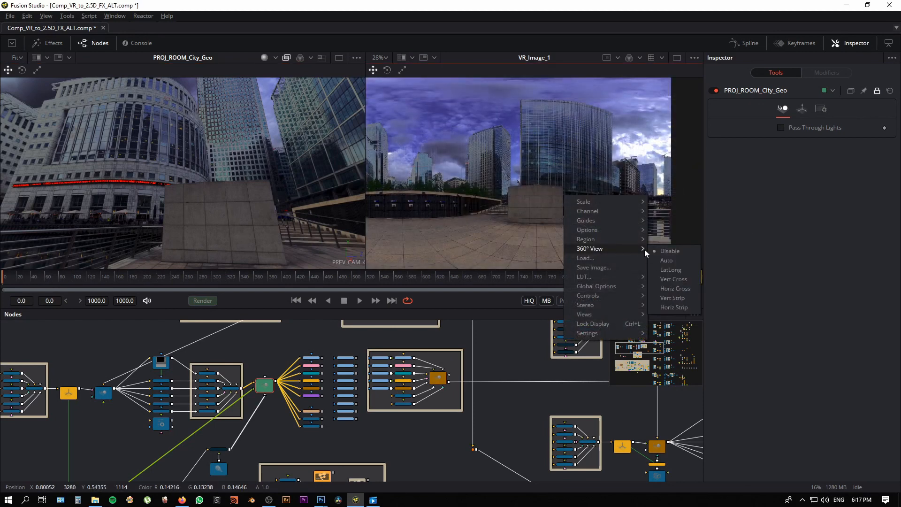
click(672, 270)
drag(568, 183, 353, 158)
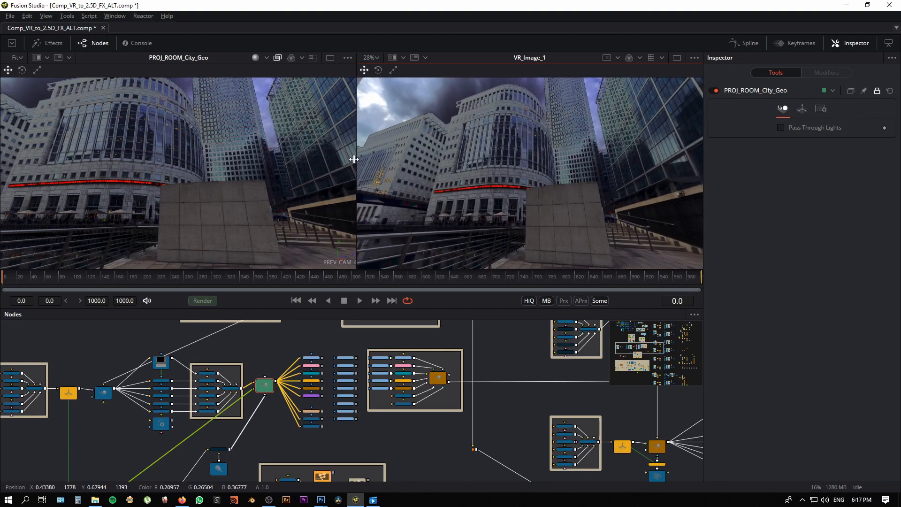
click(368, 57)
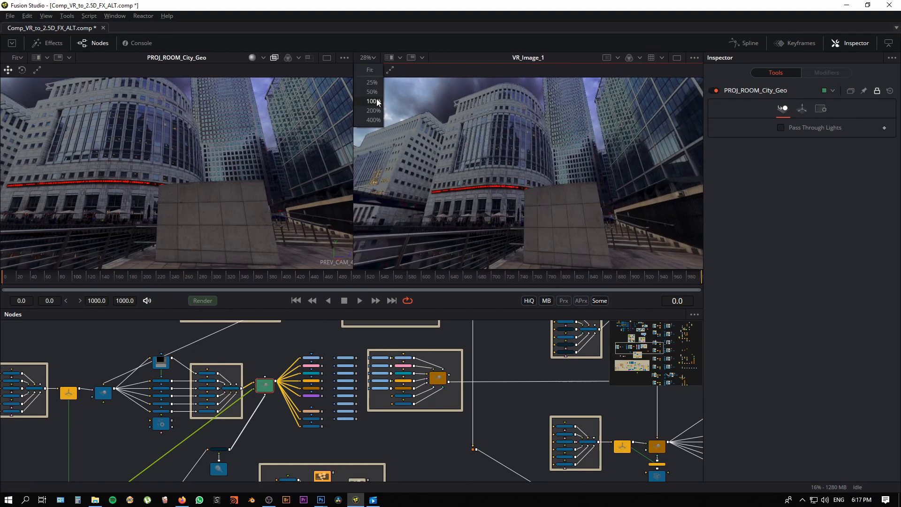
click(373, 102)
Step: Turn both viewers from the curved white building toward the black fence to compare the camera view with the panorama
drag(512, 158, 517, 172)
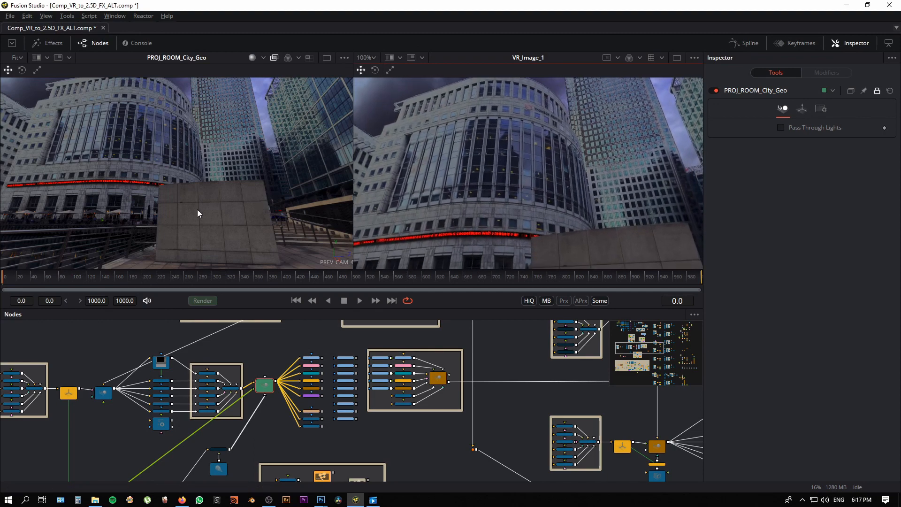
drag(197, 210, 334, 204)
drag(529, 164, 533, 193)
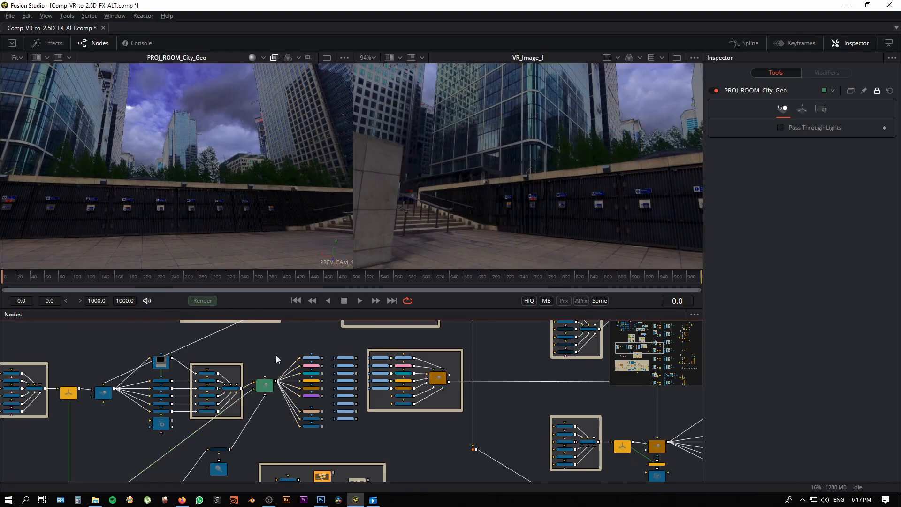
Step: Connect the output of the geometry group's last ReplaceMaterial3D node to the PROJ_ROOM_City_Geo merge
drag(276, 356, 312, 394)
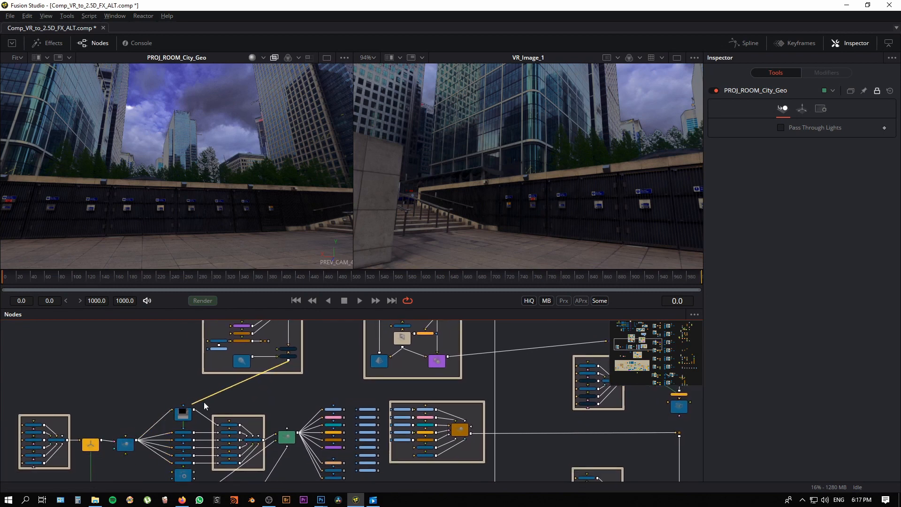
drag(276, 424, 289, 440)
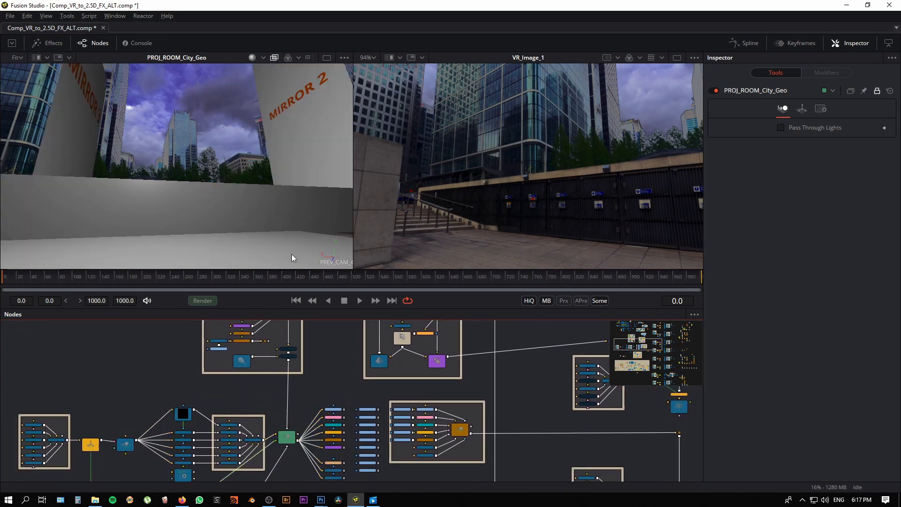
Step: Enlarge the viewer area, show only the PROJ_ROOM_City_Geo viewer and look toward the Mirror 1 plane
drag(300, 284, 303, 344)
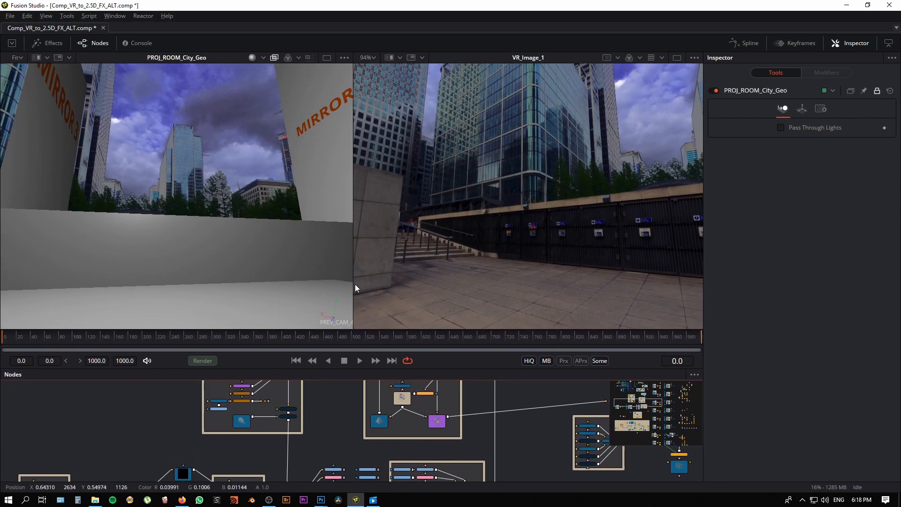
click(325, 58)
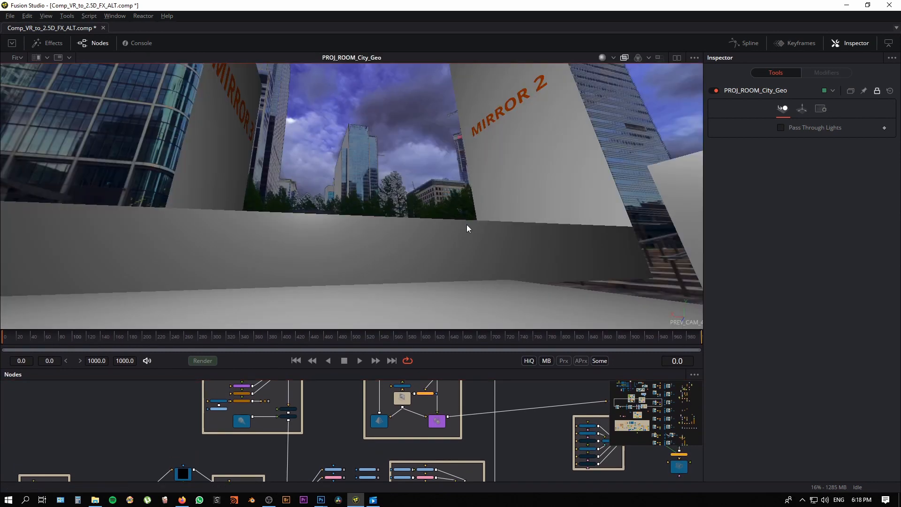
drag(412, 328, 412, 354)
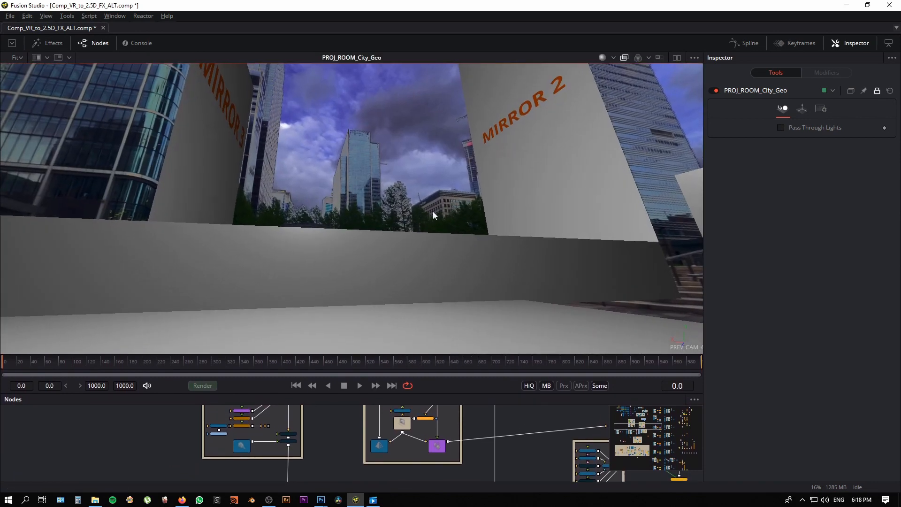
drag(432, 211, 401, 264)
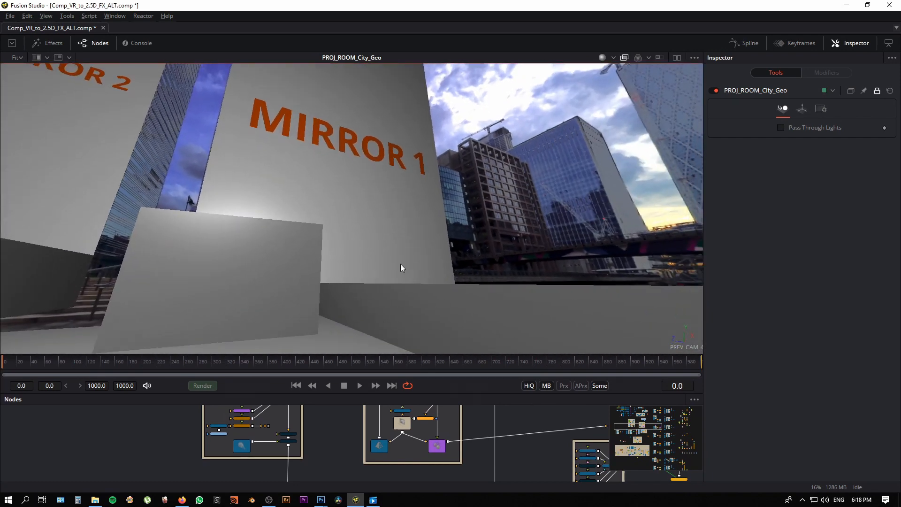
drag(395, 354, 395, 445)
Step: Select the Mirror 1, Mirror 2 and Mirror 3 planes in turn and examine how they stand in the city scene
drag(484, 263, 524, 314)
click(420, 349)
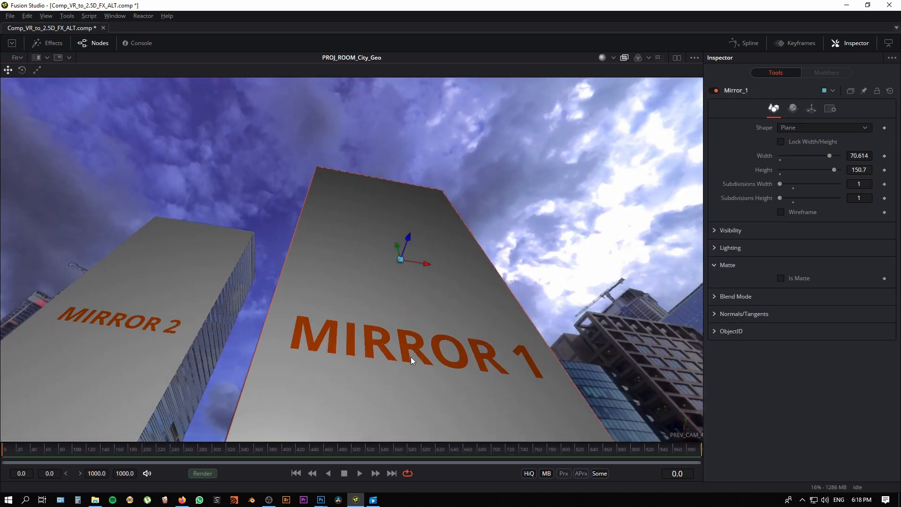
drag(410, 358, 131, 359)
click(192, 349)
drag(393, 314, 409, 265)
click(440, 254)
drag(347, 190, 258, 205)
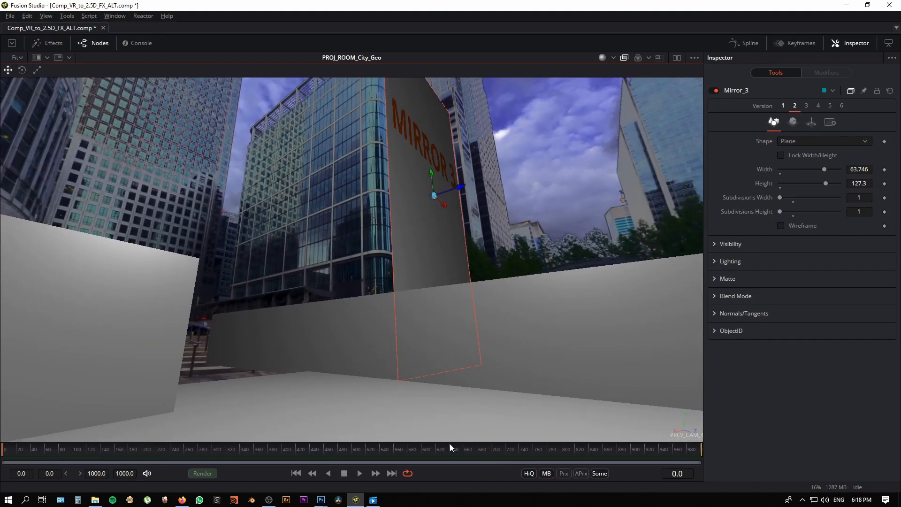
Step: Find ReplaceMaterial3D5 in the city geometry group of the node graph and enable it
drag(447, 439, 426, 224)
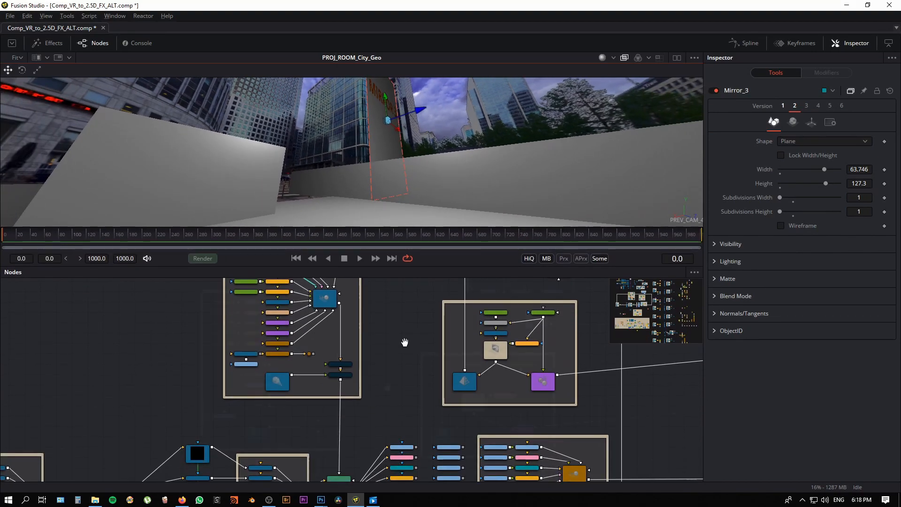
drag(405, 342, 412, 374)
scroll(364, 418, up, 6)
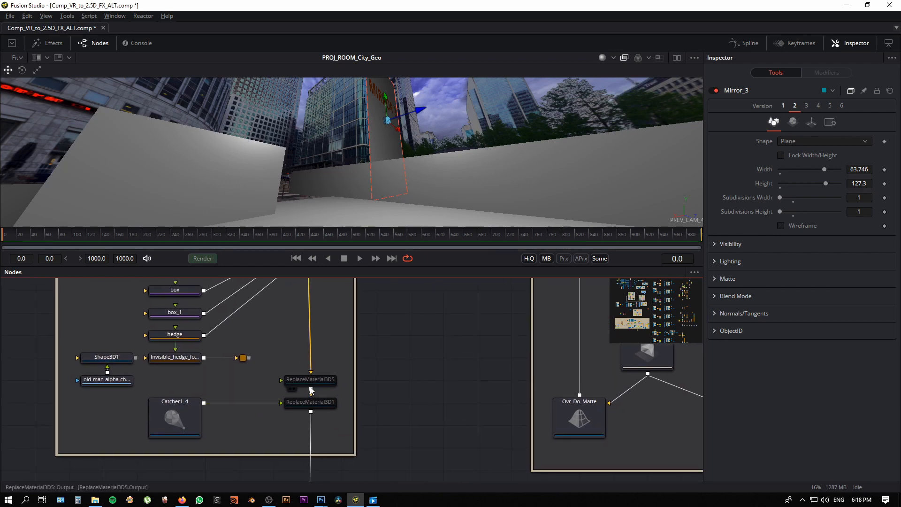
click(313, 380)
key(ctrl+p)
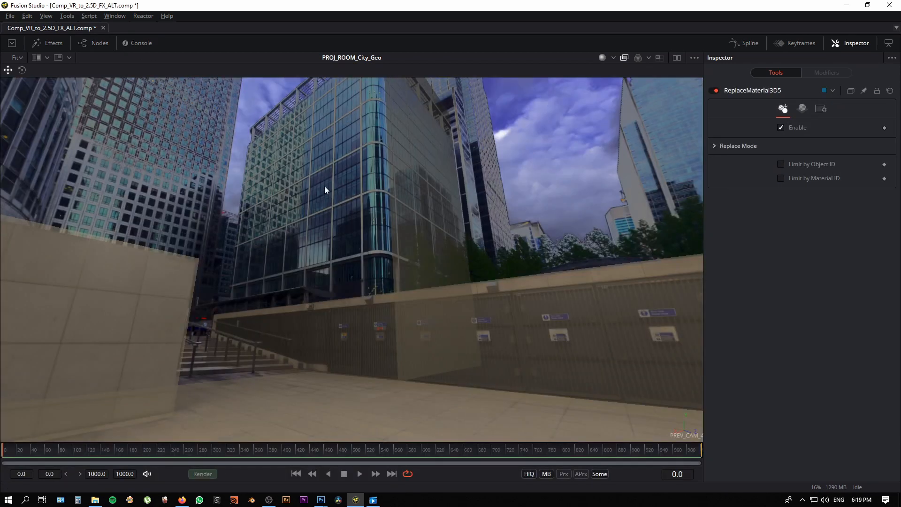
Step: Look around the scene, selecting the semi-transparent mirror planes and box_1, to examine how they line up with the photographed buildings and stone block
drag(510, 367, 491, 374)
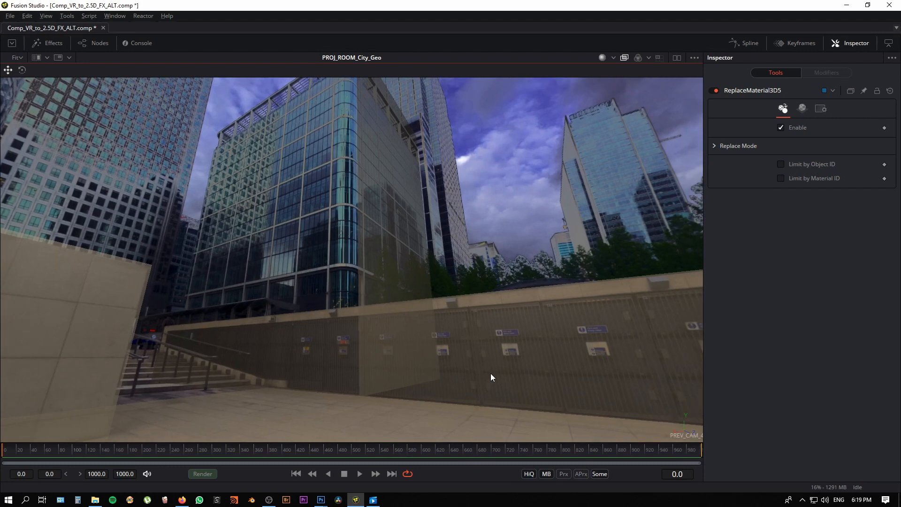
click(473, 305)
drag(553, 347, 344, 269)
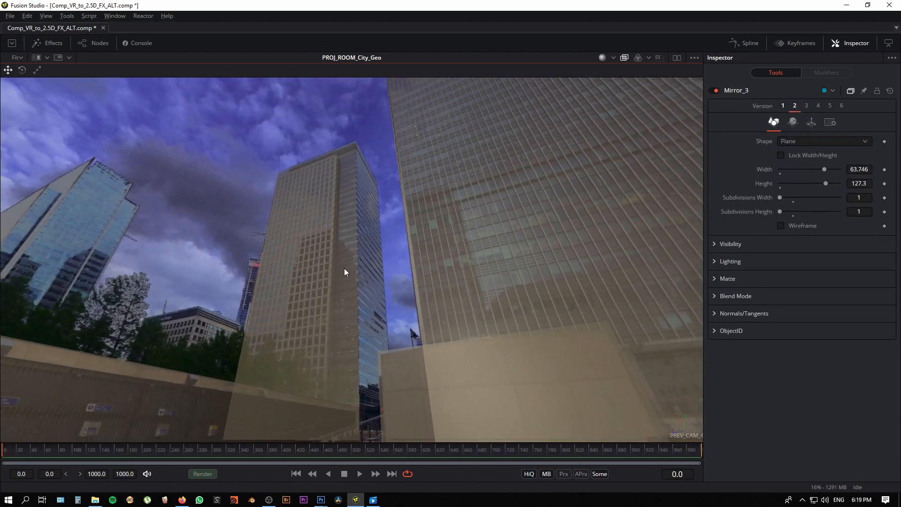
click(320, 272)
drag(462, 367, 344, 216)
click(344, 216)
click(275, 233)
drag(451, 316, 431, 337)
click(514, 360)
drag(514, 360, 507, 315)
Step: Examine the camera setup in the Perspective view and return to the PREV_CAM_4 view
right_click(676, 432)
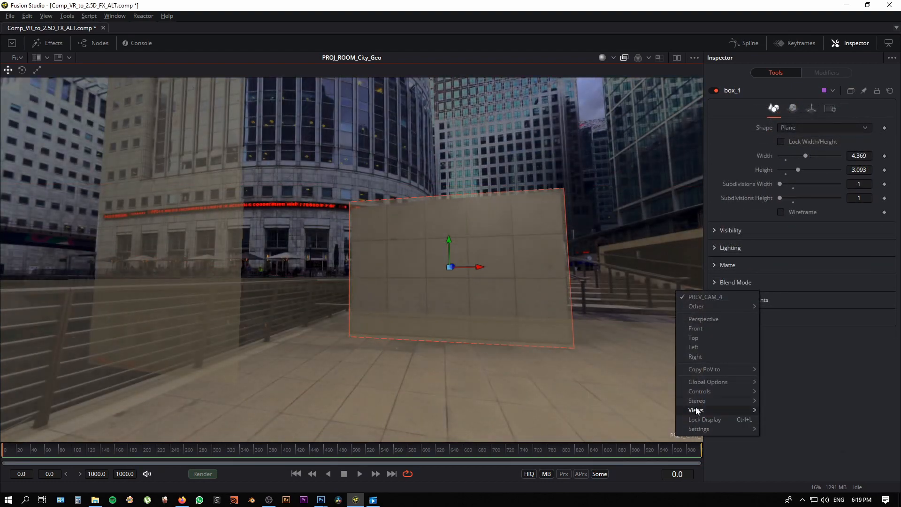
click(698, 318)
drag(347, 318, 513, 317)
drag(160, 348, 291, 389)
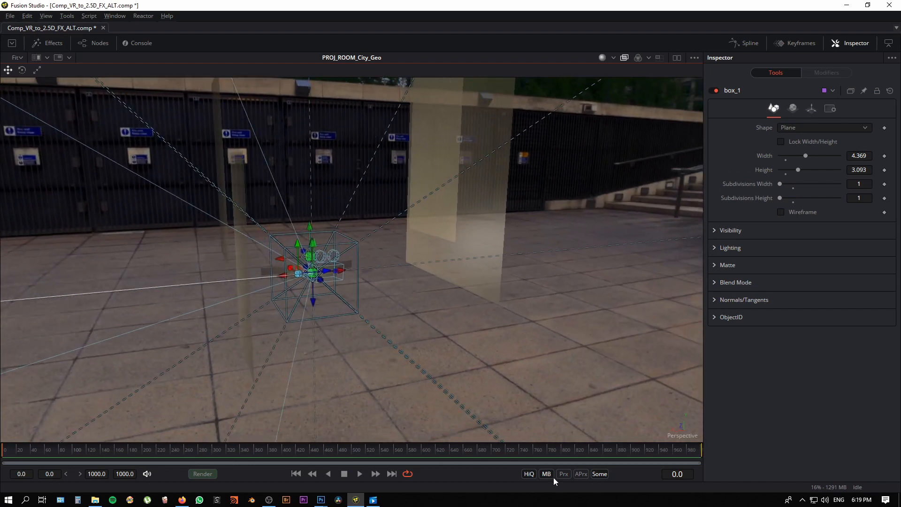
right_click(671, 436)
click(692, 297)
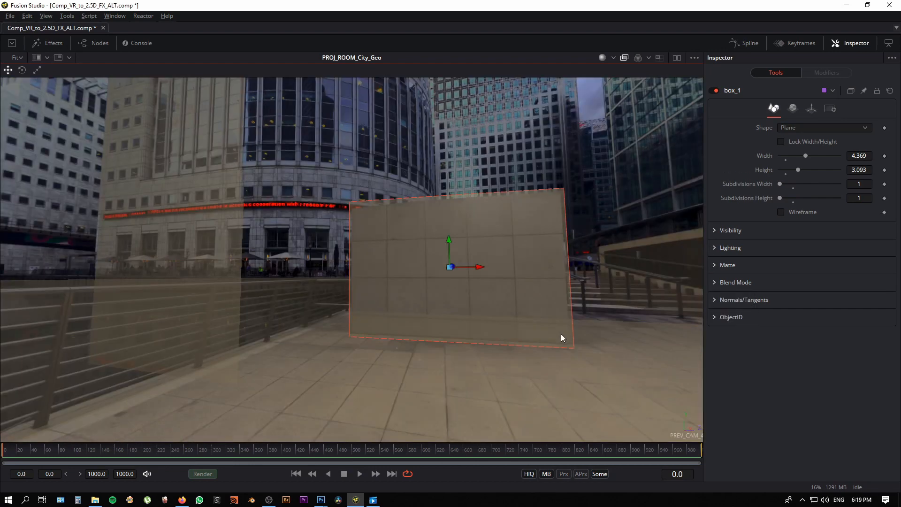
Step: Turn the view toward the curved white building and select the Mirror_4 plane in front of it
drag(538, 333, 505, 348)
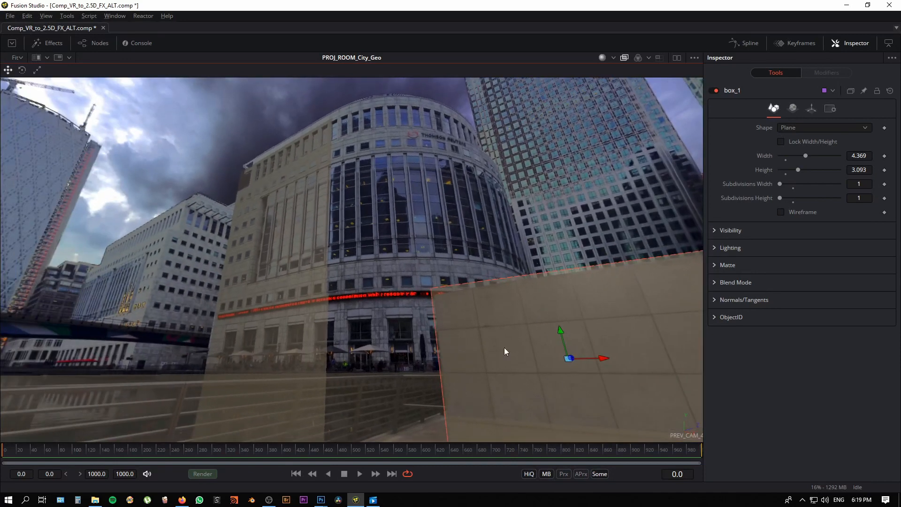
click(272, 246)
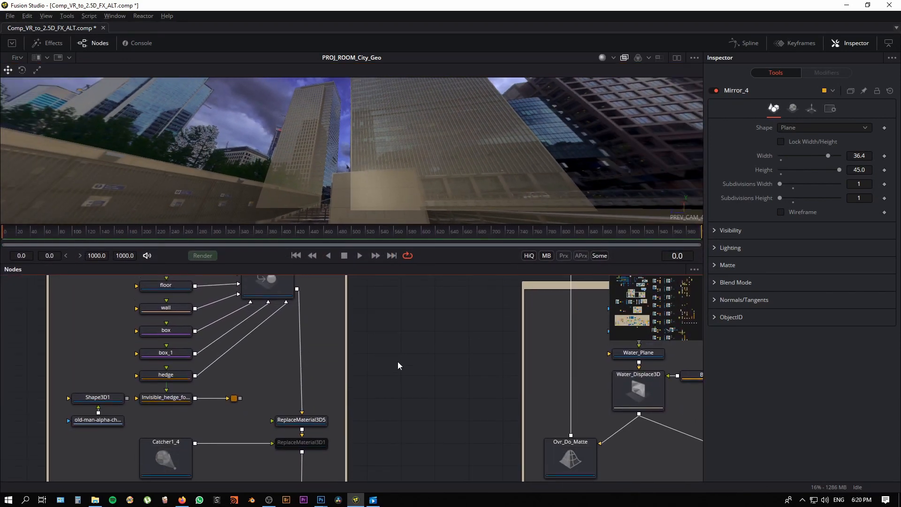
Step: Disable ReplaceMaterial3D5 in the node graph and enlarge the viewer on the Mirror 1 and Mirror 2 planes
scroll(397, 365, down, 1)
click(328, 410)
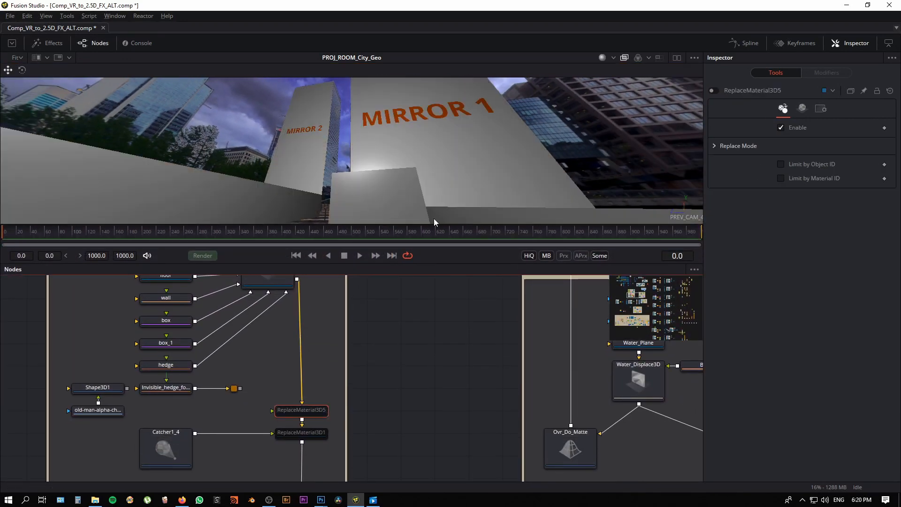
drag(441, 224, 426, 444)
mouse_move(461, 319)
mouse_down()
mouse_move(387, 308)
mouse_move(347, 336)
mouse_move(445, 327)
mouse_move(450, 314)
mouse_up()
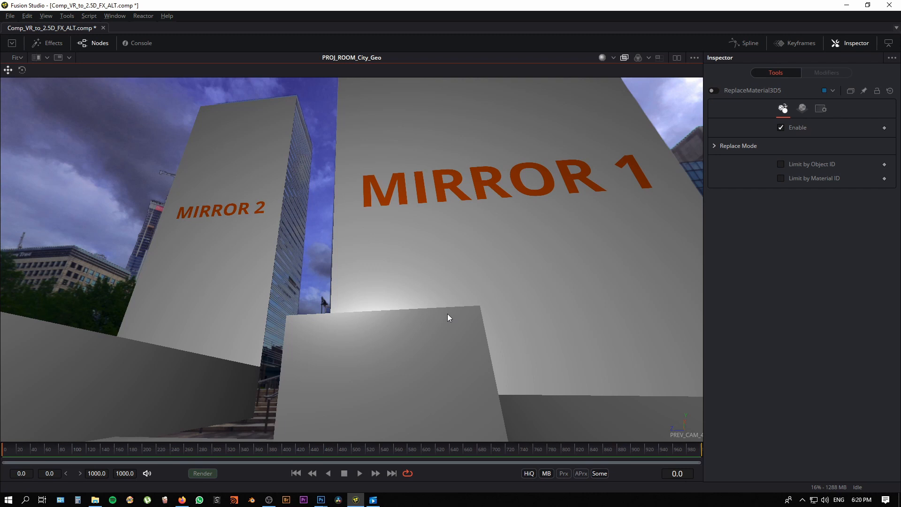
Step: Select the Mirror_2 plane and look across to Mirror 3 and the glass building beside it
click(234, 227)
drag(298, 253, 513, 320)
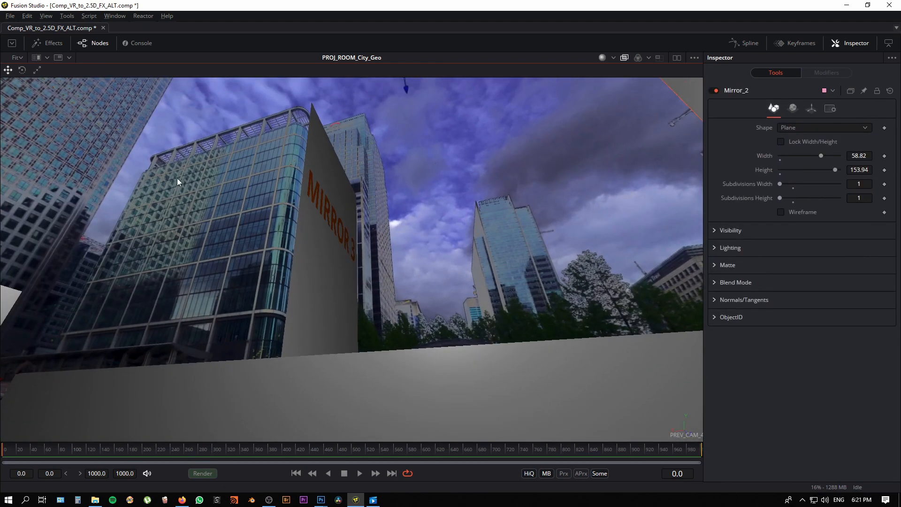
drag(335, 300, 309, 159)
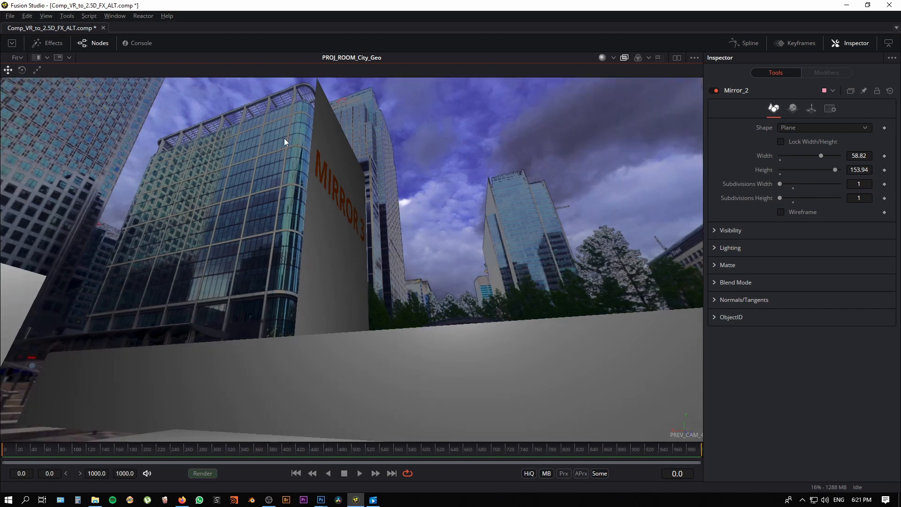
drag(348, 305, 321, 300)
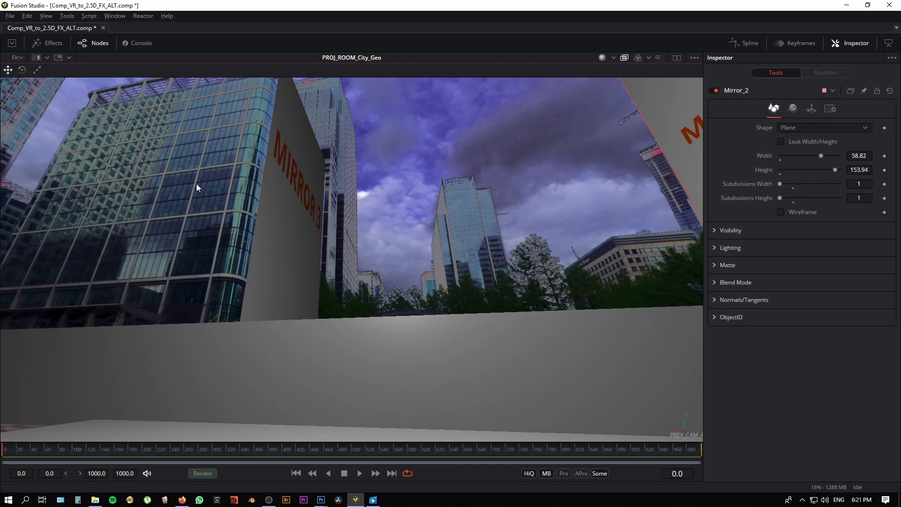
drag(196, 184, 406, 285)
Step: Switch to the Google Maps page for Canary Wharf in the browser and show the Middle Dock area in satellite view
click(182, 500)
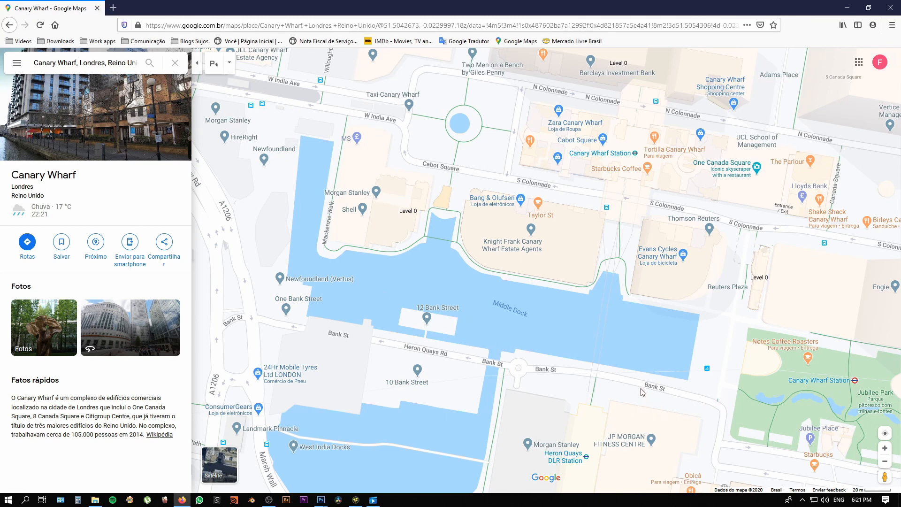
drag(586, 365, 549, 354)
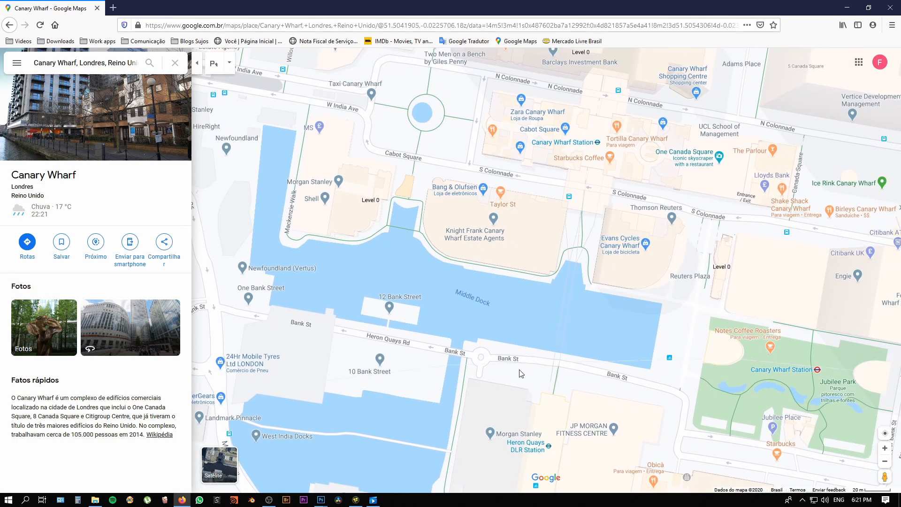
scroll(520, 374, down, 2)
scroll(545, 376, down, 2)
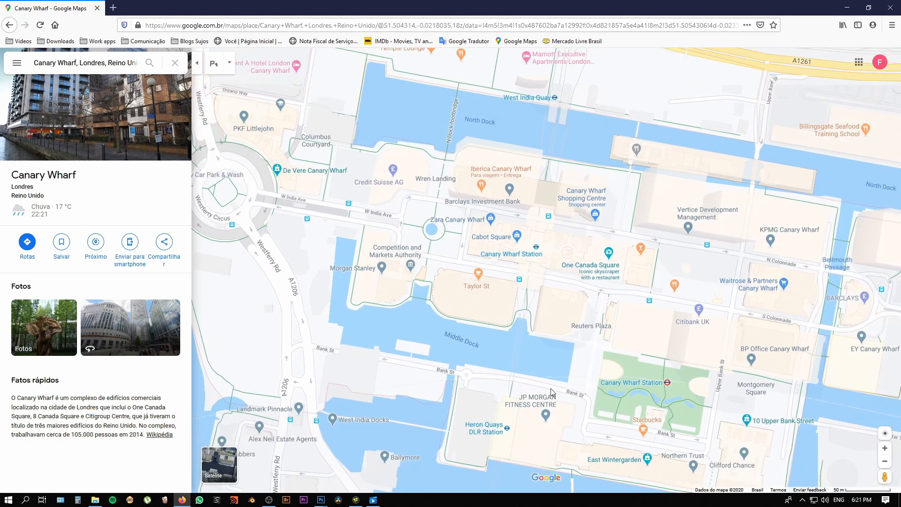
drag(553, 367, 570, 329)
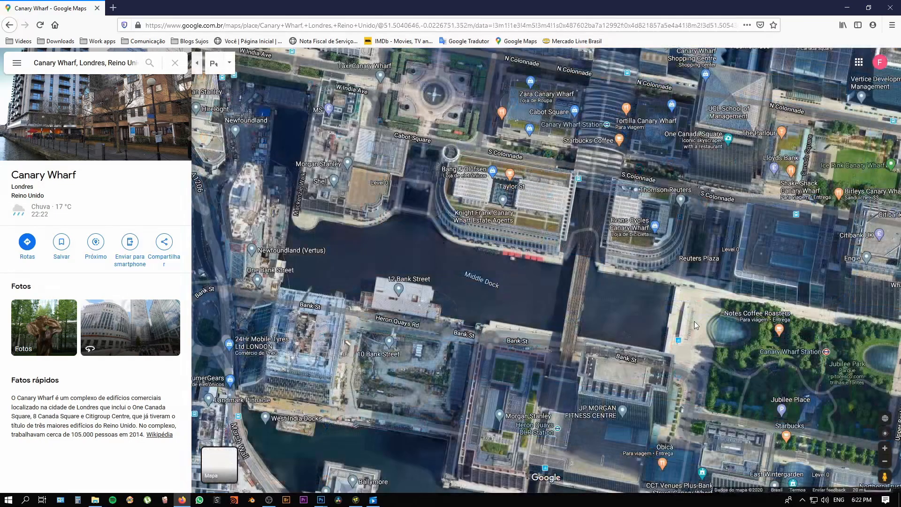
Step: Examine the plaza at the end of Middle Dock and its surrounding buildings on the satellite map
drag(656, 331, 573, 291)
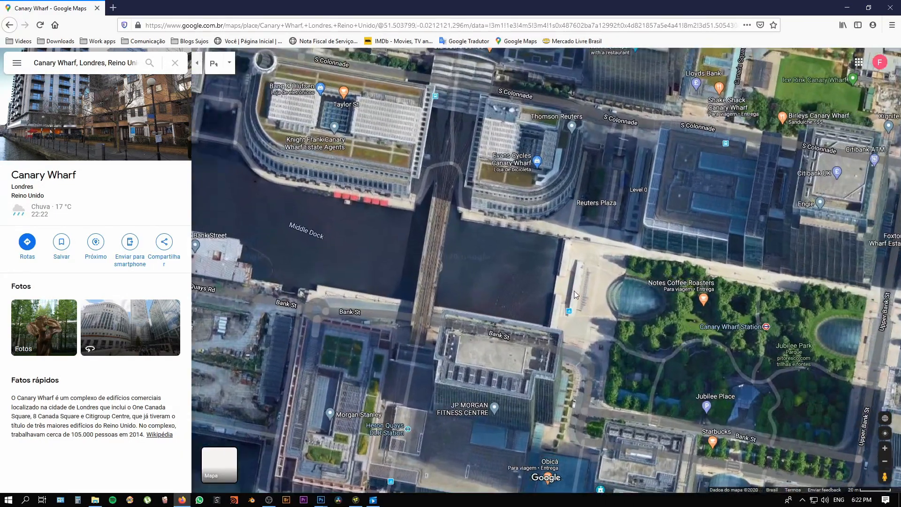
scroll(574, 291, up, 3)
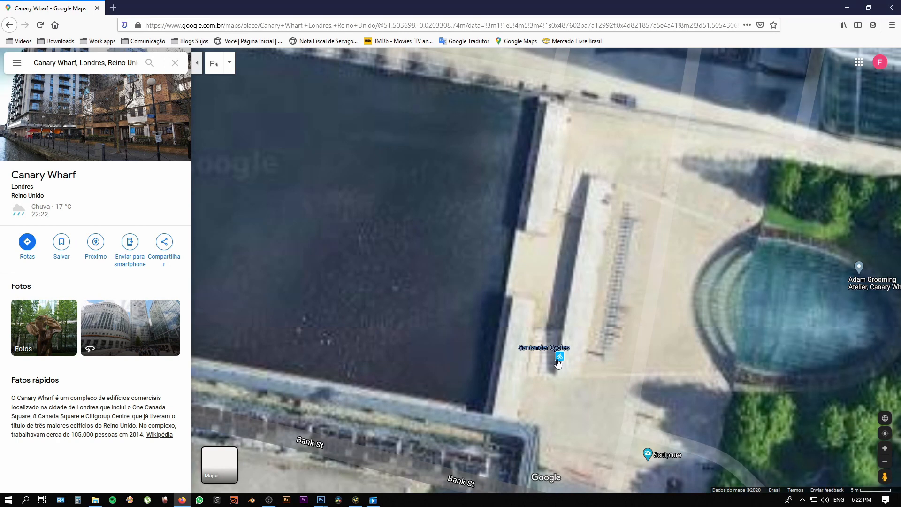
scroll(563, 265, down, 3)
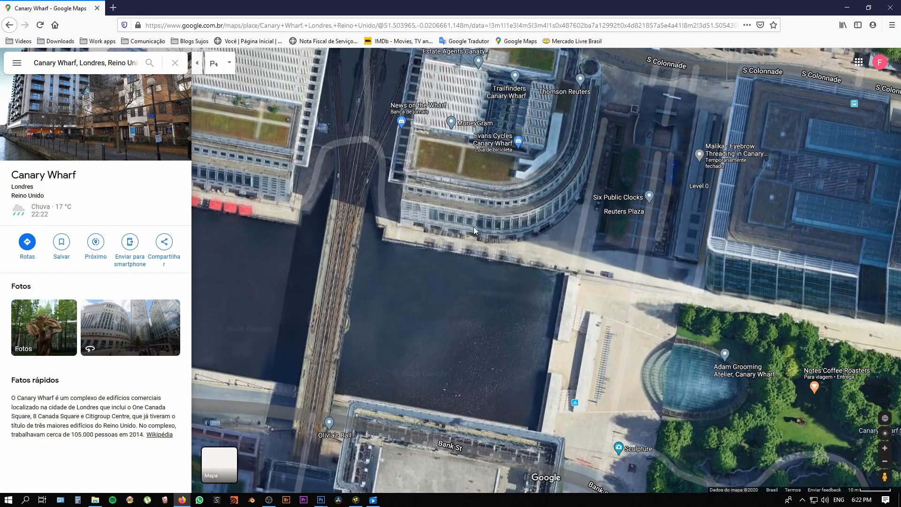
Step: Compare the area between Mirror 4 and Mirror 3 in Fusion Studio with the wider Canary Wharf street map and its scale in Google Maps
click(339, 500)
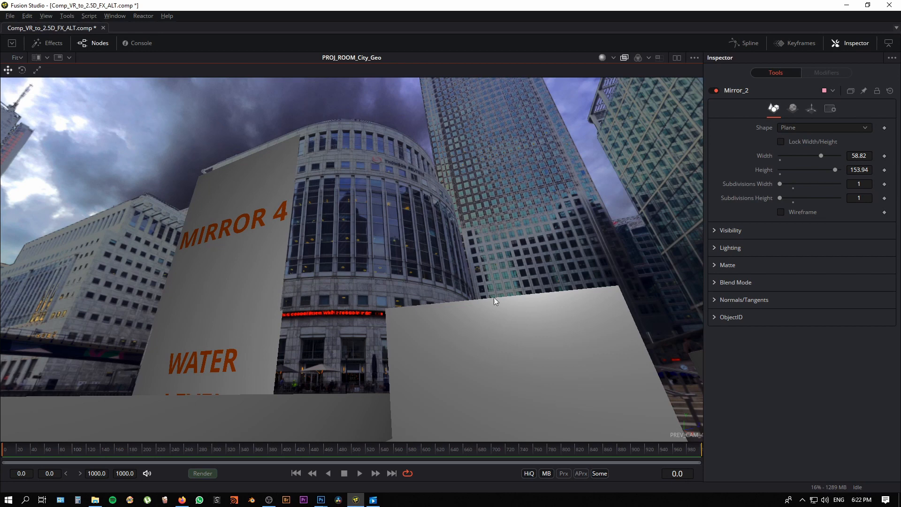
drag(493, 297, 266, 284)
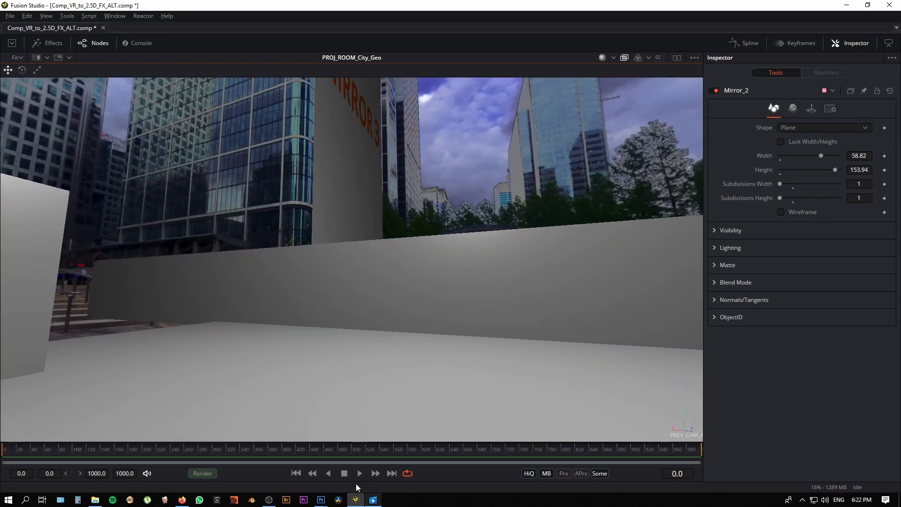
click(182, 500)
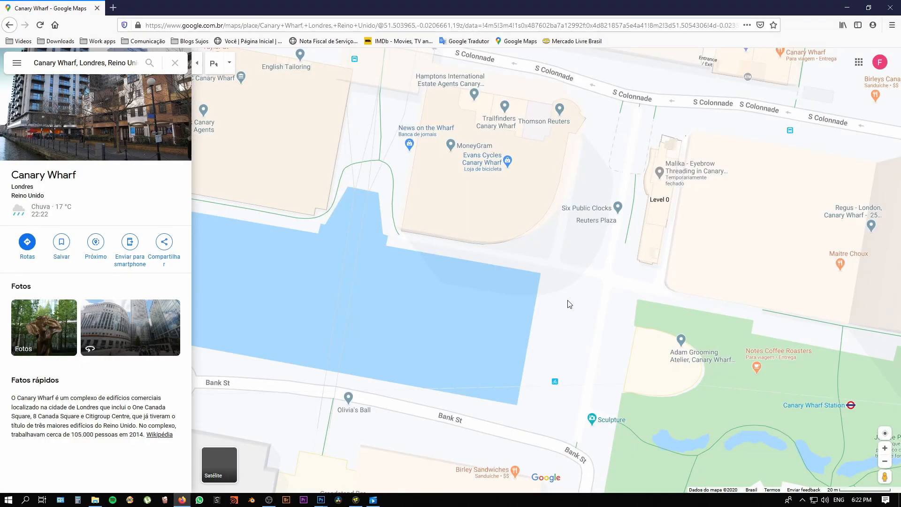
scroll(587, 313, down, 2)
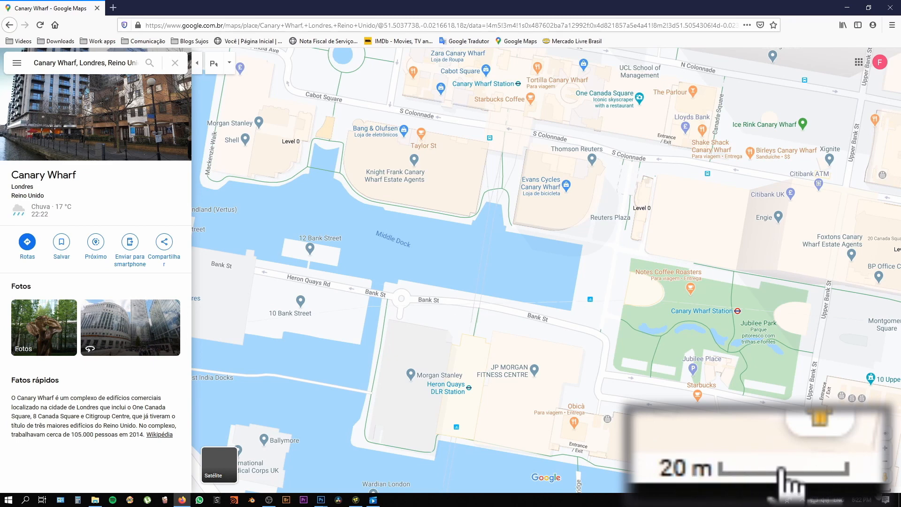
Step: Switch to google maps canary wharf.psd in Photoshop and examine the camera position, axes, mirror lines and distances on the annotated map
mouse_move(321, 500)
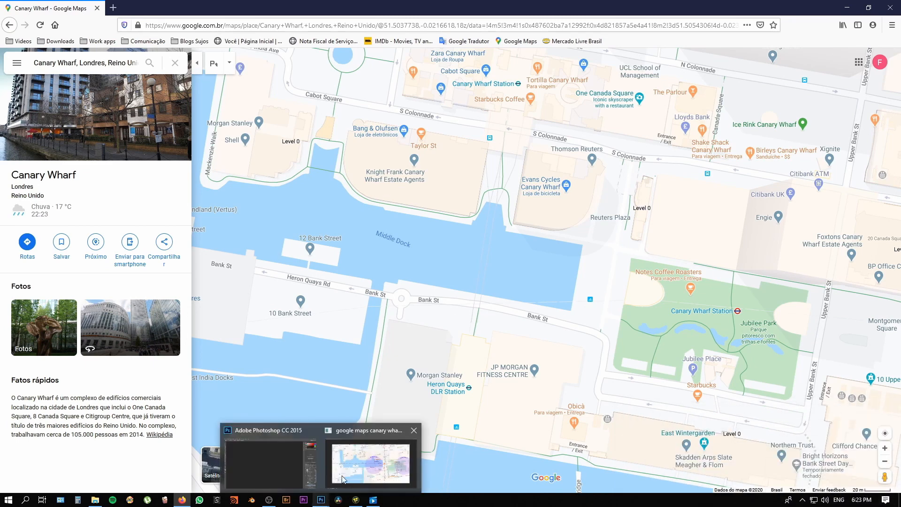
click(369, 457)
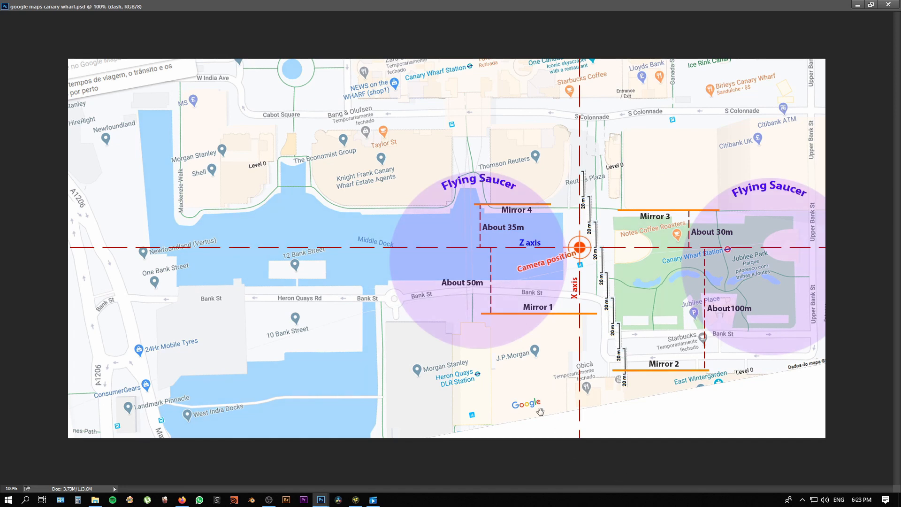
drag(540, 411, 440, 421)
scroll(439, 421, down, 5)
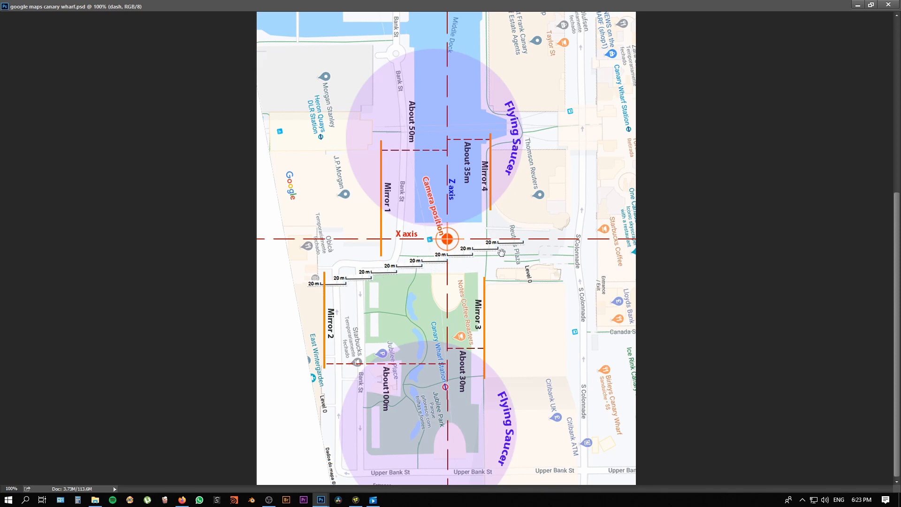
drag(529, 371, 583, 186)
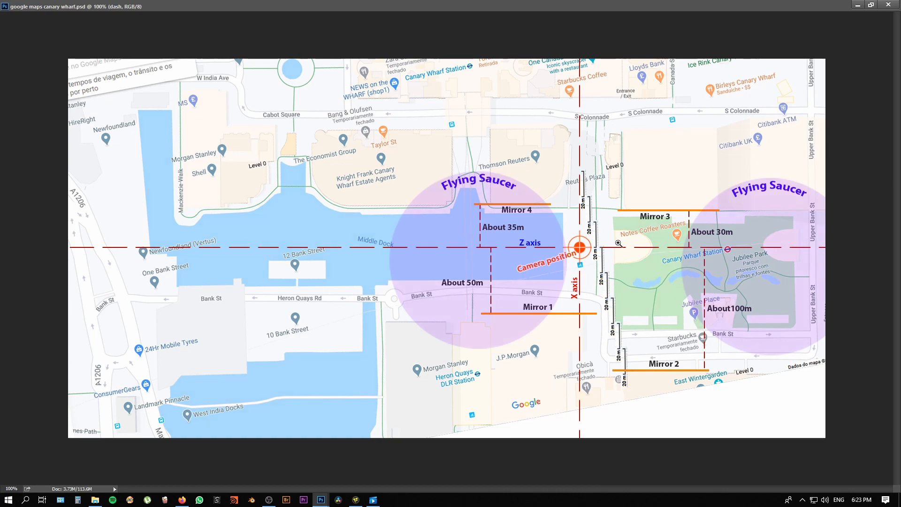
scroll(619, 244, up, 1)
drag(620, 245, 217, 174)
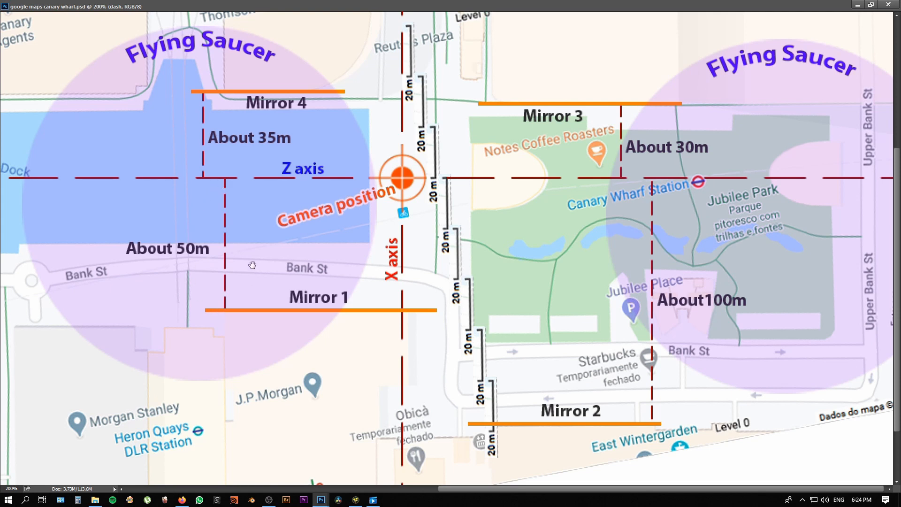
Step: Switch to Fusion Studio and show the transform settings of the Mirror_1 and Mirror_2 planes
click(356, 500)
drag(531, 197, 428, 305)
click(450, 291)
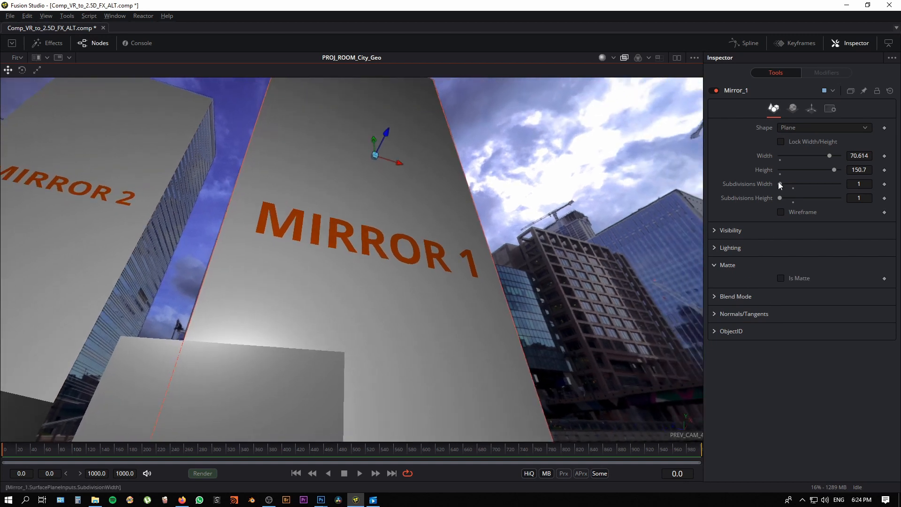
click(811, 108)
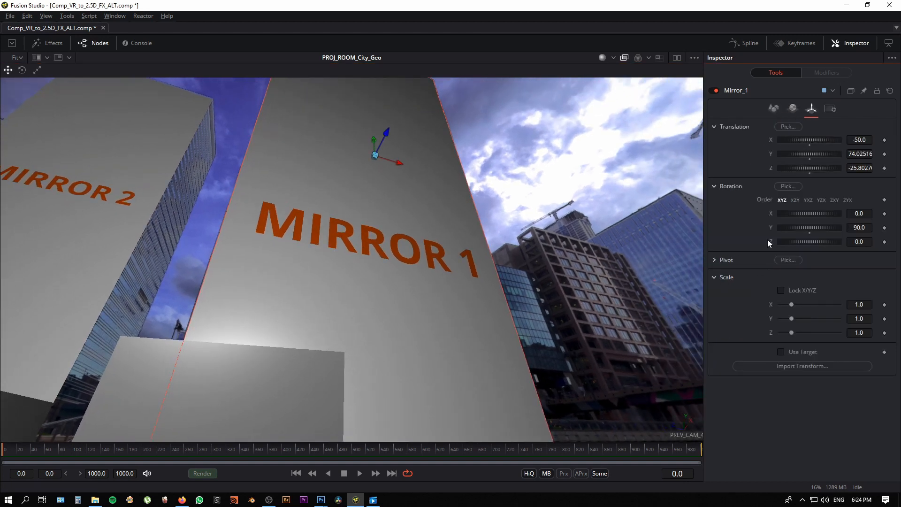
drag(256, 317, 315, 276)
click(327, 272)
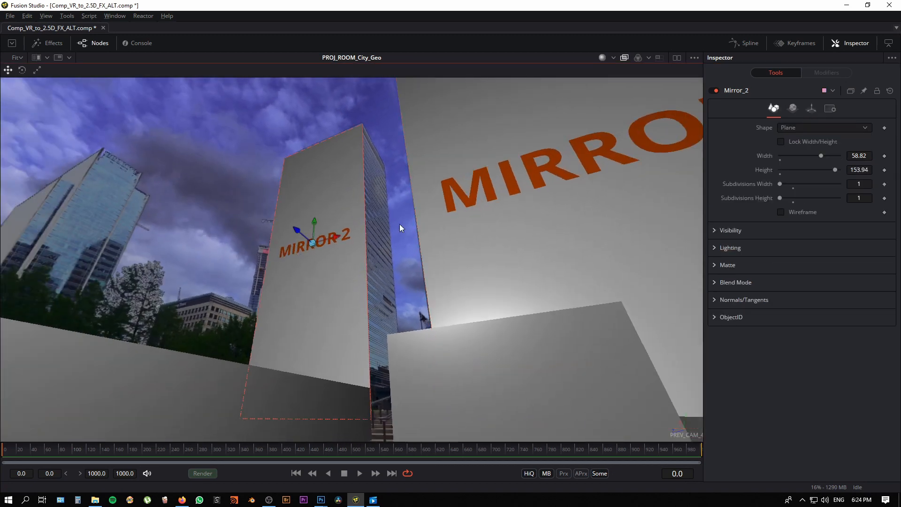
click(807, 110)
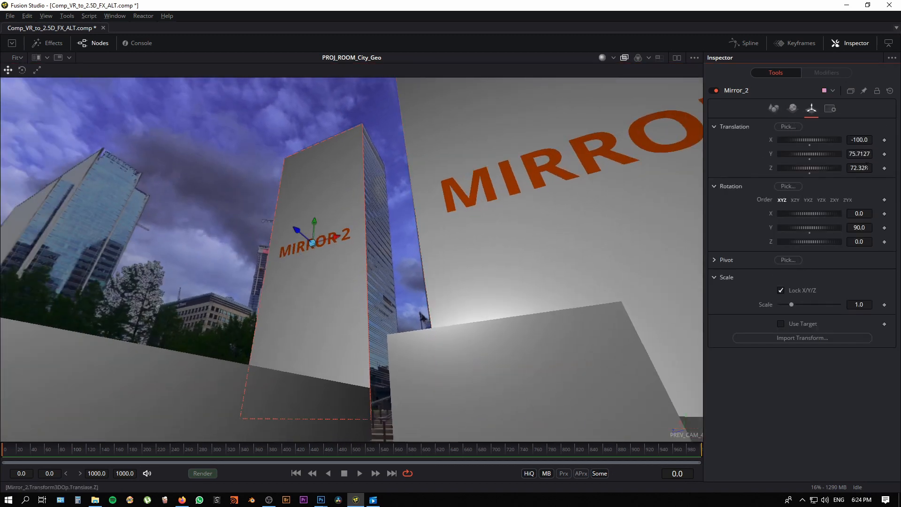
Step: Check the annotated map in Photoshop again and show the transform settings of the Mirror_3 plane in Fusion Studio
mouse_move(321, 498)
click(383, 456)
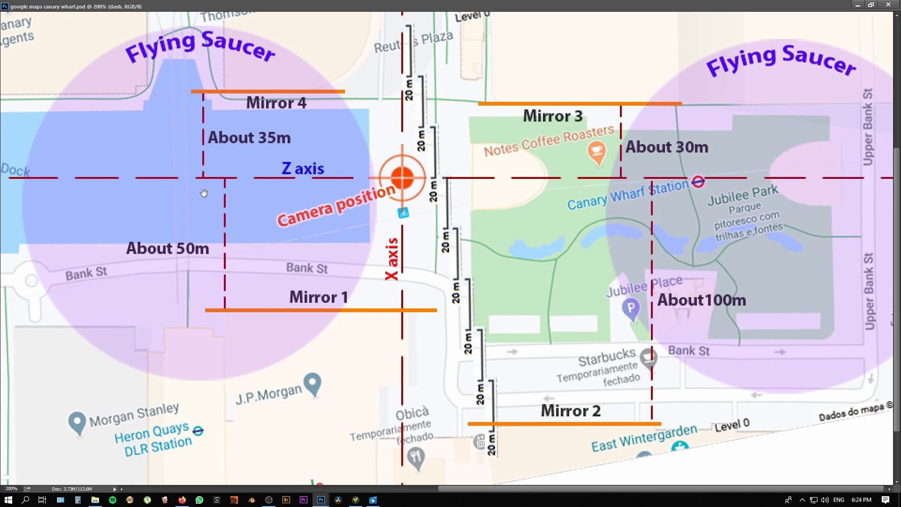
click(355, 500)
drag(436, 393, 448, 225)
click(493, 277)
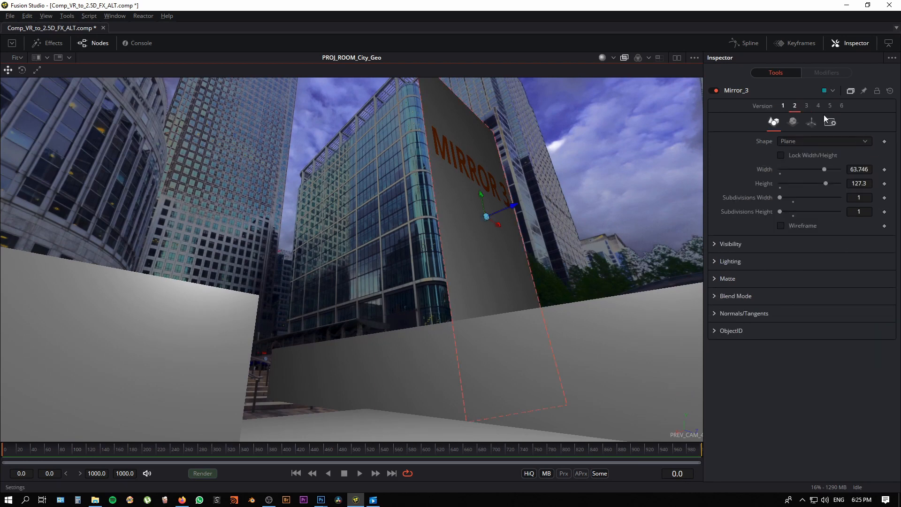
click(812, 122)
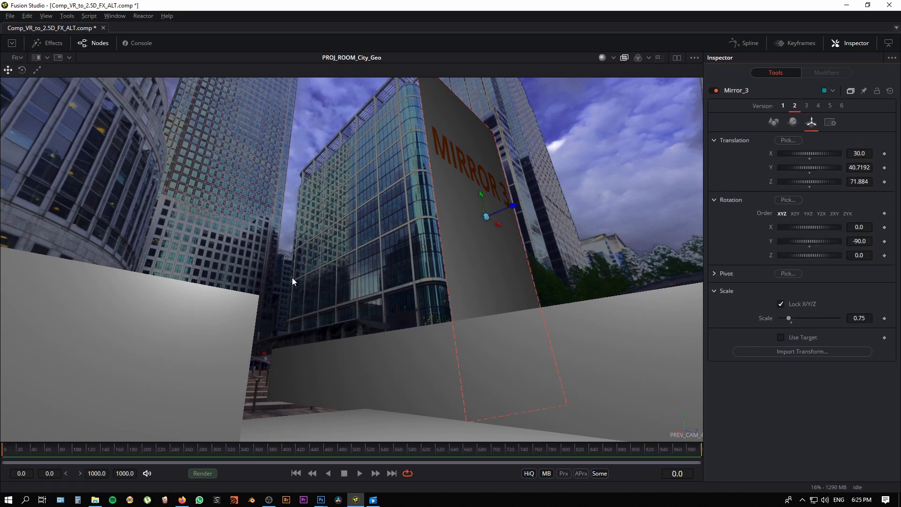
Step: Show the transform settings of the Mirror_4 plane and look across the projected buildings beside it
drag(292, 278, 321, 240)
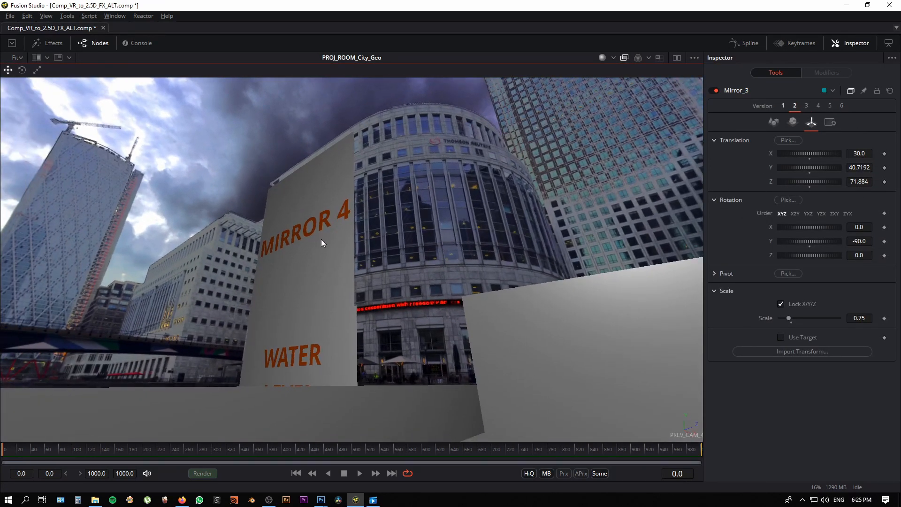
click(321, 239)
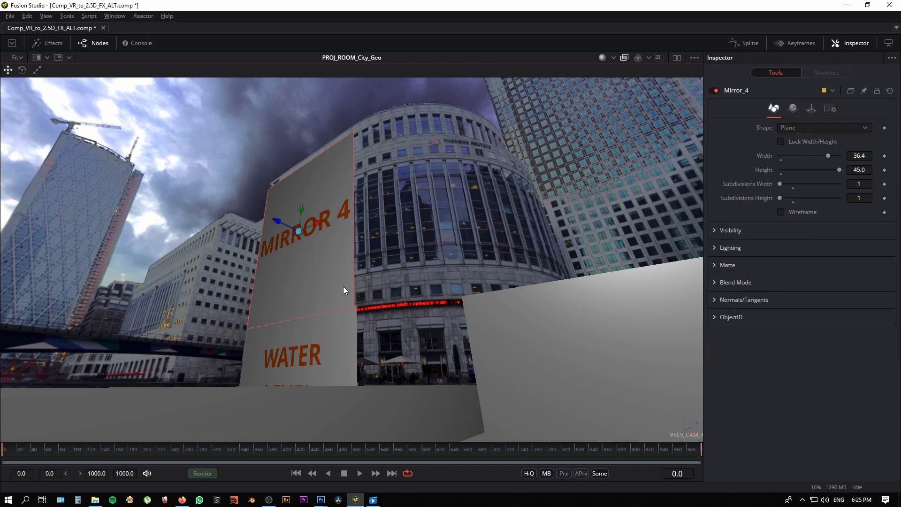
click(812, 108)
drag(277, 315, 315, 339)
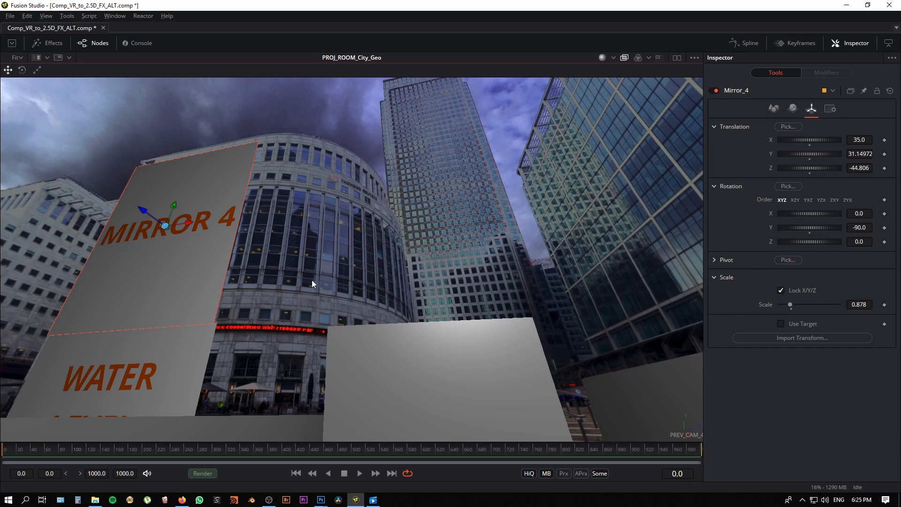
drag(311, 280, 501, 260)
Step: Enlarge the node graph and disconnect the node below PROJ_ROOM_City_Geo that feeds its lower input
drag(371, 443, 402, 179)
drag(426, 366, 311, 393)
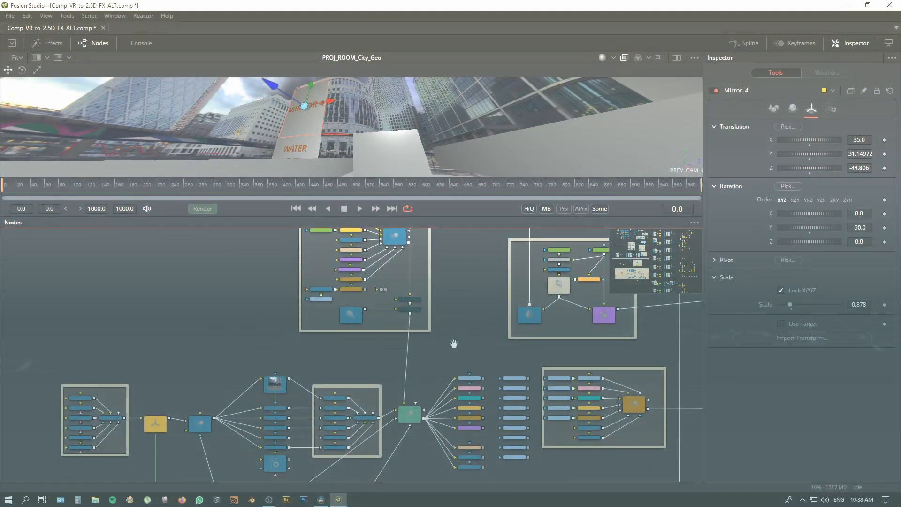
drag(460, 343, 464, 308)
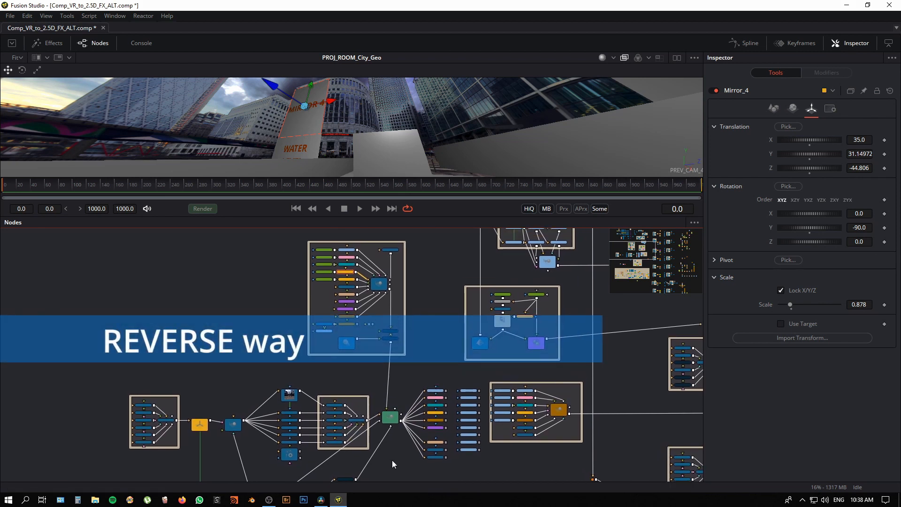
drag(397, 459, 403, 443)
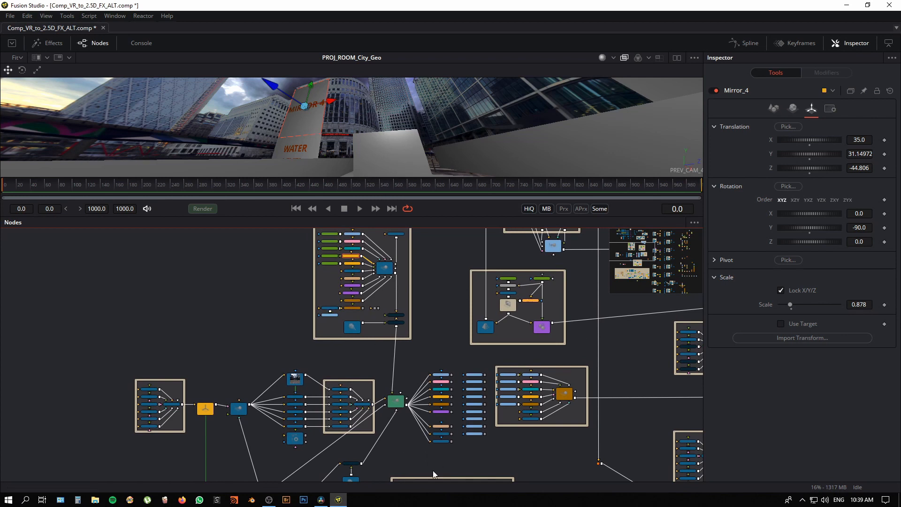
drag(390, 422, 394, 437)
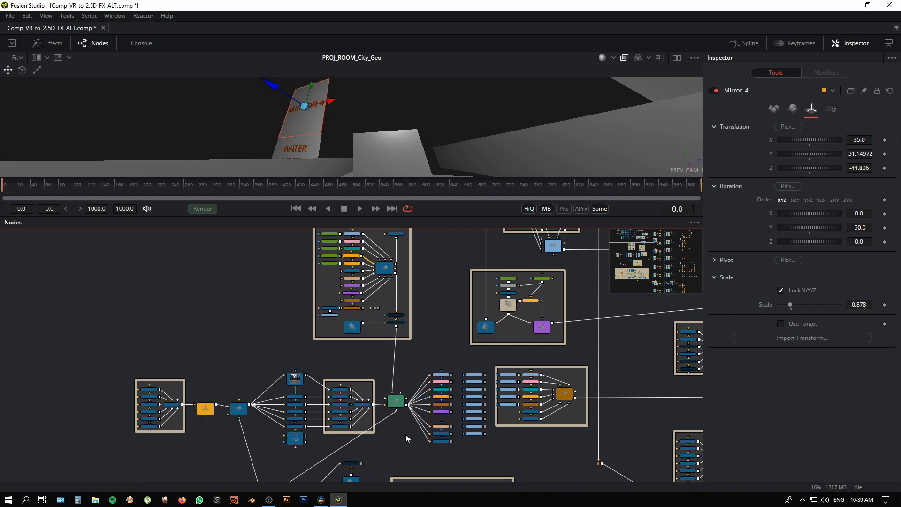
Step: Switch the 3D viewer to the Perspective view, enlarge it and orbit around the mirror planes and camera rig
right_click(683, 170)
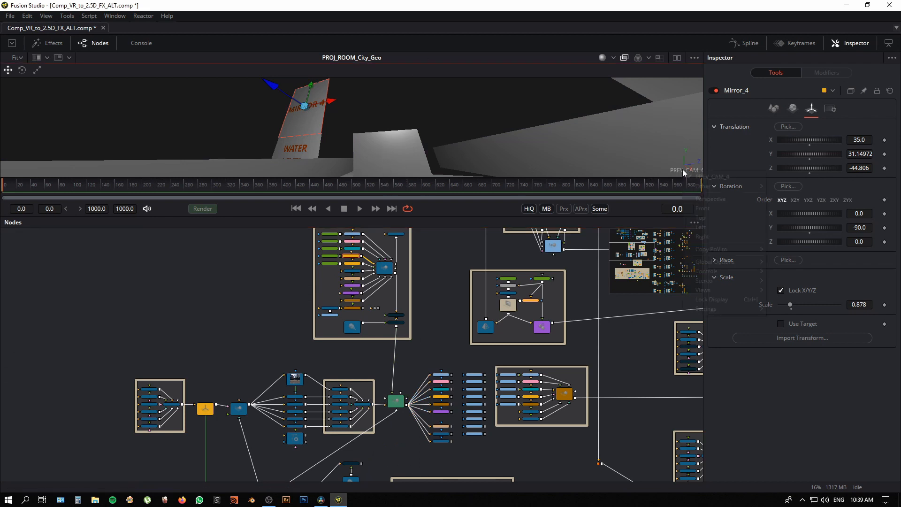
click(713, 198)
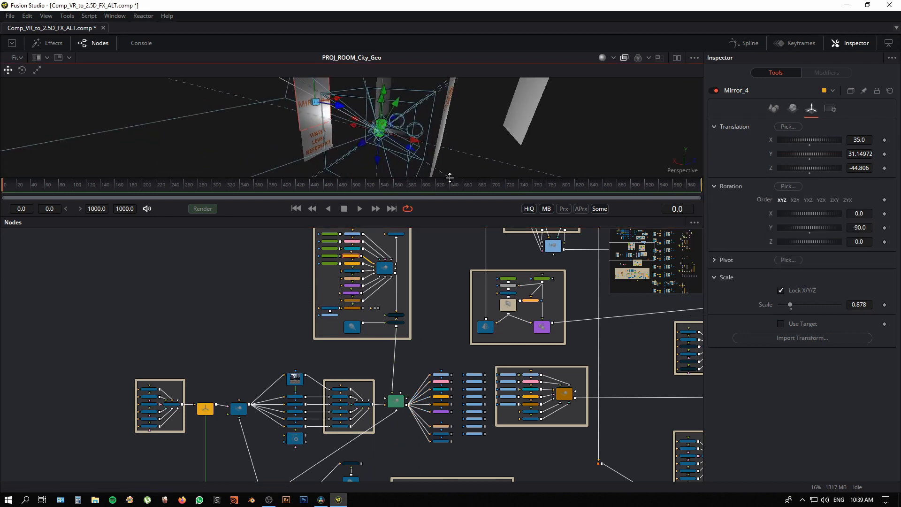
drag(450, 177, 450, 234)
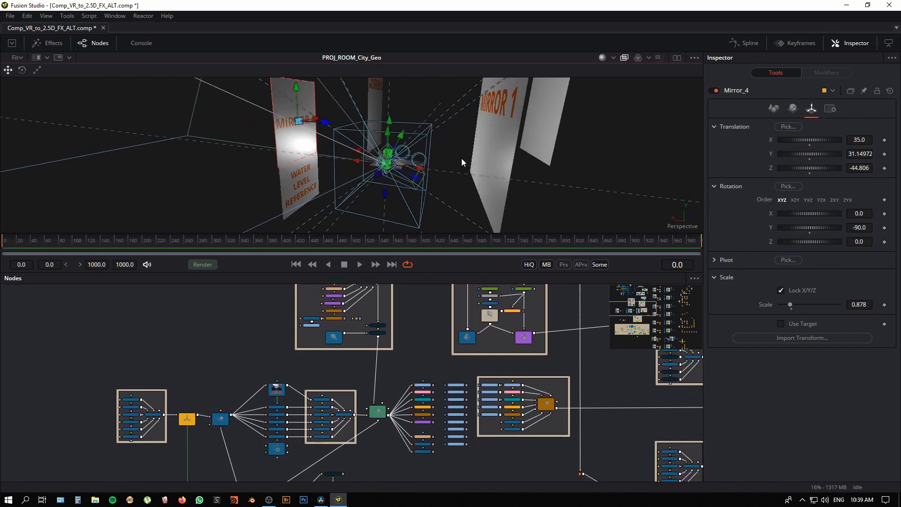
drag(461, 158, 456, 189)
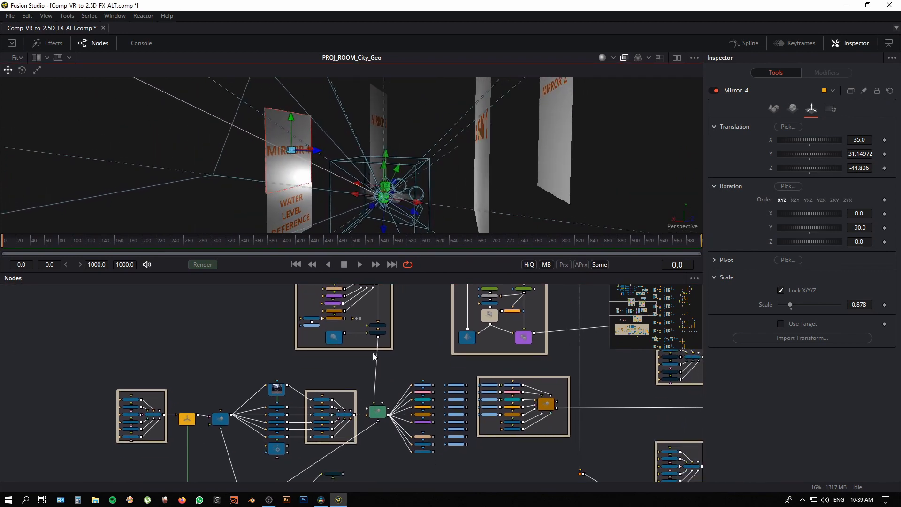
Step: Move the ReplaceMaterial3D1 output connection from PROJ_ROOM_City_Geo to the INPUT_3D_4 merge node
drag(408, 361, 485, 373)
scroll(443, 378, up, 2)
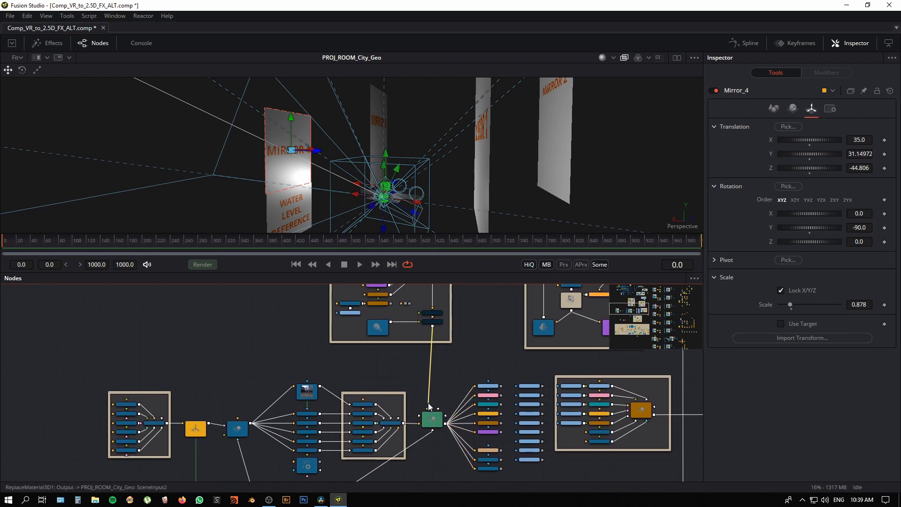
drag(430, 406, 240, 426)
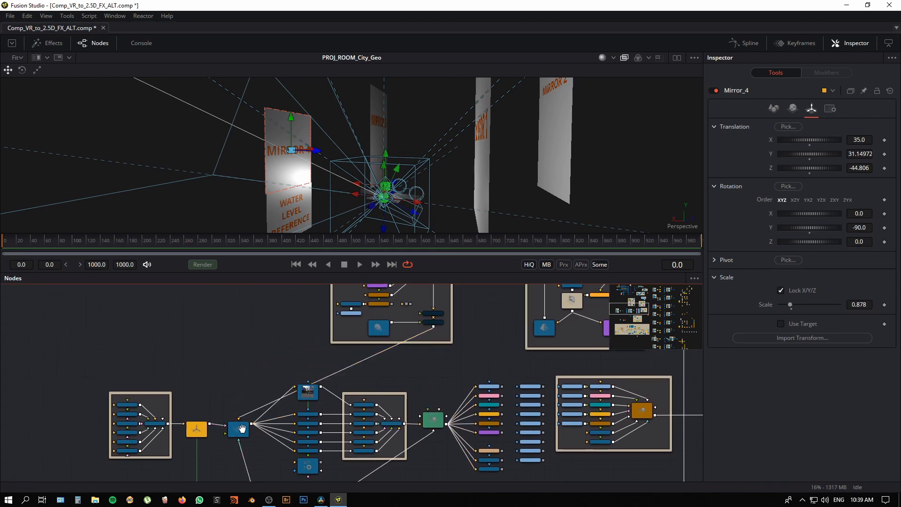
scroll(241, 428, up, 7)
scroll(244, 432, down, 8)
drag(401, 370, 390, 367)
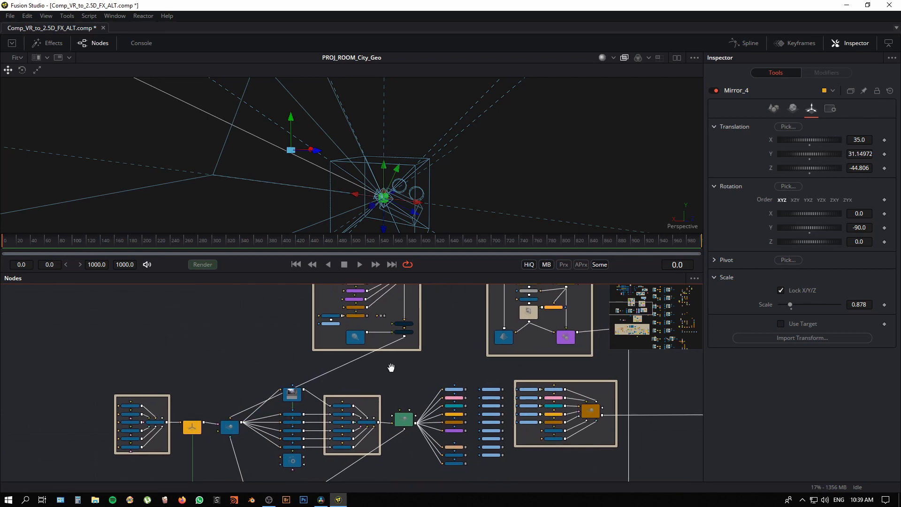
Step: Split the viewer in two and show the renders of Ren_Cam_1_CTRLS_4 and Ren_Cam_2_4 in the second one
scroll(198, 401, up, 6)
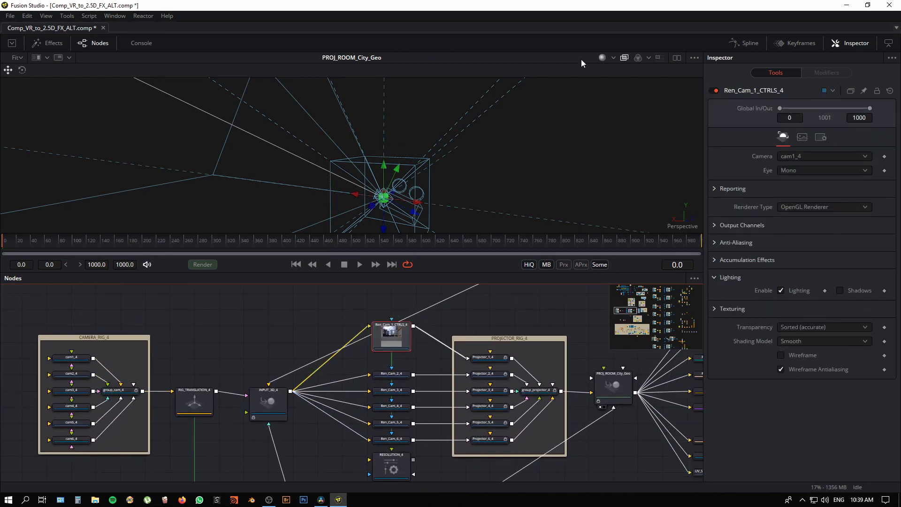
click(676, 58)
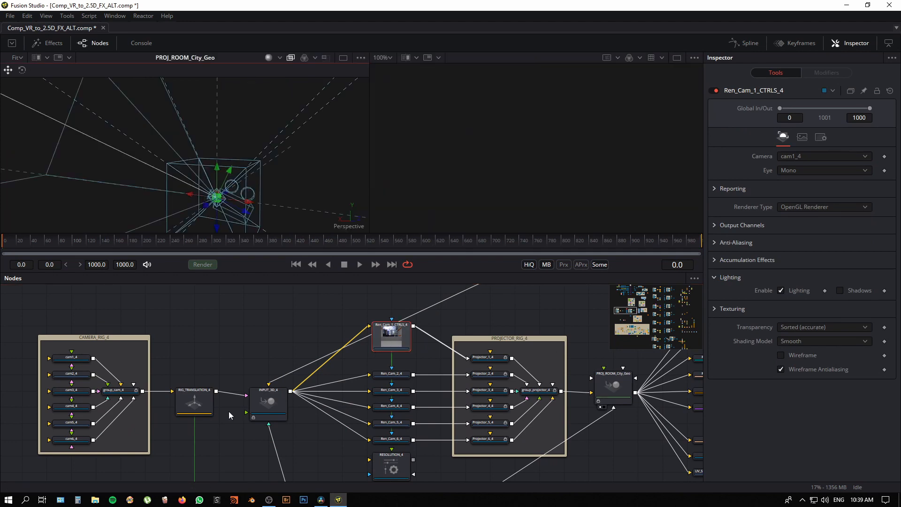
drag(398, 333, 515, 173)
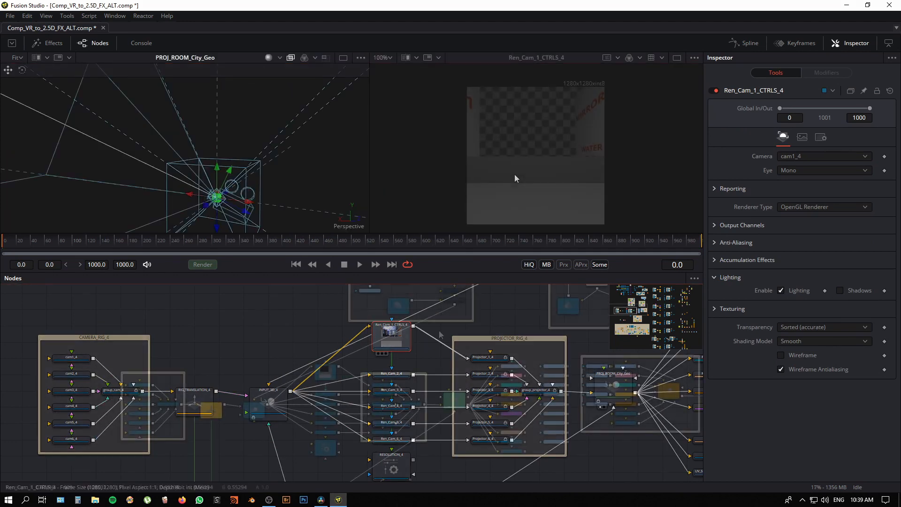
scroll(313, 406, down, 3)
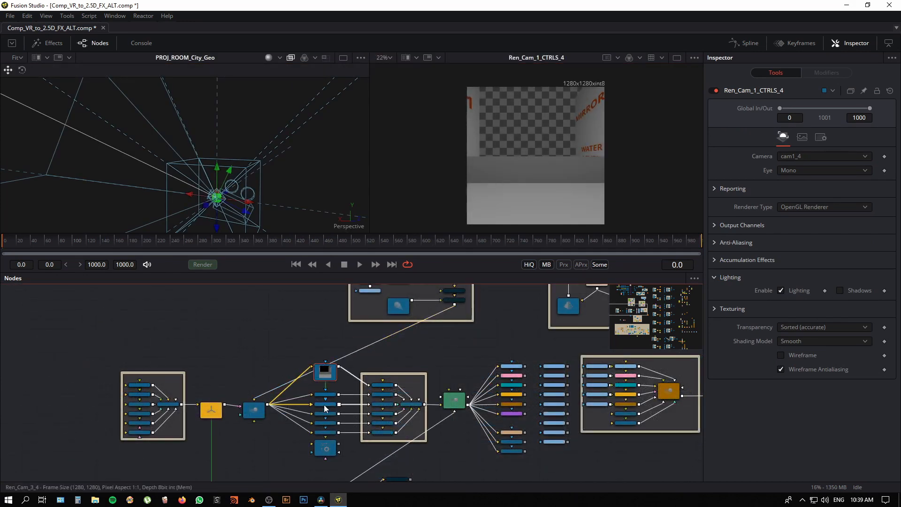
click(330, 396)
key(2)
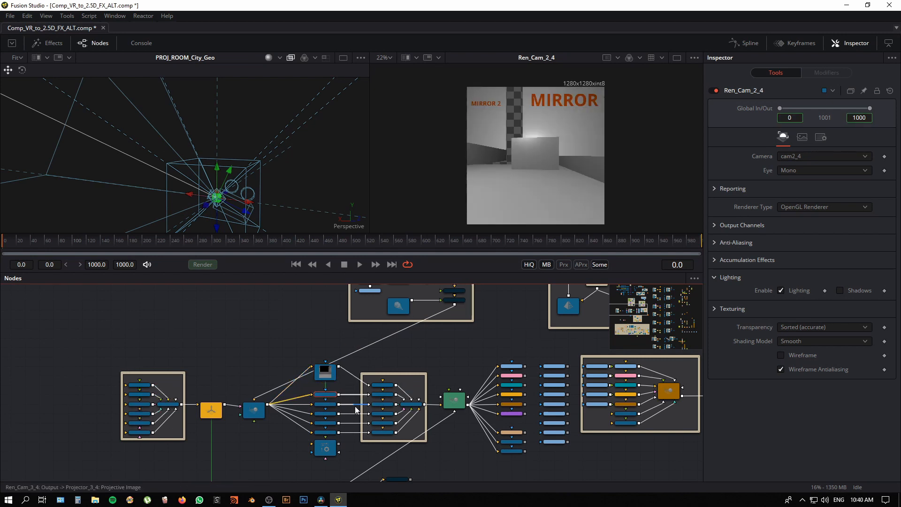
Step: Show the render of Ren_Cam_3_4 in the second viewer and examine the projector rig beside it in the node graph
click(325, 404)
key(2)
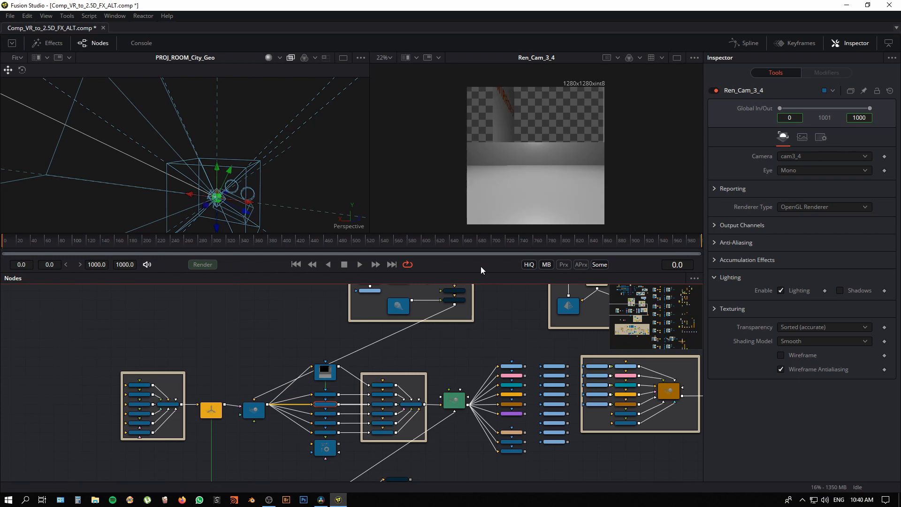
scroll(379, 432, up, 4)
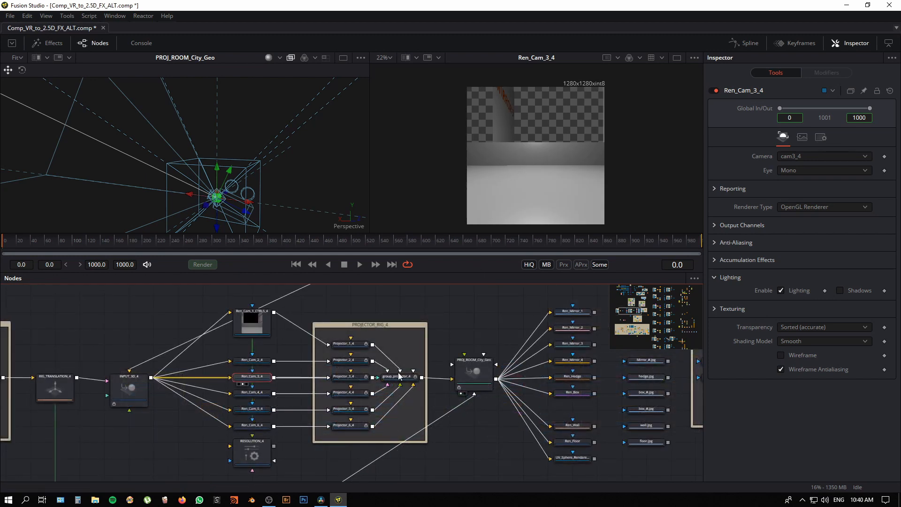
drag(437, 432, 432, 425)
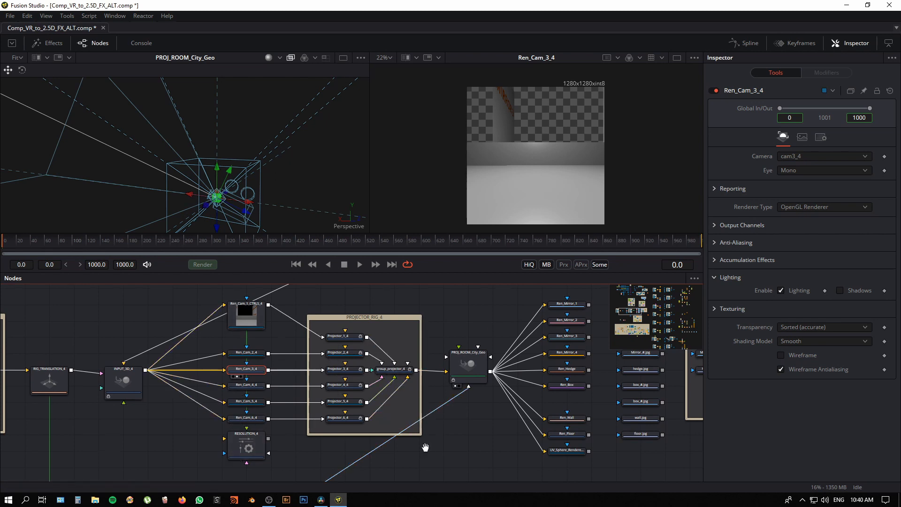
Step: Feed ReplaceMaterial3D2 back into PROJ_ROOM_City_Geo and enable that node with its Catcher2 material
drag(425, 447, 397, 395)
scroll(439, 418, down, 3)
scroll(396, 403, up, 1)
scroll(397, 395, up, 3)
scroll(397, 395, up, 2)
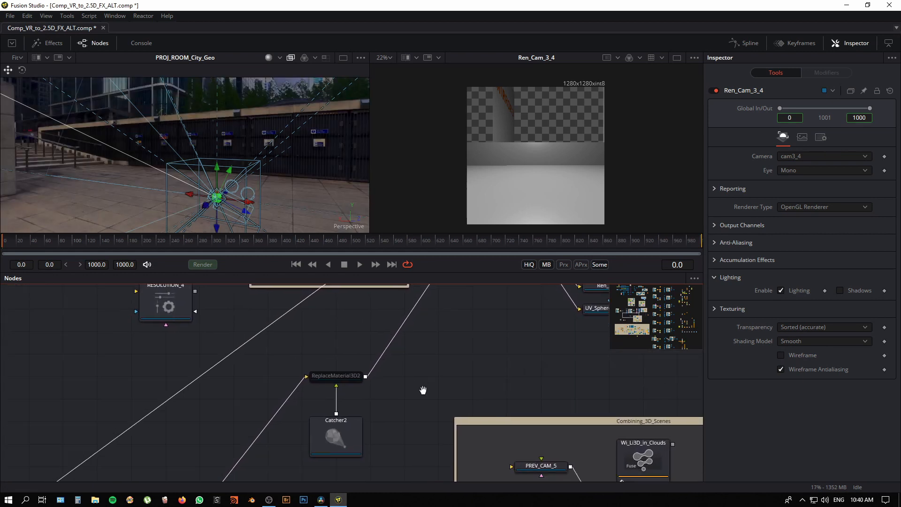
click(361, 424)
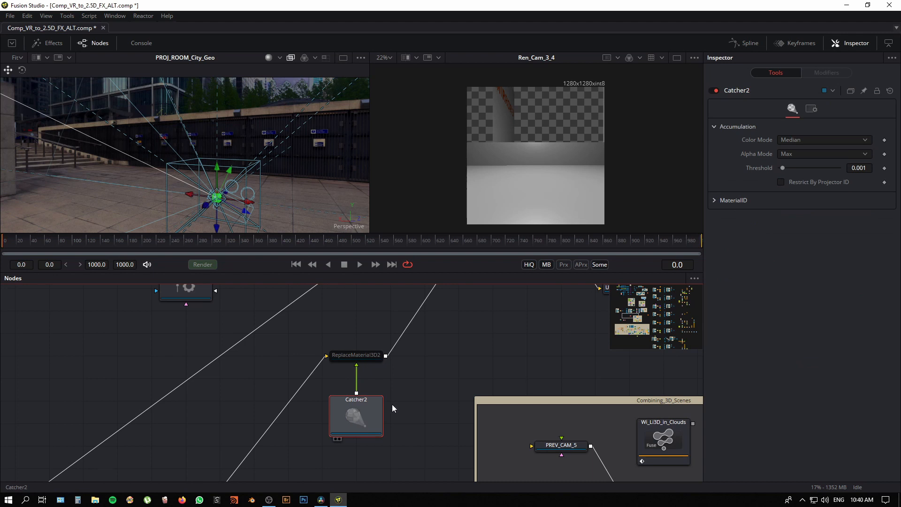
click(359, 357)
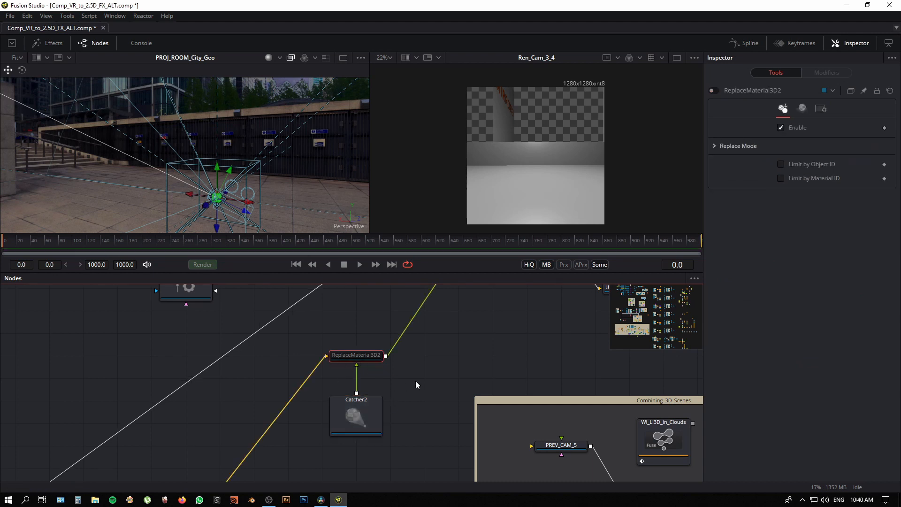
key(ctrl+p)
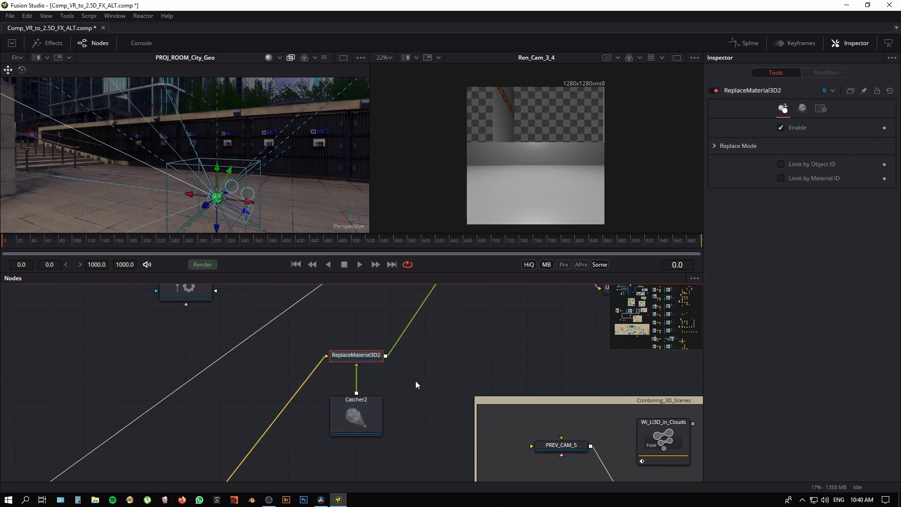
Step: Orbit and zoom the 3D view of PROJ_ROOM_City_Geo to examine the projection on Sphere_4 from outside
mouse_move(447, 363)
mouse_down()
mouse_move(402, 454)
mouse_move(414, 446)
mouse_move(392, 450)
mouse_move(394, 411)
mouse_up()
scroll(416, 427, down, 3)
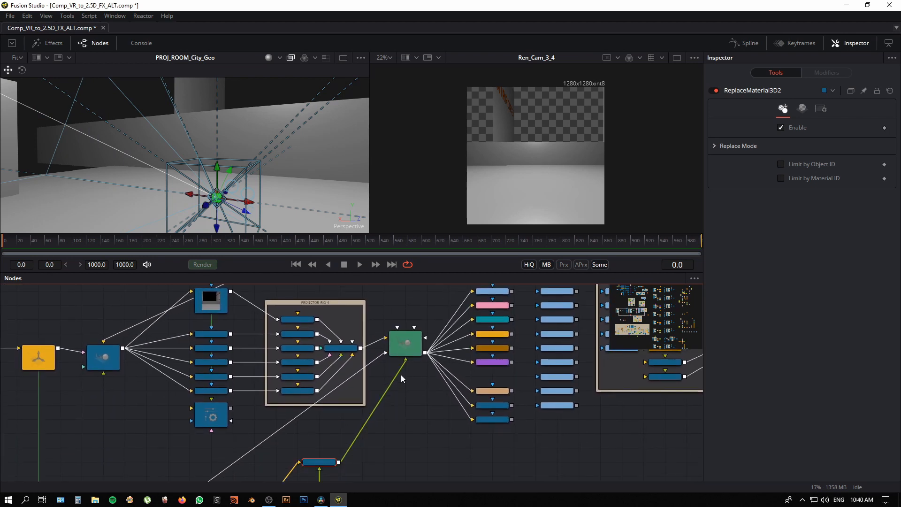
click(404, 349)
scroll(197, 207, down, 2)
scroll(188, 213, down, 1)
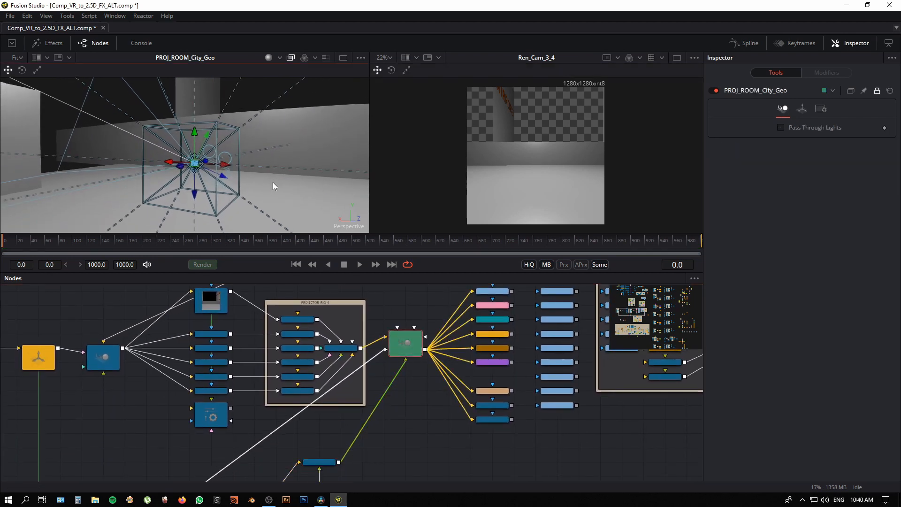
click(277, 189)
scroll(276, 189, down, 2)
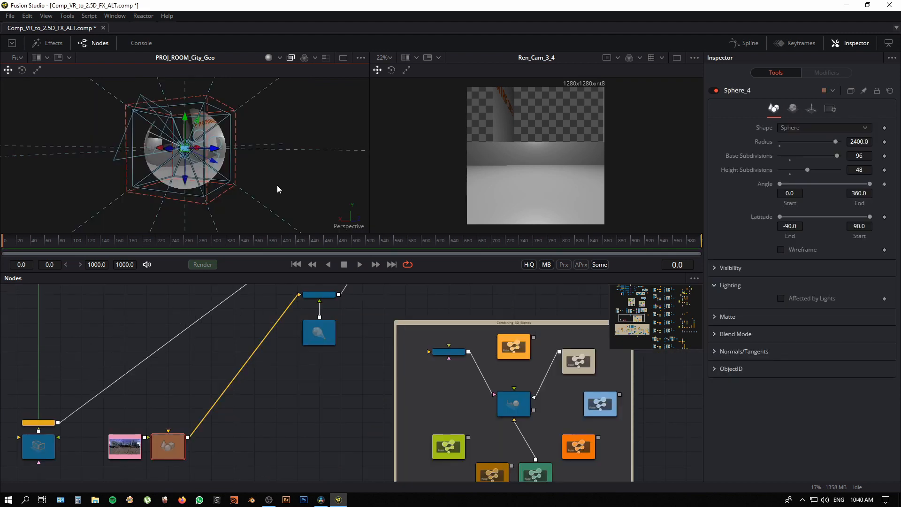
drag(301, 192, 282, 201)
drag(306, 231, 304, 332)
drag(281, 280, 349, 422)
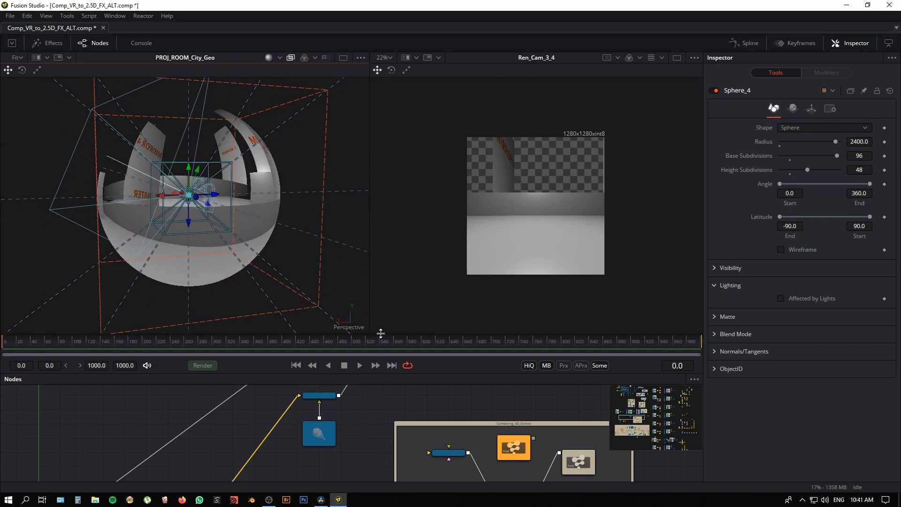
drag(380, 333, 372, 257)
Step: Show the UV_Sphere_Renderer_2_1_1 output in the second viewer and examine the unwrapped sphere
drag(398, 310, 288, 495)
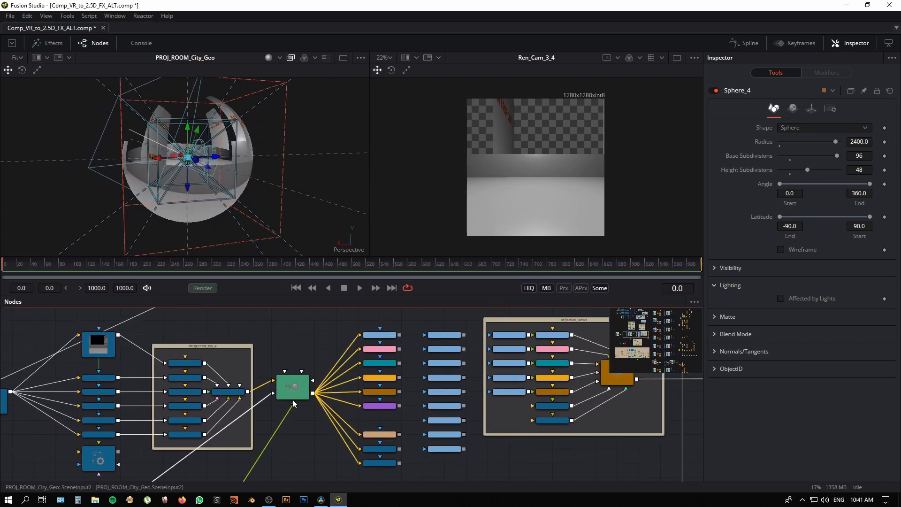
scroll(288, 428, up, 6)
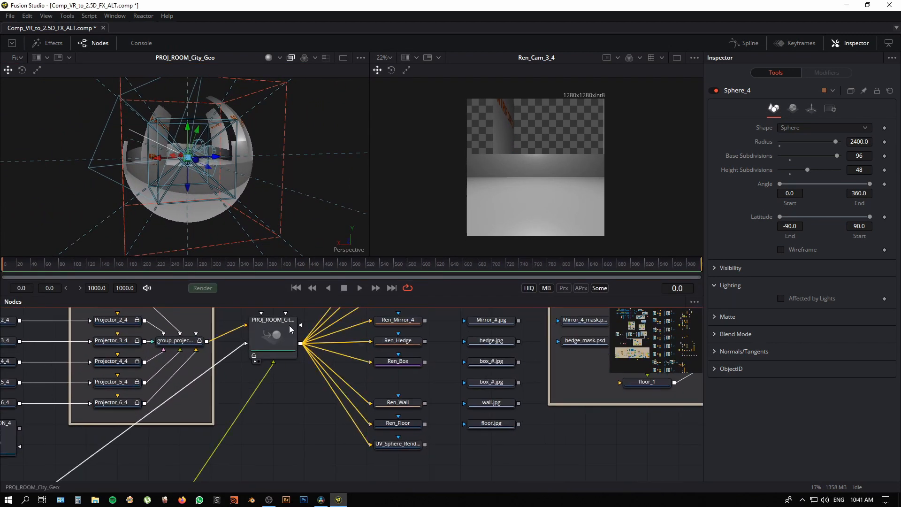
click(407, 446)
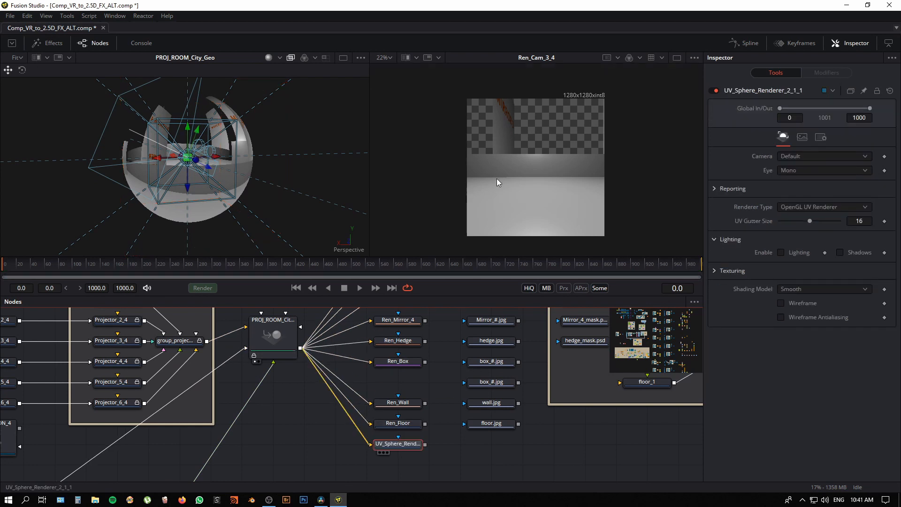
key(2)
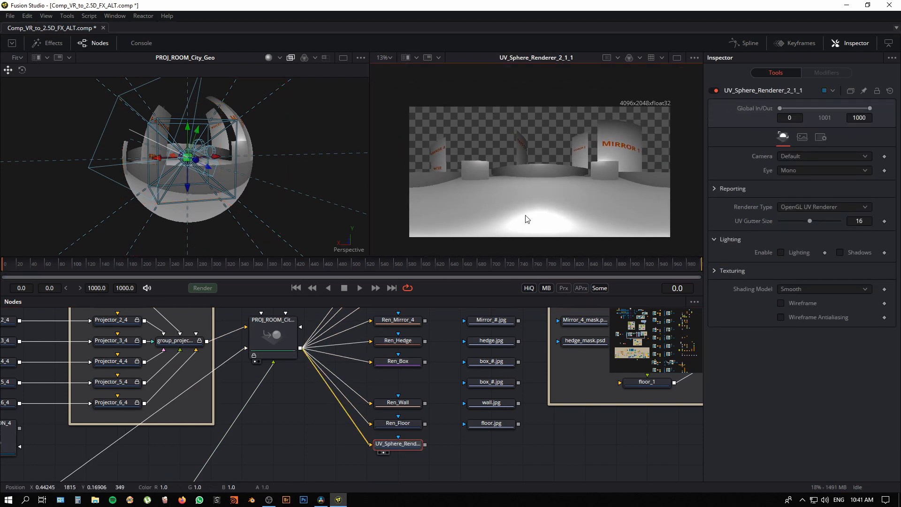
scroll(544, 217, up, 2)
drag(306, 420, 350, 432)
scroll(415, 444, down, 5)
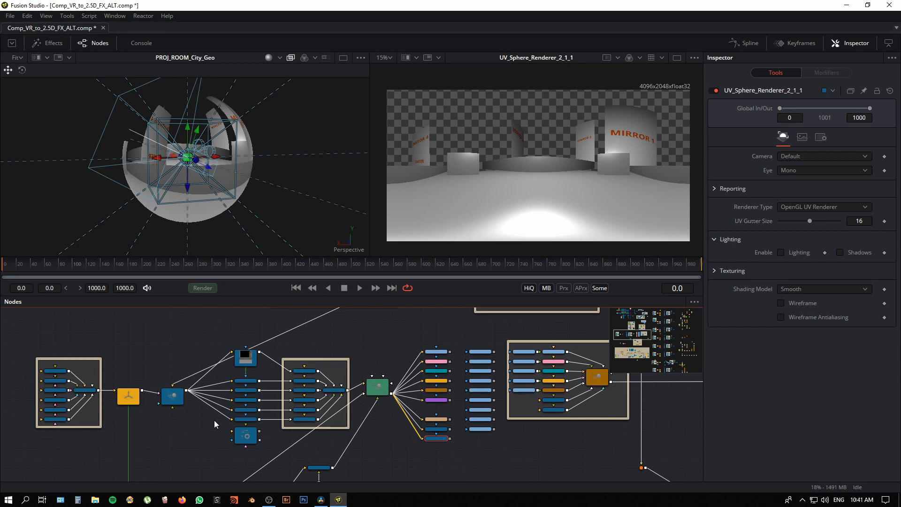
Step: Disable ReplaceMaterial3D2 and move its output connection from PROJ_ROOM_City_Geo to INPUT_3D_4
drag(378, 449, 409, 379)
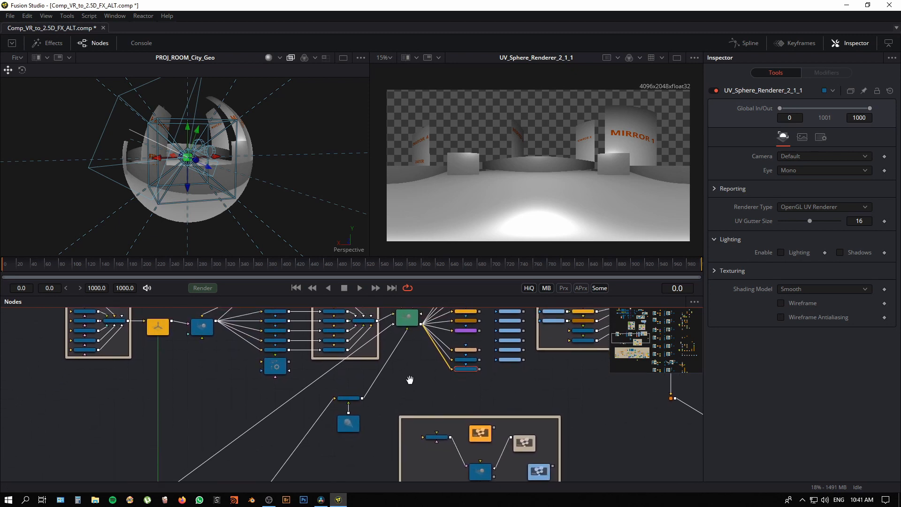
click(351, 399)
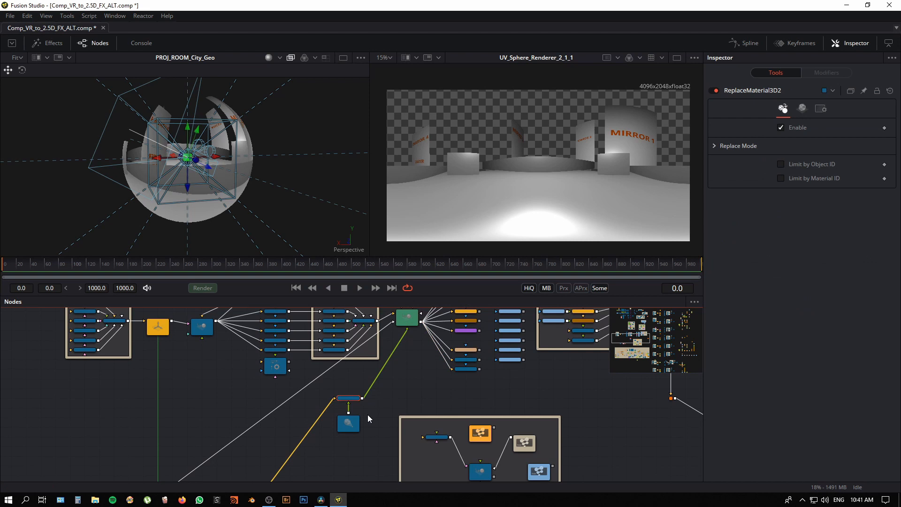
scroll(371, 409, up, 3)
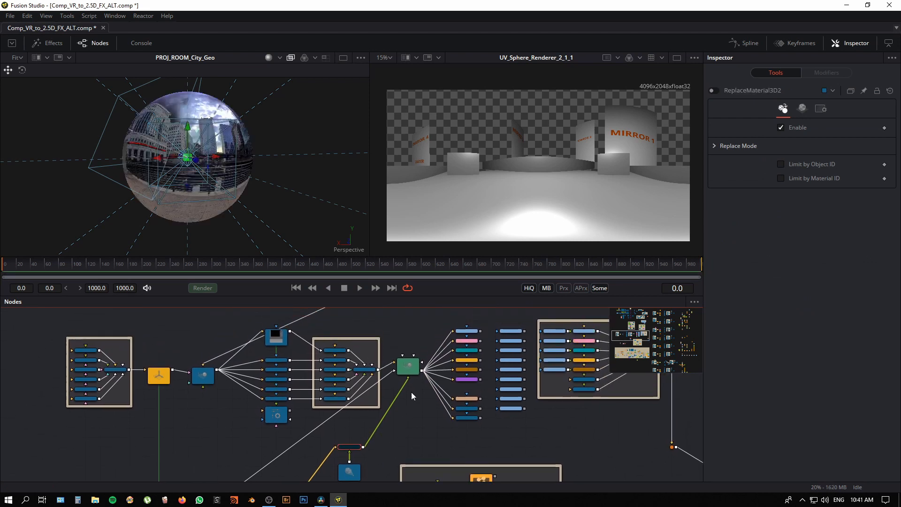
drag(404, 384, 370, 427)
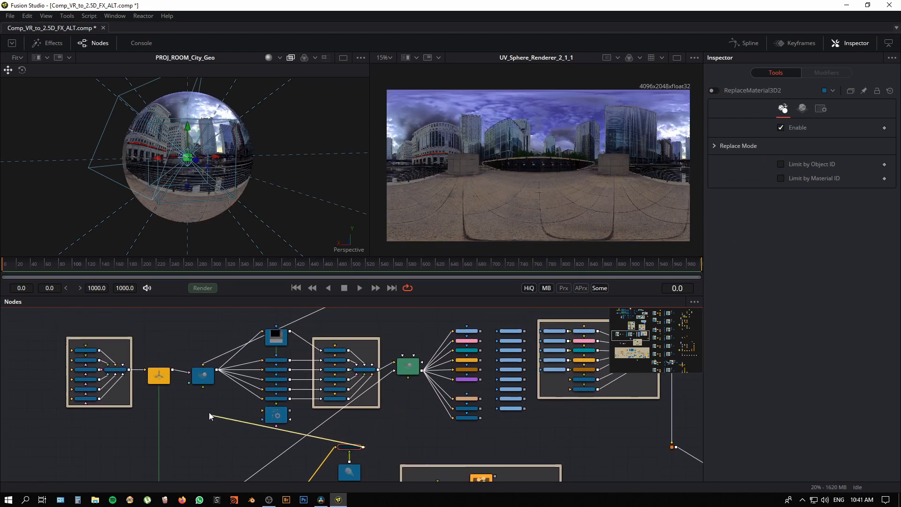
drag(210, 412, 216, 379)
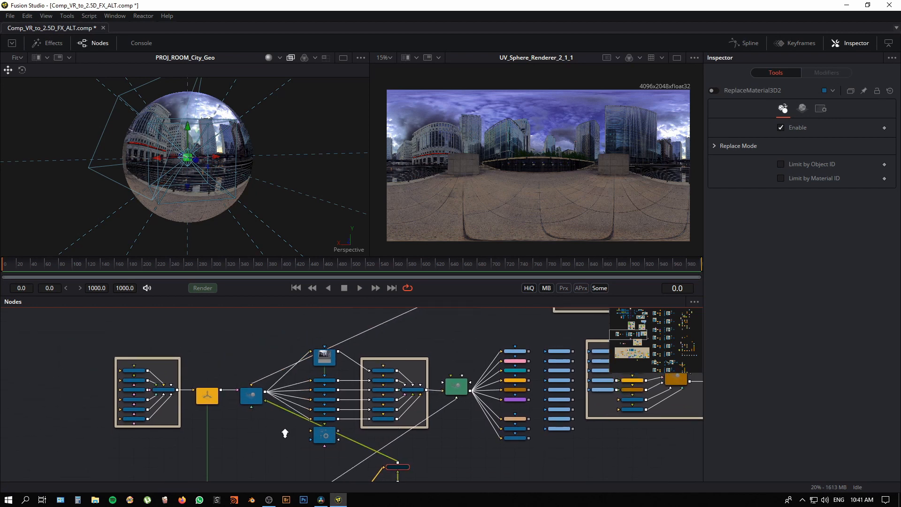
Step: Move the ReplaceMaterial3D1 output connection from INPUT_3D_4 to PROJ_ROOM_City_Geo
scroll(262, 438, up, 3)
drag(257, 443, 260, 407)
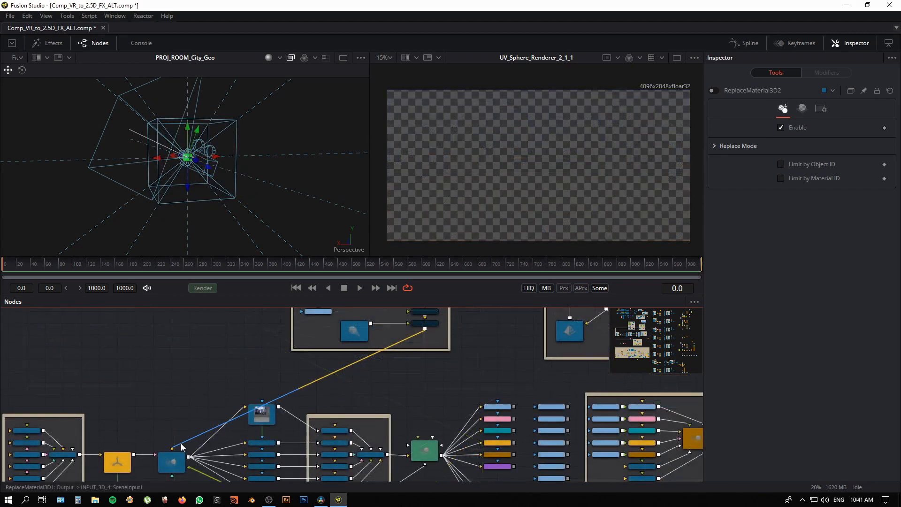
drag(181, 443, 353, 381)
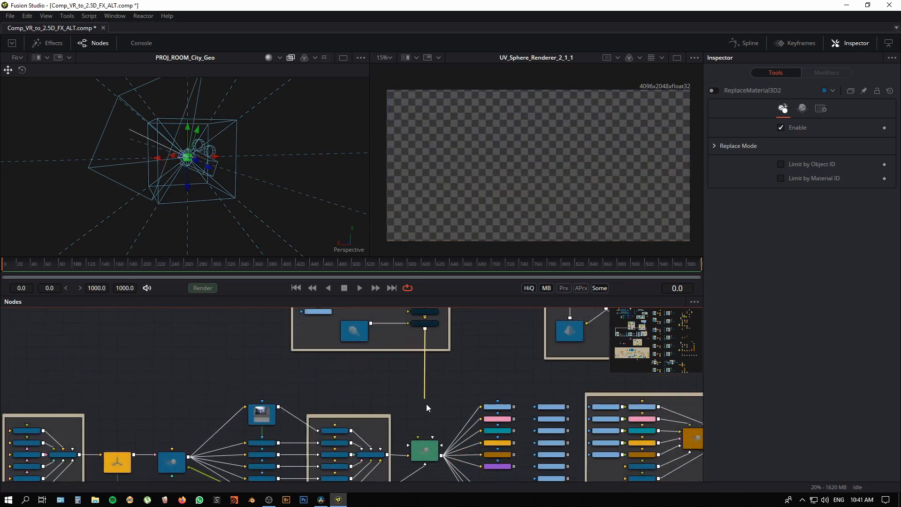
drag(432, 441, 412, 428)
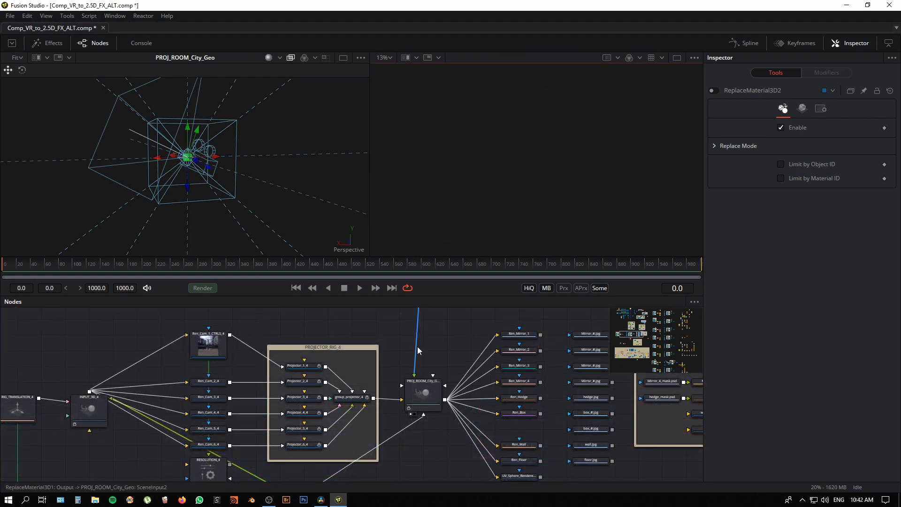
Step: Enable the replace-material node fed by Catcher1_4 so the city geometry catches the projection
drag(418, 347, 416, 477)
scroll(454, 402, up, 3)
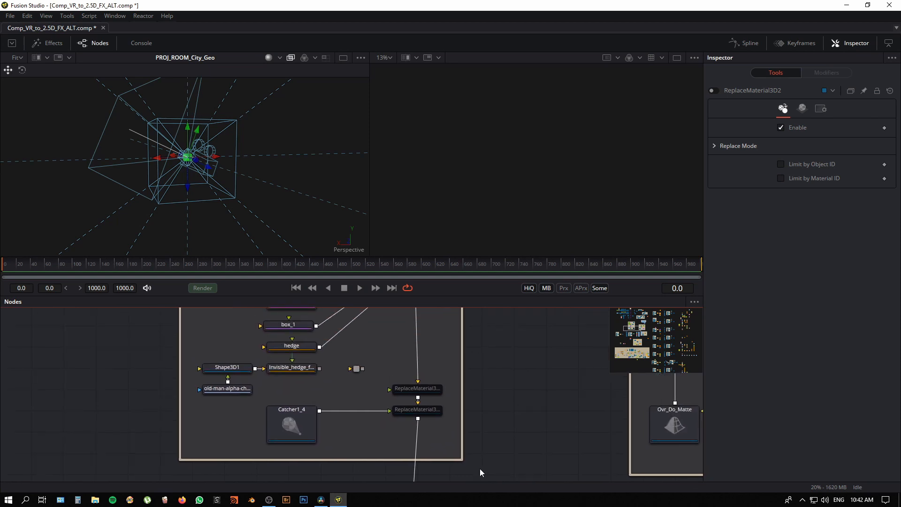
click(300, 424)
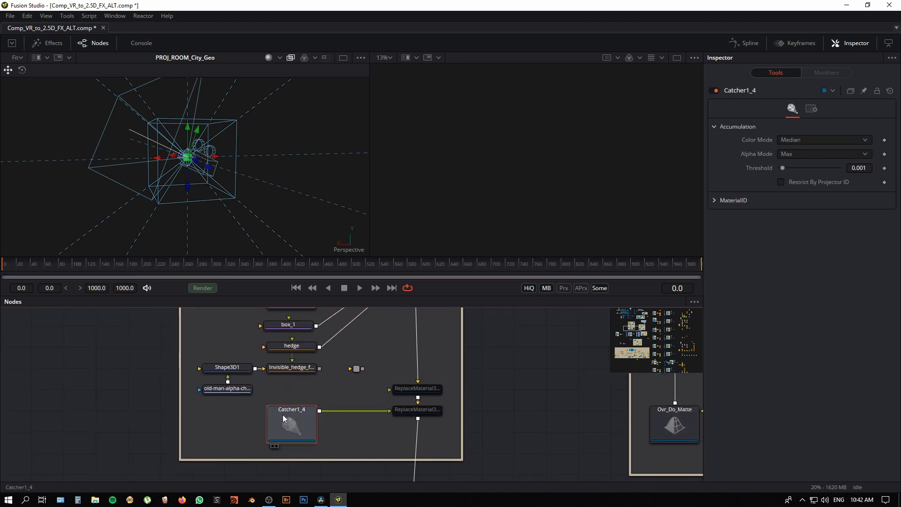
click(408, 411)
drag(505, 404, 504, 201)
Step: Orbit around the city geometry of PROJ_ROOM_City_Geo in the 3D viewer, examining the projected mirror planes and Mirror_1
click(424, 417)
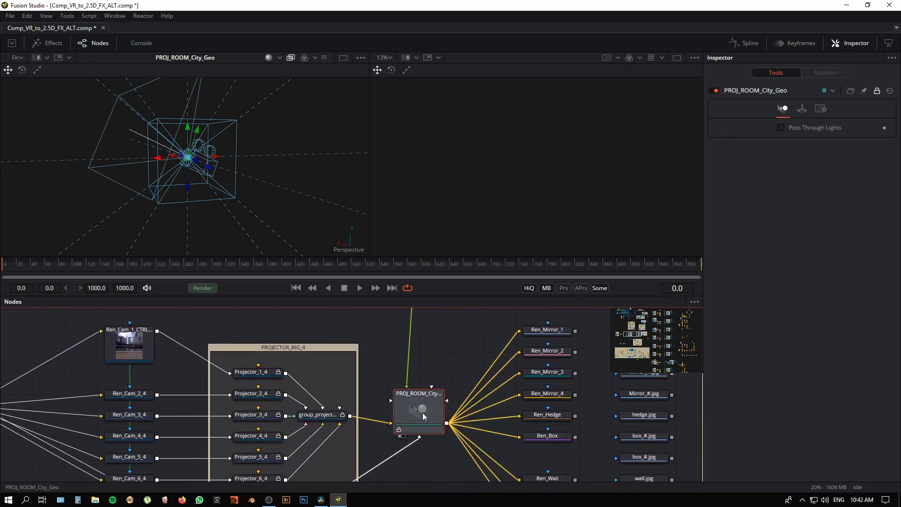
drag(262, 208, 262, 235)
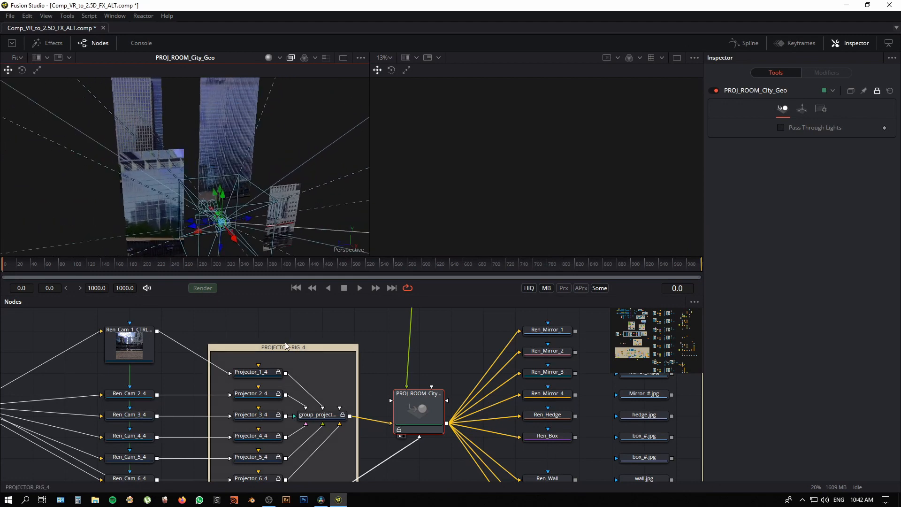
scroll(281, 328, down, 3)
drag(221, 344, 206, 352)
drag(111, 421, 175, 352)
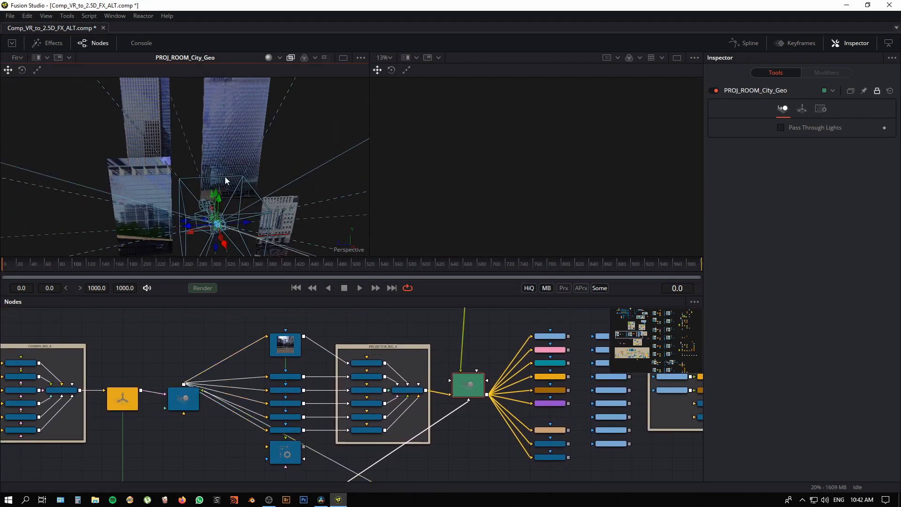
drag(224, 177, 262, 172)
click(239, 215)
drag(240, 216, 276, 235)
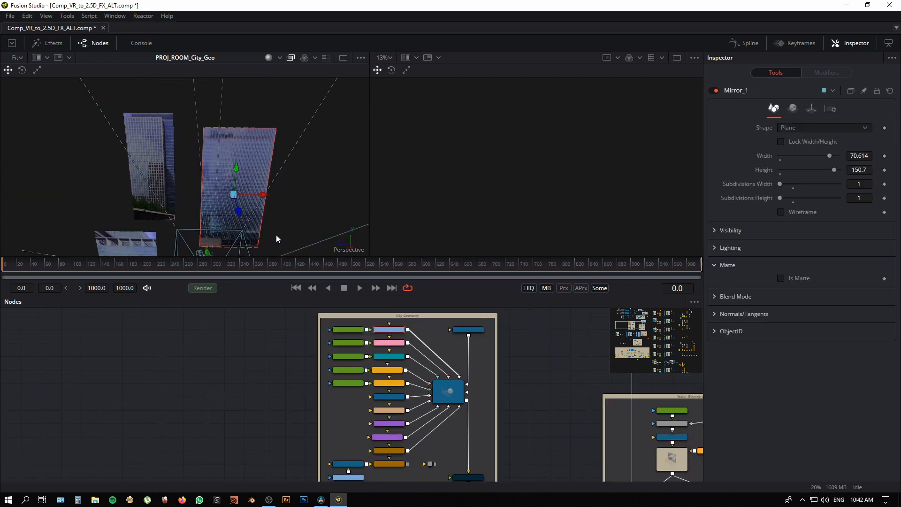
scroll(319, 202, up, 5)
drag(319, 202, 279, 208)
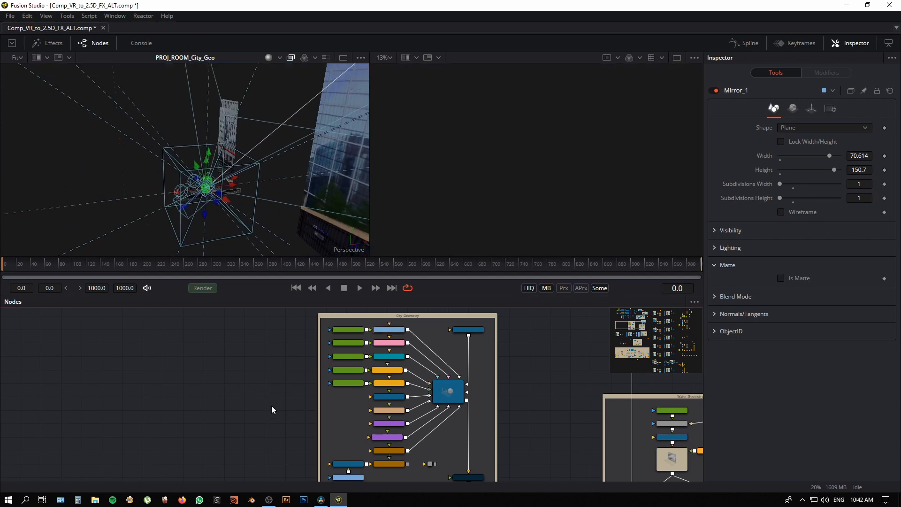
Step: Show INPUT_3D_4 in the second viewer and orbit closer to the textured Sphere_4 around the camera rig
drag(271, 410, 290, 417)
drag(454, 446, 470, 454)
click(266, 370)
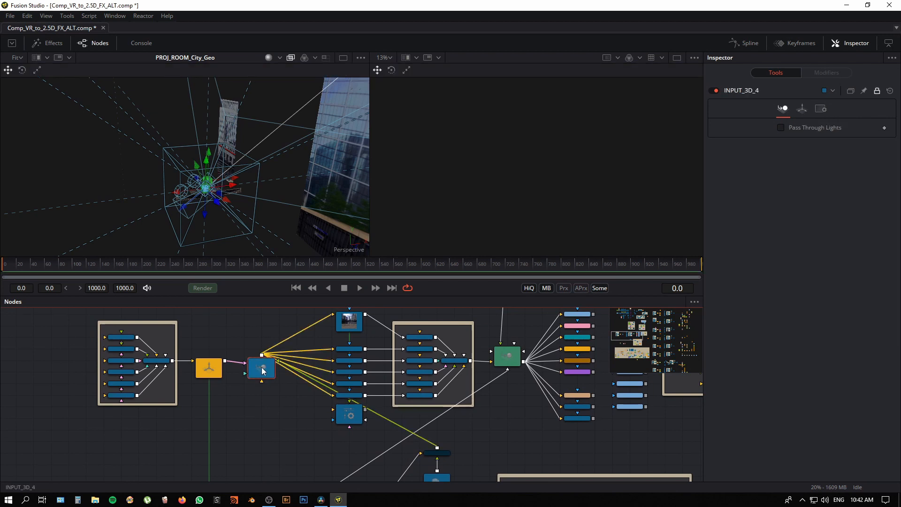
key(2)
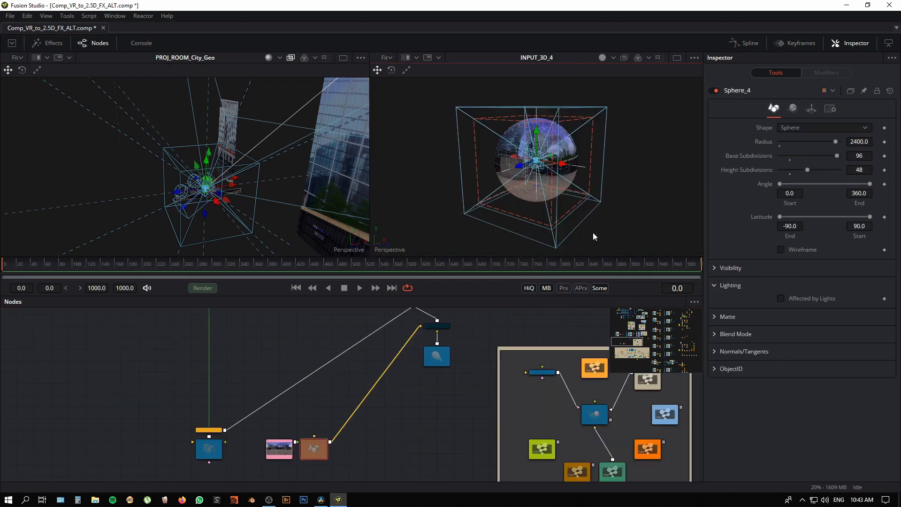
drag(541, 202, 587, 236)
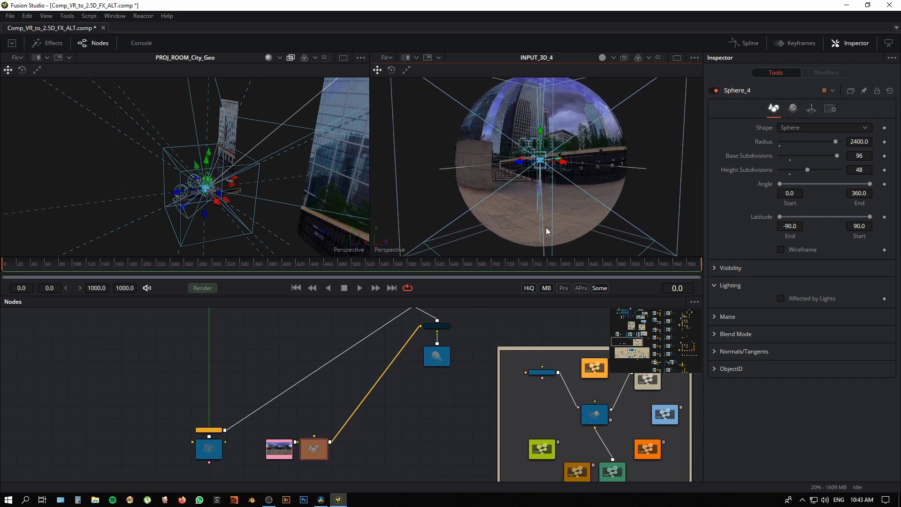
drag(249, 353, 300, 338)
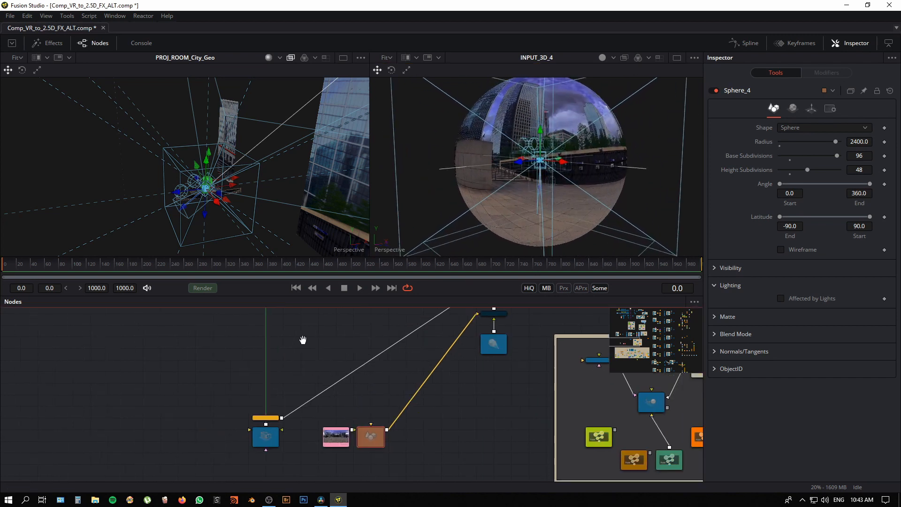
Step: Check the transform settings of Sphere_4 and of the camera rig's RIG_TRANSLATION_4 node
click(811, 110)
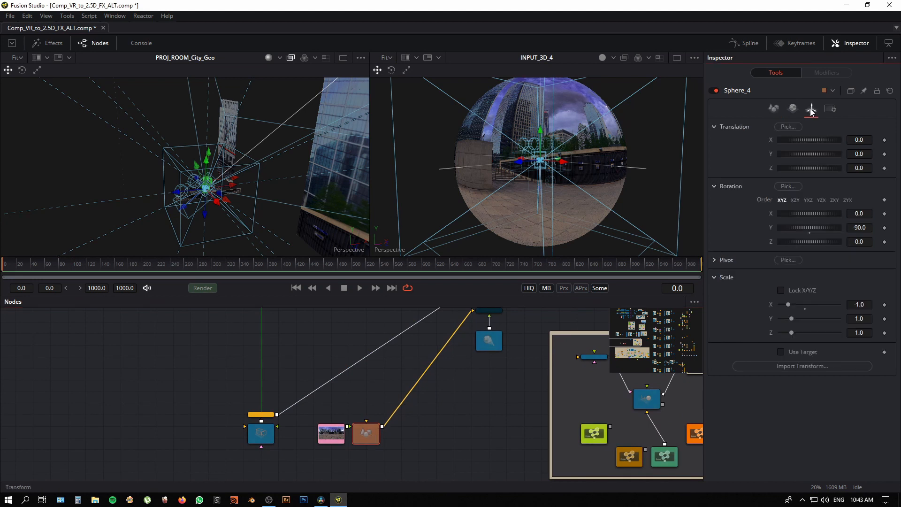
drag(303, 316, 346, 468)
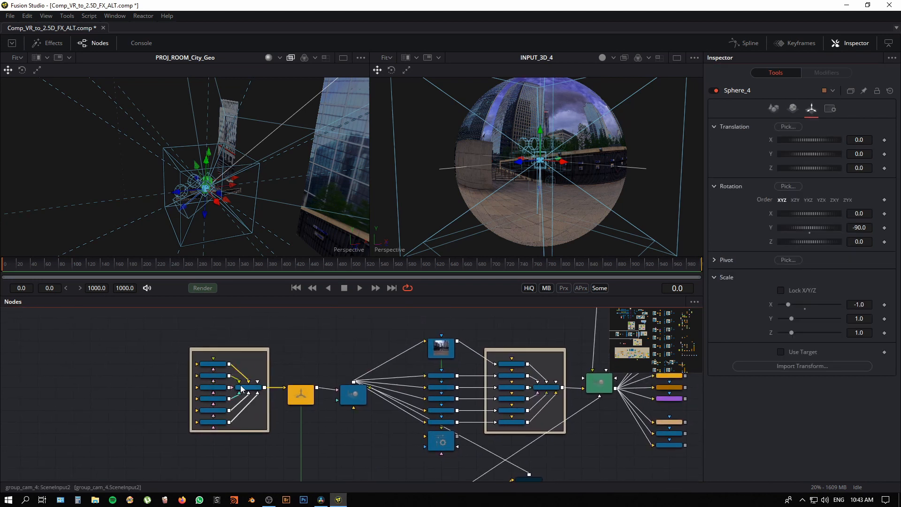
click(301, 396)
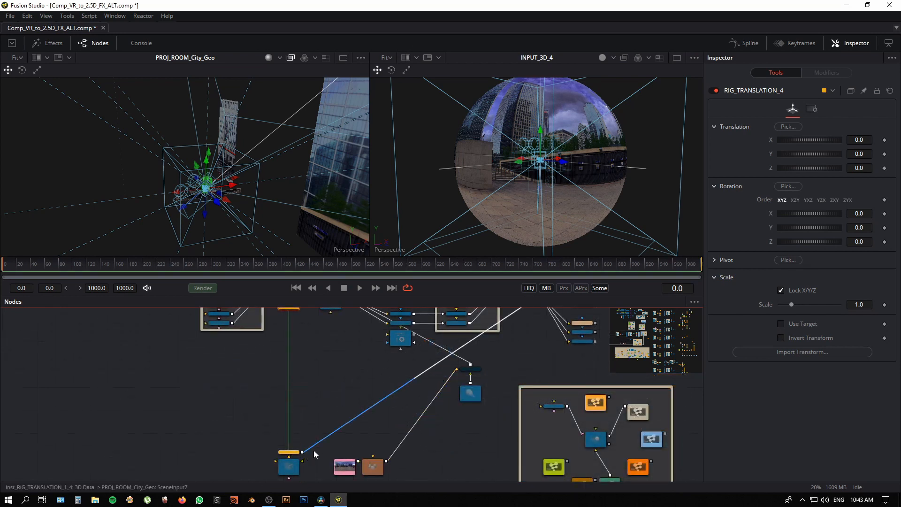
Step: Connect the output of Inst_RIG_TRANSLATION_1_4, above PREV_CAM_4, to the INPUT_3D_4 merge and select that merge
drag(489, 361, 481, 405)
drag(344, 423, 360, 380)
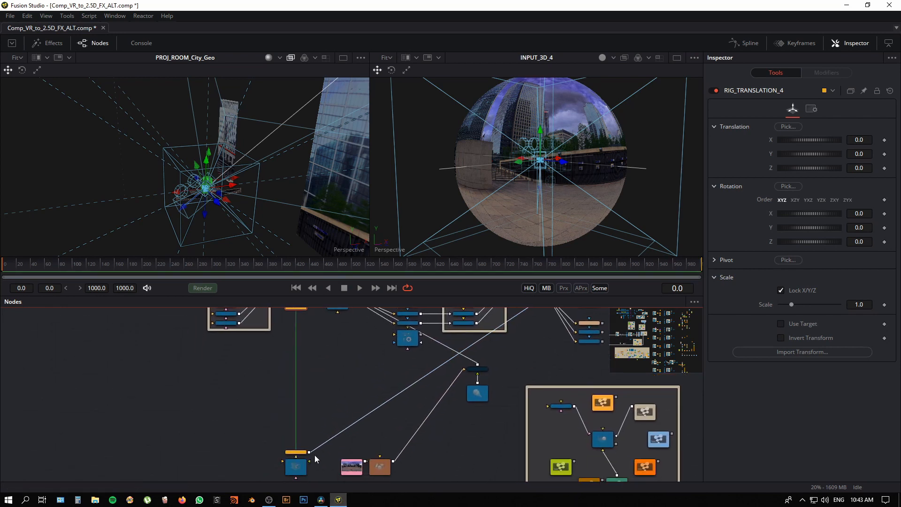
drag(301, 471, 432, 429)
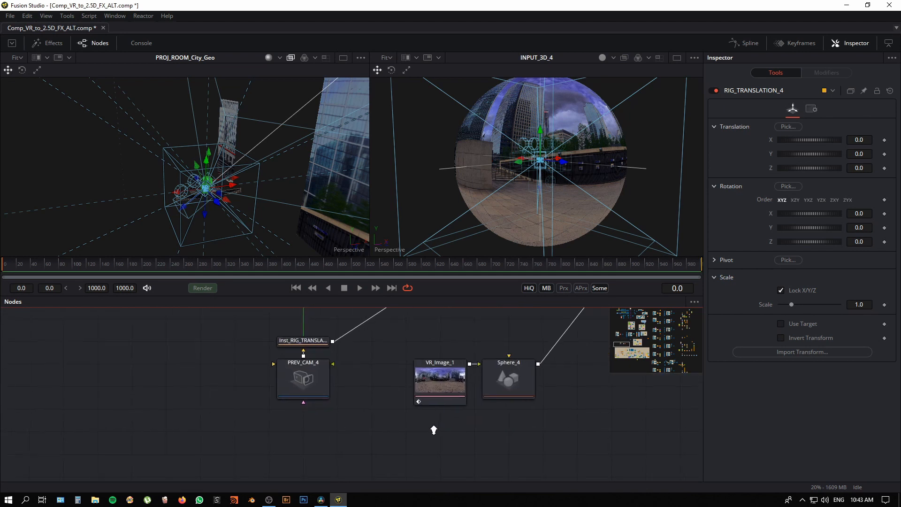
drag(358, 336, 325, 493)
scroll(388, 402, down, 3)
drag(377, 382, 364, 421)
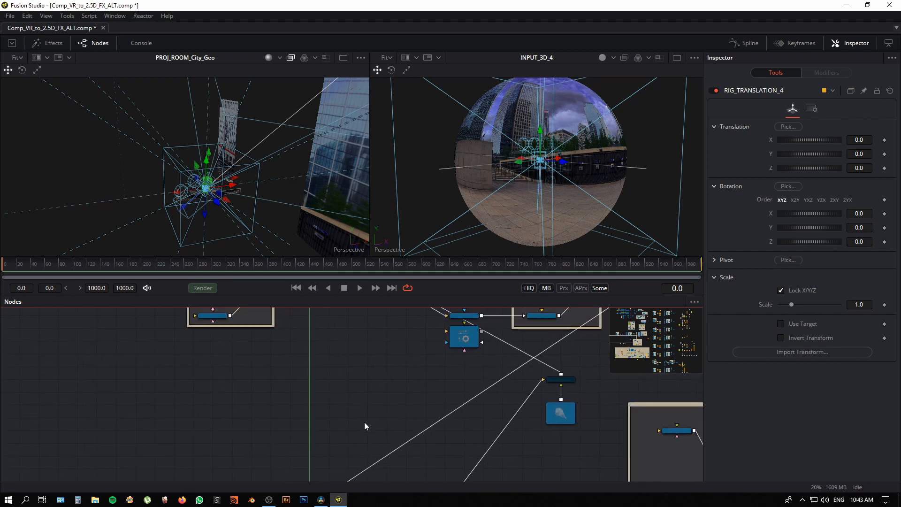
scroll(364, 422, down, 3)
drag(339, 456, 367, 337)
click(367, 337)
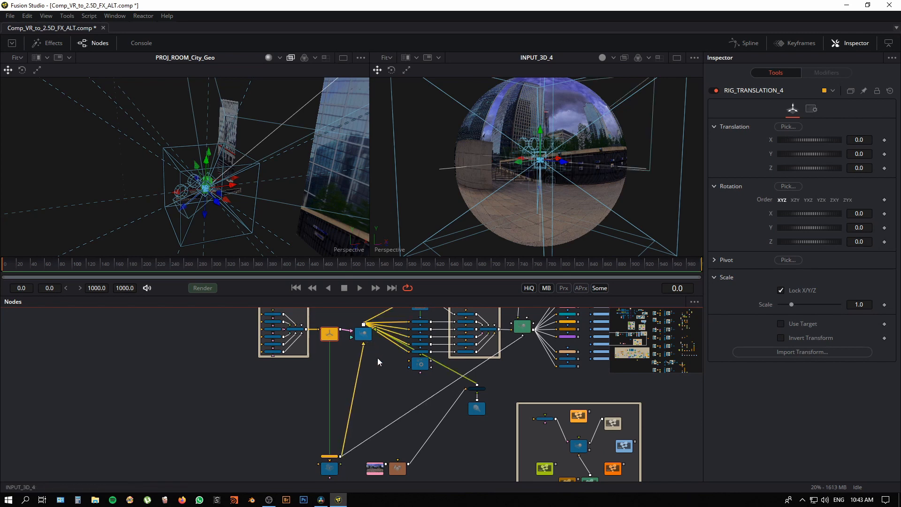
Step: Look through PREV_CAM_4 in the INPUT_3D_4 viewer and turn the view around the inside of the panoramic sphere
drag(352, 440, 357, 469)
scroll(361, 393, up, 5)
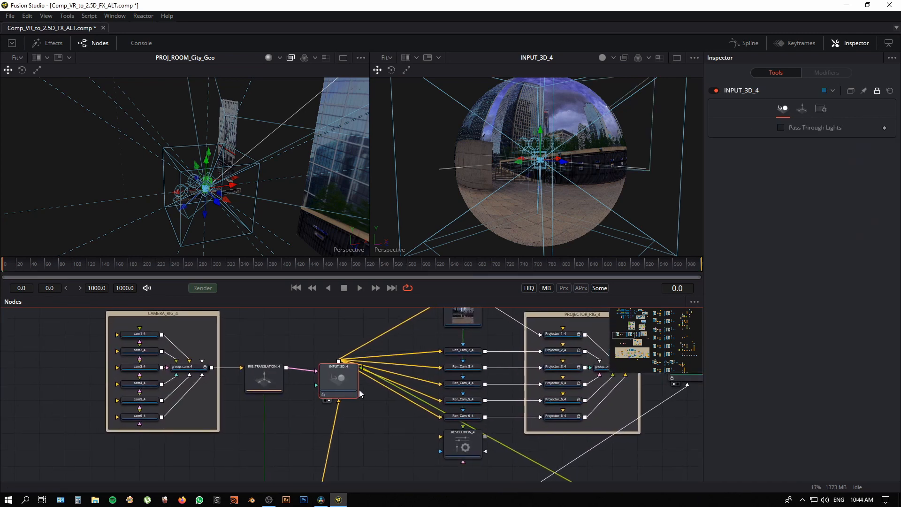
right_click(390, 252)
click(435, 314)
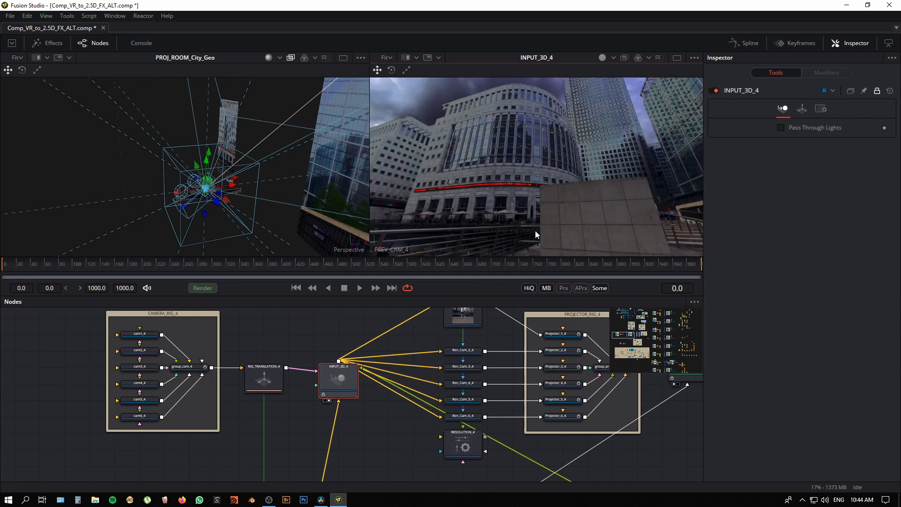
drag(535, 230, 613, 168)
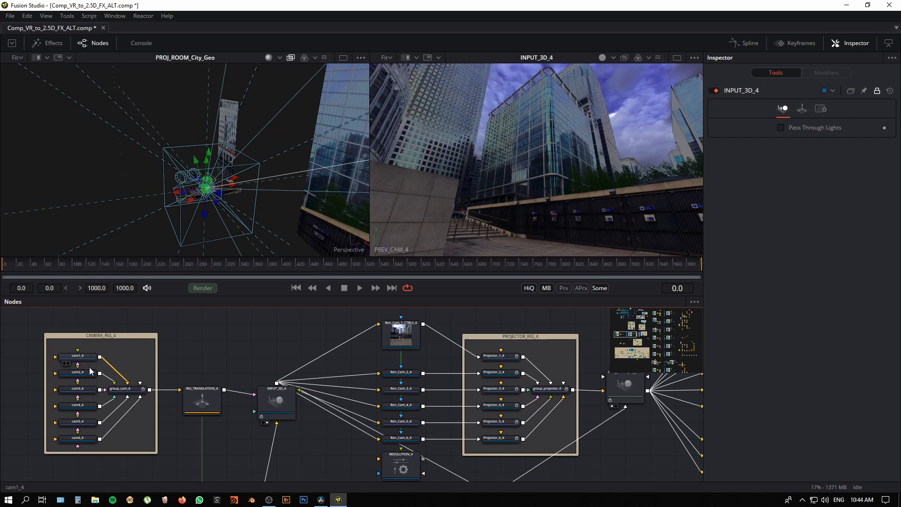
Step: Check the cam1_4 settings and view the outputs of the render nodes from Ren_Cam_1_CTRLS_4 to Ren_Cam_4_4 in turn
click(89, 367)
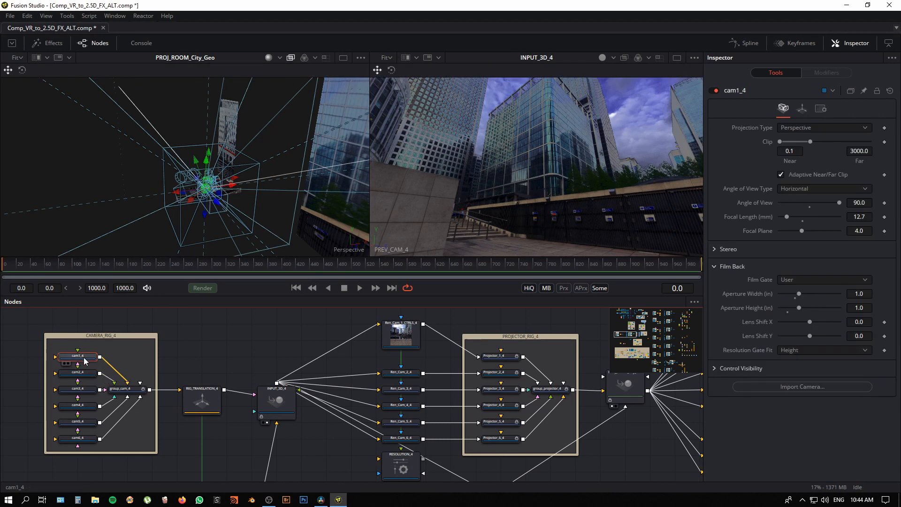
click(396, 336)
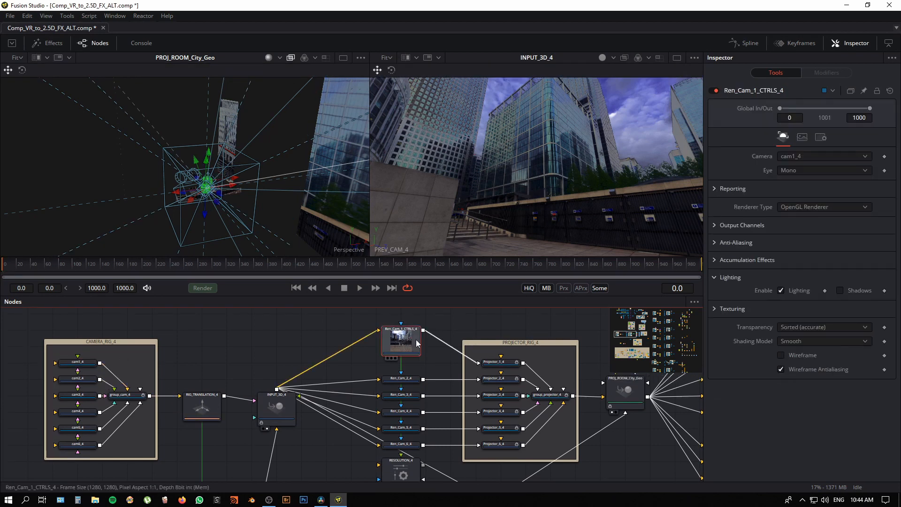
drag(400, 347, 482, 238)
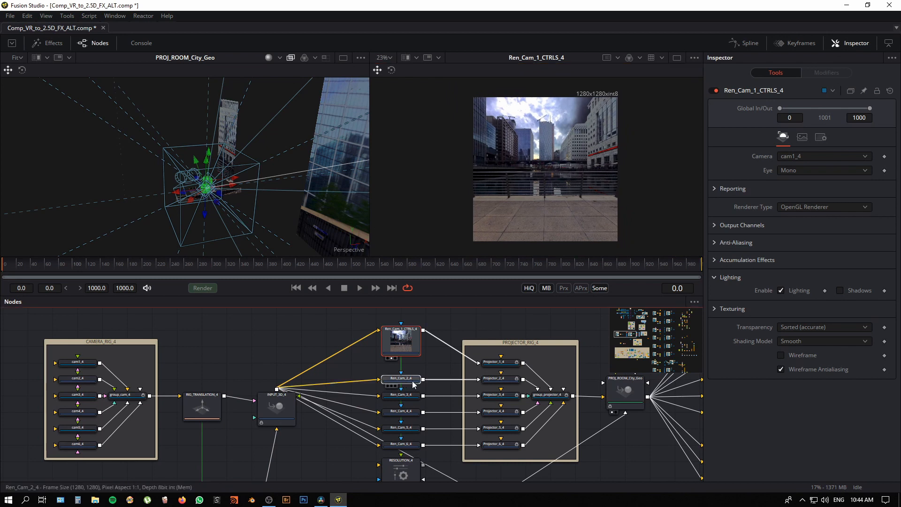
drag(402, 379, 563, 188)
click(409, 397)
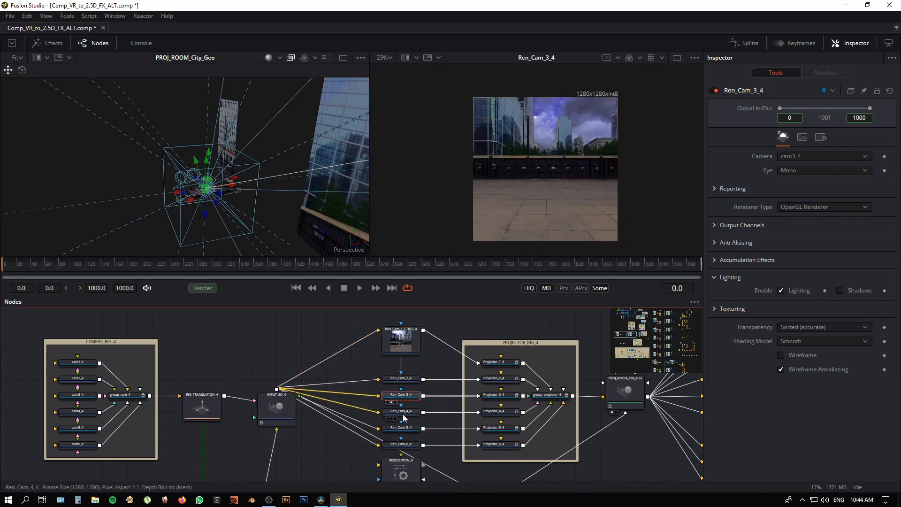
drag(407, 416, 567, 168)
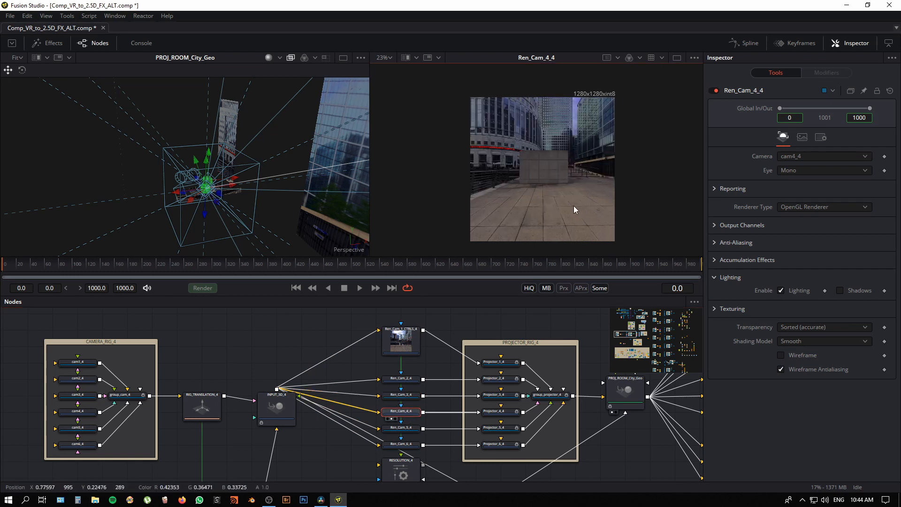
Step: Inspect Projector_4_4 and PROJ_ROOM_City_Geo, and orbit around the projected city geometry in the first viewer
drag(489, 377, 343, 358)
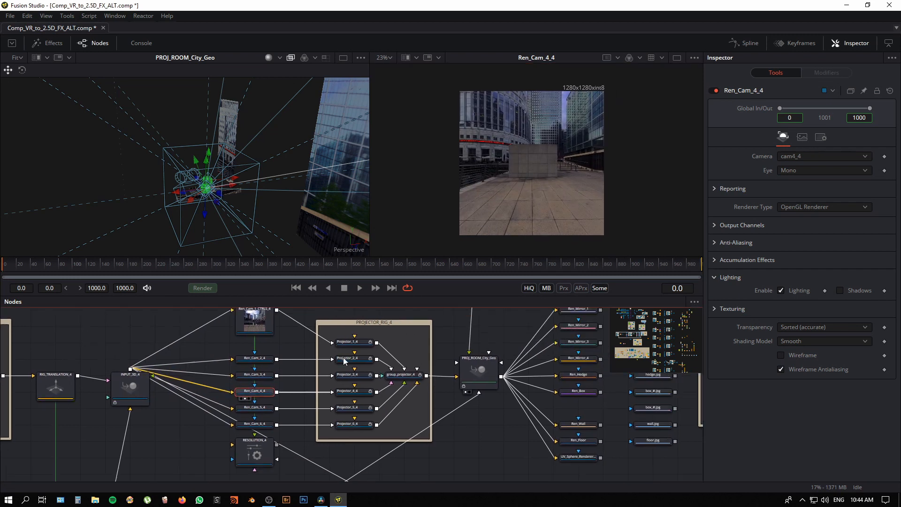
click(357, 391)
drag(463, 418, 400, 438)
click(419, 391)
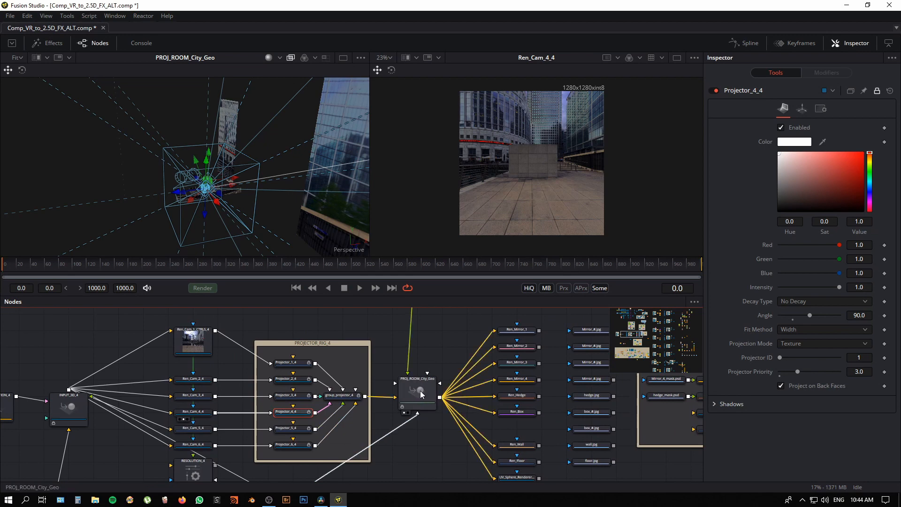
drag(283, 215, 264, 205)
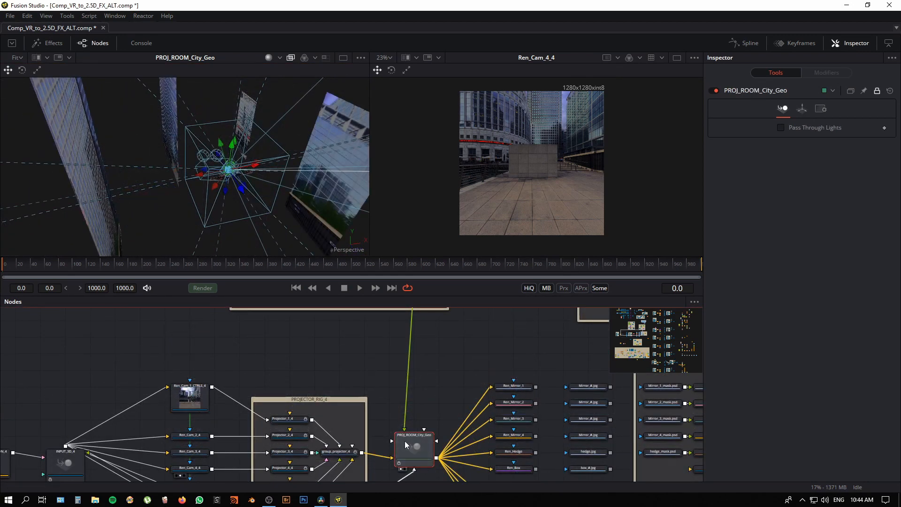
Step: Isolate the Mirror_1 plane by connecting its output to the input of ReplaceMaterial3D5 in place of the city geometry merge
drag(427, 405, 417, 345)
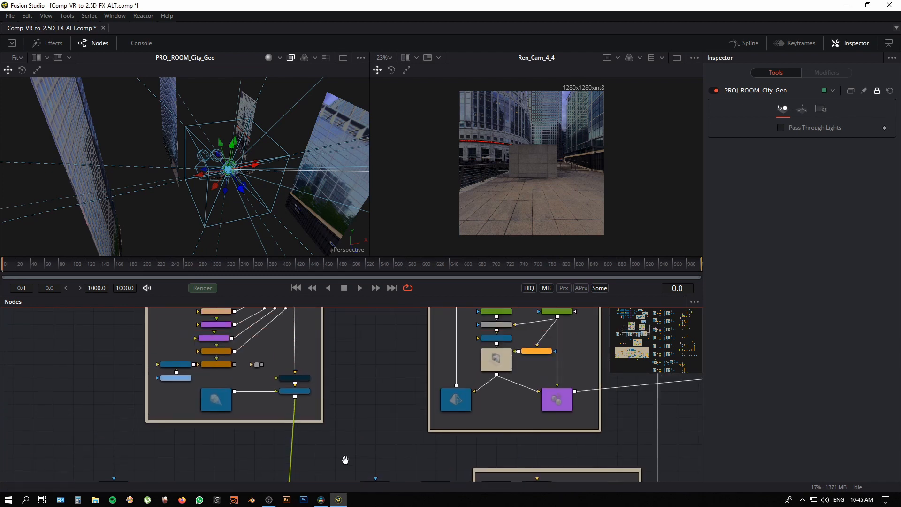
drag(346, 382, 413, 423)
drag(261, 202, 232, 195)
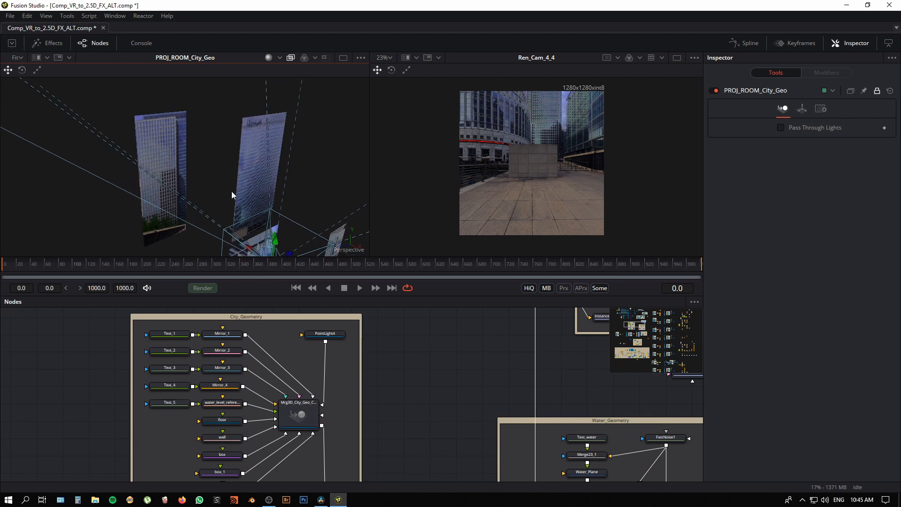
click(251, 181)
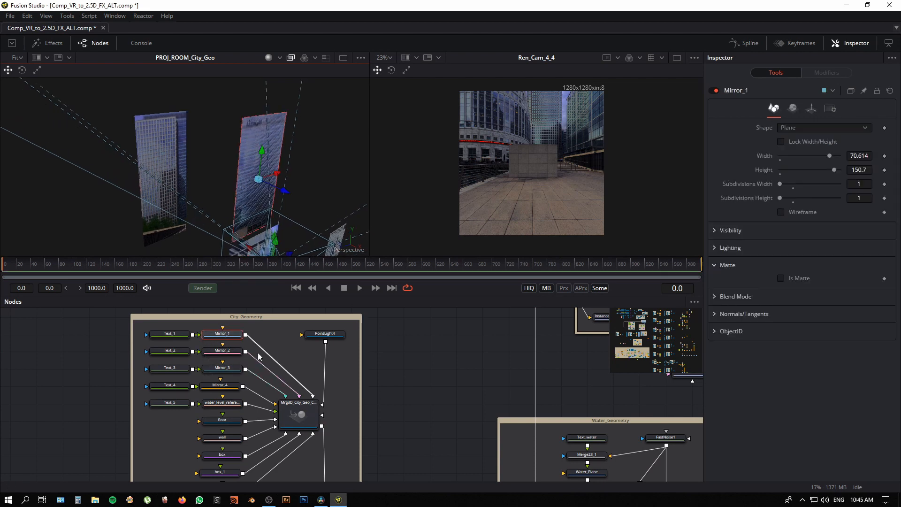
scroll(258, 356, down, 3)
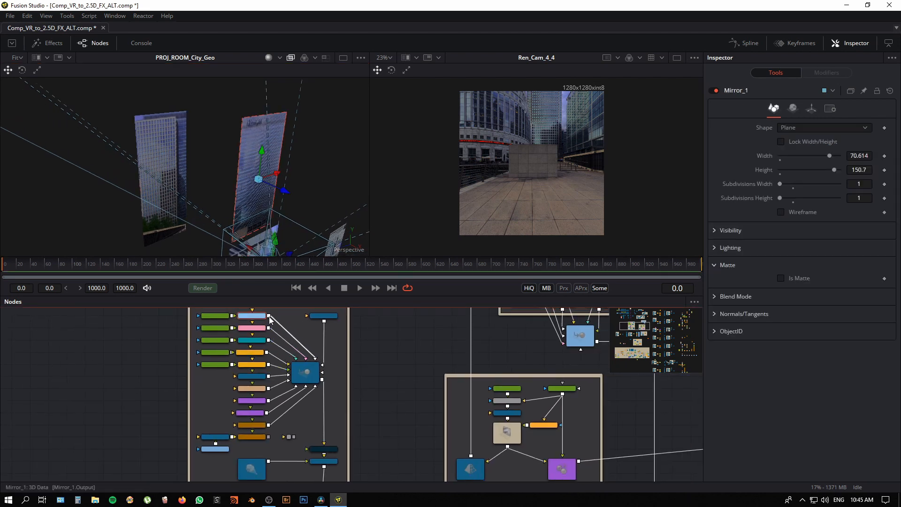
drag(270, 319, 305, 449)
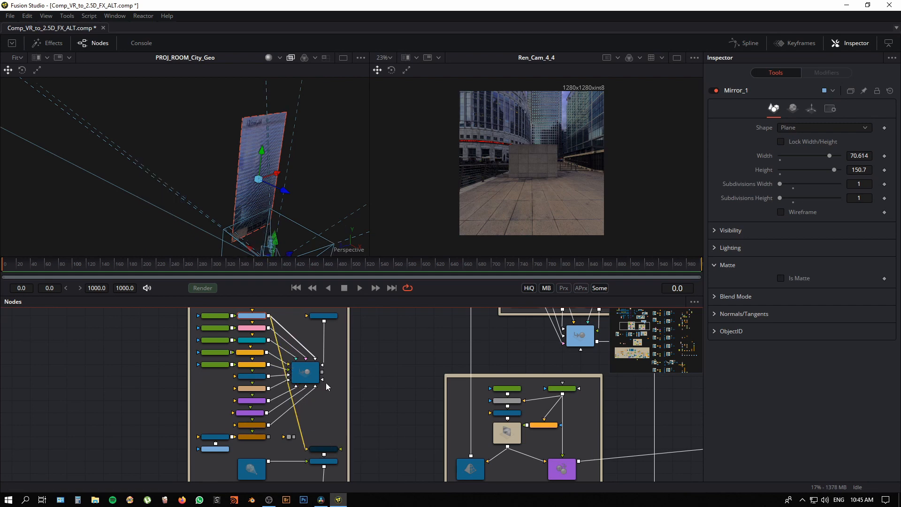
drag(309, 234, 286, 205)
Step: Inspect the renderer and image size settings of the Ren_Mirror_1 node
drag(353, 368, 281, 173)
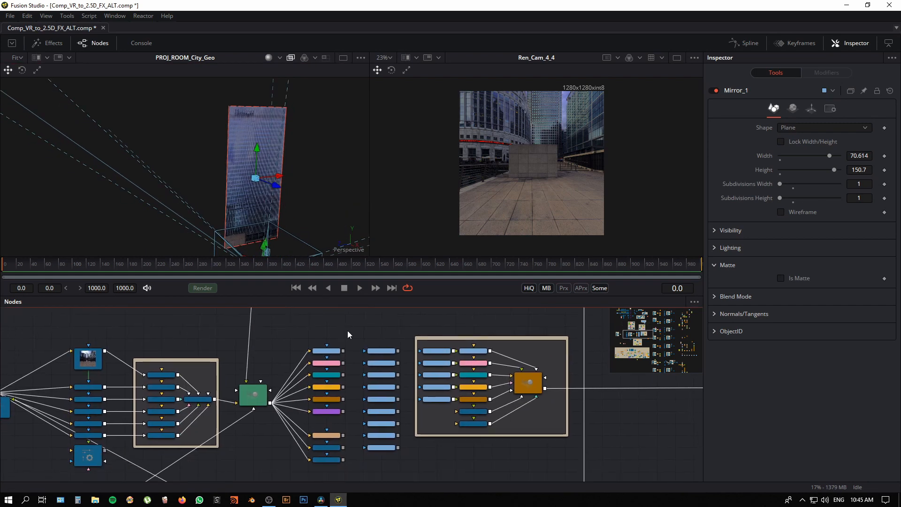
drag(347, 331, 392, 326)
click(354, 353)
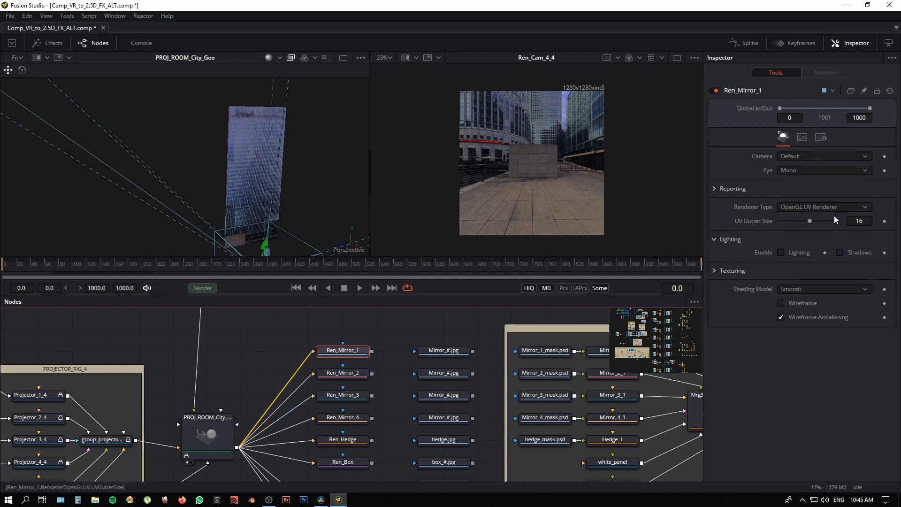
click(802, 138)
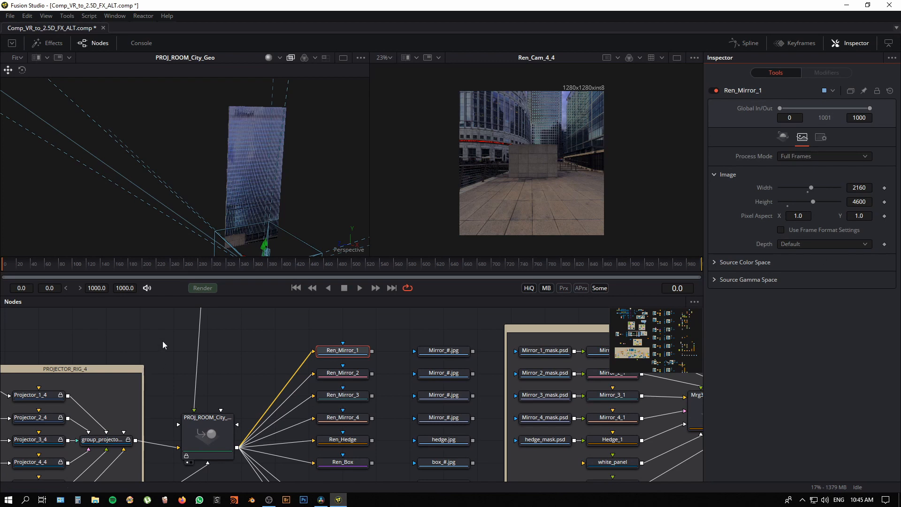
Step: Show Ren_Mirror_1 in the second viewer and examine the unwrapped facade texture both whole and close up
key(2)
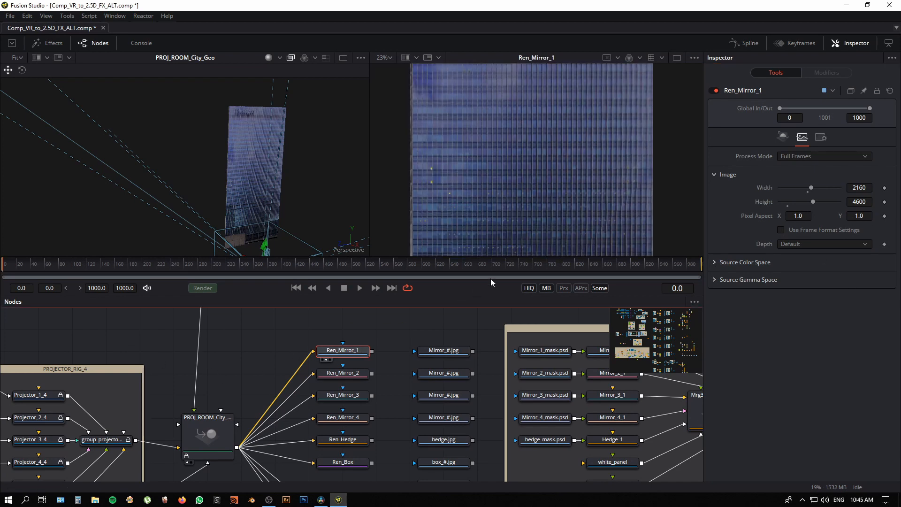
scroll(466, 241, down, 4)
scroll(535, 188, down, 1)
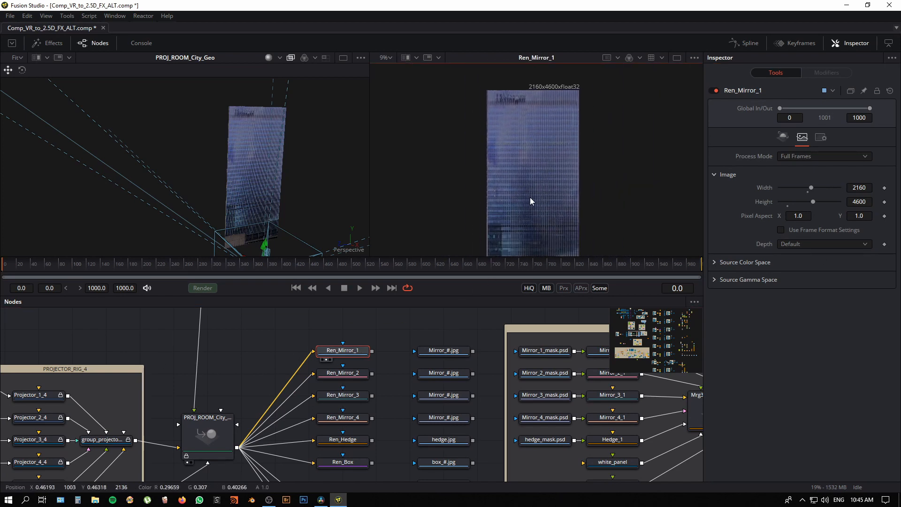
drag(509, 183, 523, 172)
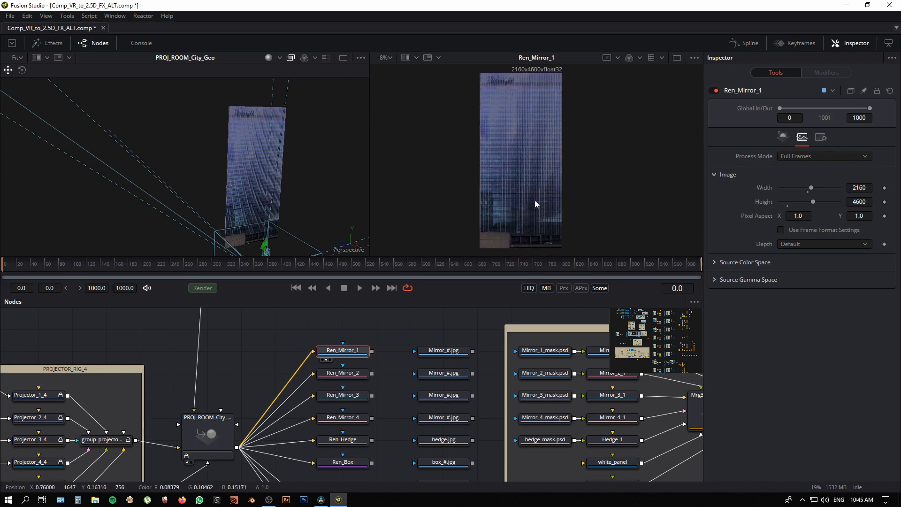
scroll(523, 152, up, 4)
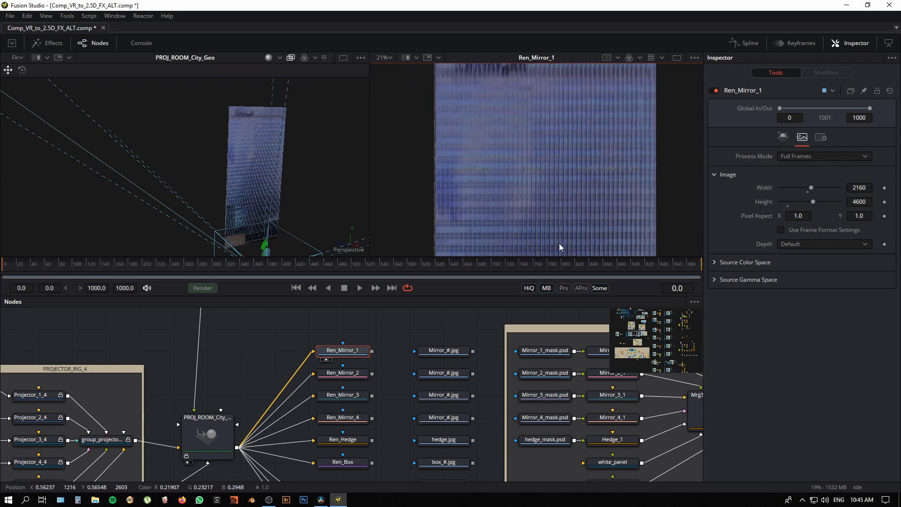
scroll(548, 120, down, 2)
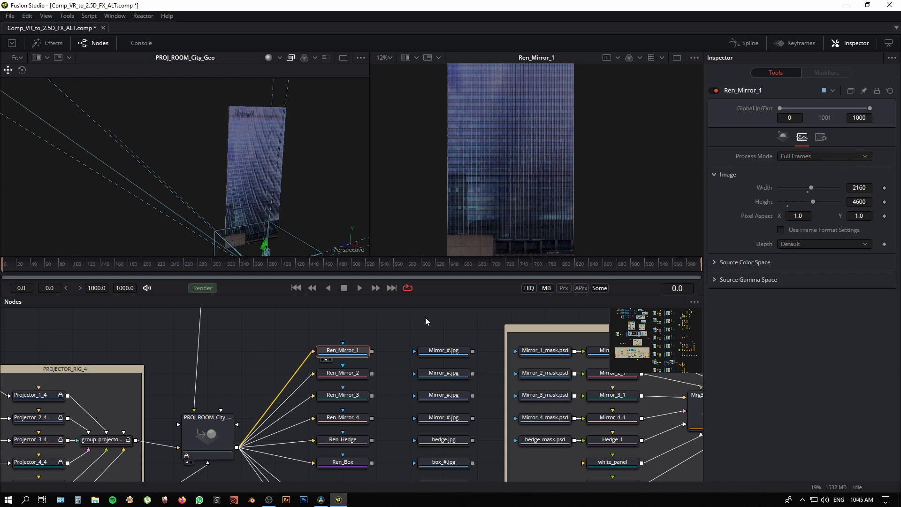
Step: Switch the projection to the Mirror_2 plane by connecting its output to the ReplaceMaterial3D5 input instead of Mirror_1
drag(400, 328, 447, 481)
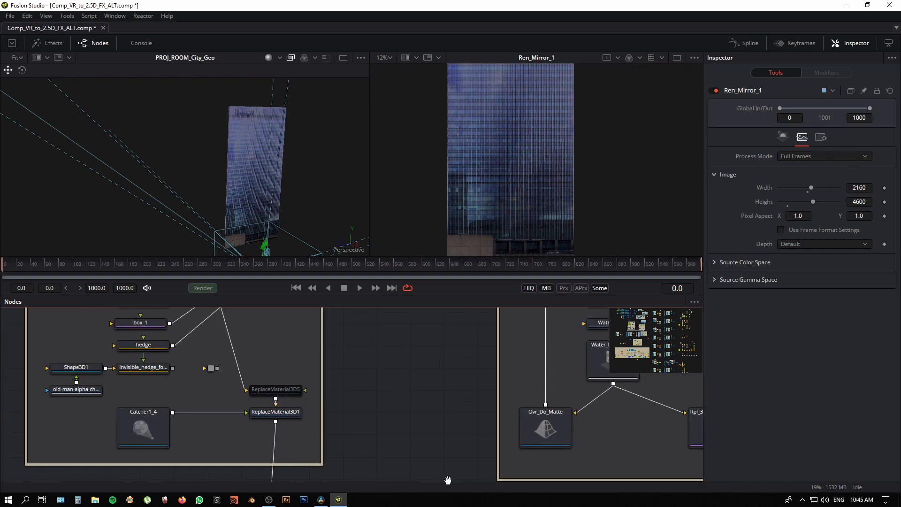
drag(379, 311, 461, 467)
drag(449, 385, 421, 363)
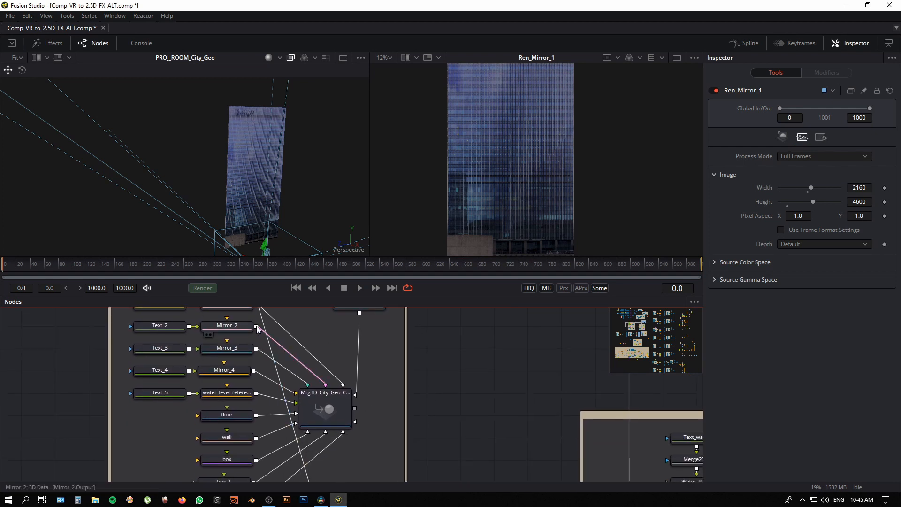
drag(257, 329, 334, 457)
Step: Show the Ren_Mirror_2 render of the isolated plane in the second viewer
drag(436, 441, 416, 328)
drag(483, 446, 442, 405)
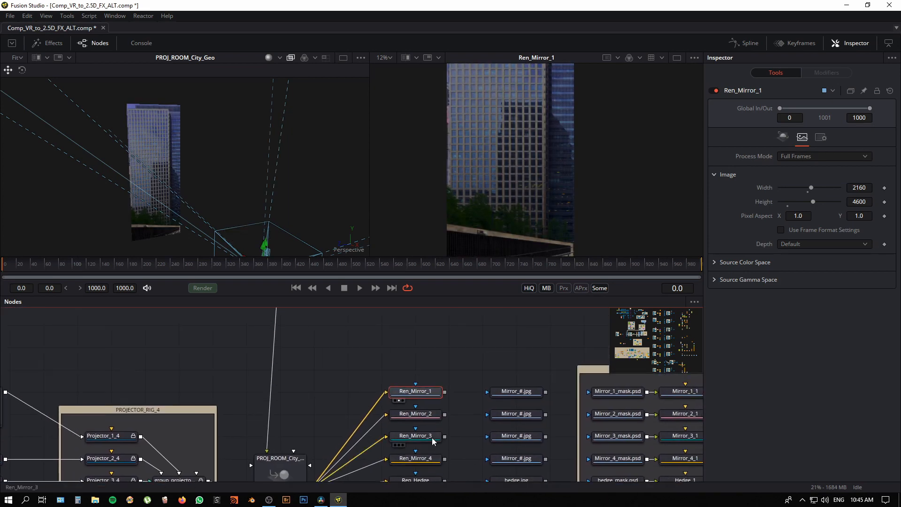
click(419, 415)
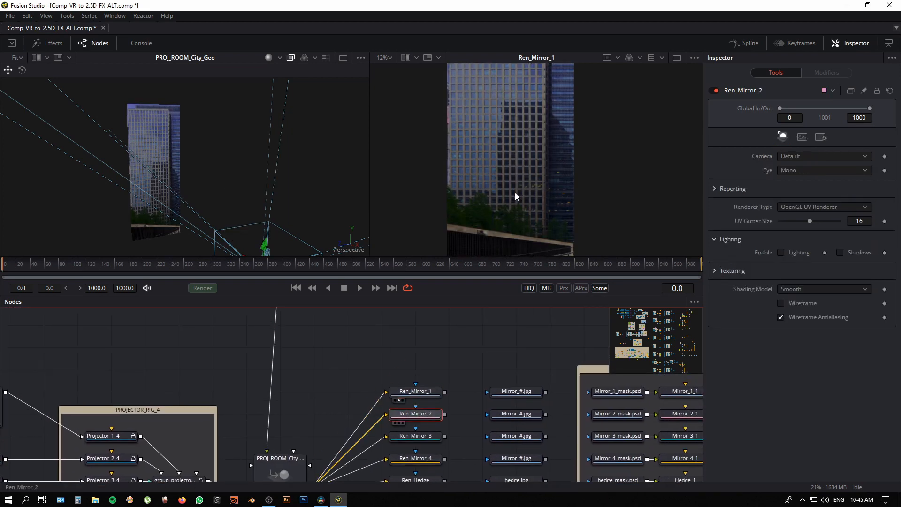
key(2)
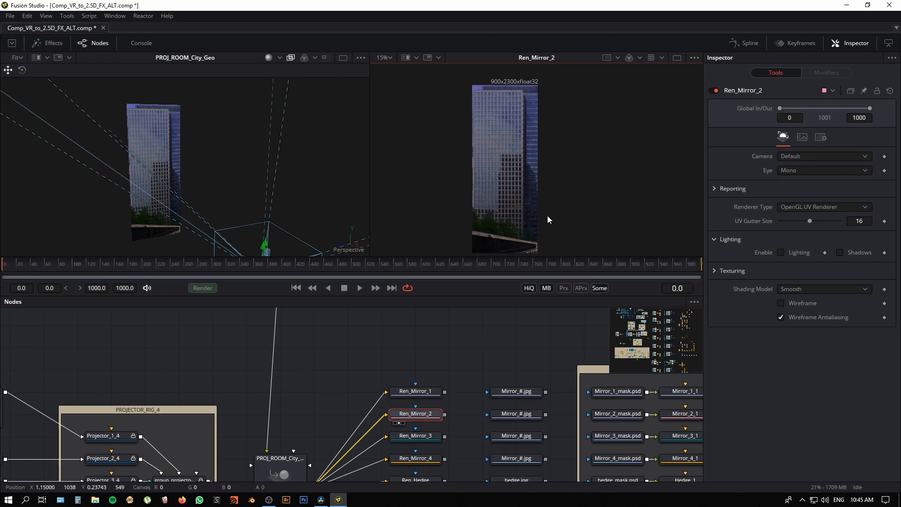
Step: Inspect Ren_Mirror_2's image size settings and compare its unwrapped texture close up with the projected plane in the 3D view
scroll(403, 412, down, 3)
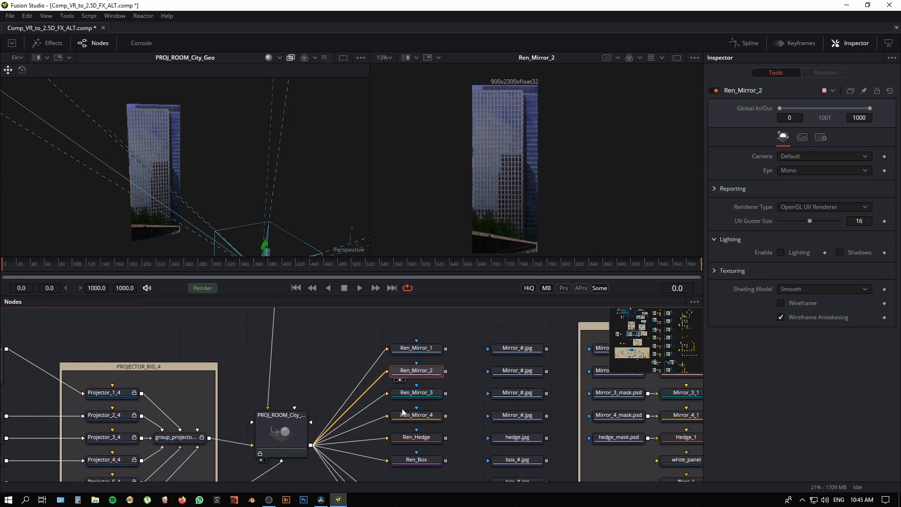
click(803, 138)
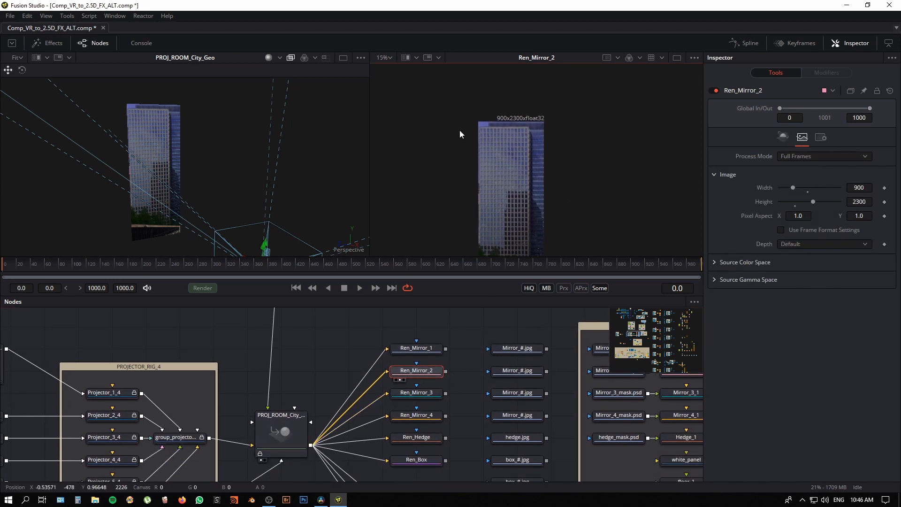
scroll(561, 136, up, 3)
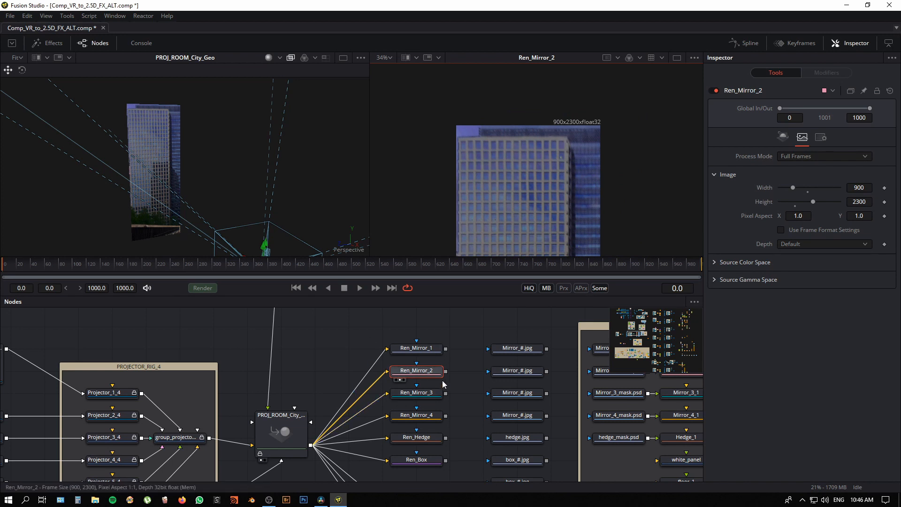
scroll(474, 216, down, 2)
scroll(474, 212, down, 4)
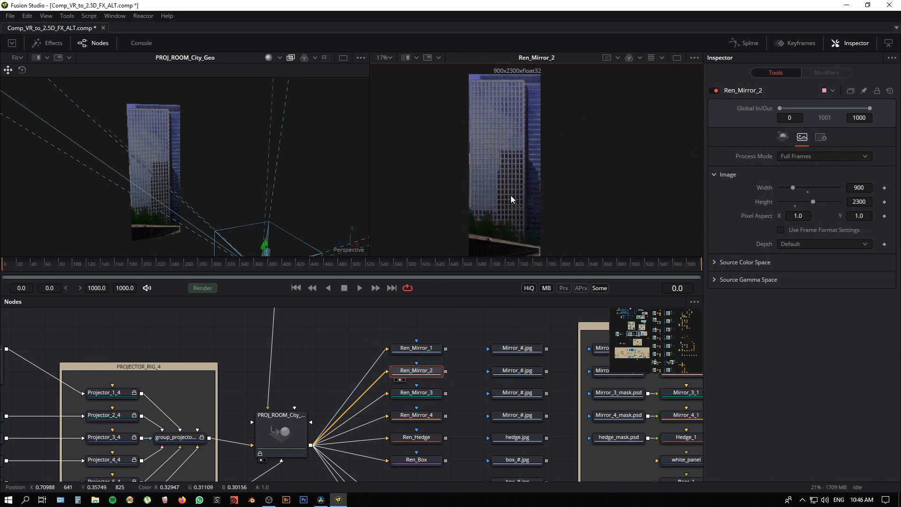
drag(209, 181, 162, 183)
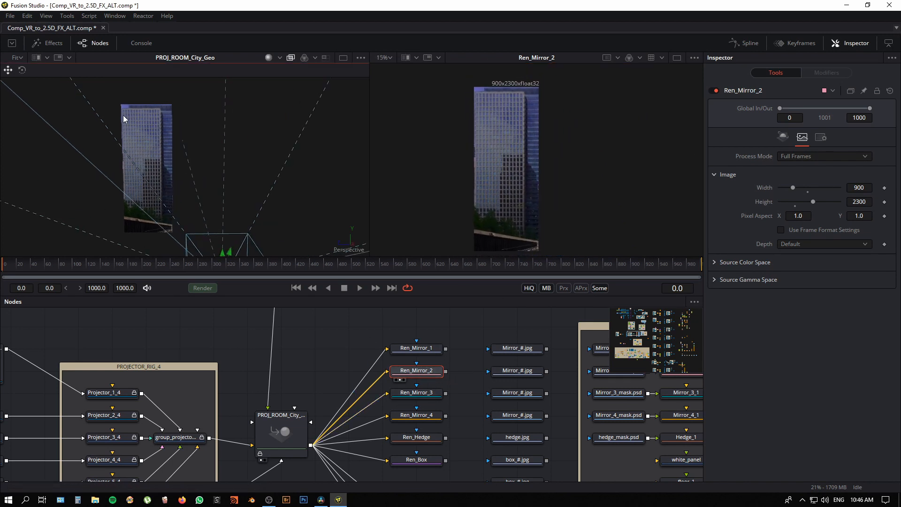
drag(125, 119, 169, 171)
Step: Reconnect the city geometry merge output to the ReplaceMaterial3D5 input in place of the Mirror_2 plane
click(173, 168)
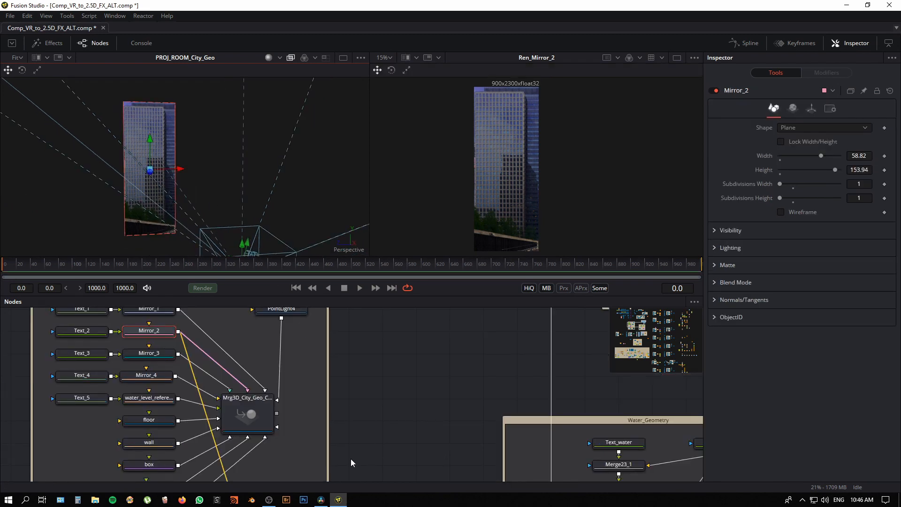
scroll(350, 458, down, 5)
scroll(394, 424, down, 1)
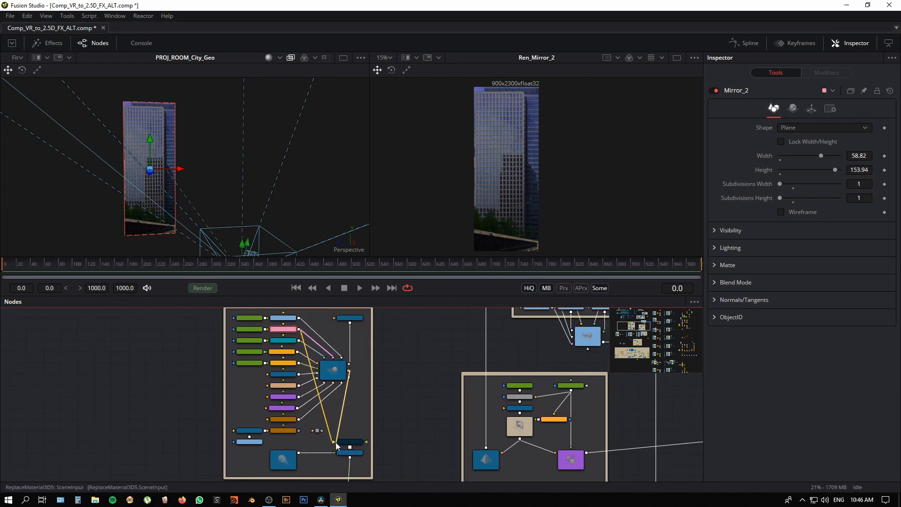
drag(411, 461, 364, 318)
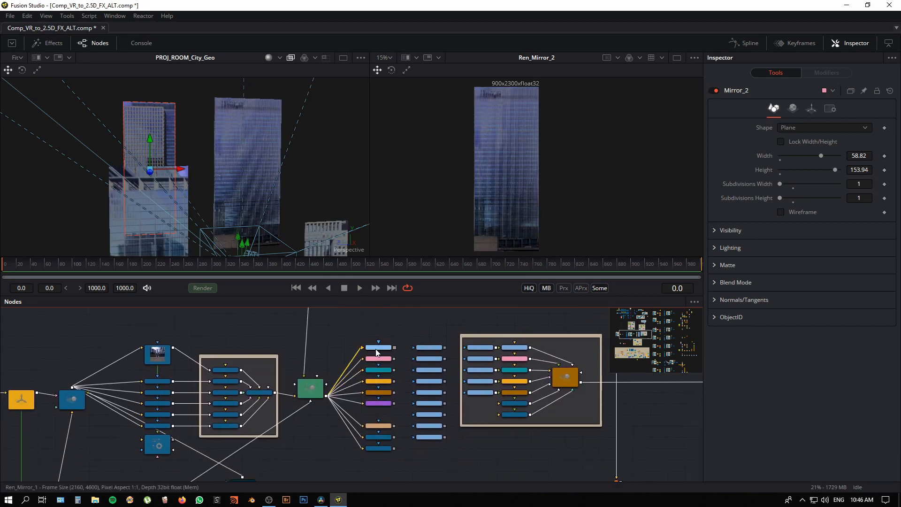
Step: Show the loader holding the saved Mirror_1.jpg texture in the second viewer
scroll(377, 408, up, 5)
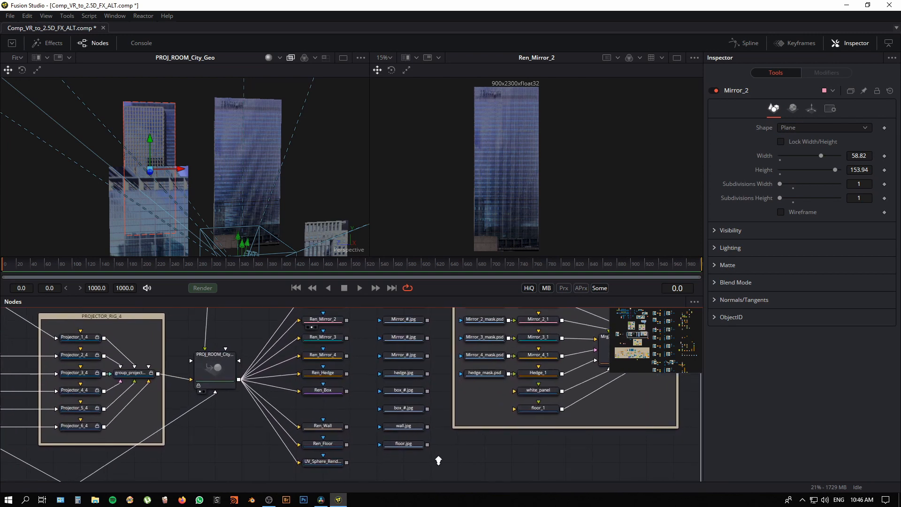
drag(360, 398, 348, 448)
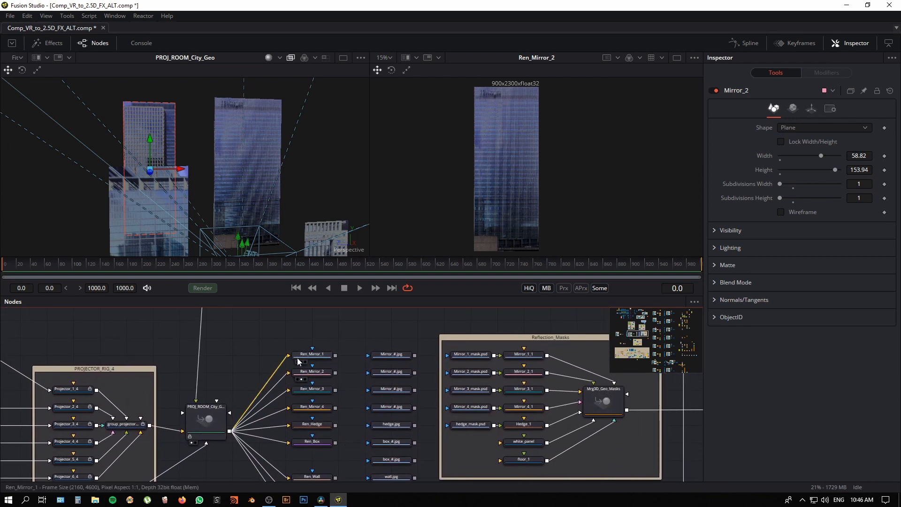
click(398, 356)
drag(397, 356, 389, 332)
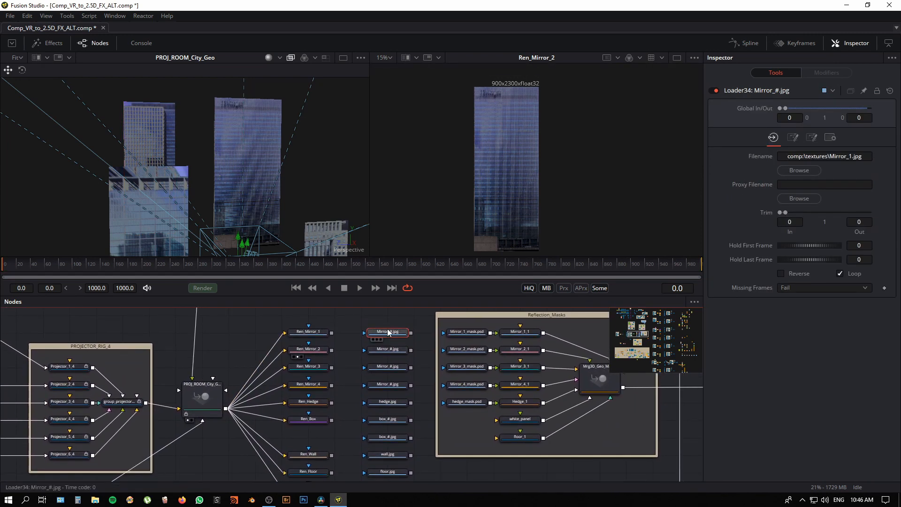
key(2)
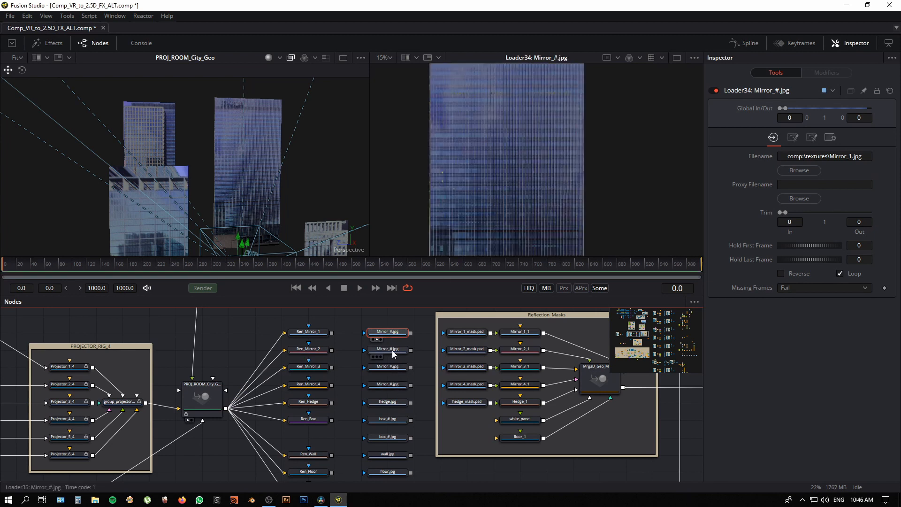
Step: View the saved Mirror_2.jpg, Mirror_3.jpg and Mirror_4.jpg textures one after another in the second viewer
click(392, 350)
key(2)
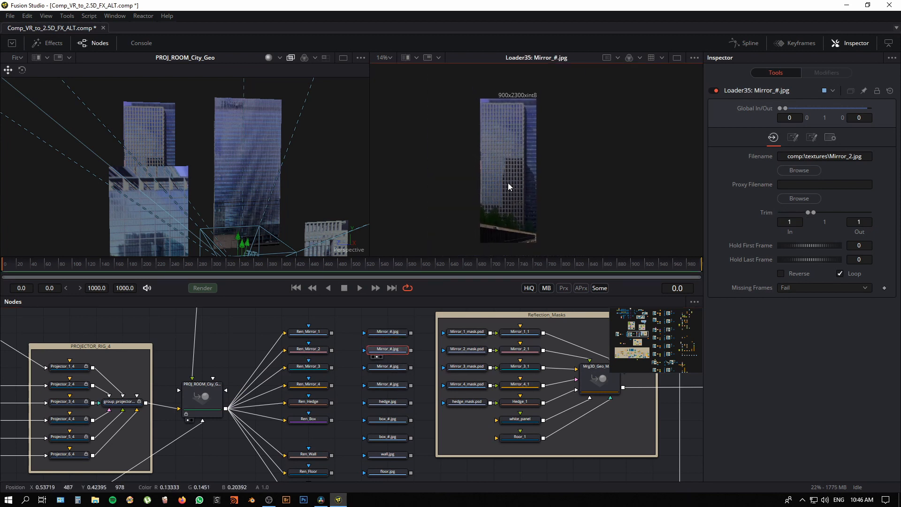
click(397, 366)
key(2)
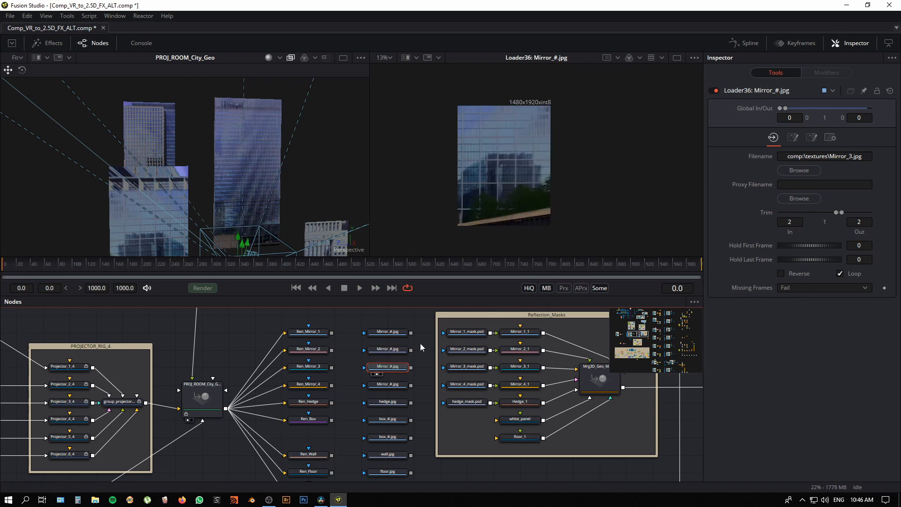
key(2)
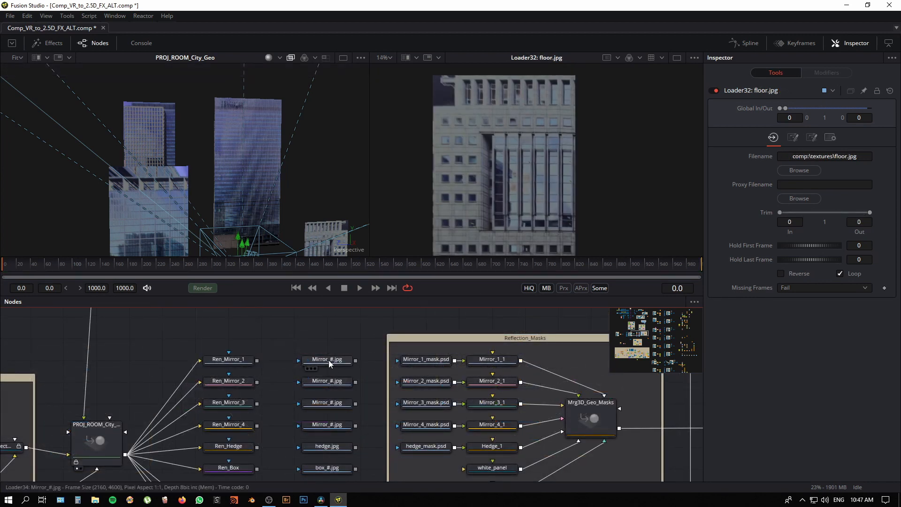
Step: Return the second viewer to the Mirror_1.jpg texture and examine its window rows close up
click(328, 363)
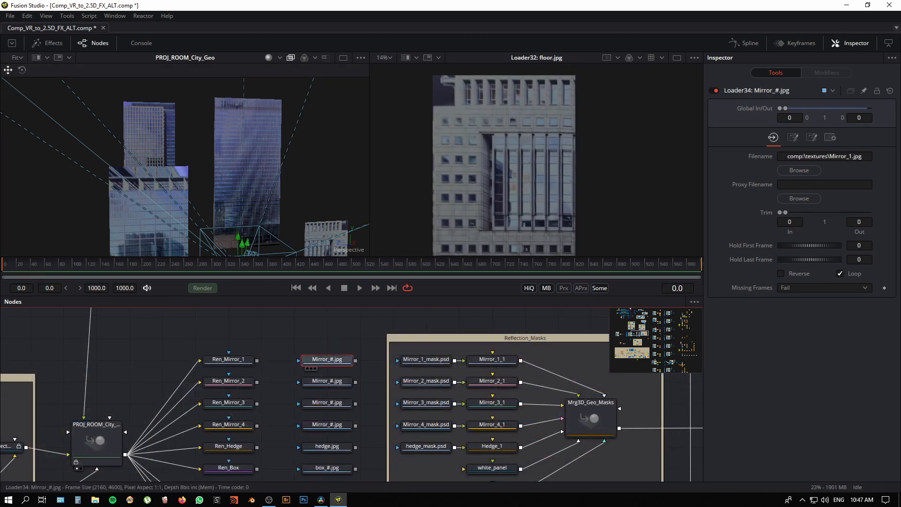
key(2)
drag(369, 384, 324, 380)
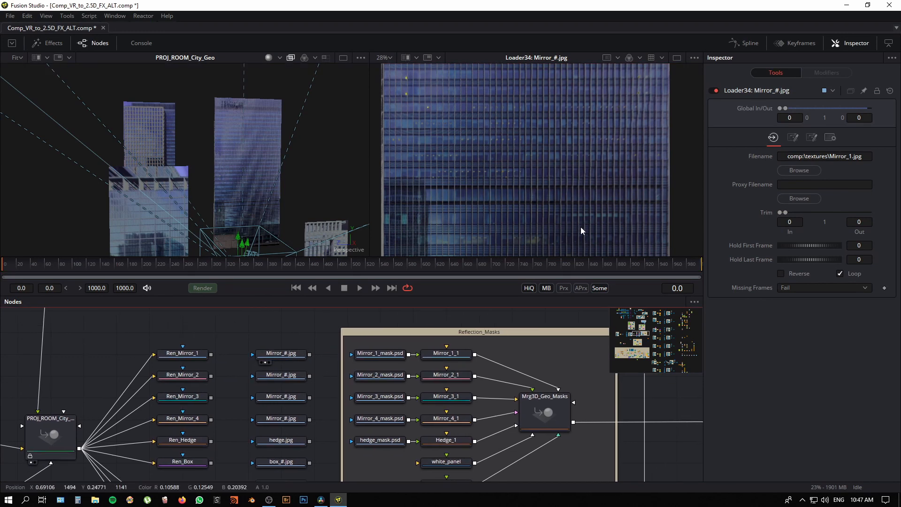
drag(581, 226, 486, 162)
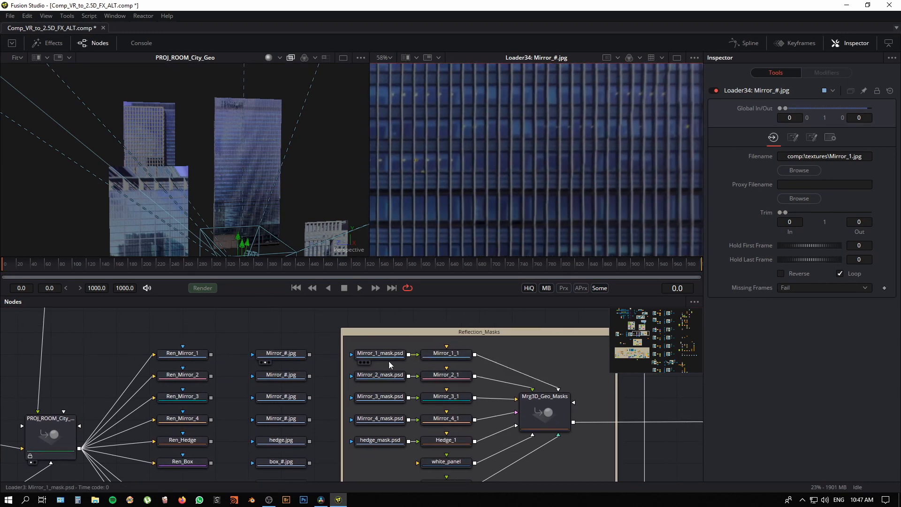
Step: Show the Mirror_1_mask.psd loader in the second viewer and examine the facade's window mask
click(382, 354)
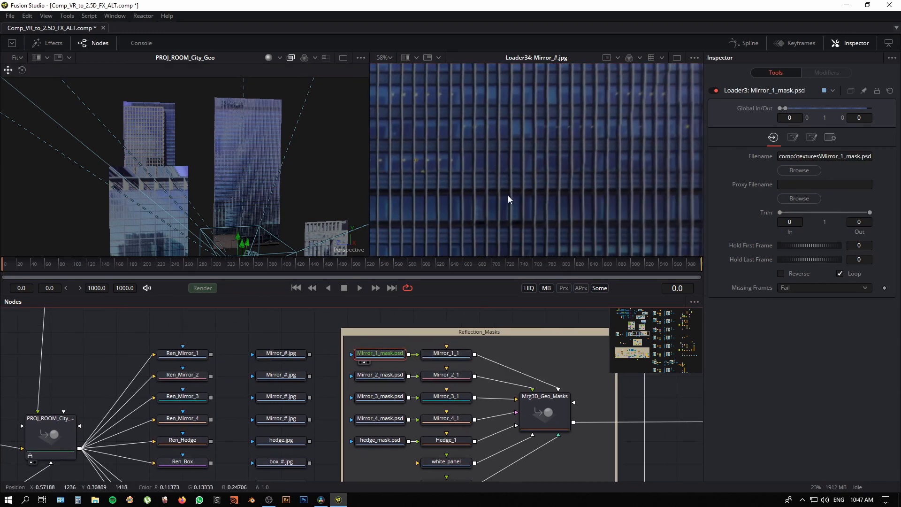
key(2)
drag(533, 221, 570, 185)
scroll(570, 185, down, 4)
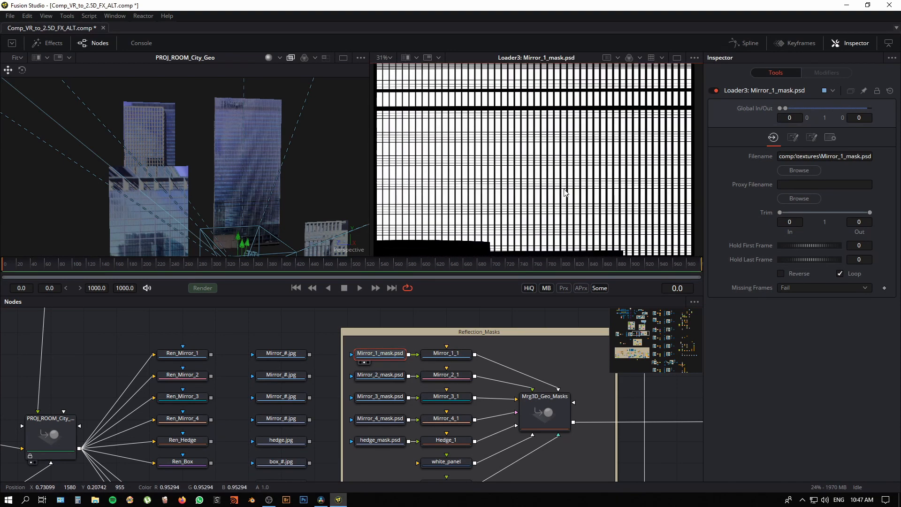
Step: Show the Mirror_4.jpg texture in the second viewer and examine its windows close up
click(281, 374)
key(2)
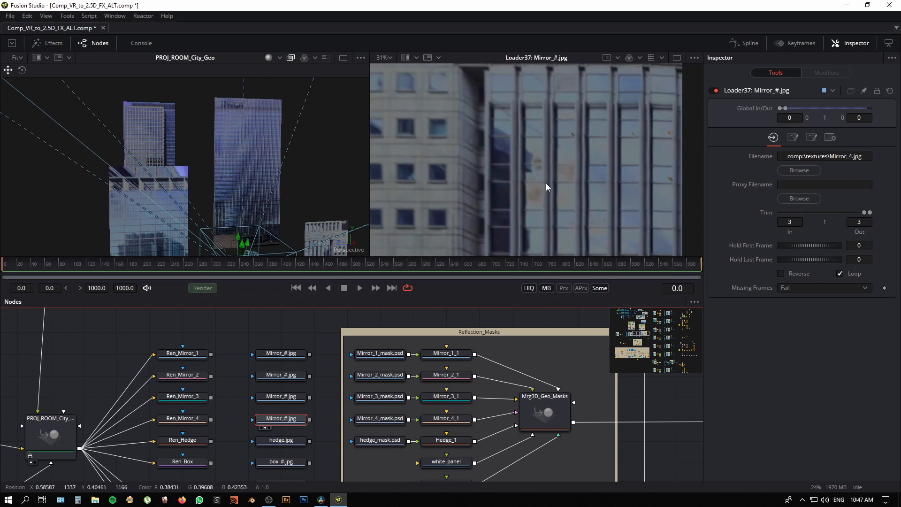
drag(545, 183, 524, 185)
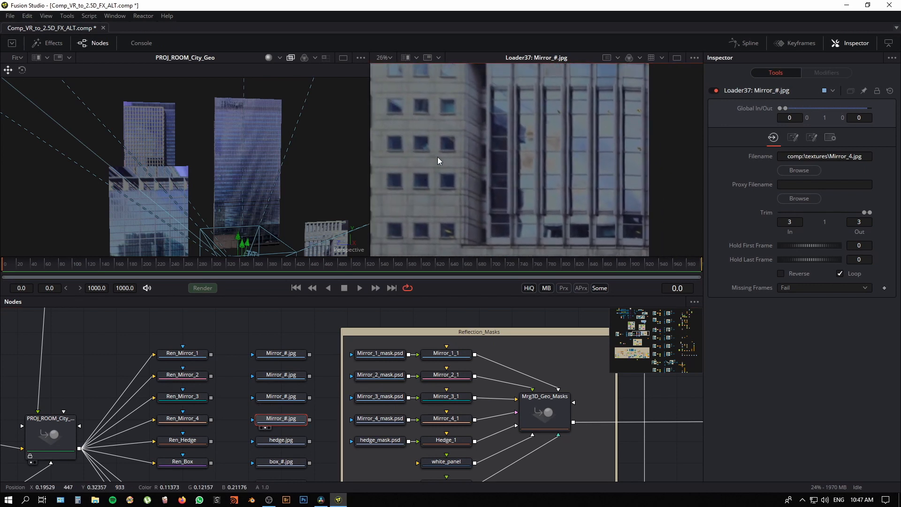
Step: Show Mirror_4_mask.psd in the second viewer and examine the window mask both close up and zoomed out
click(389, 421)
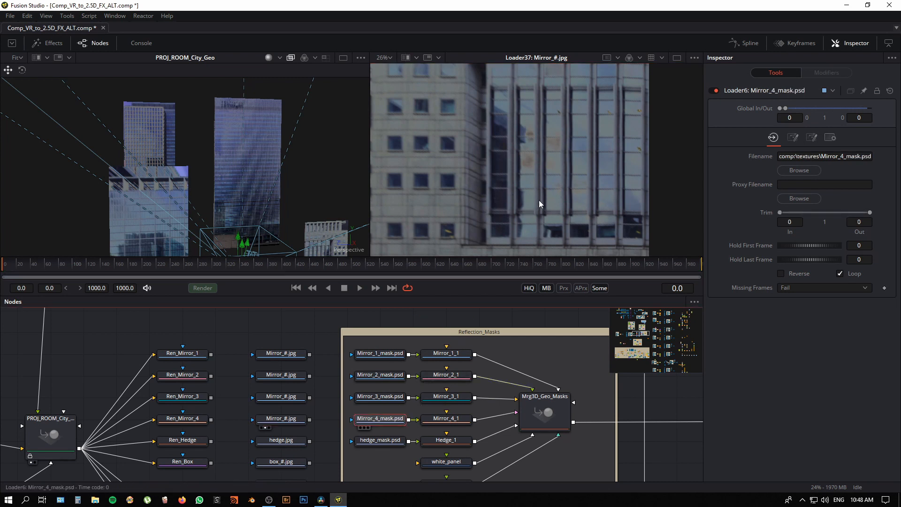
key(2)
scroll(508, 193, up, 3)
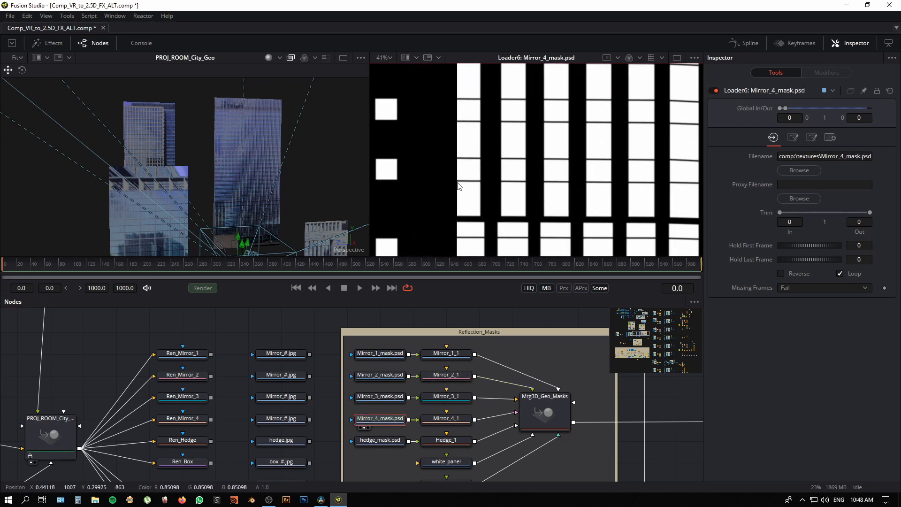
scroll(629, 205, up, 2)
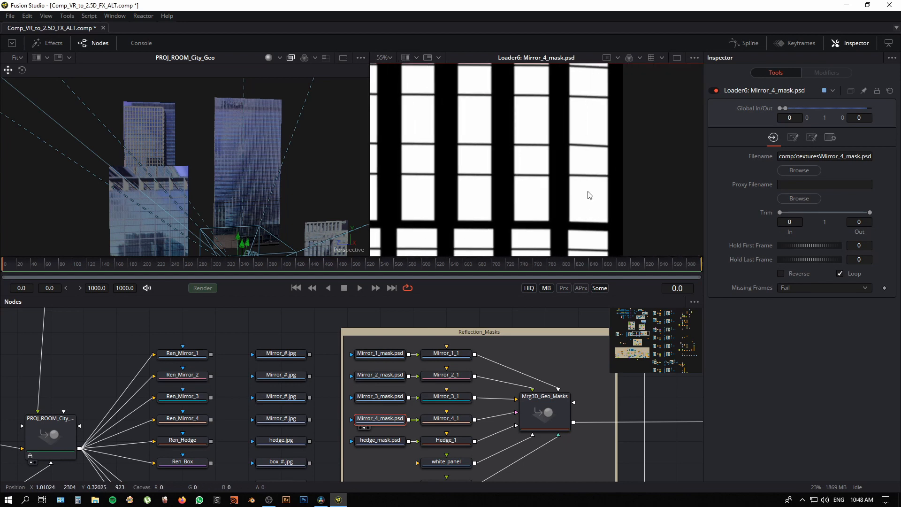
scroll(496, 210, down, 5)
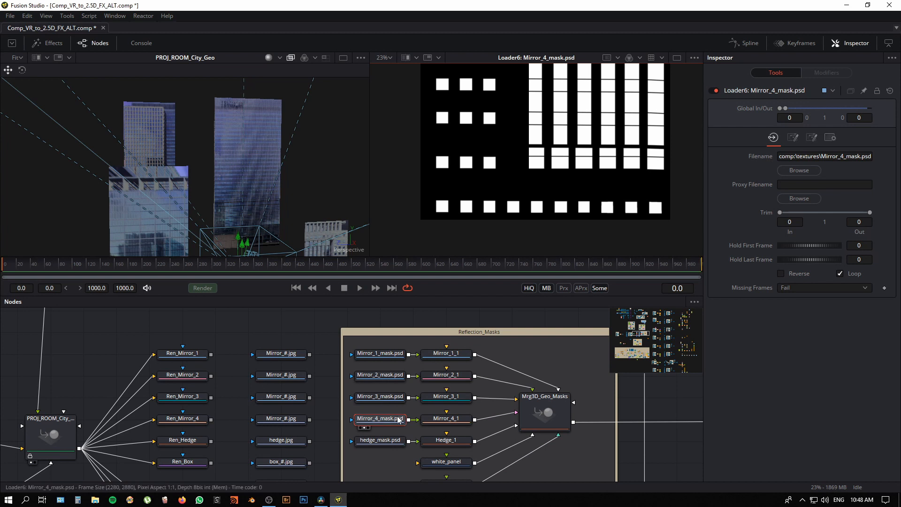
Step: Show the mask-textured Mirror_1_1 plane in the second viewer and view it from another angle
drag(497, 418, 477, 412)
click(434, 352)
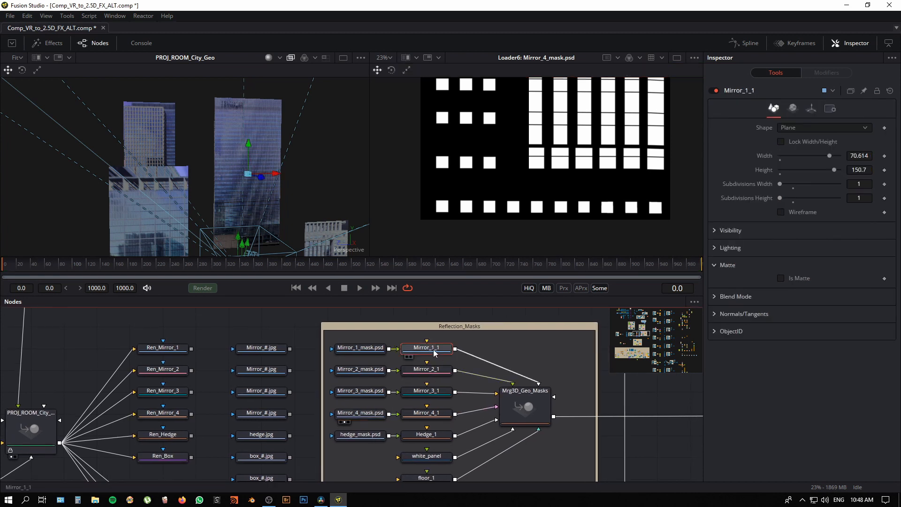
key(2)
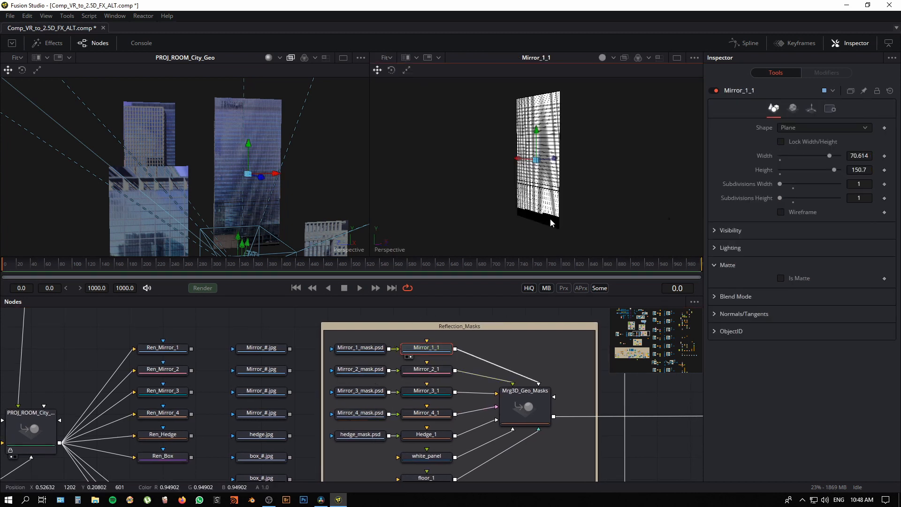
drag(538, 221, 606, 229)
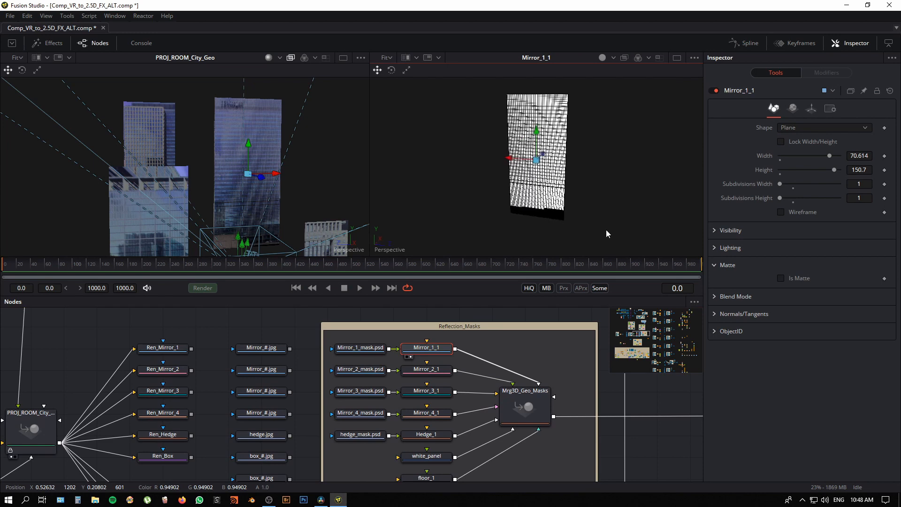
Step: Show the Mrg3D_Geo_Masks merge in the second viewer and examine all masked planes together in 3D
click(445, 373)
scroll(479, 394, up, 2)
click(533, 440)
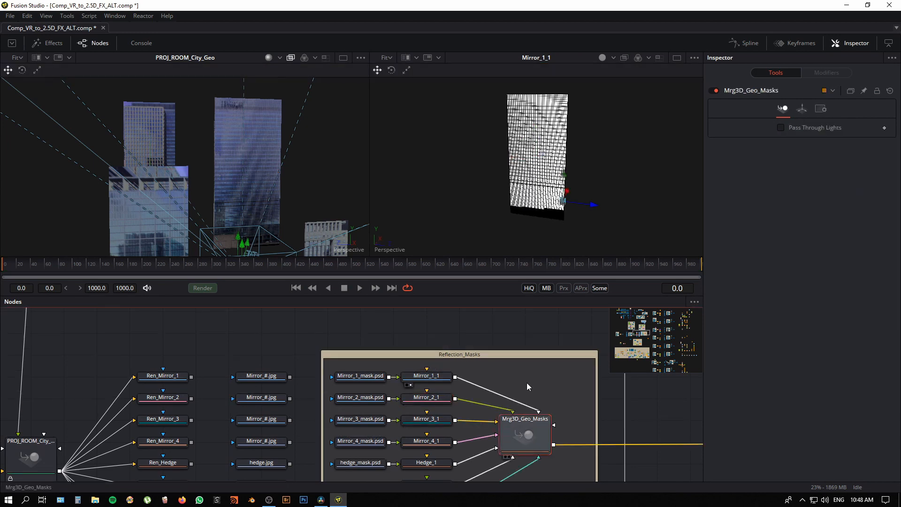
key(2)
scroll(573, 198, up, 4)
drag(573, 198, 457, 214)
Step: Follow the Mrg3D_Geo_Masks output through the node graph to the windows_mask_RFLC.png loader and show that equirectangular mask in the second viewer
drag(502, 334, 370, 328)
scroll(505, 400, down, 5)
drag(530, 396, 396, 351)
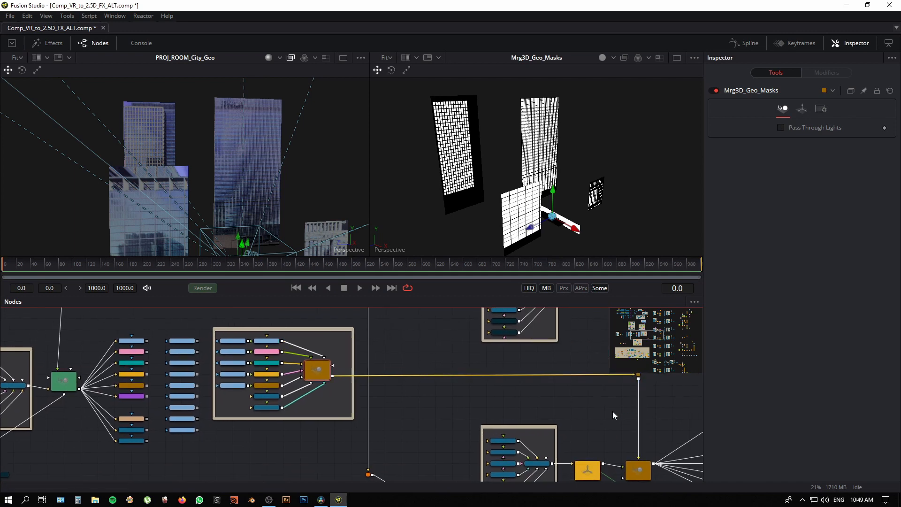
drag(615, 416, 441, 366)
drag(504, 452, 203, 451)
click(375, 396)
scroll(510, 437, up, 3)
drag(591, 415, 217, 437)
click(456, 390)
key(2)
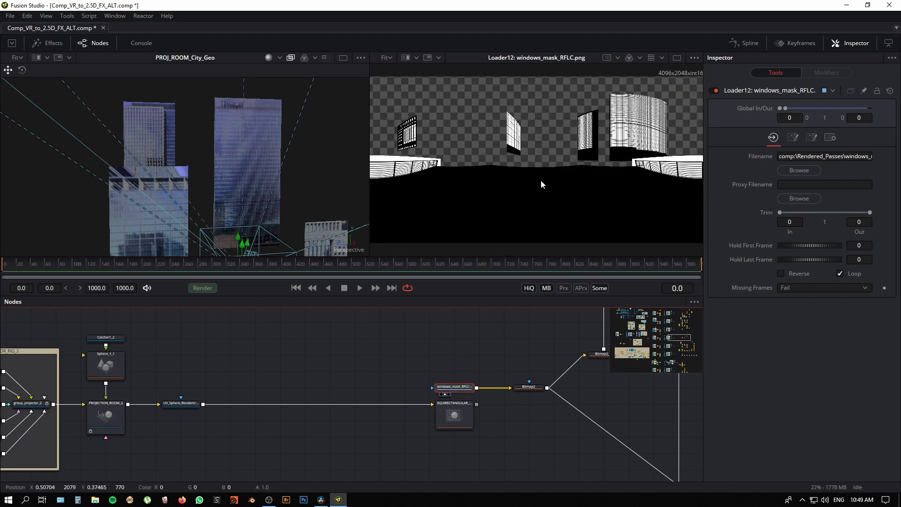
Step: Examine the node graph from the windows_mask_RFLC.png loader back to the texture loaders beside the Mrg3D_Geo_Masks group
scroll(556, 206, down, 2)
scroll(560, 206, up, 1)
drag(142, 349, 633, 316)
drag(220, 370, 589, 383)
drag(305, 375, 363, 385)
scroll(364, 386, down, 3)
drag(244, 377, 505, 432)
scroll(357, 439, up, 5)
scroll(392, 448, down, 1)
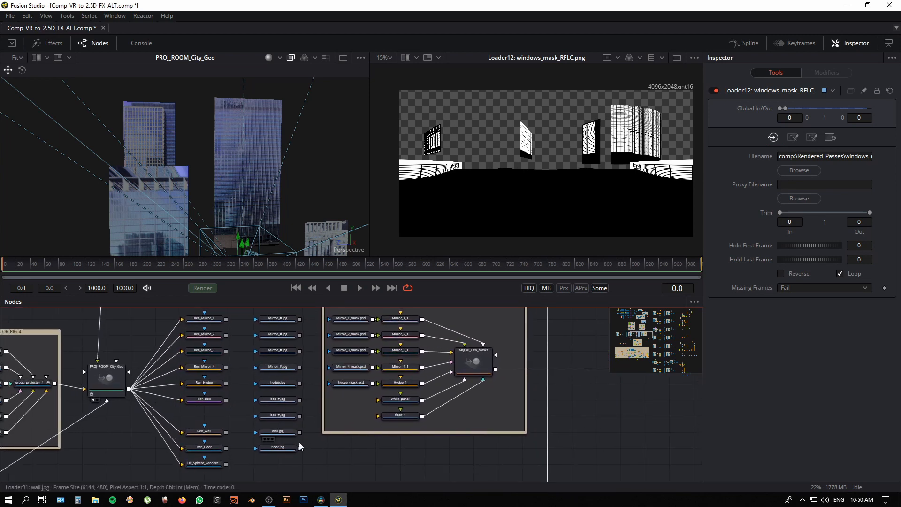
drag(299, 442, 361, 416)
drag(401, 456, 419, 437)
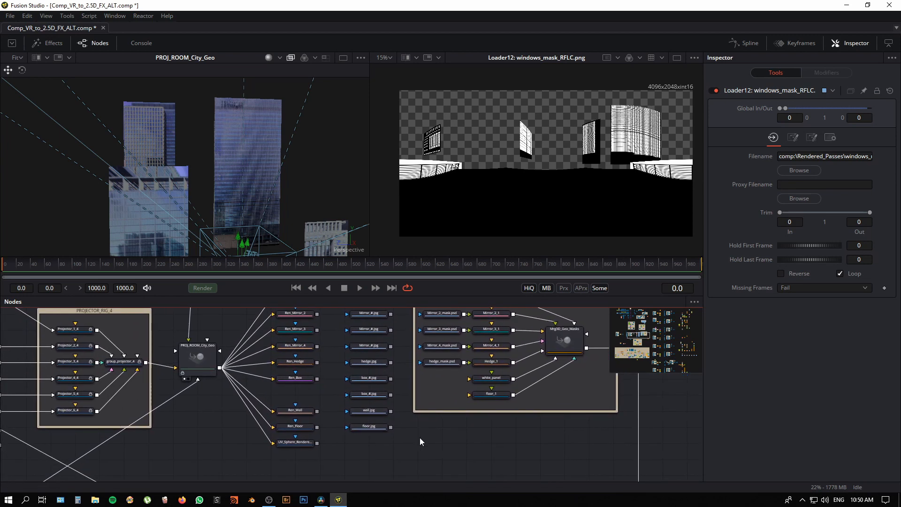
Step: Show the hedge.jpg texture loader in the second viewer
scroll(417, 437, up, 3)
drag(475, 445, 474, 481)
drag(346, 364, 549, 211)
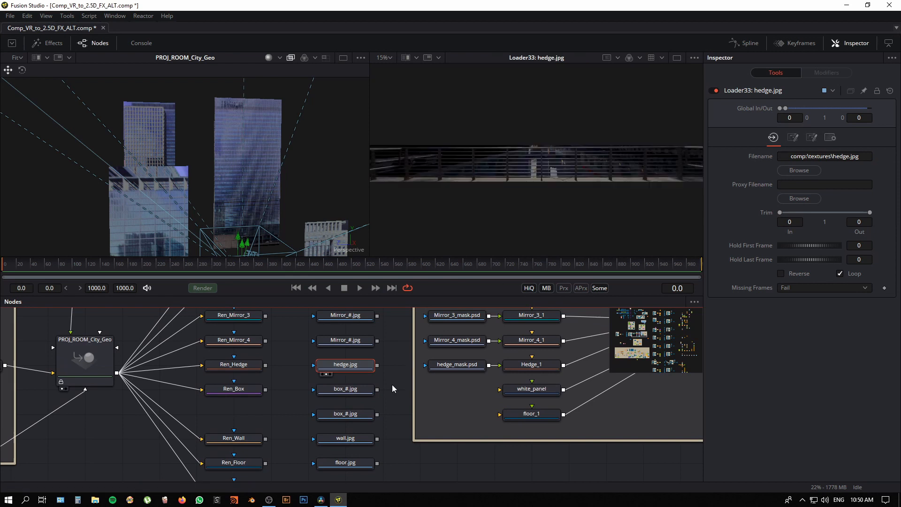
key(2)
Step: Show the two box_#.jpg textures and the wall.jpg texture one after another in the second viewer
scroll(475, 373, down, 2)
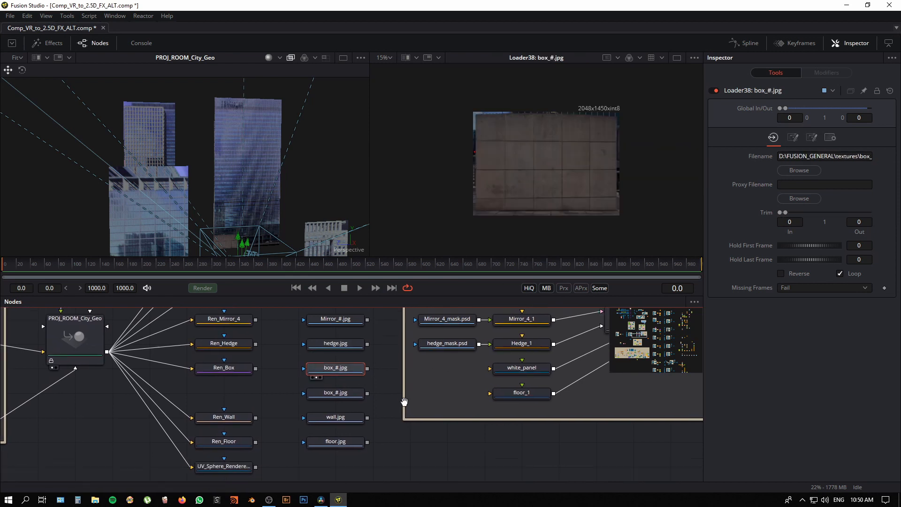
click(350, 371)
key(2)
drag(488, 347, 493, 333)
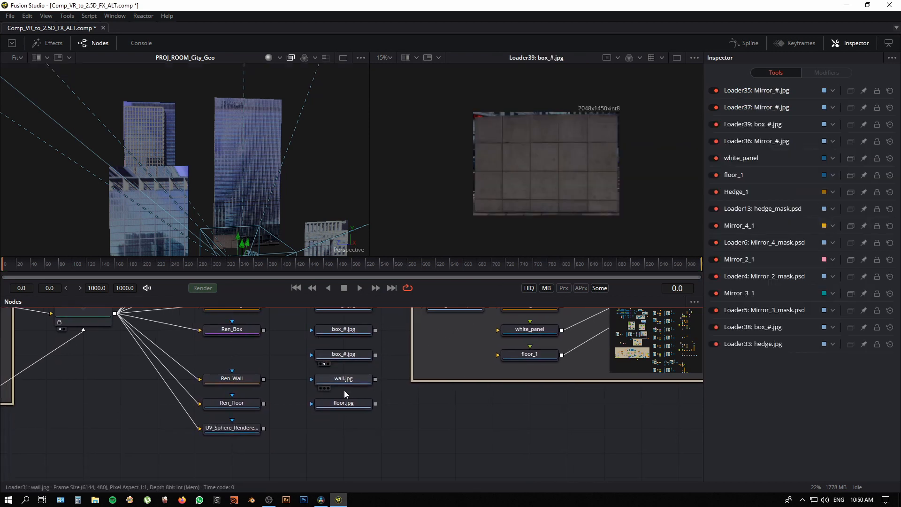
click(341, 382)
key(2)
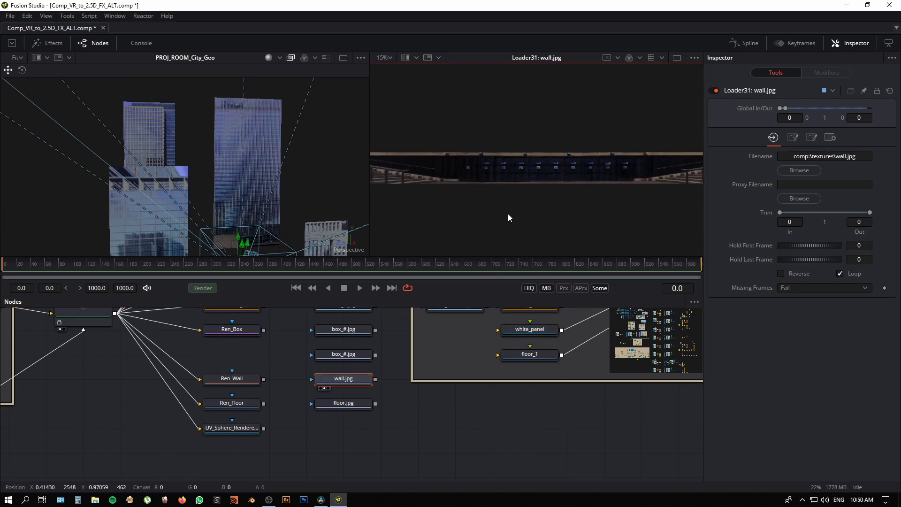
Step: Find the Mrg3D_Arch_Lighting merge in the large lighting group, show it in the second viewer and examine the lit architecture from another angle
click(445, 456)
drag(451, 446, 475, 307)
drag(496, 376, 336, 389)
drag(489, 449, 487, 310)
drag(523, 404, 502, 316)
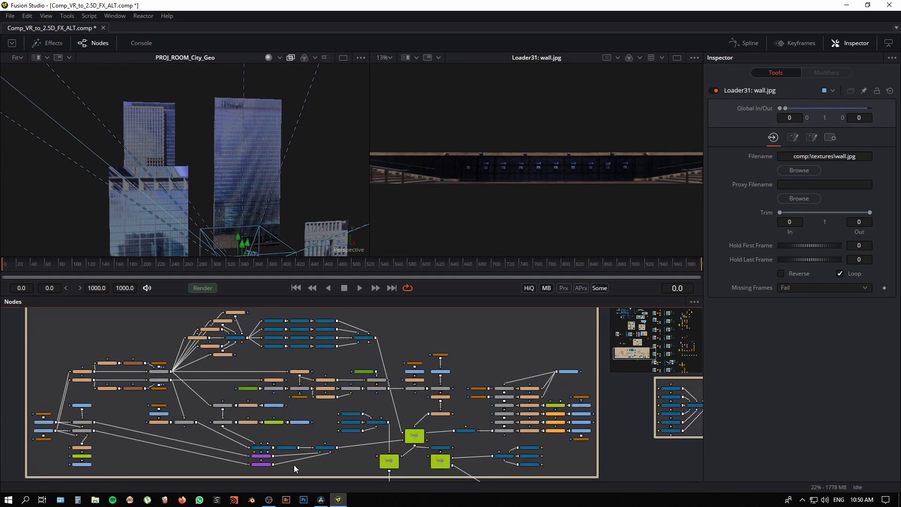
scroll(399, 375, down, 2)
click(382, 440)
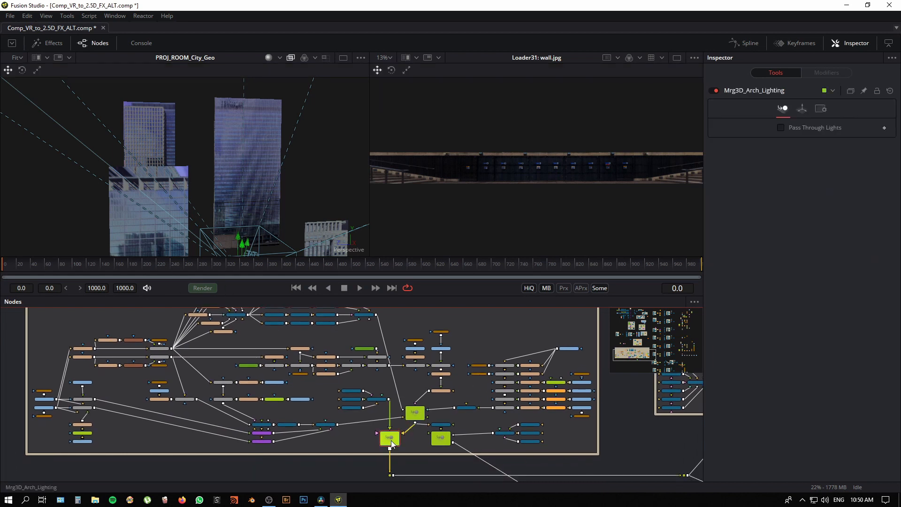
key(2)
scroll(607, 186, up, 5)
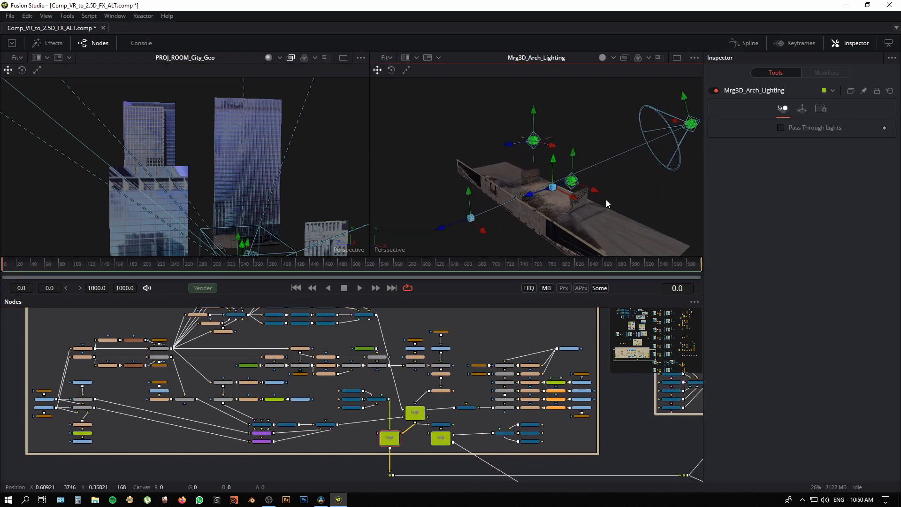
drag(606, 201, 576, 201)
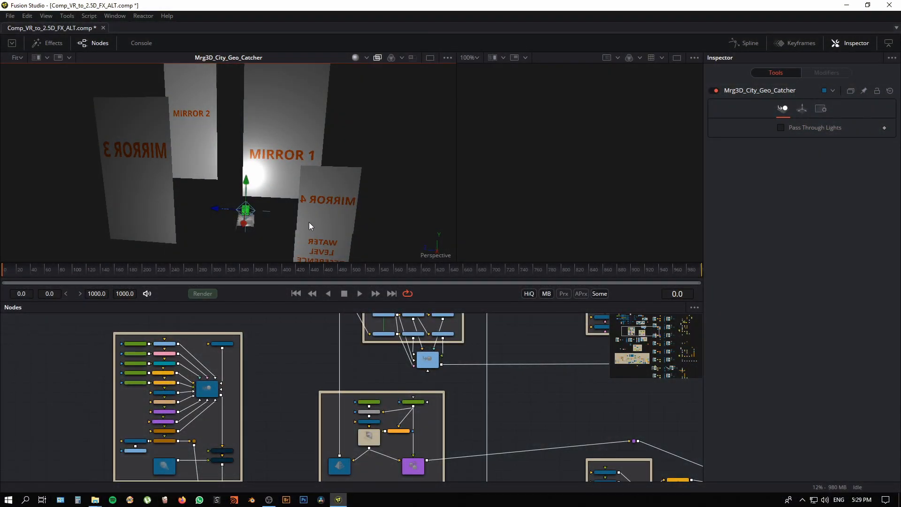
Step: Examine the Mrg3D_City_Geo_Catcher mirror planes from several angles in the first viewer
drag(309, 222, 315, 219)
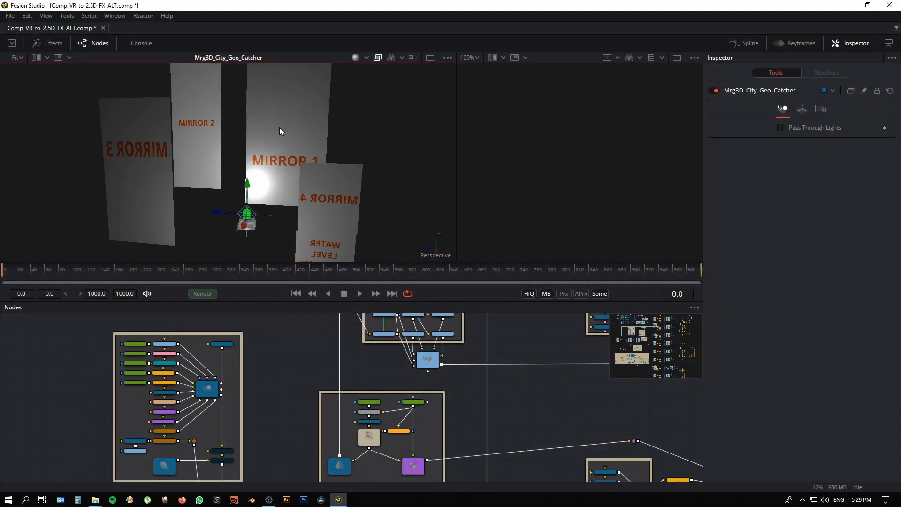
drag(279, 127, 277, 162)
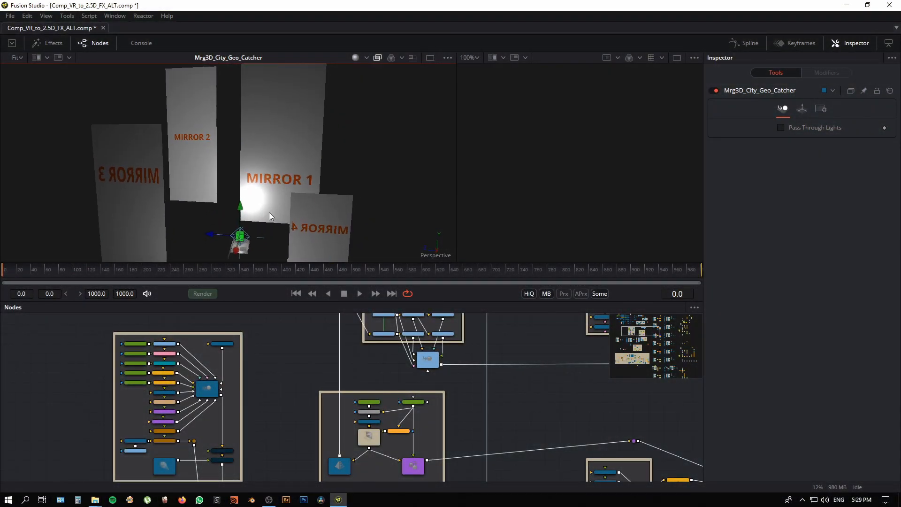
mouse_move(269, 212)
mouse_down()
mouse_move(268, 228)
mouse_move(275, 170)
mouse_move(276, 202)
mouse_up()
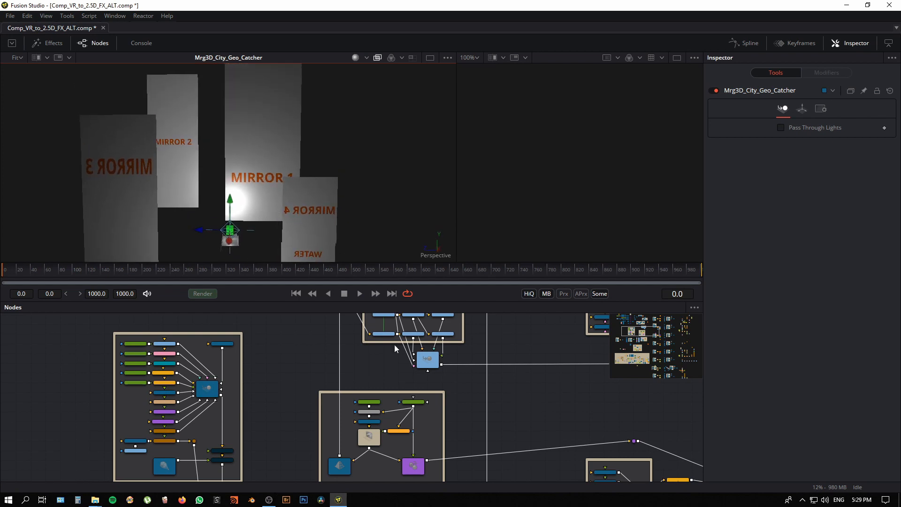
Step: Show the Mrg3D_Reflections merge in the second viewer and view the reflected UFOs from another angle
click(425, 361)
scroll(465, 374, up, 2)
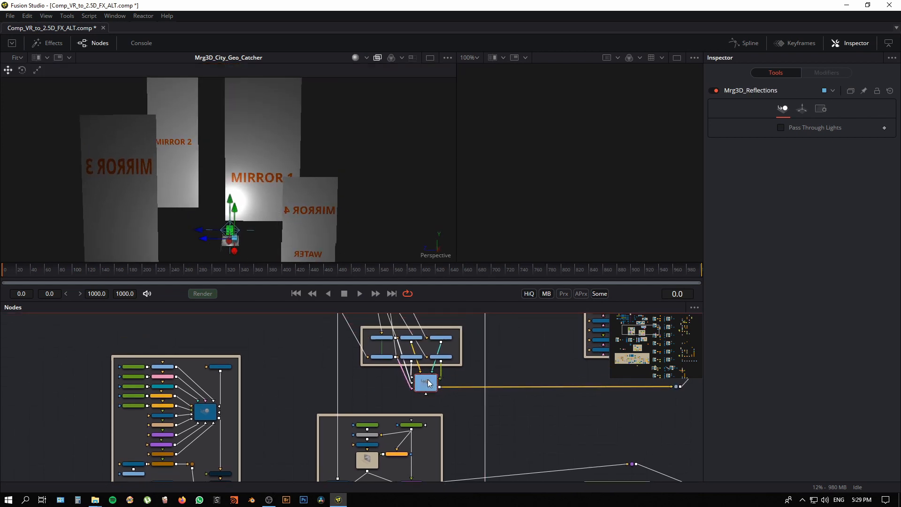
key(2)
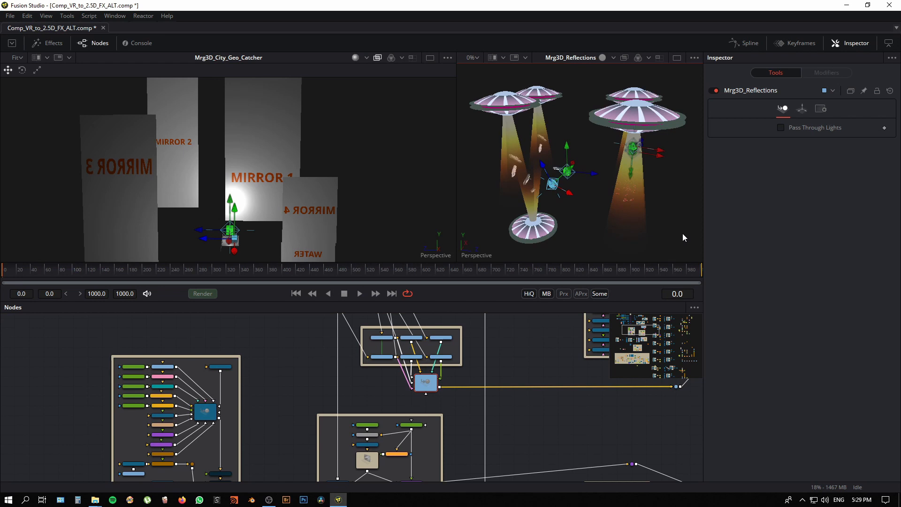
drag(584, 236, 593, 215)
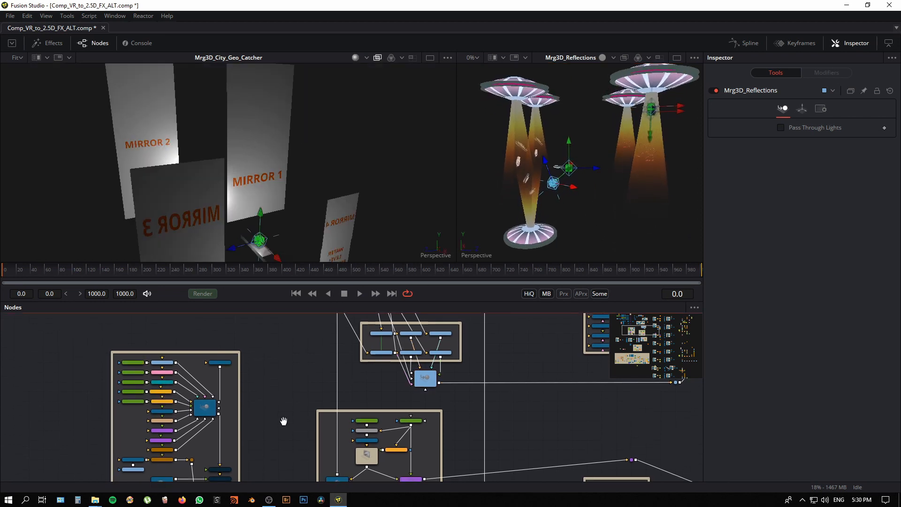
Step: Examine the overall node graph, covering the 3D scene groups, the Mrg3D_Geo_Masks merge and the Mrg3D_Arch_Lighting group
scroll(286, 343, down, 5)
scroll(286, 357, down, 5)
scroll(294, 413, down, 15)
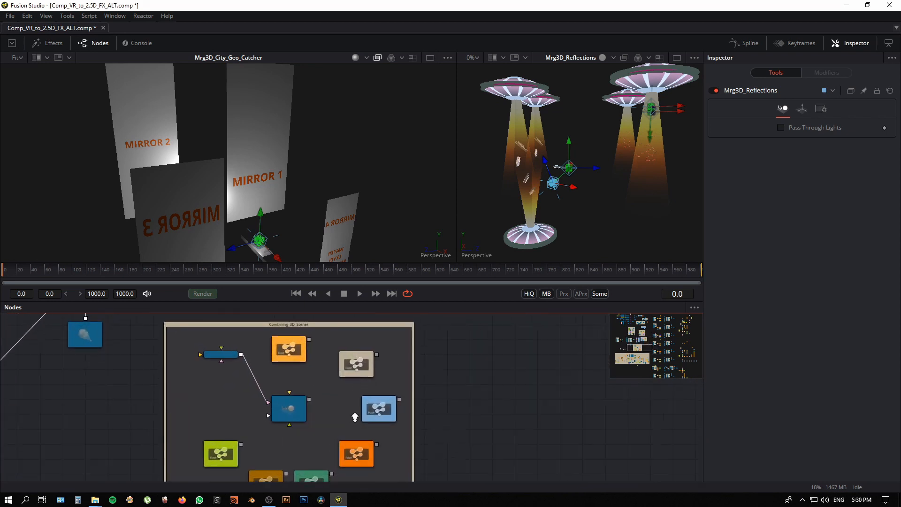
scroll(338, 415, down, 1)
drag(346, 441, 345, 424)
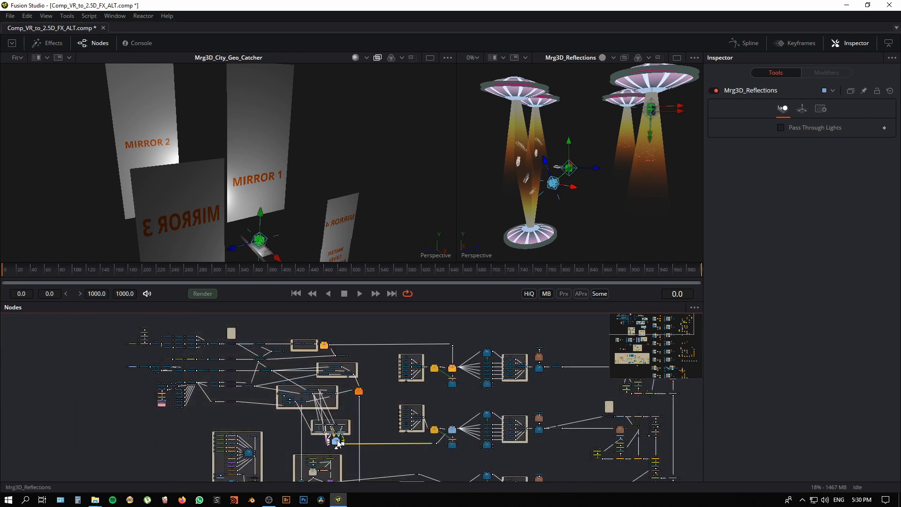
scroll(342, 422, down, 3)
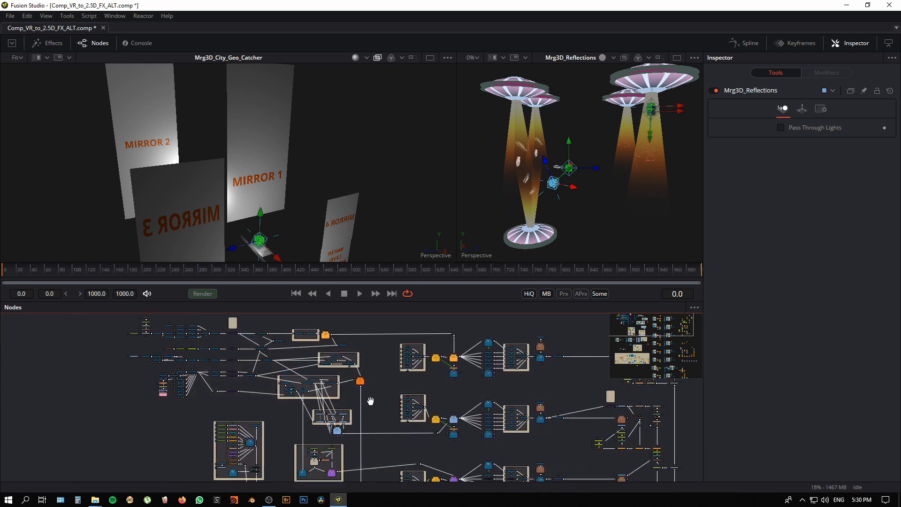
scroll(340, 397, down, 2)
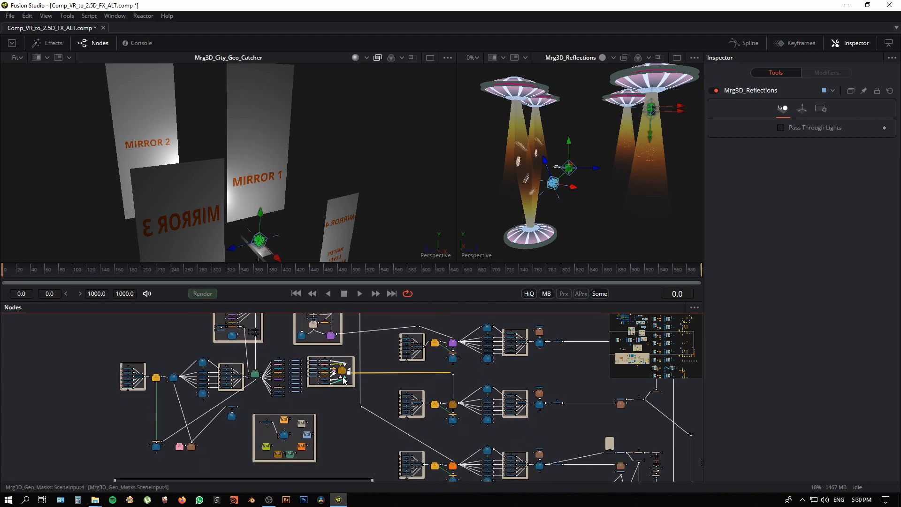
scroll(347, 427, down, 5)
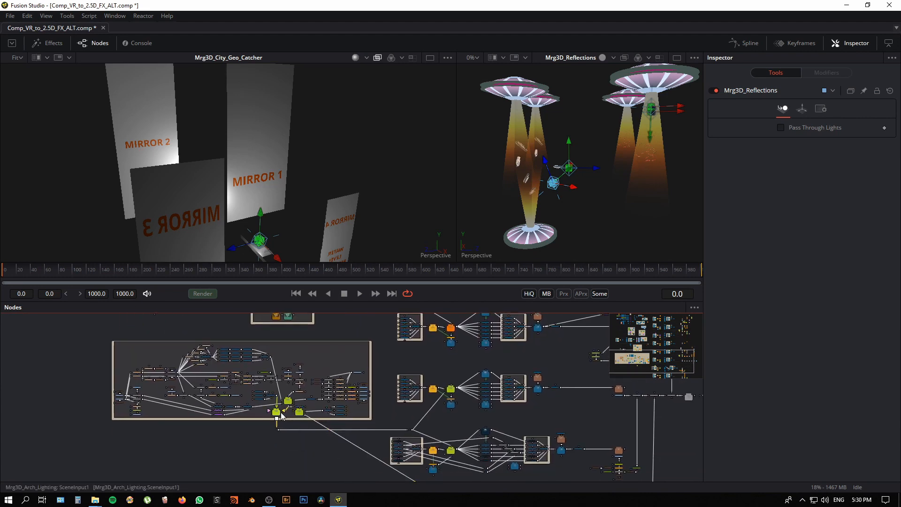
drag(340, 339, 333, 446)
Step: Show Mrg3D_Combine in the first viewer with the teal wireless link feeding it, and view the combined scene from another angle
scroll(342, 404, up, 5)
drag(422, 396, 475, 369)
scroll(368, 411, up, 4)
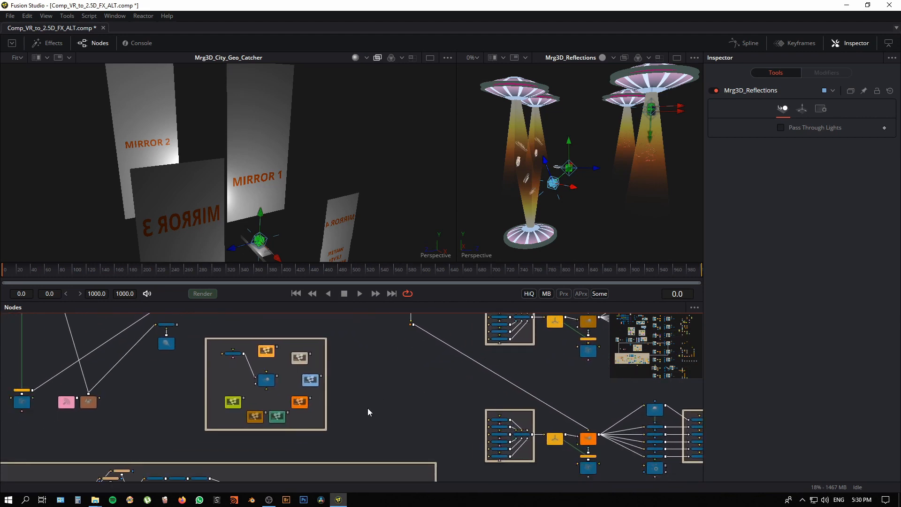
drag(414, 413, 477, 439)
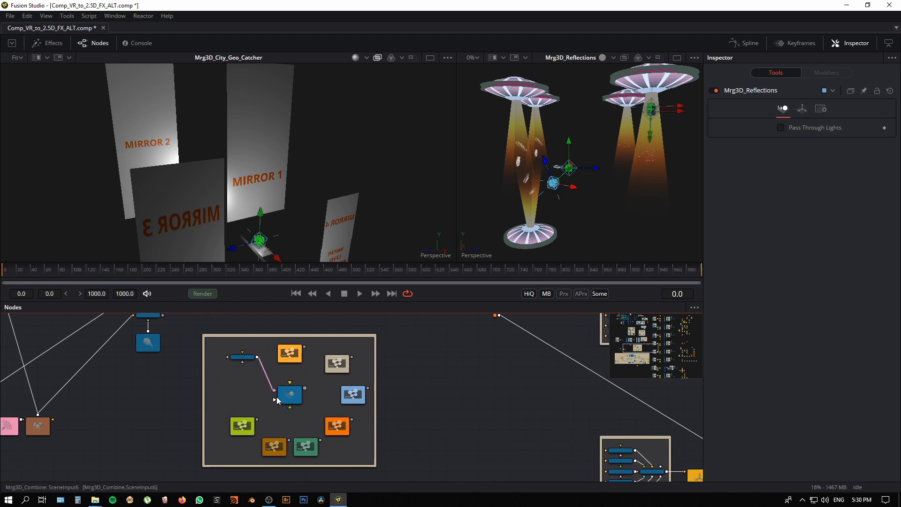
scroll(277, 400, up, 4)
scroll(335, 426, down, 5)
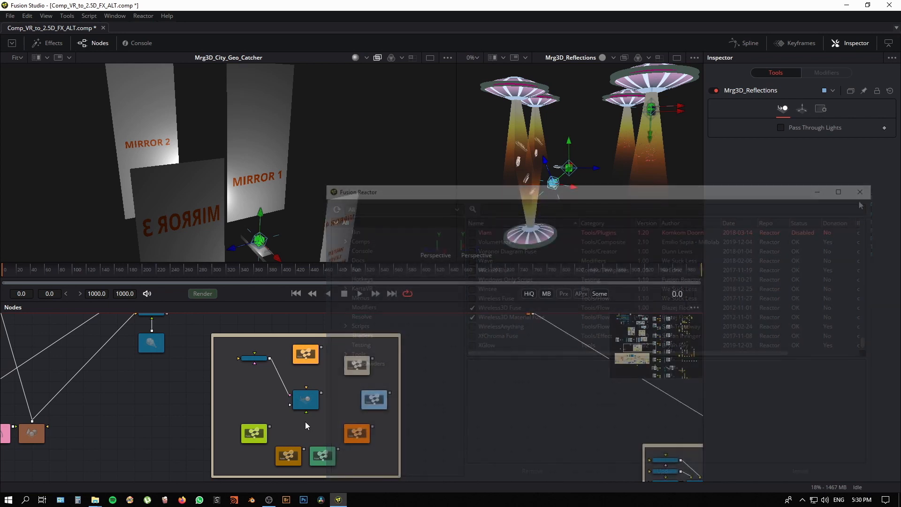
click(306, 399)
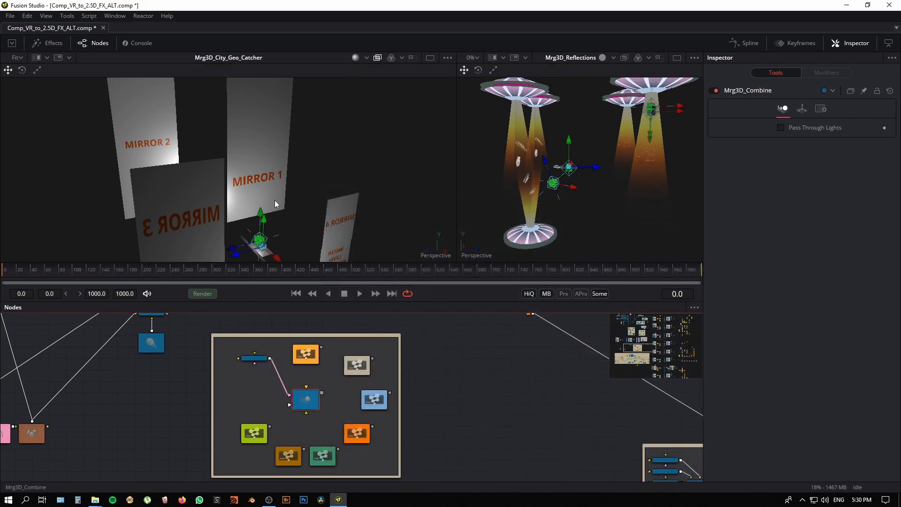
key(1)
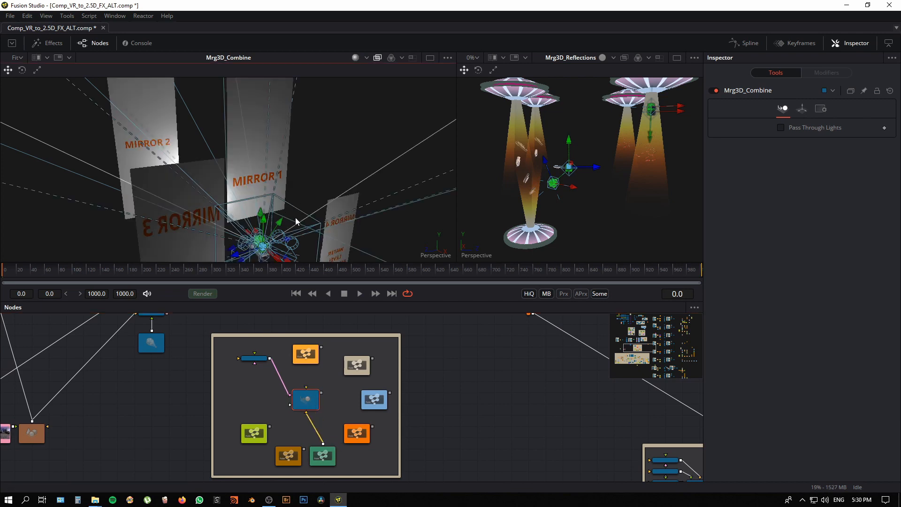
drag(295, 220, 235, 182)
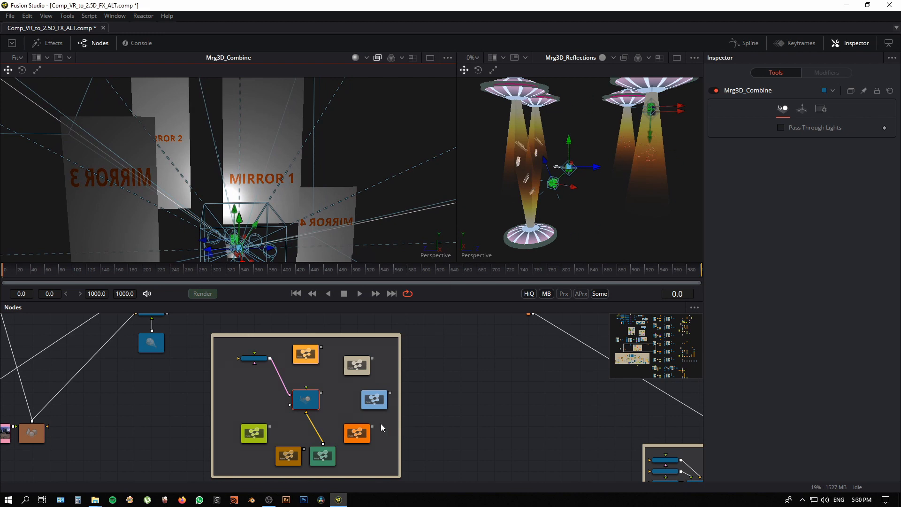
Step: Feed the light blue wireless link and Wi_Li3D_Main_Scene into Mrg3D_Combine and examine the combined UFO scene from other angles
scroll(340, 412, up, 2)
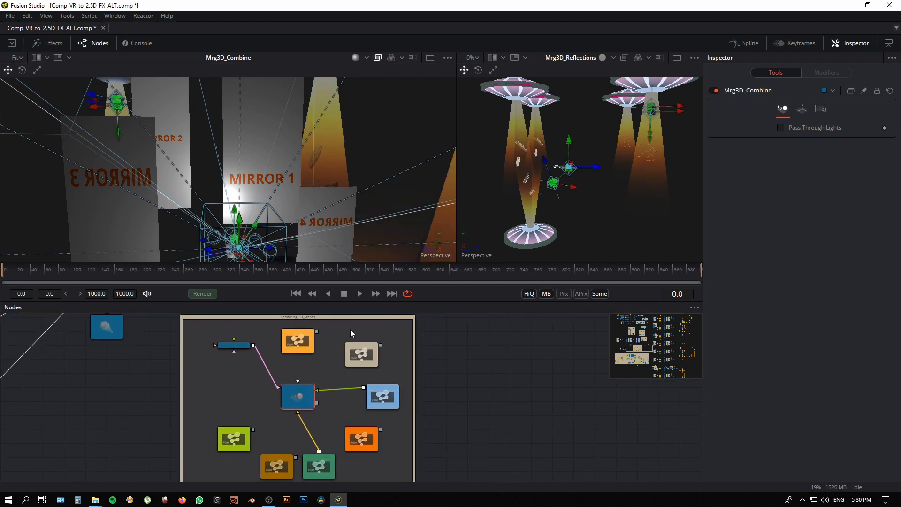
drag(261, 222, 295, 250)
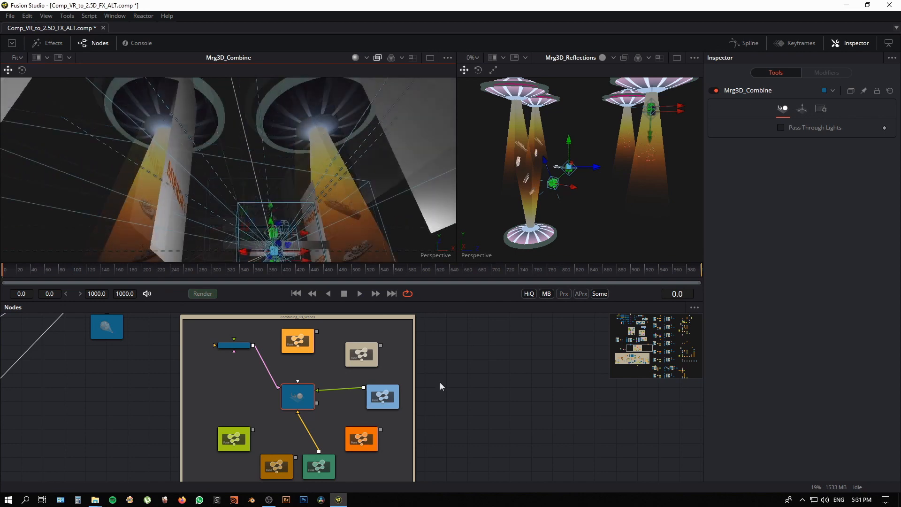
click(369, 446)
drag(381, 430, 305, 393)
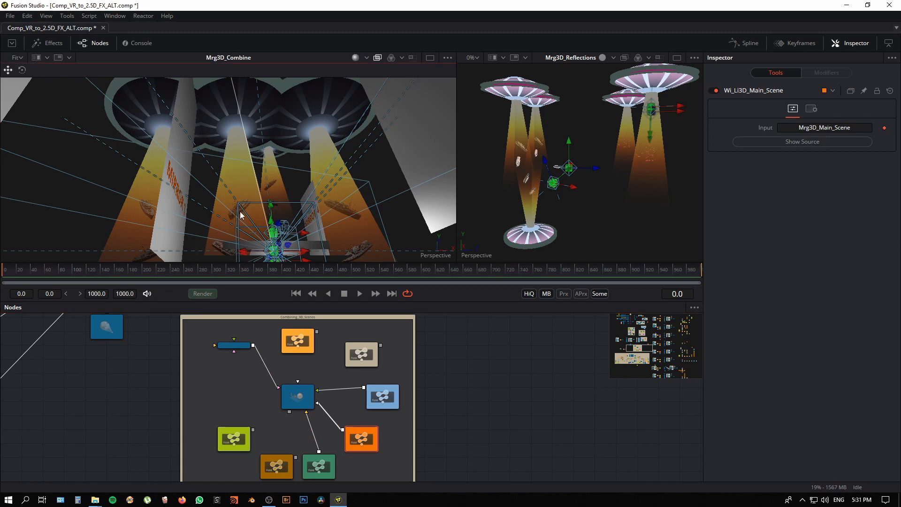
drag(241, 215, 288, 209)
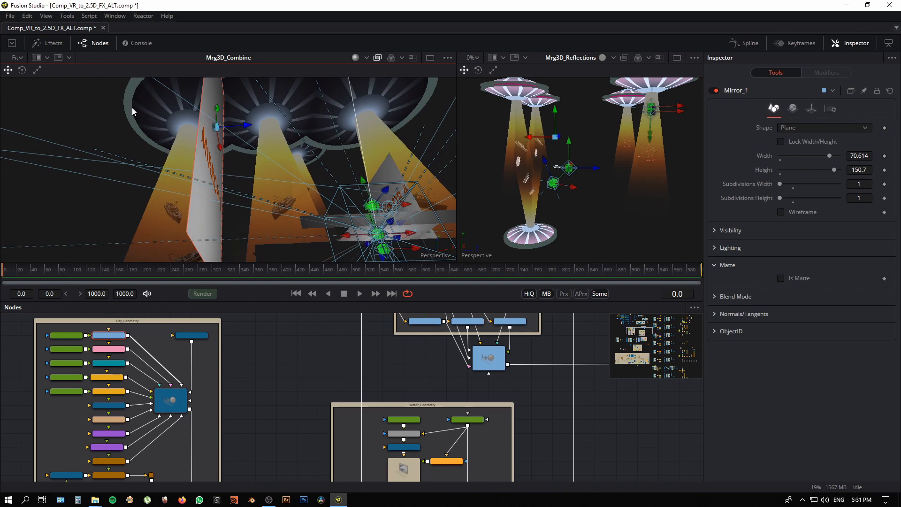
Step: Try moving the Mirror_1 plane along its facing axis in the first viewer to test the reflected UFO's response
mouse_move(220, 178)
mouse_down()
mouse_move(202, 187)
mouse_move(219, 179)
mouse_up()
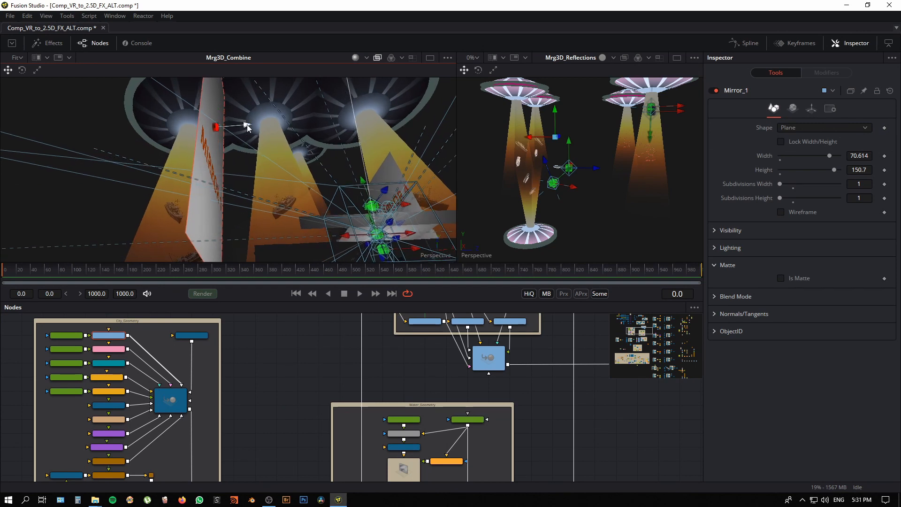
drag(247, 126, 188, 146)
drag(195, 184, 211, 192)
drag(255, 163, 192, 234)
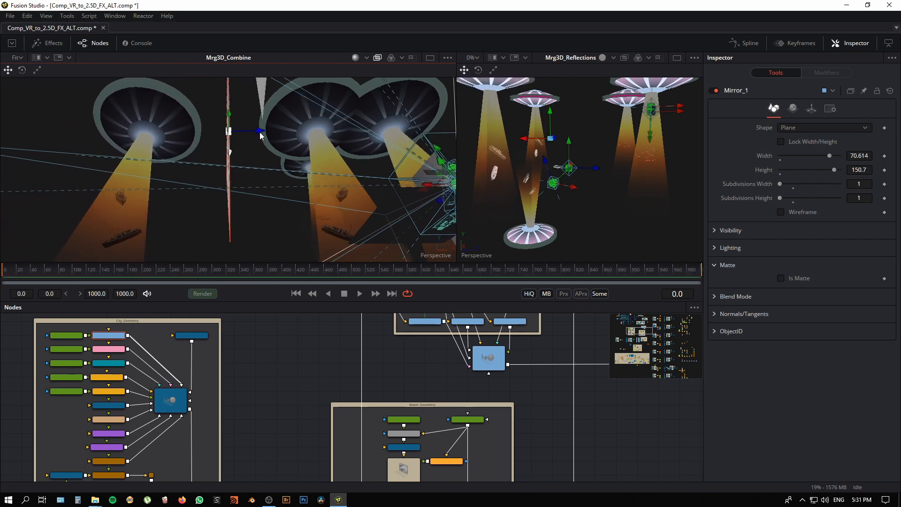
drag(261, 135, 291, 186)
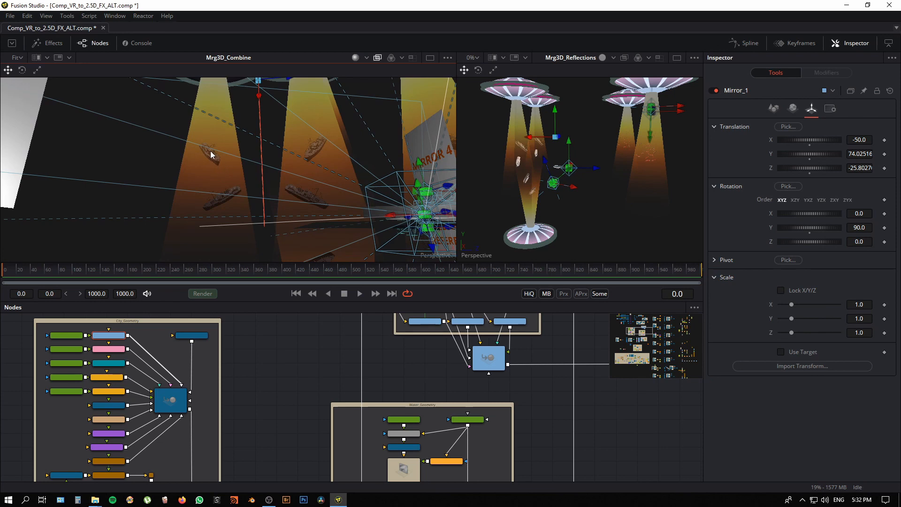
Step: Show Transform3D5 from the Reflective group in the second viewer and examine its single UFO from another angle
drag(270, 217, 301, 206)
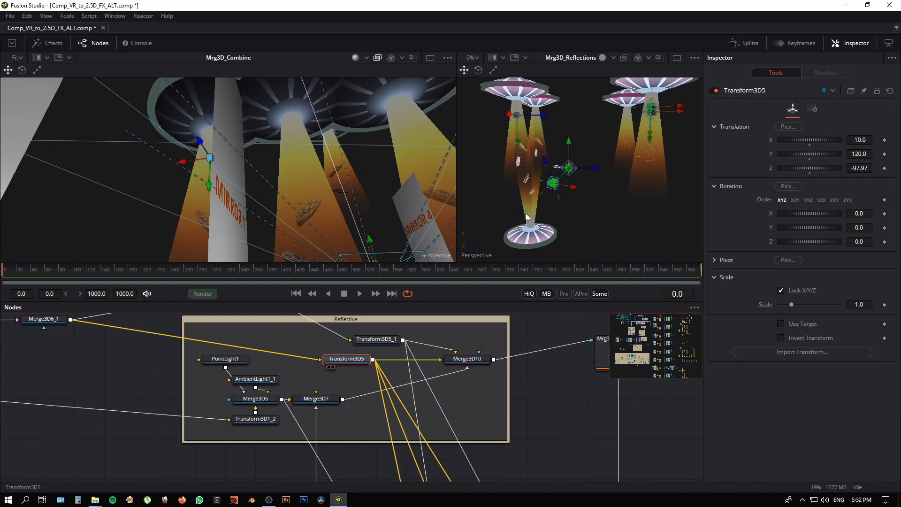
key(2)
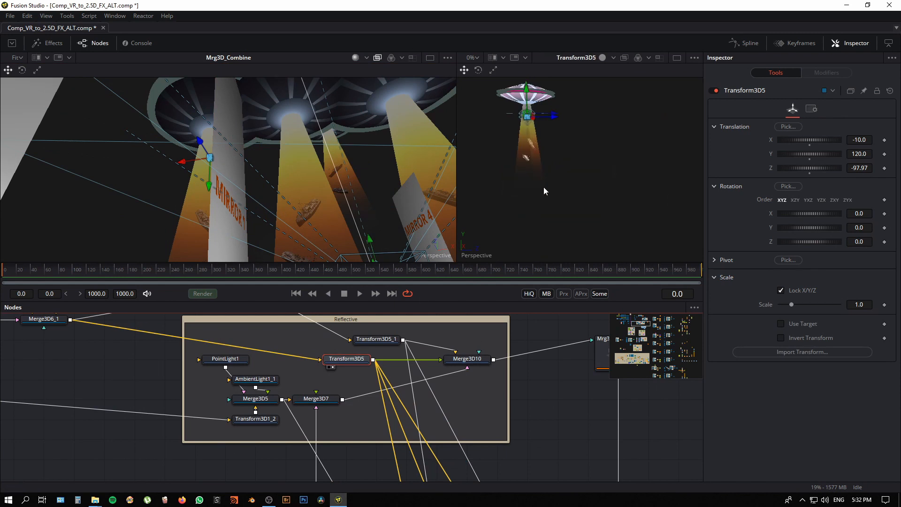
drag(552, 212, 547, 235)
Step: Follow Transform3D5's output to the Reflection_Transforms group and open the Xf3D_Mirror_1 transform settings
drag(456, 427, 437, 363)
drag(526, 442, 543, 502)
drag(498, 420, 450, 305)
click(431, 402)
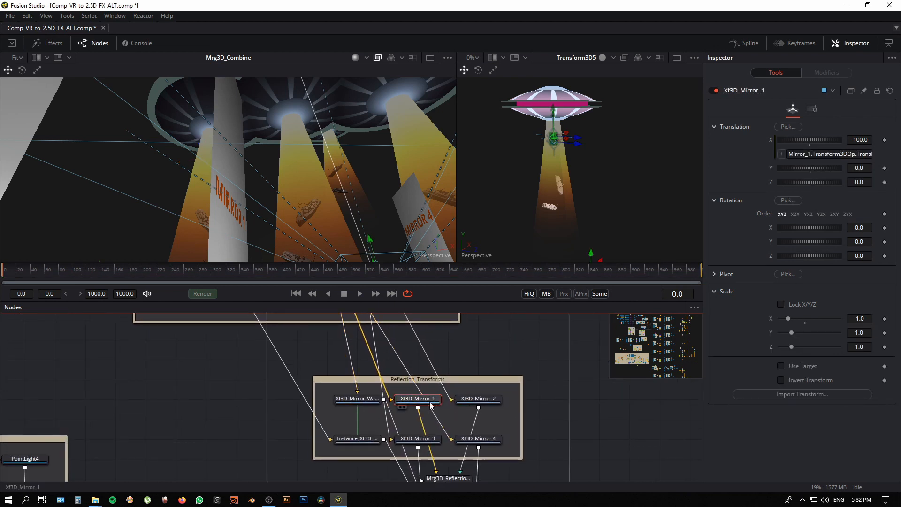
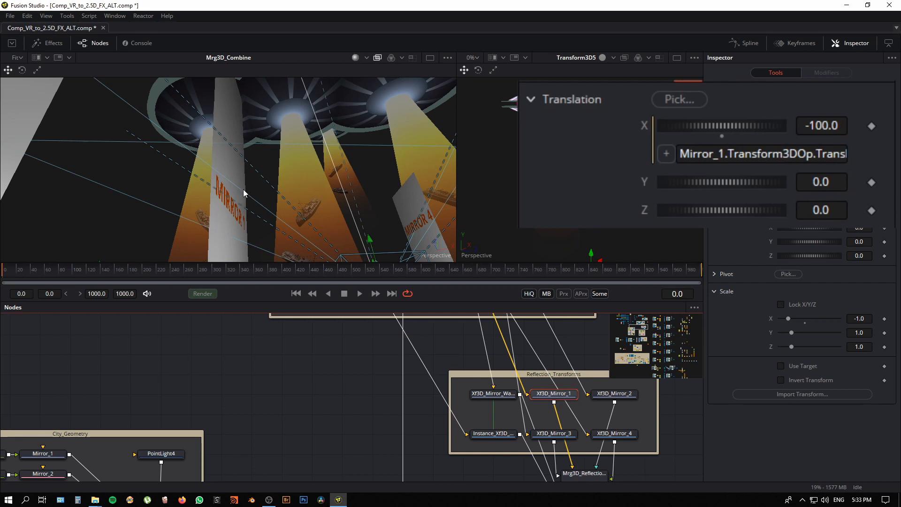
Step: Examine the X translation expression that links Xf3D_Mirror_1 to the Mirror_1 plane
click(796, 155)
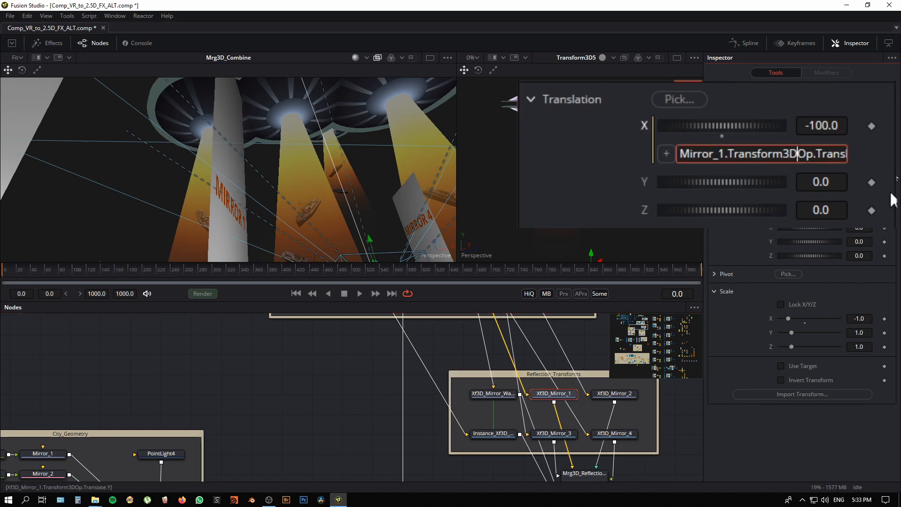
key(End)
text(*2)
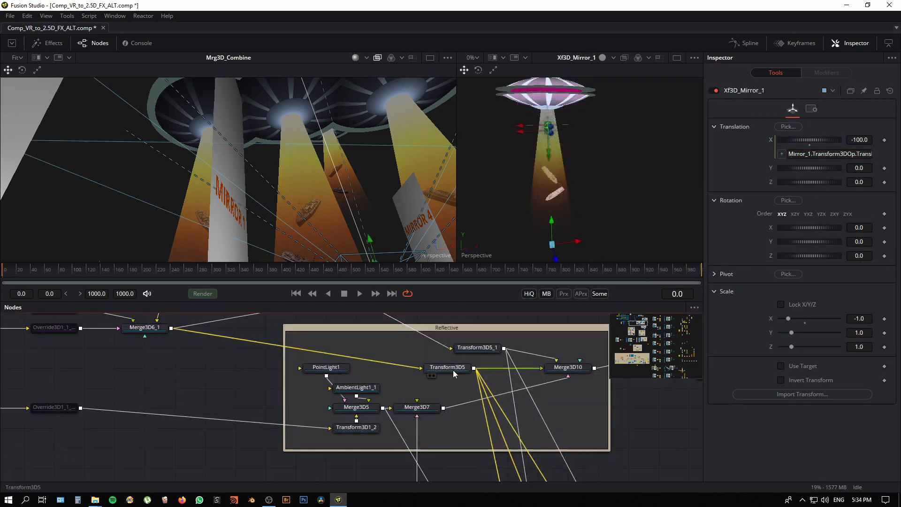
Step: Try shifting the UFO with Transform3D5's X translation at -20.579 to test how its reflection responds
click(452, 370)
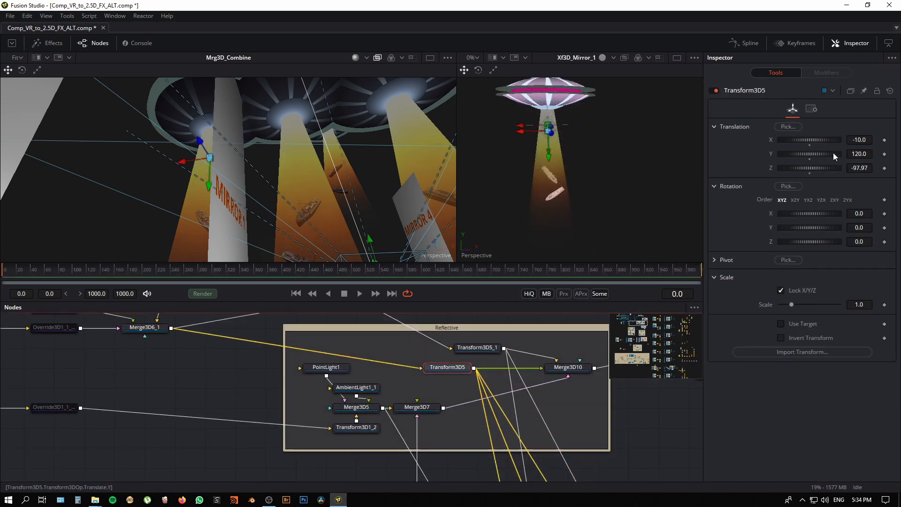
drag(796, 138, 821, 137)
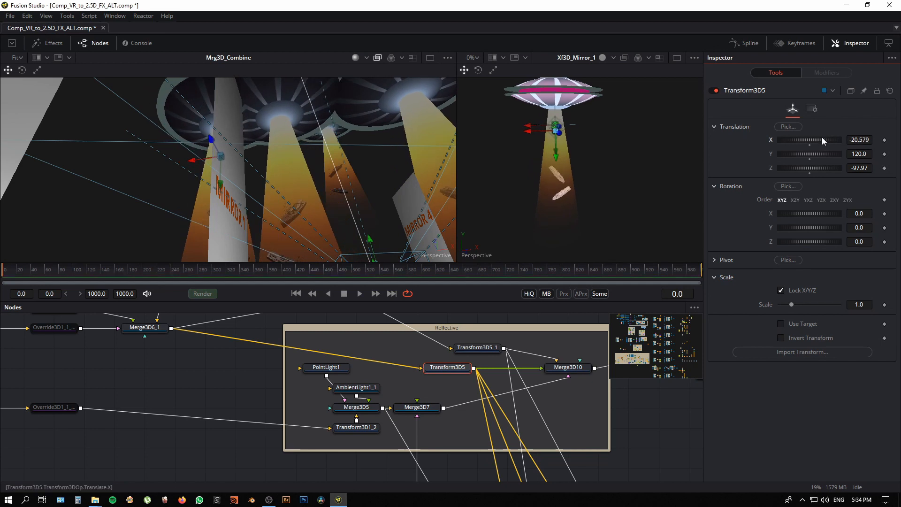
drag(297, 207, 396, 175)
drag(320, 186, 206, 207)
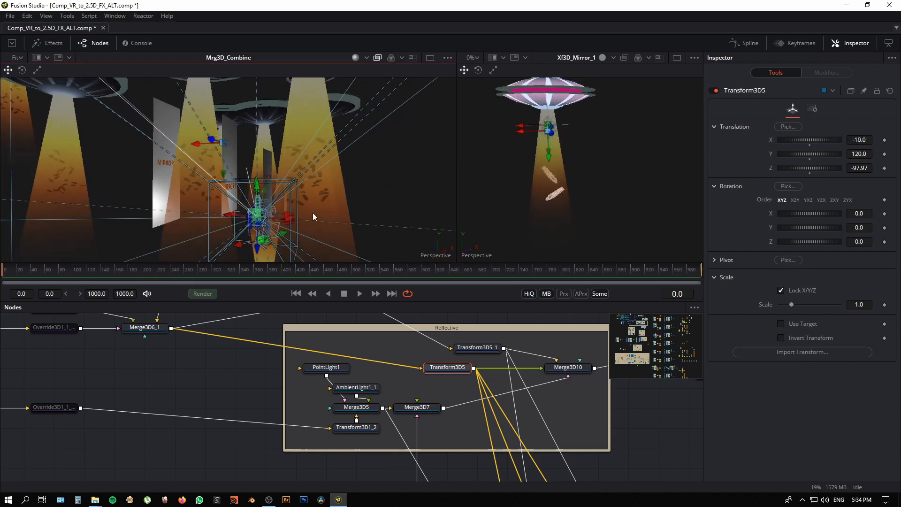
Step: Connect Wi_Li3D_Water to Mrg3D_Combine and view the boat with the water surface up close
drag(312, 212, 272, 188)
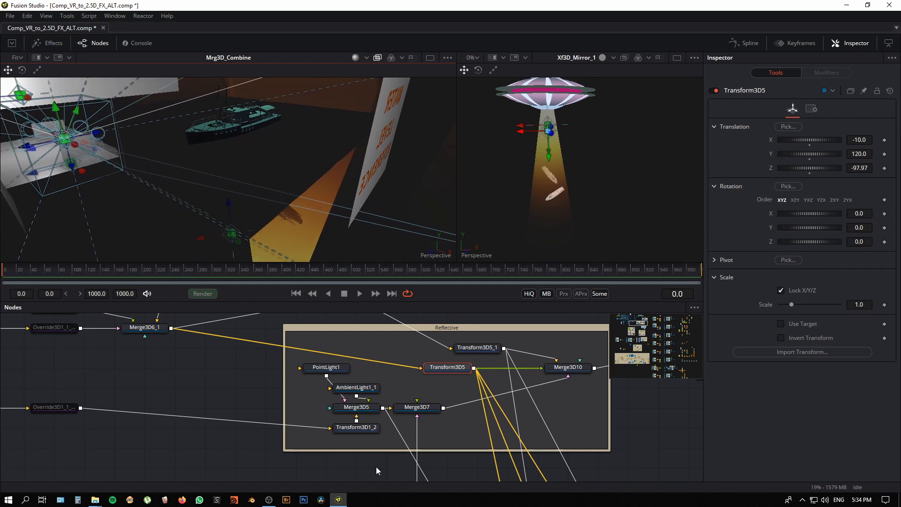
drag(445, 453, 453, 327)
drag(375, 462, 368, 329)
drag(302, 469, 339, 324)
drag(353, 460, 228, 322)
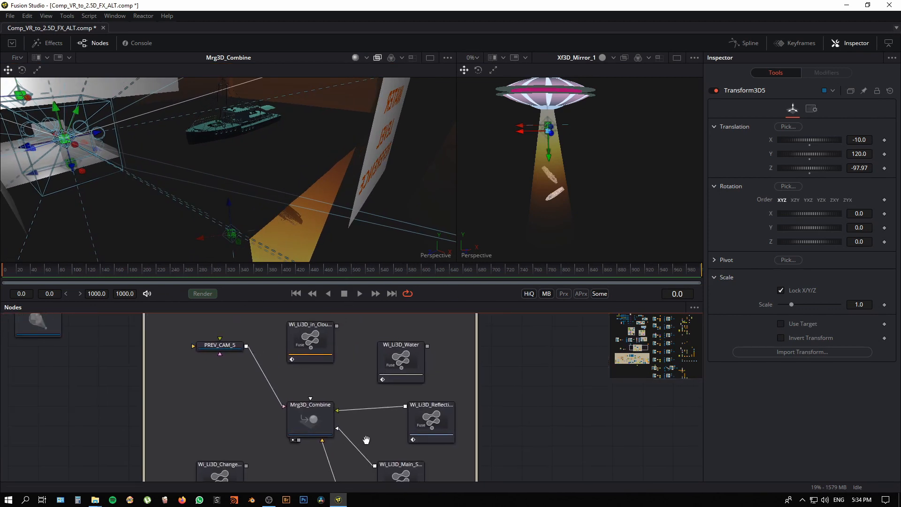
drag(426, 348, 310, 401)
drag(275, 211, 292, 186)
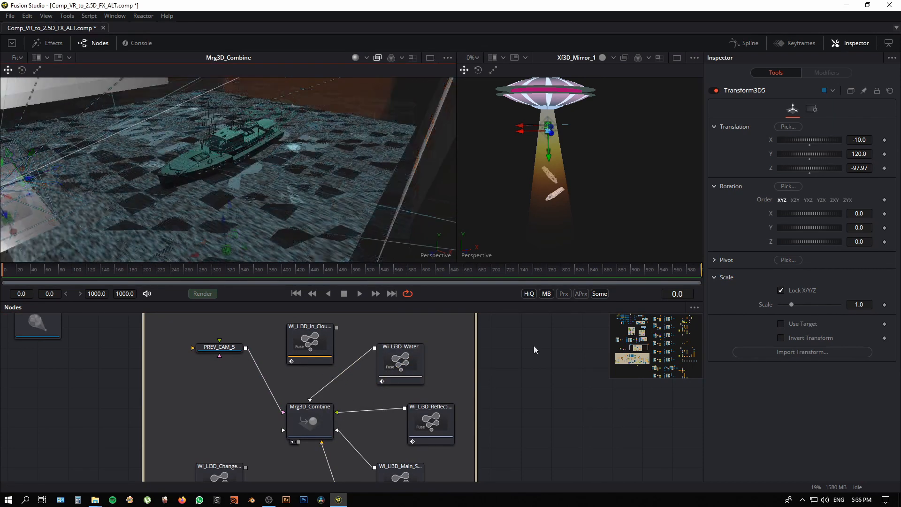
Step: Find Merge3D5 in the Reflective group and show it in the second viewer
drag(533, 345, 528, 486)
drag(530, 324, 476, 485)
drag(497, 371, 443, 481)
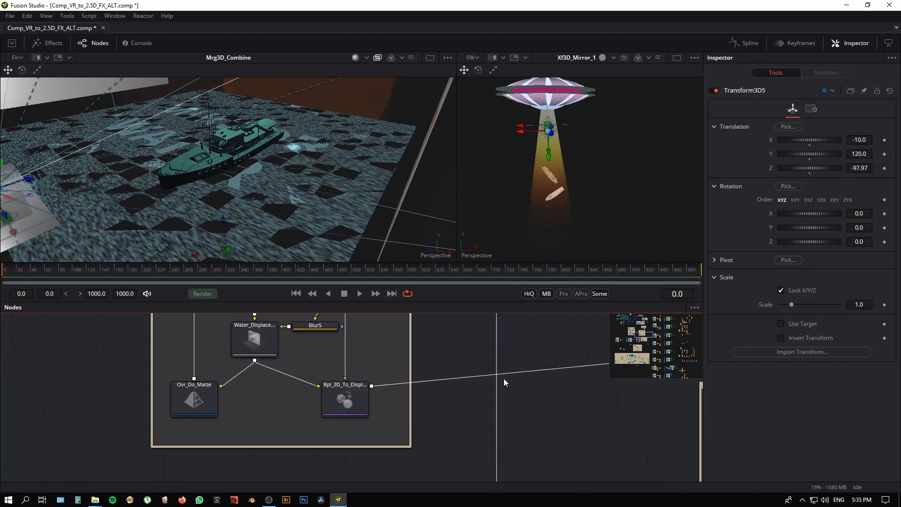
drag(423, 377, 405, 486)
drag(436, 368, 425, 481)
drag(431, 334, 464, 411)
drag(395, 387, 361, 406)
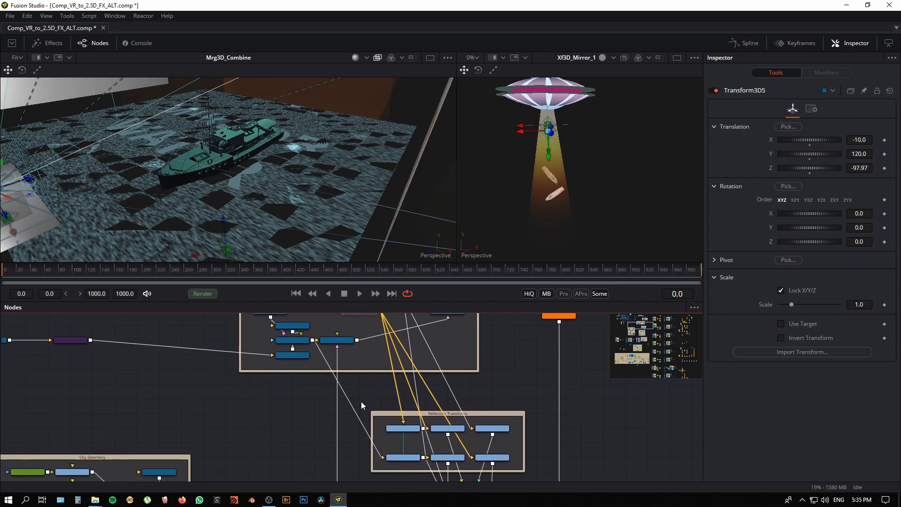
click(298, 346)
key(2)
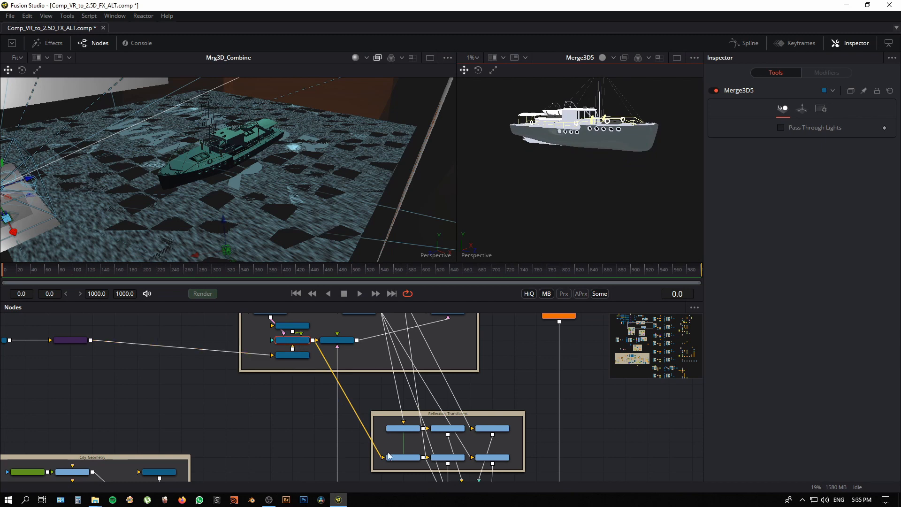
Step: Open the Instance_Xf3D_Mirror_Water settings and examine its Y translation expression and Y scale
scroll(388, 455, up, 5)
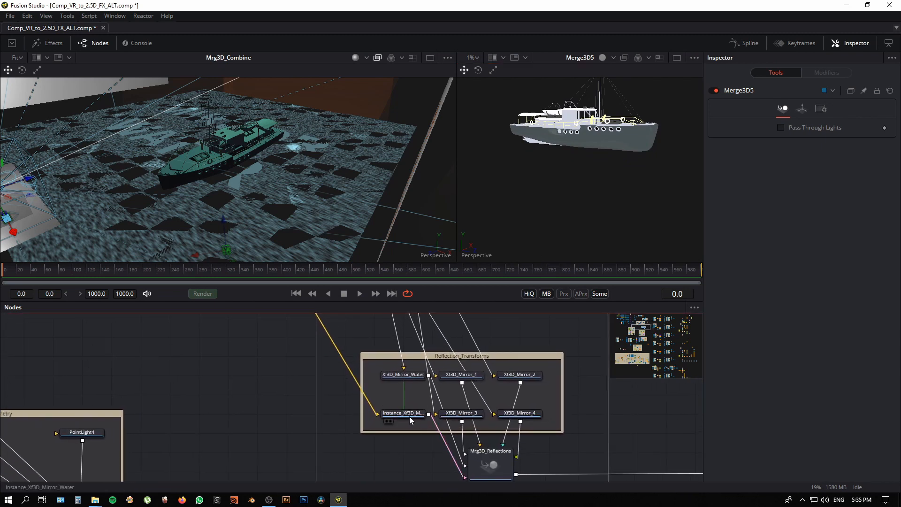
click(409, 416)
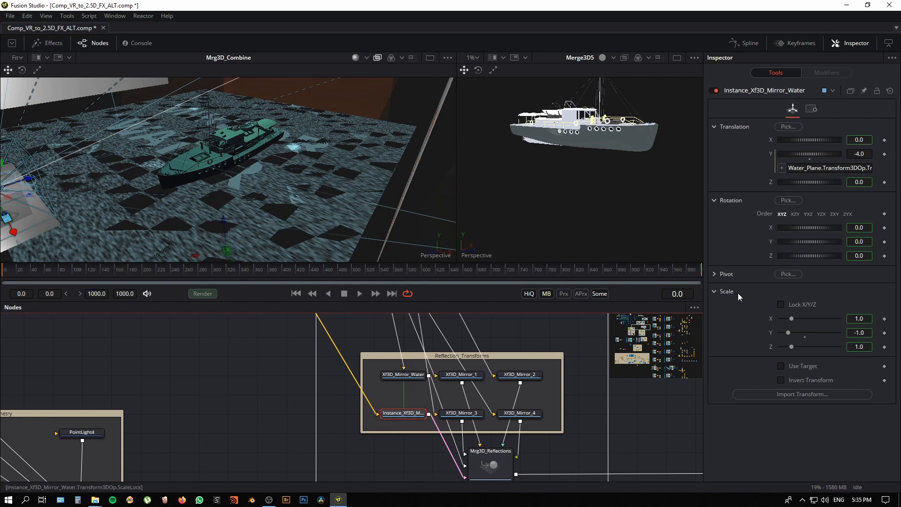
click(848, 168)
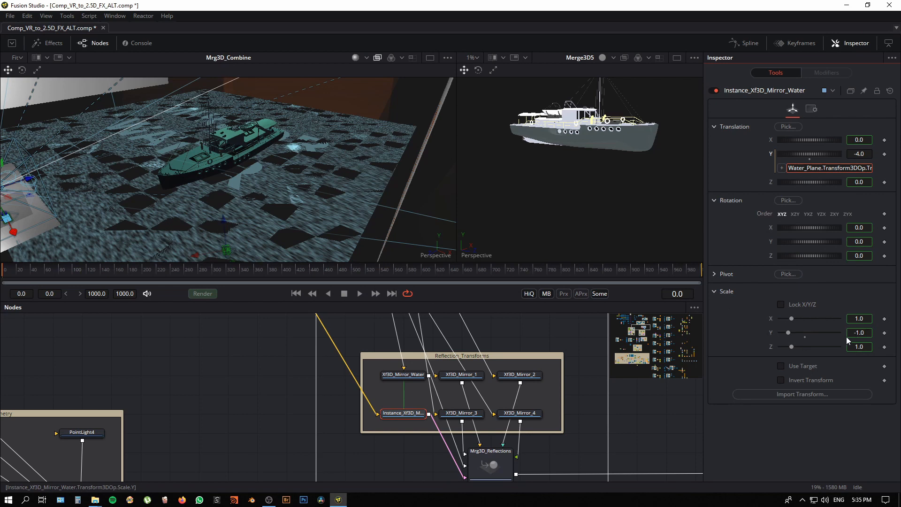
Step: Try moving the Water_Plane vertically in the first viewer to test how the boat's reflection responds
drag(316, 234, 232, 162)
click(271, 178)
drag(209, 109, 227, 157)
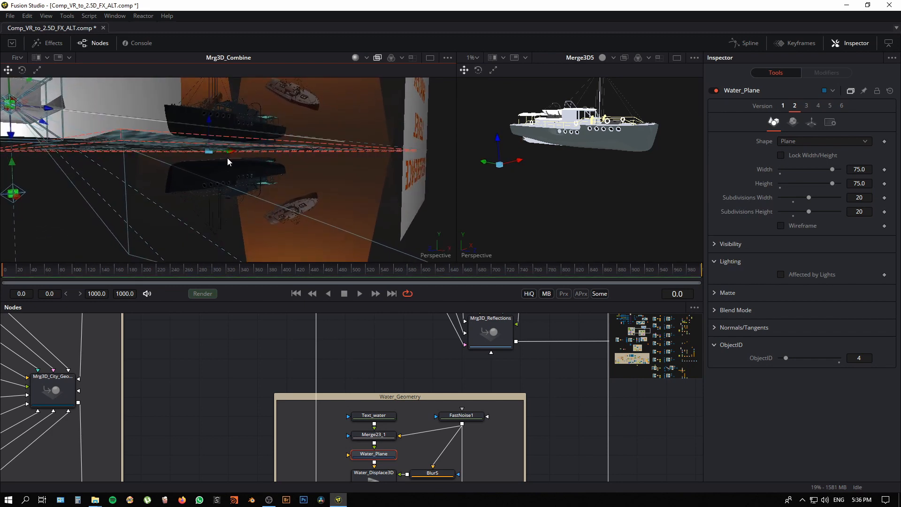
drag(210, 122, 218, 165)
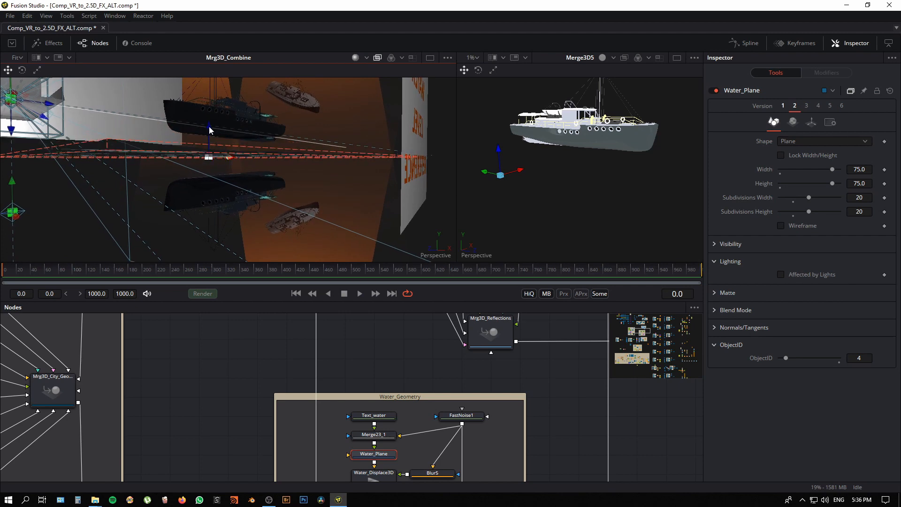
mouse_move(209, 126)
mouse_down()
mouse_move(211, 146)
mouse_move(210, 130)
mouse_up()
Step: Try raising the boat by setting Merge3D5's Y translation to 3.739, and undo the move
click(566, 140)
drag(425, 421, 317, 403)
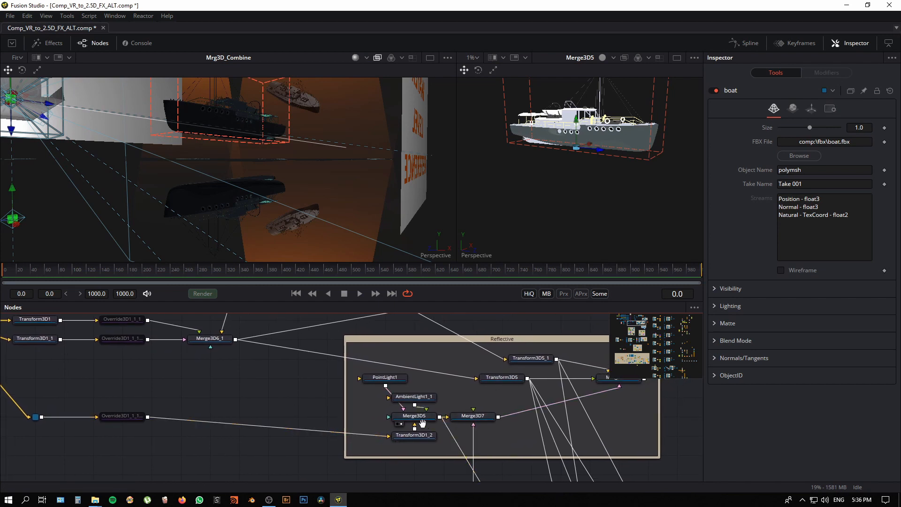
drag(416, 420, 399, 407)
click(397, 403)
drag(537, 188, 537, 203)
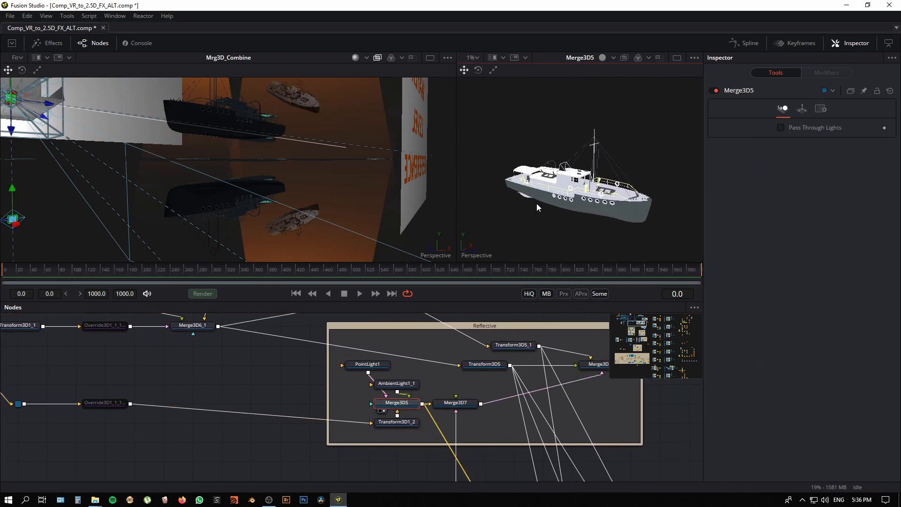
click(803, 108)
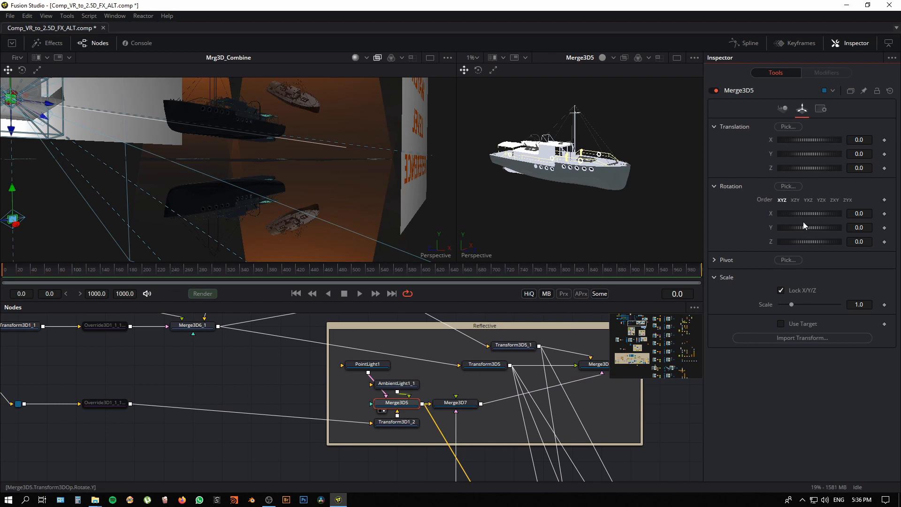
drag(792, 154, 854, 157)
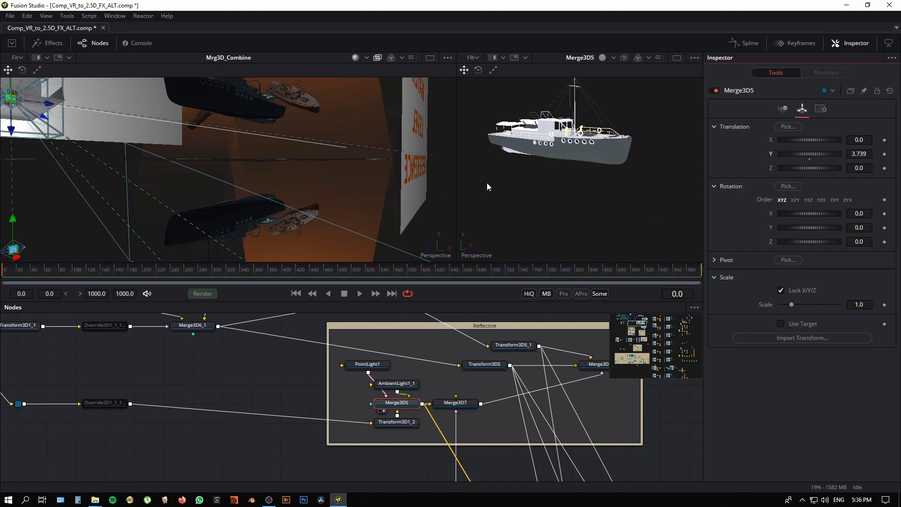
key(ctrl+z)
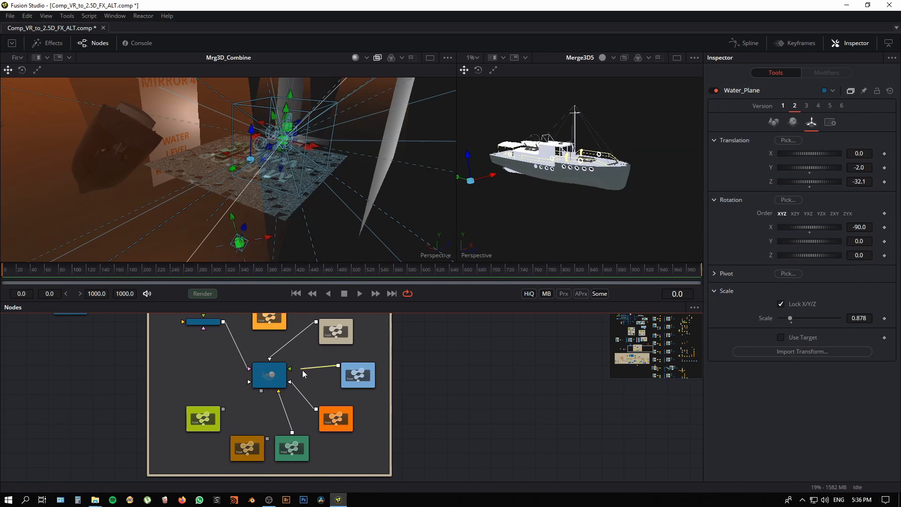
Step: Disconnect the reflections and main scene wireless links from Mrg3D_Combine and select the water_level_reference plane
drag(302, 370, 308, 399)
drag(249, 227, 288, 205)
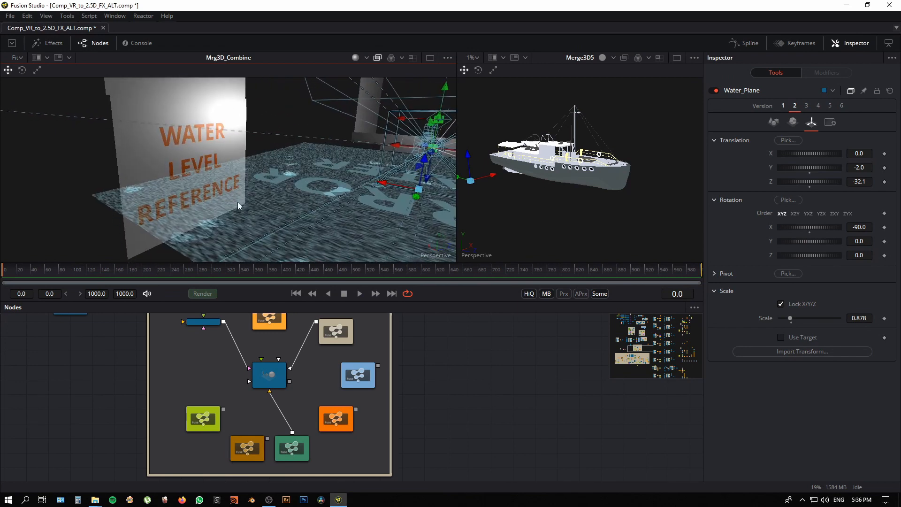
click(245, 109)
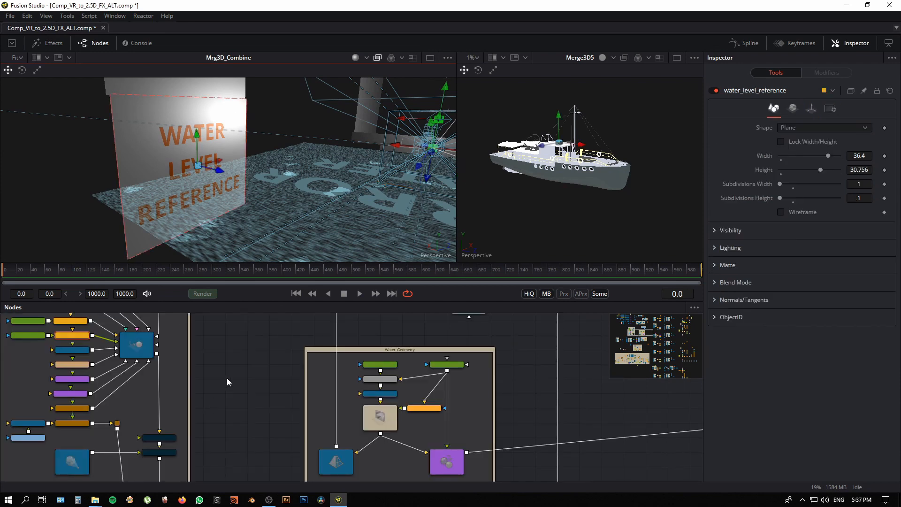
drag(289, 240, 330, 156)
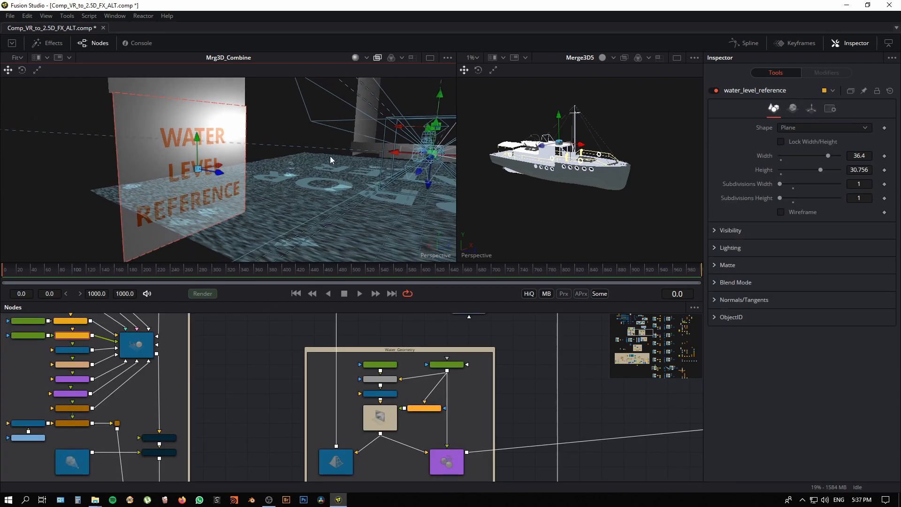
Step: Enable the bypassed ReplaceMaterial3D1 node fed by Catcher1_4 to project the photo texture onto the city geometry
drag(241, 396, 315, 350)
scroll(340, 348, up, 3)
drag(329, 404, 399, 373)
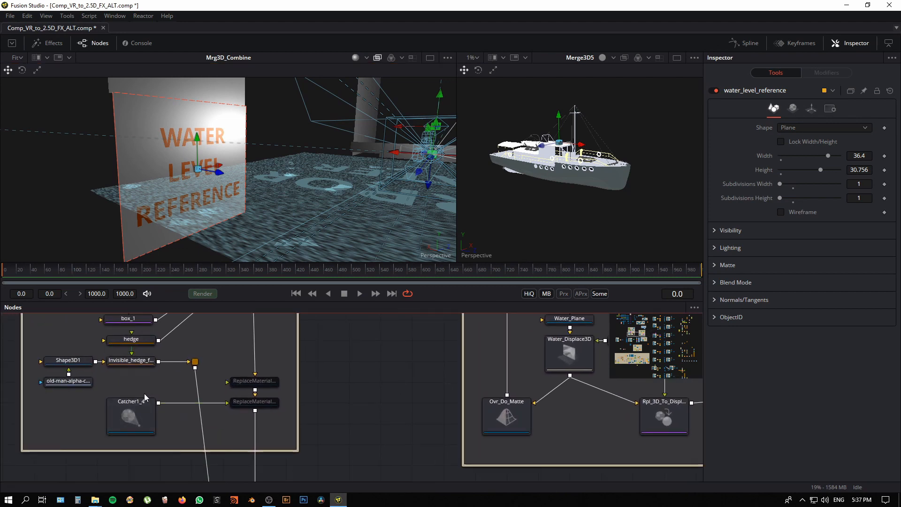
scroll(265, 397, down, 3)
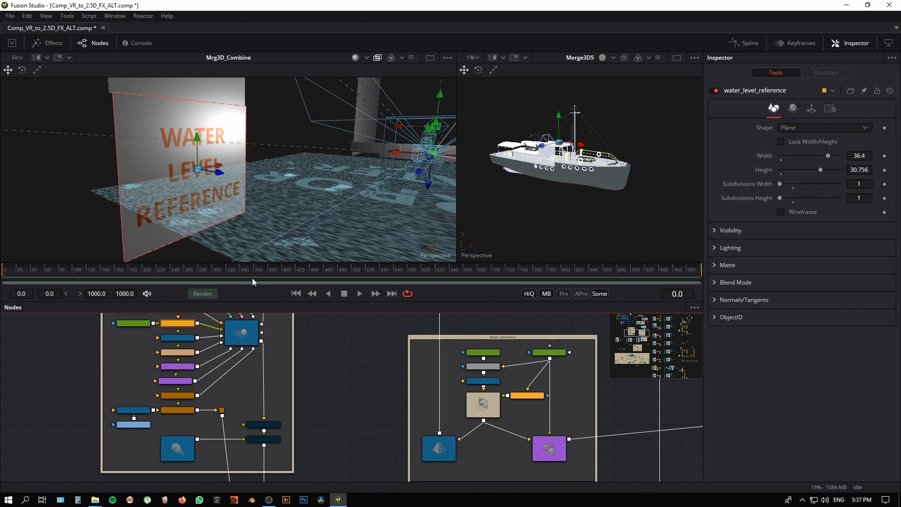
scroll(258, 394, up, 3)
scroll(291, 395, up, 1)
drag(291, 465, 289, 399)
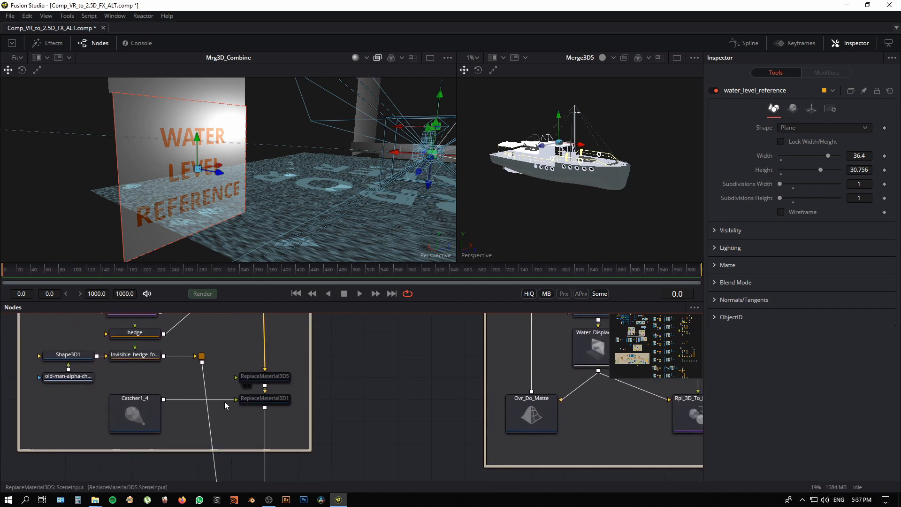
click(272, 400)
key(ctrl+p)
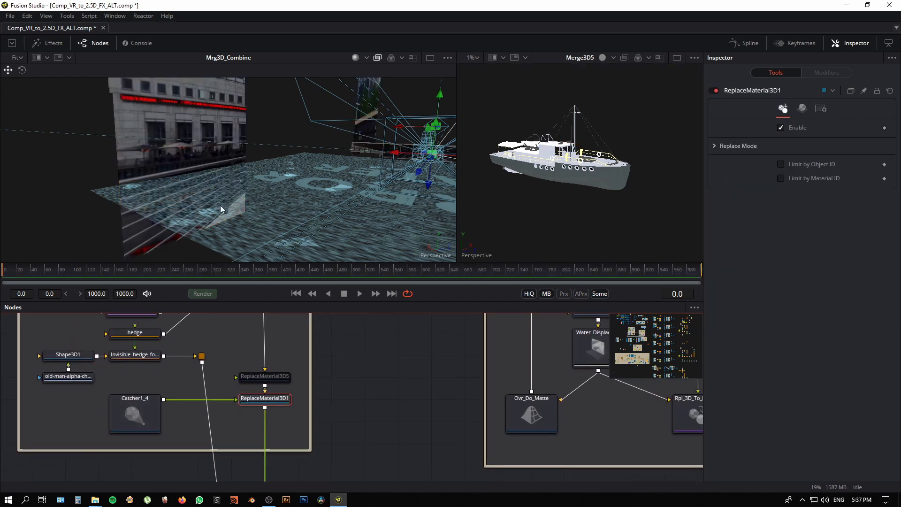
Step: Select the textured water_level_reference plane and make the viewer area taller to see it larger
click(191, 157)
drag(226, 192, 256, 358)
drag(273, 309, 262, 191)
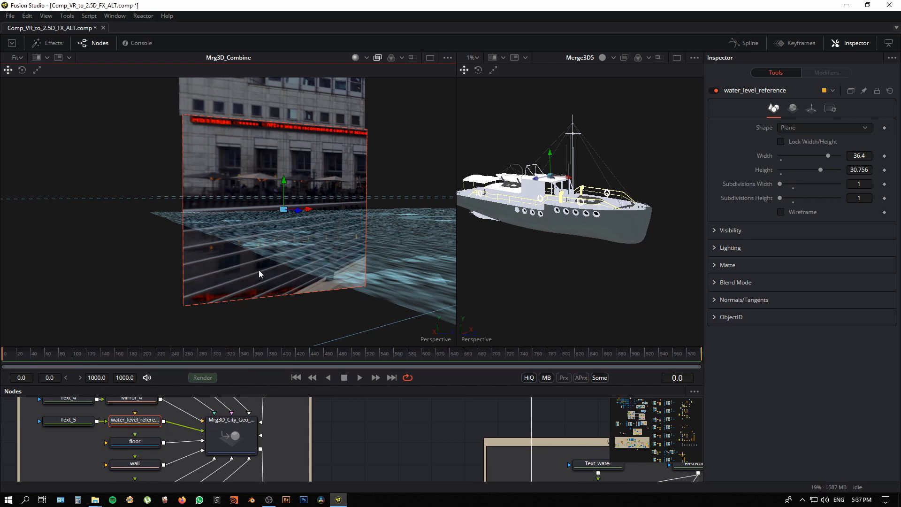
Step: Examine from several angles where the Water_Plane intersects the projected building texture on the water_level_reference plane
drag(258, 271, 240, 326)
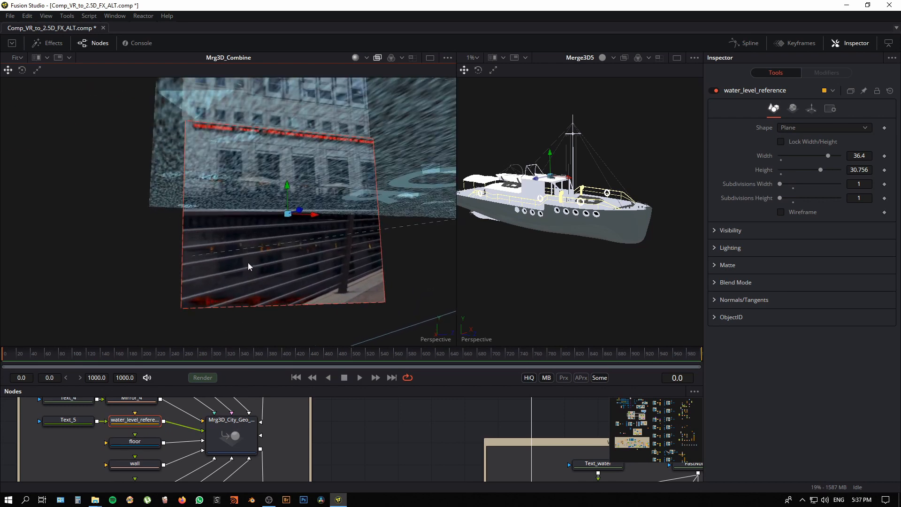
drag(242, 264, 258, 280)
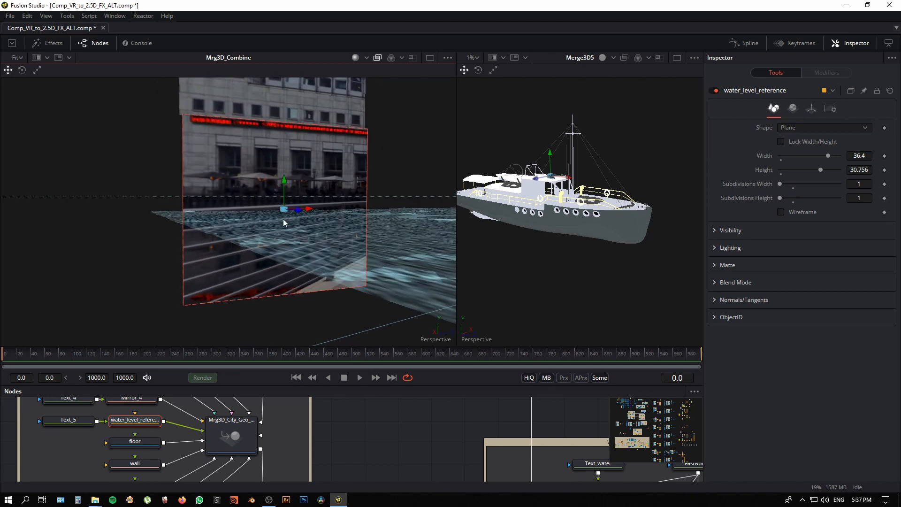
drag(284, 219, 232, 291)
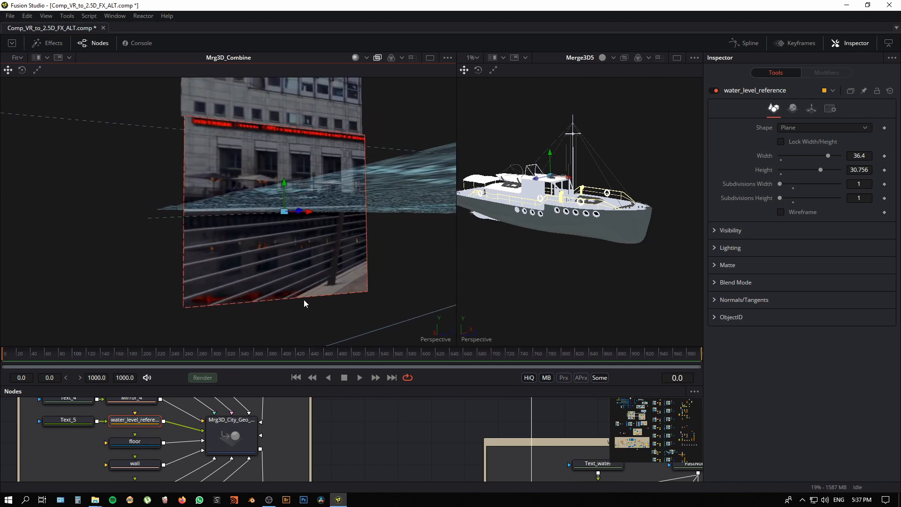
drag(268, 250, 314, 261)
drag(316, 262, 323, 261)
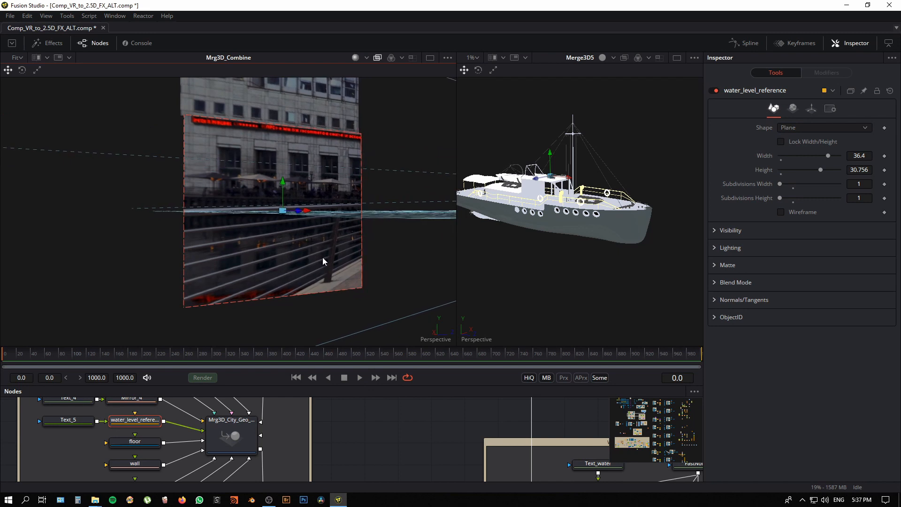
drag(372, 244, 247, 268)
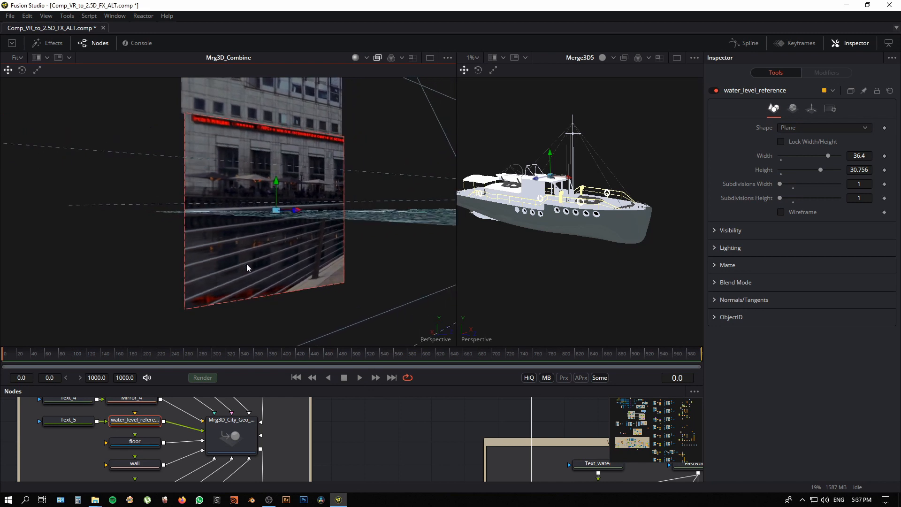
click(378, 217)
mouse_move(384, 269)
mouse_down()
mouse_move(368, 267)
mouse_move(375, 267)
mouse_up()
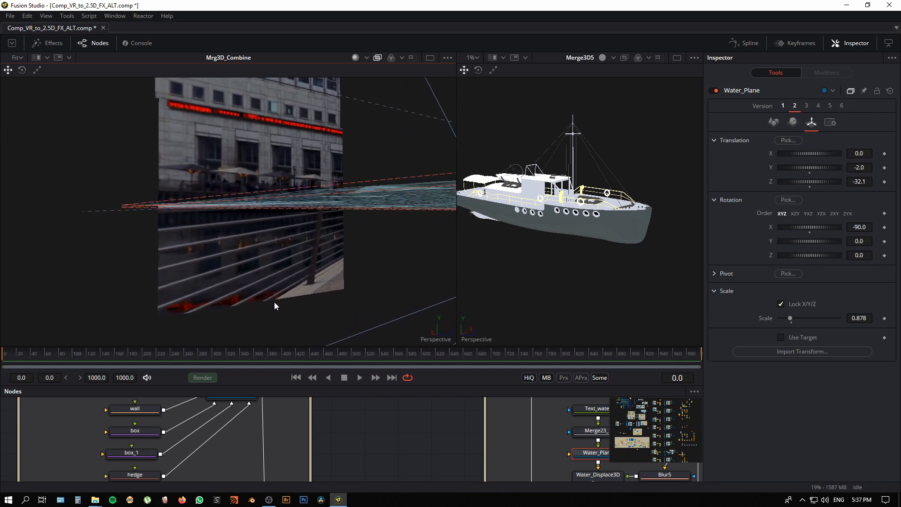
Step: Hide the node graph and inspect the projected building planes, including Mirror_4 and Mirror_3, from several angles in the enlarged 3D view
drag(274, 302, 170, 328)
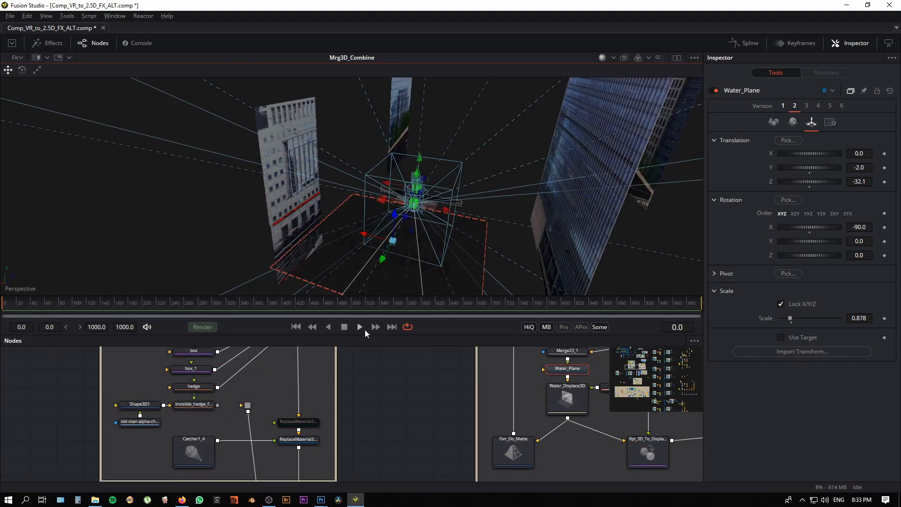
click(99, 46)
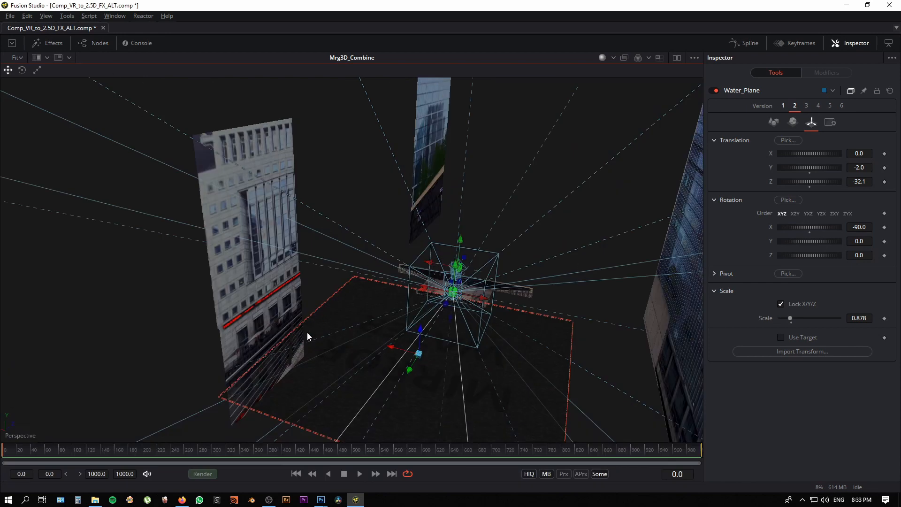
click(255, 213)
drag(348, 308, 341, 326)
scroll(370, 306, down, 3)
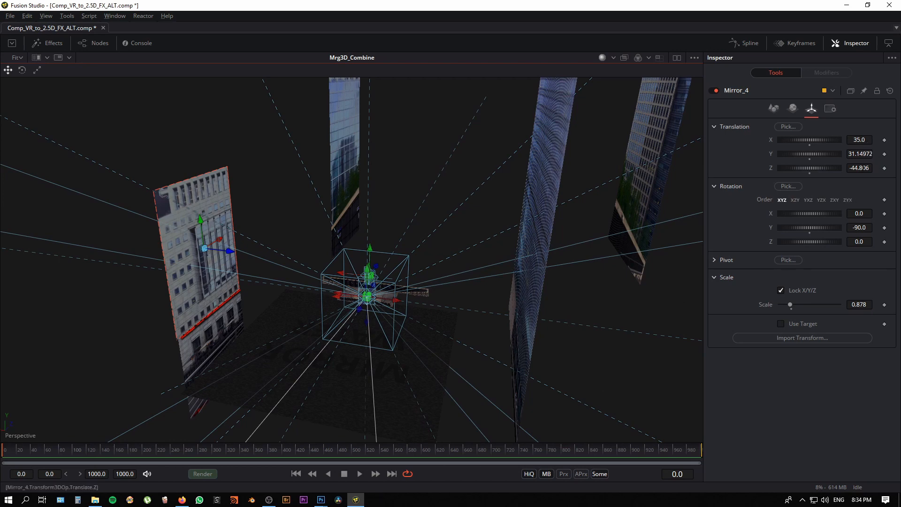
click(354, 201)
drag(354, 200, 531, 316)
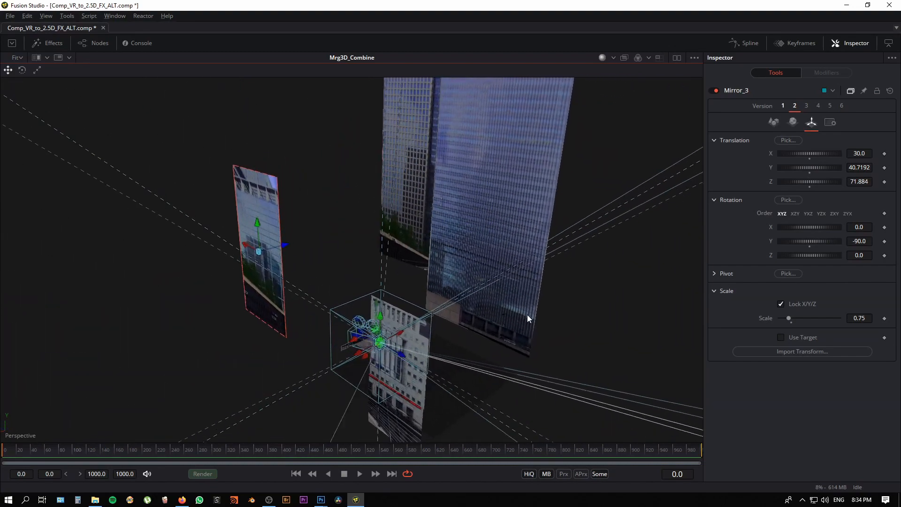
click(411, 160)
drag(395, 221, 460, 352)
Step: Select the hedge, box_1 and box planes in turn and inspect how the photo texture projects onto them
click(415, 354)
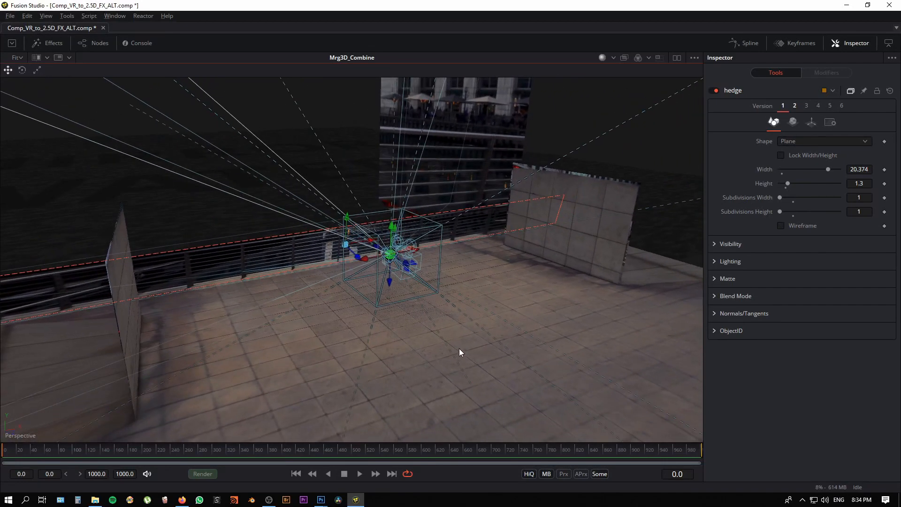
click(587, 252)
drag(565, 318, 502, 269)
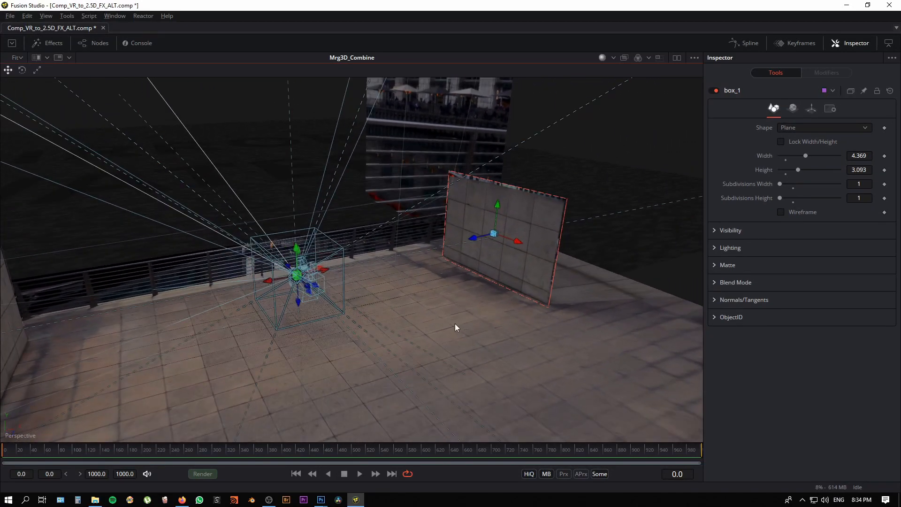
mouse_move(455, 325)
mouse_down()
mouse_move(549, 322)
mouse_move(461, 330)
mouse_up()
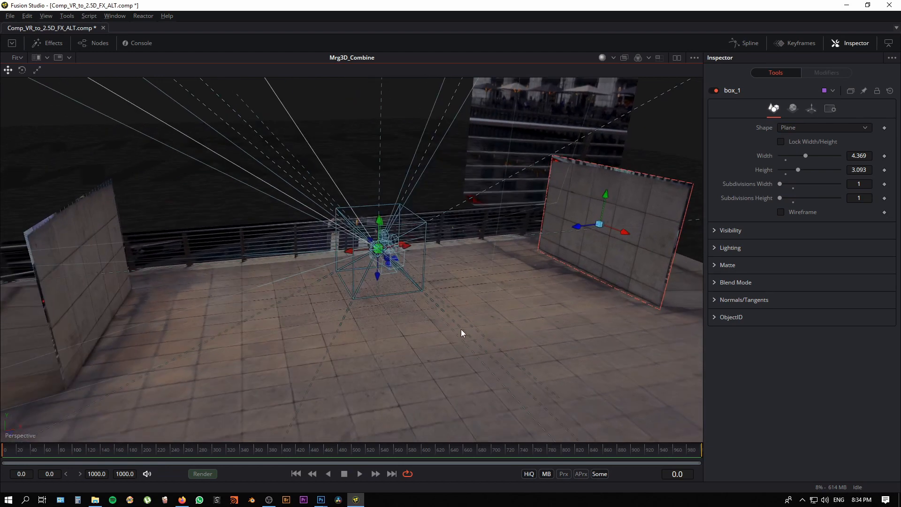
click(65, 230)
drag(343, 339, 370, 342)
Step: Isolate the hedge plane in the PROJ_ROOM_City_Geo view by disconnecting the other city geometry, and enlarge the 3D view
click(105, 43)
drag(418, 285, 363, 236)
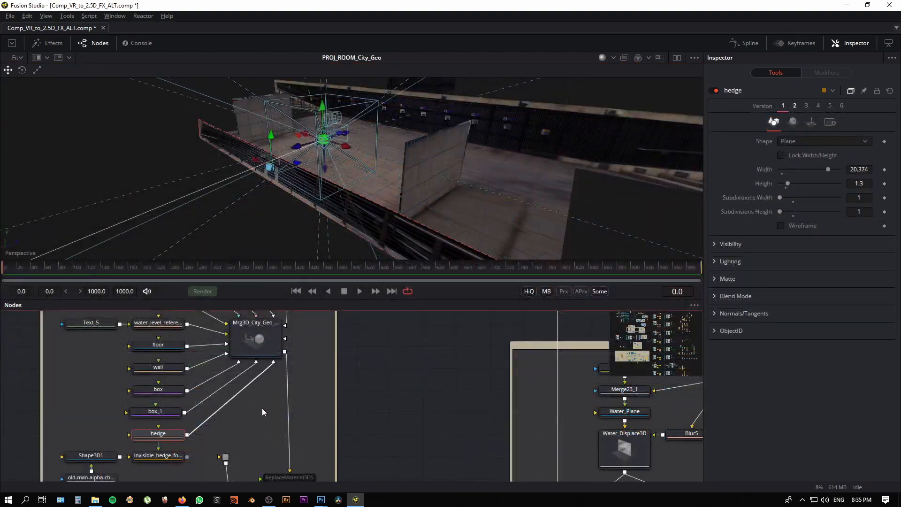
drag(265, 394, 263, 382)
drag(254, 418, 248, 408)
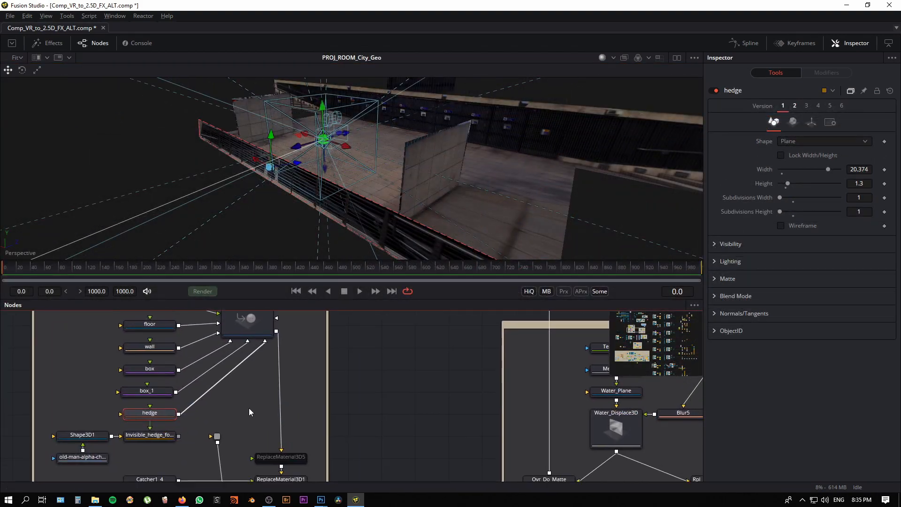
drag(260, 354, 210, 432)
drag(446, 147, 241, 147)
click(93, 43)
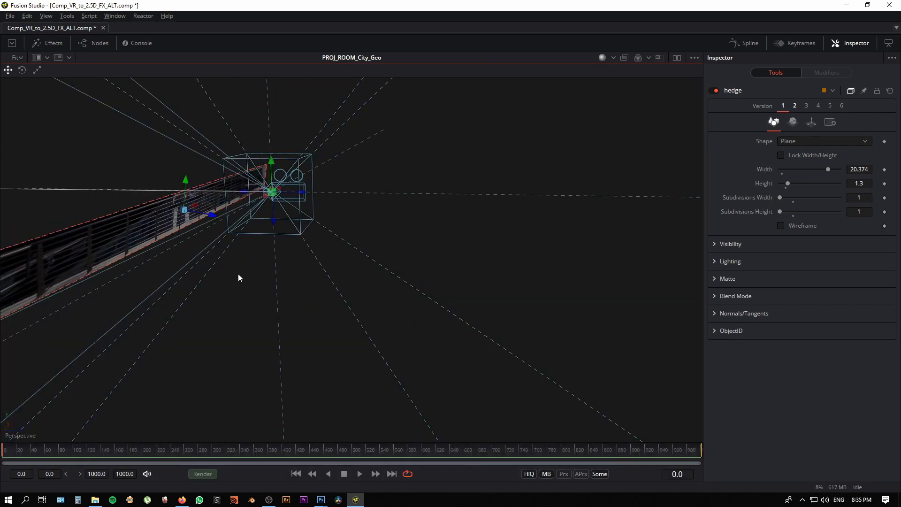
Step: Examine the railing texture projected onto the isolated hedge plane from the side and front
drag(238, 278, 603, 223)
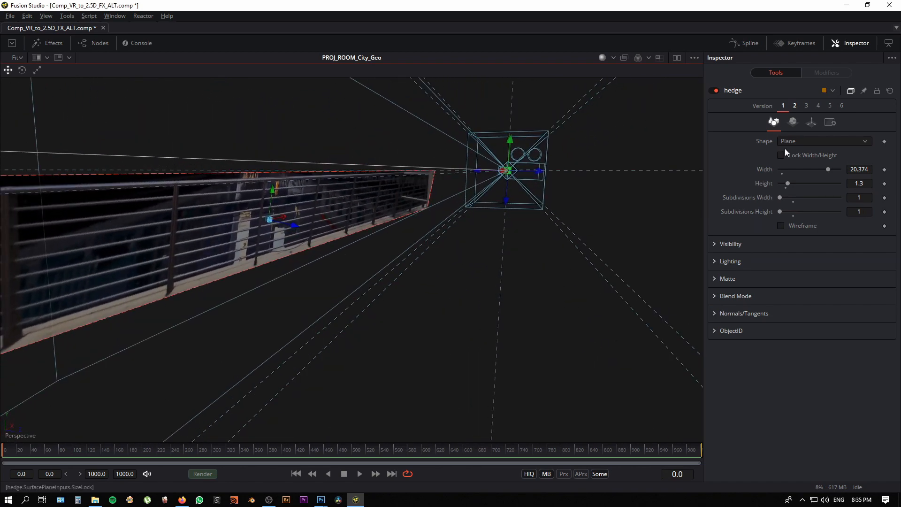
drag(330, 255, 552, 194)
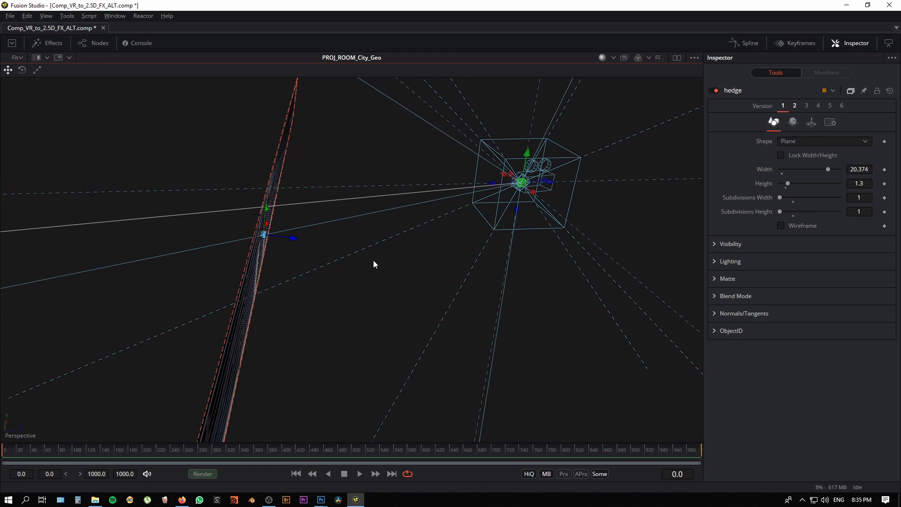
drag(374, 264, 345, 263)
drag(300, 305, 291, 299)
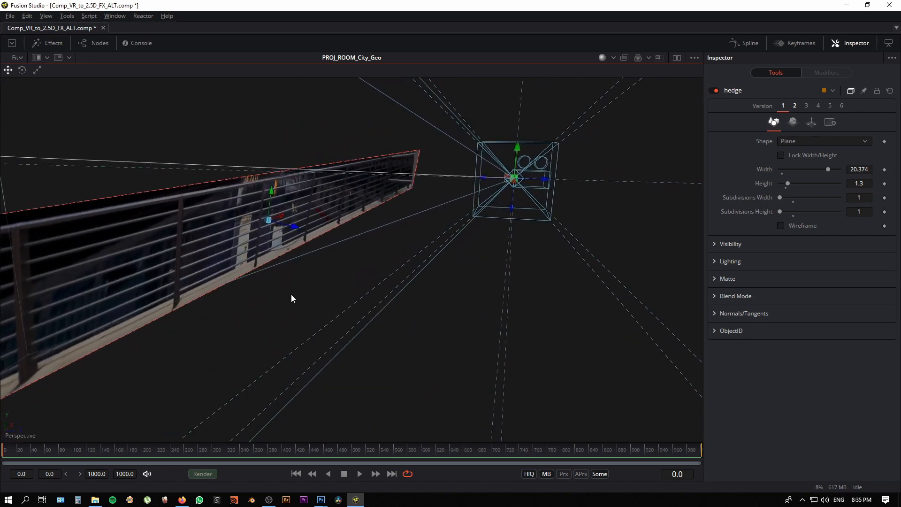
Step: Switch the hedge plane to version 2 and move it closer to the camera, to Z translation -1.9
click(794, 106)
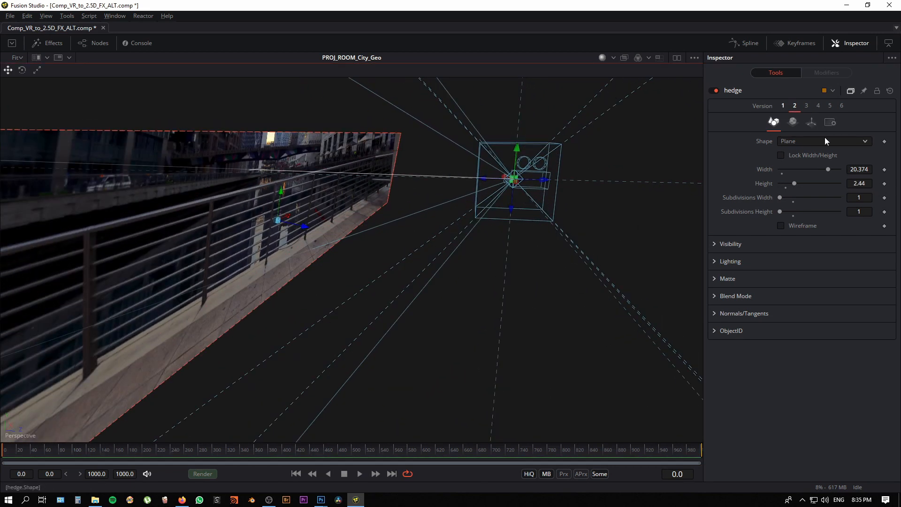
click(812, 121)
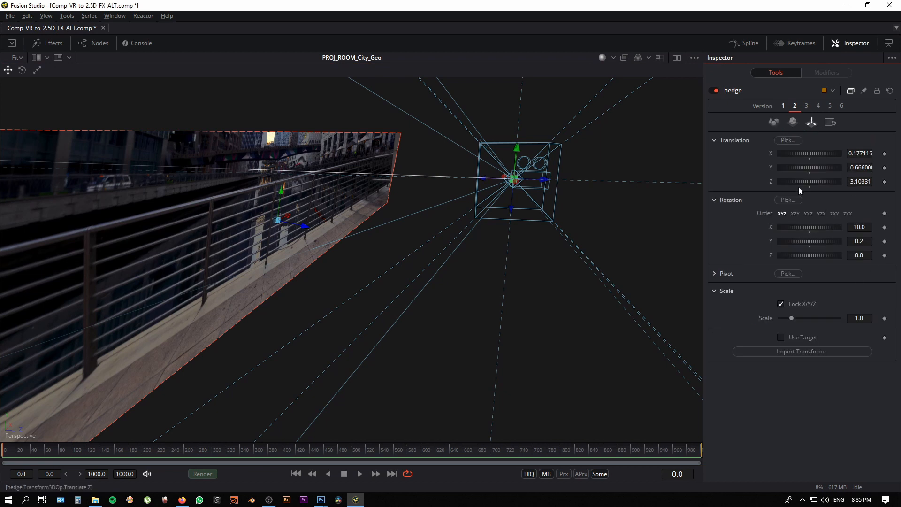
drag(800, 181, 840, 181)
drag(468, 321, 560, 310)
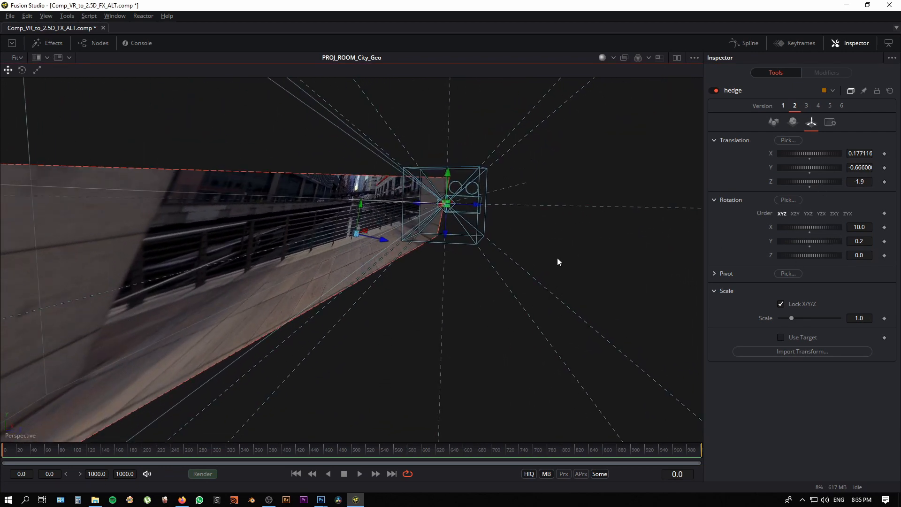
drag(558, 262, 422, 328)
Step: Try the hedge plane at Z translation -0.77 and at -5.896, and shift it slightly along its vertical axis
drag(817, 181, 856, 179)
drag(425, 303, 465, 267)
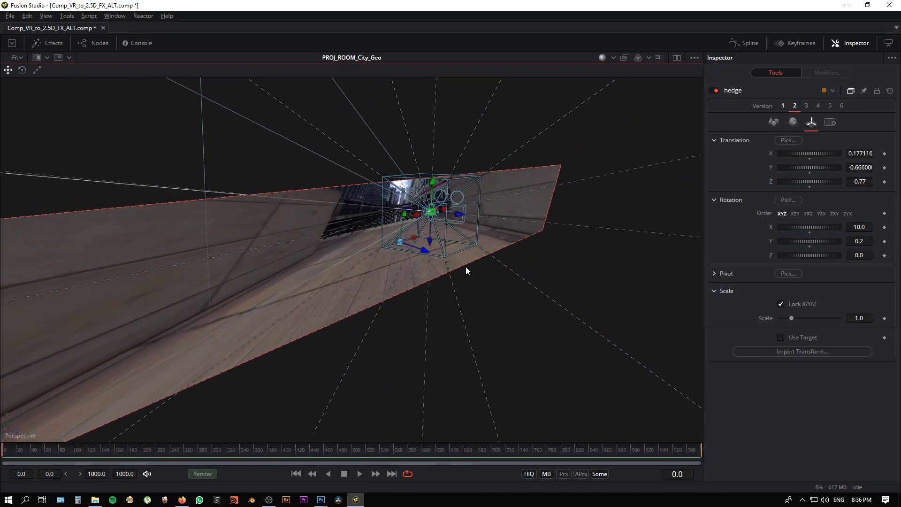
drag(832, 183, 699, 205)
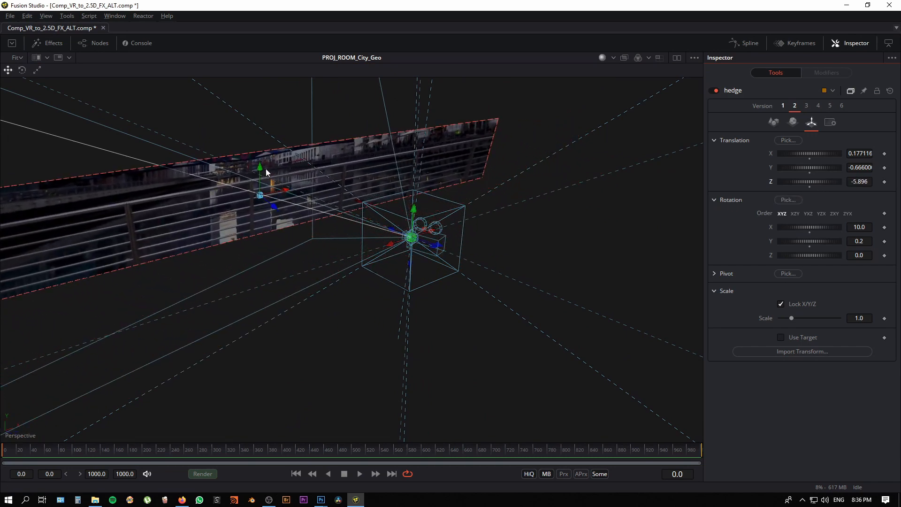
drag(260, 168, 261, 188)
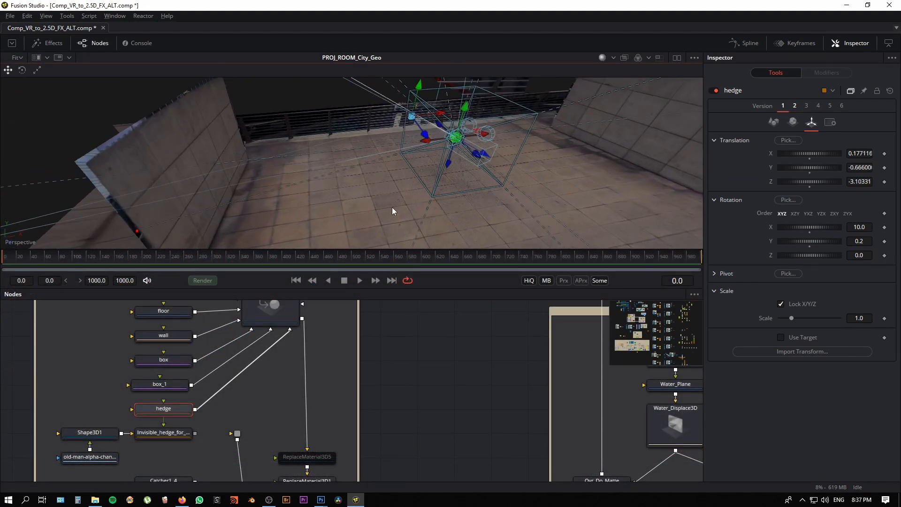
Step: Connect the Invisible_hedge node's output to the nearby pipe router to bring in the walking man card, and select its Shape3D1 plane
drag(394, 211, 417, 218)
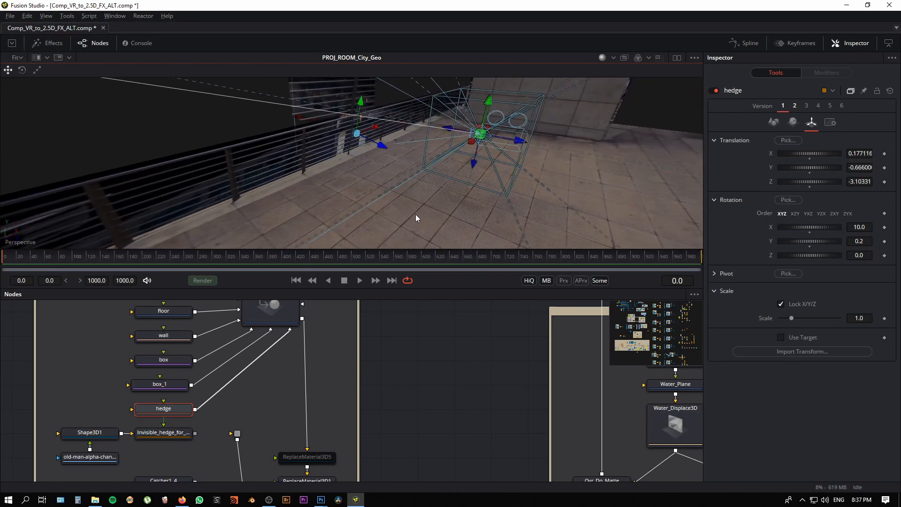
scroll(207, 456, down, 1)
drag(189, 416, 224, 415)
drag(372, 211, 387, 166)
click(402, 134)
drag(435, 203, 390, 209)
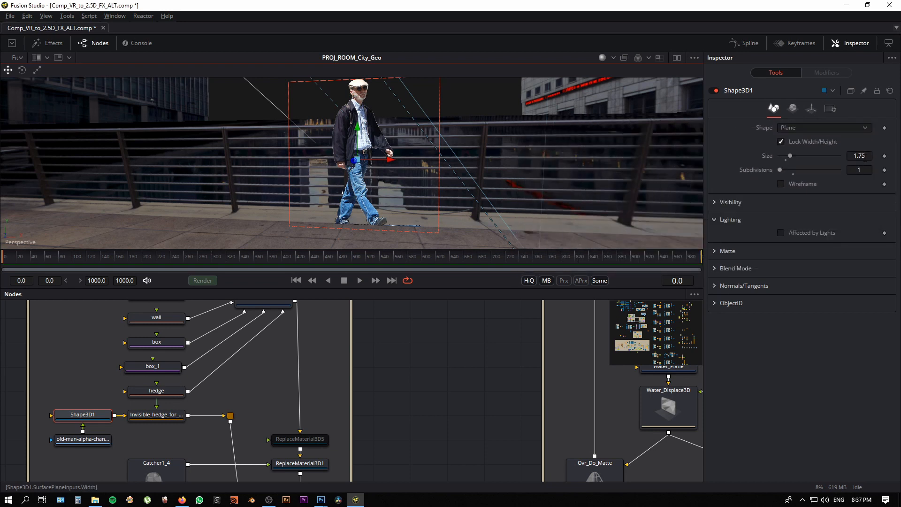
Step: Enlarge the 3D view and examine how the walking man stands against the railing and floor from several angles
drag(397, 176, 87, 99)
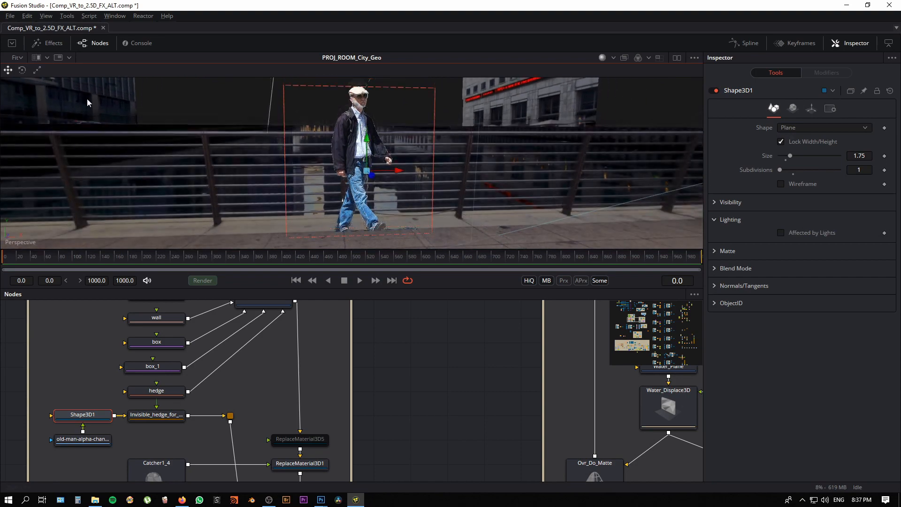
click(93, 44)
drag(263, 235, 499, 276)
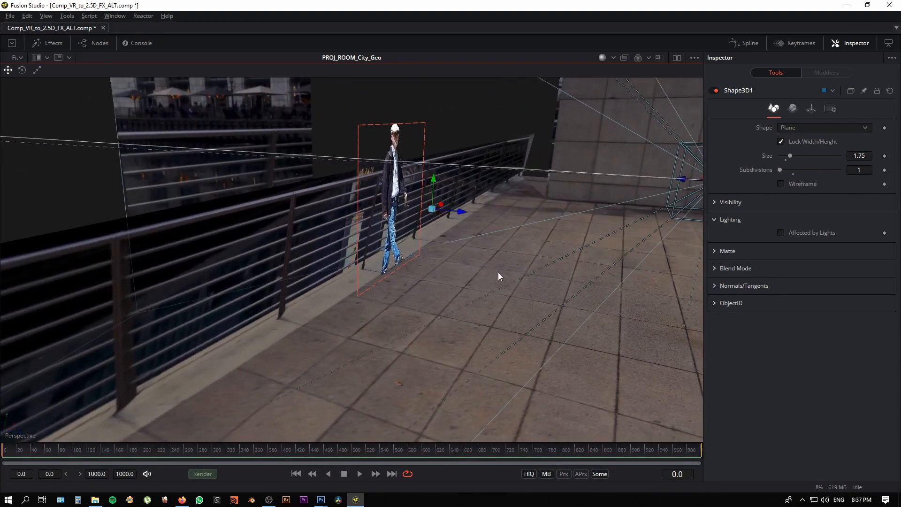
click(350, 289)
drag(429, 222, 429, 258)
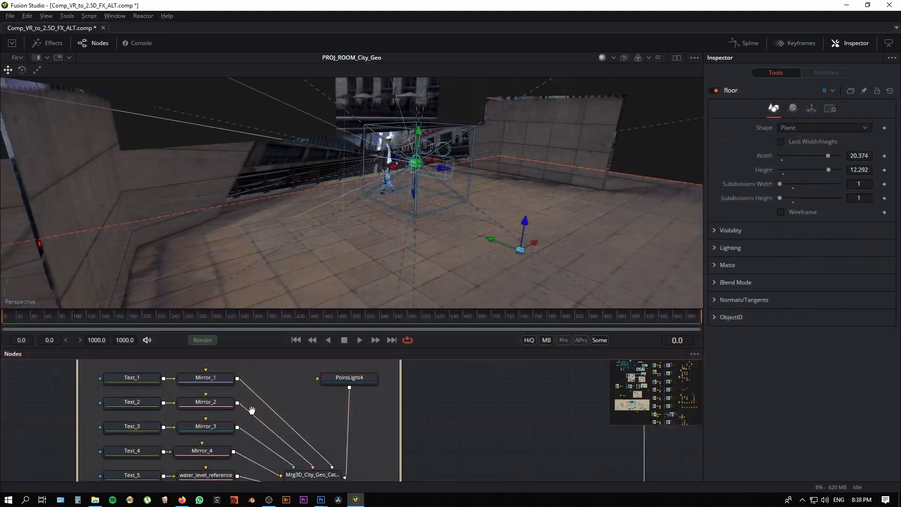
Step: Disconnect the floor plane from the city geometry merge and view the walking man against the remaining planes
scroll(252, 411, down, 5)
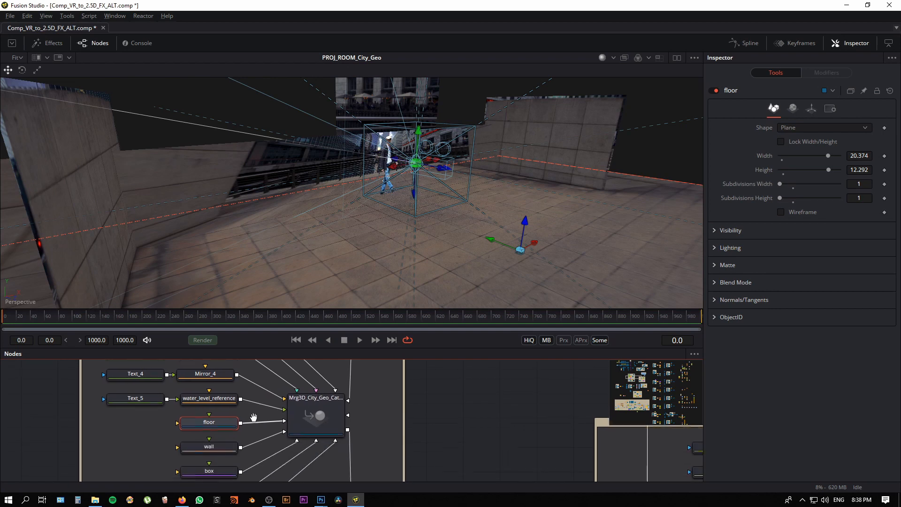
drag(277, 408, 269, 422)
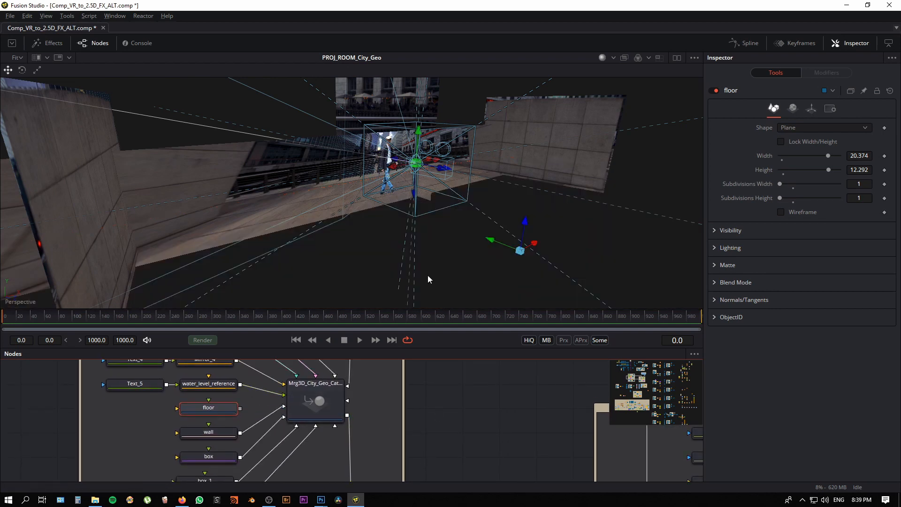
drag(423, 258, 412, 282)
scroll(250, 450, down, 3)
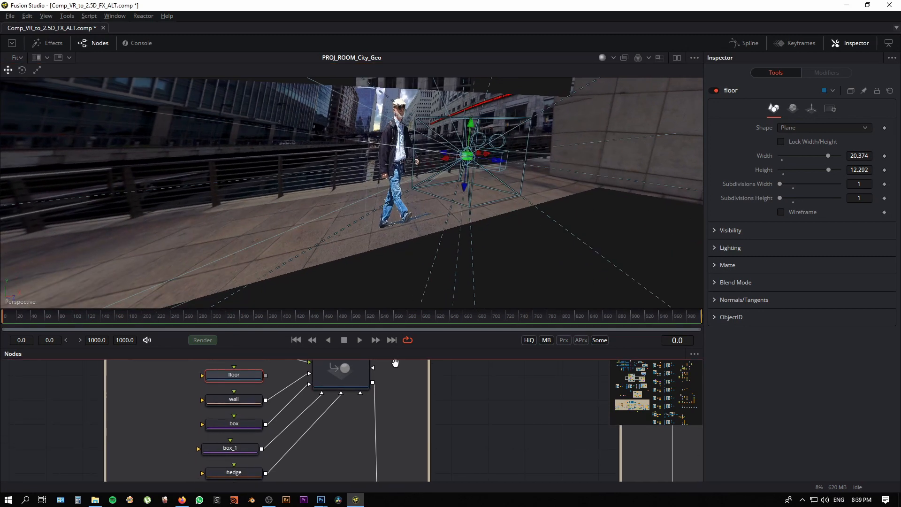
Step: Select the hedge plane in version 2 and move it back to Z translation -3.126
click(250, 459)
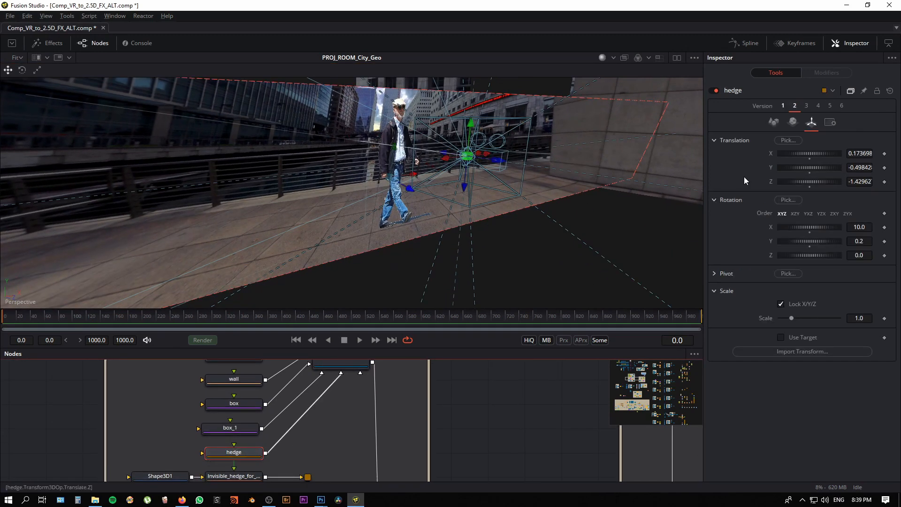
drag(815, 181, 771, 195)
mouse_move(413, 253)
mouse_down()
mouse_move(384, 246)
mouse_move(371, 230)
mouse_move(431, 237)
mouse_move(426, 250)
mouse_move(406, 252)
mouse_up()
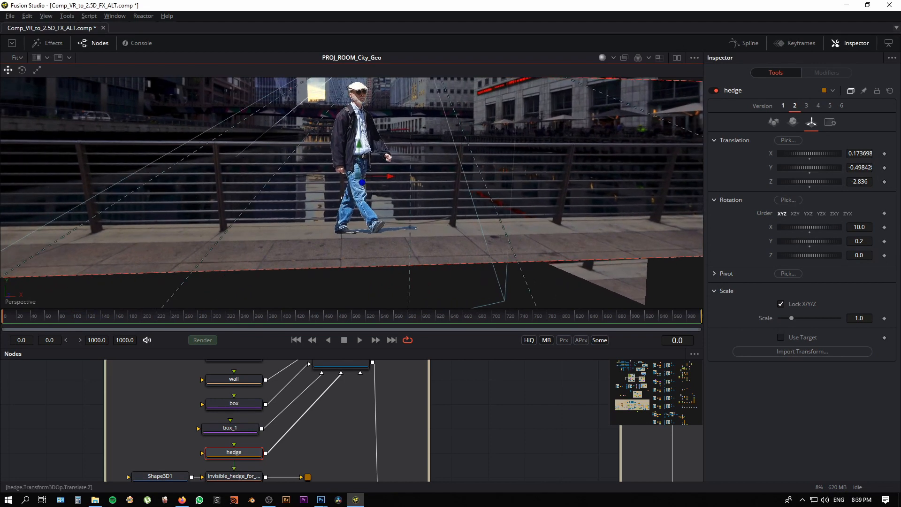
drag(824, 182, 808, 183)
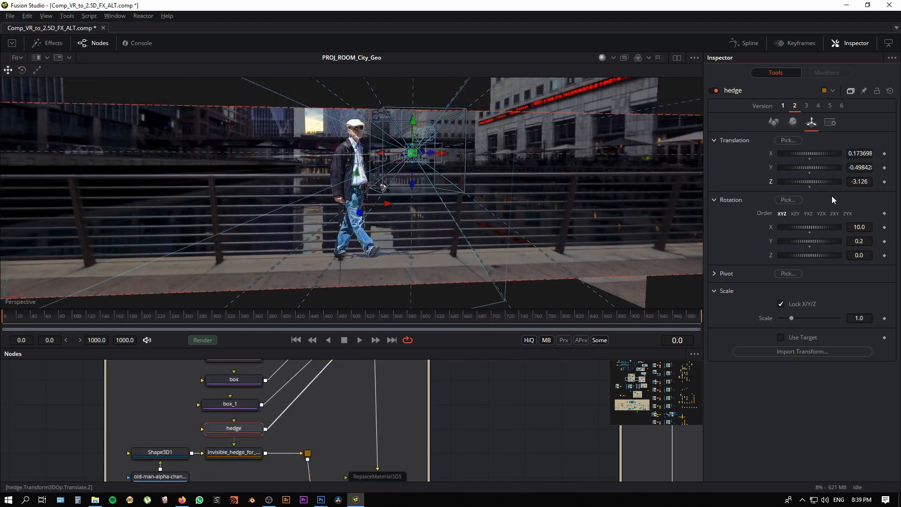
Step: Return the hedge plane to version 1 and reconnect the floor plane to the city geometry merge
click(782, 106)
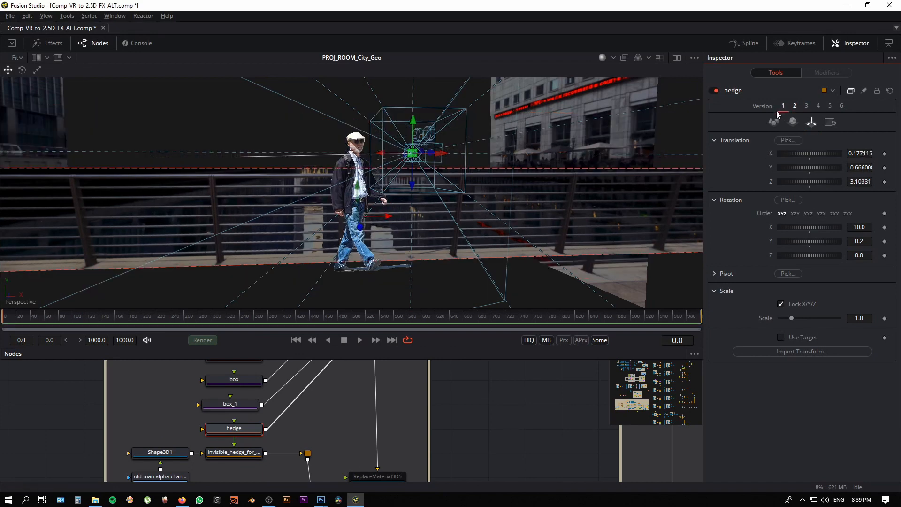
drag(357, 280, 383, 357)
scroll(275, 432, up, 5)
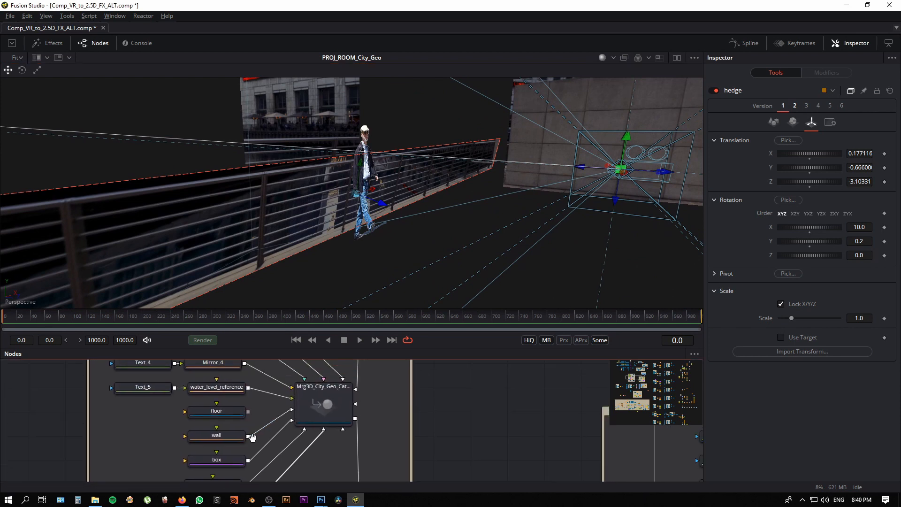
drag(249, 413, 355, 404)
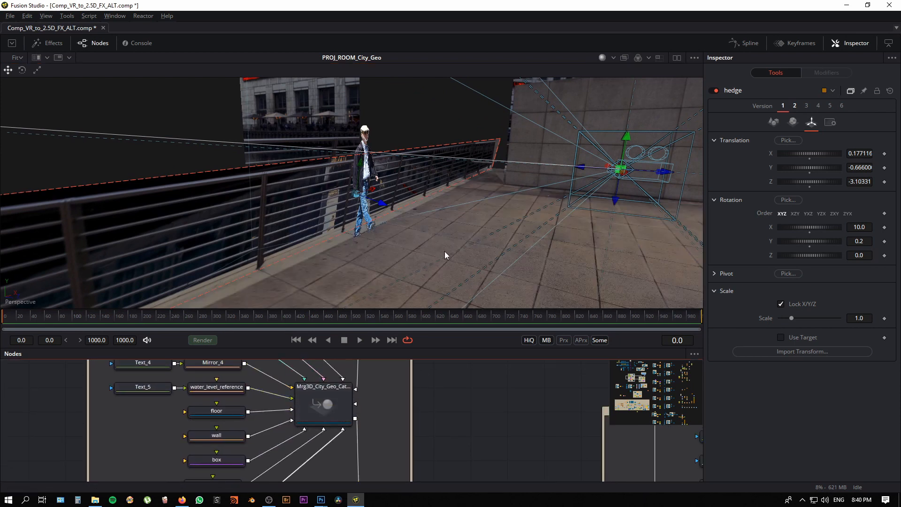
drag(444, 252, 430, 276)
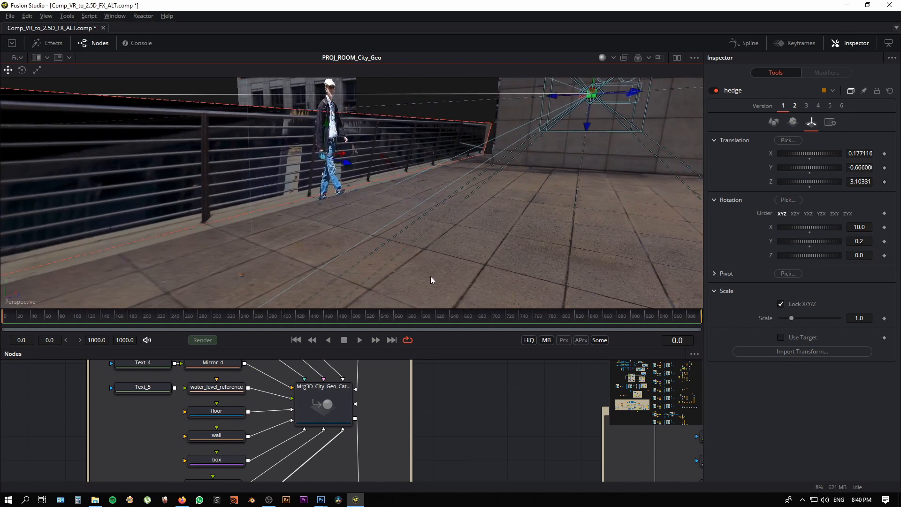
Step: Select the floor plane and lower its Y translation to -1.3646, continuing down to -2.2453, to test the projected texture around the walking man
click(446, 274)
click(811, 109)
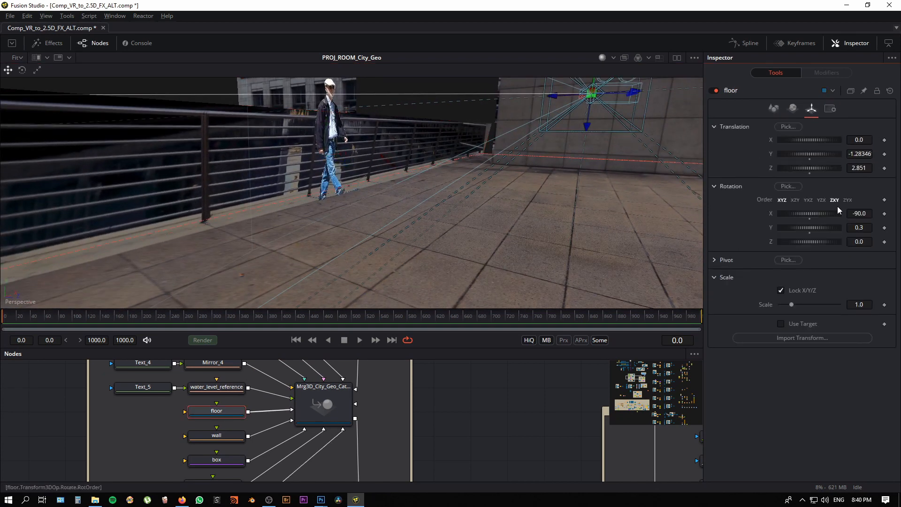
drag(454, 196, 489, 195)
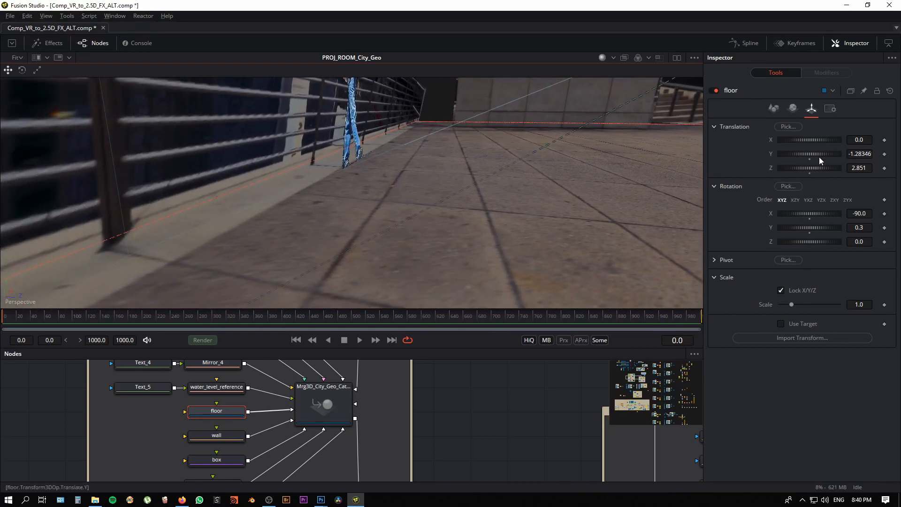
drag(823, 156, 806, 156)
drag(527, 227, 496, 249)
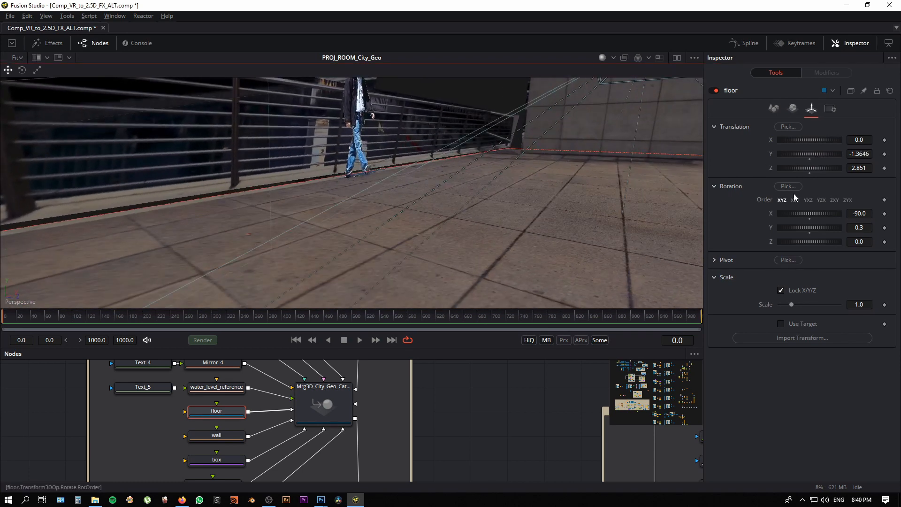
drag(812, 153, 706, 178)
drag(520, 202, 341, 275)
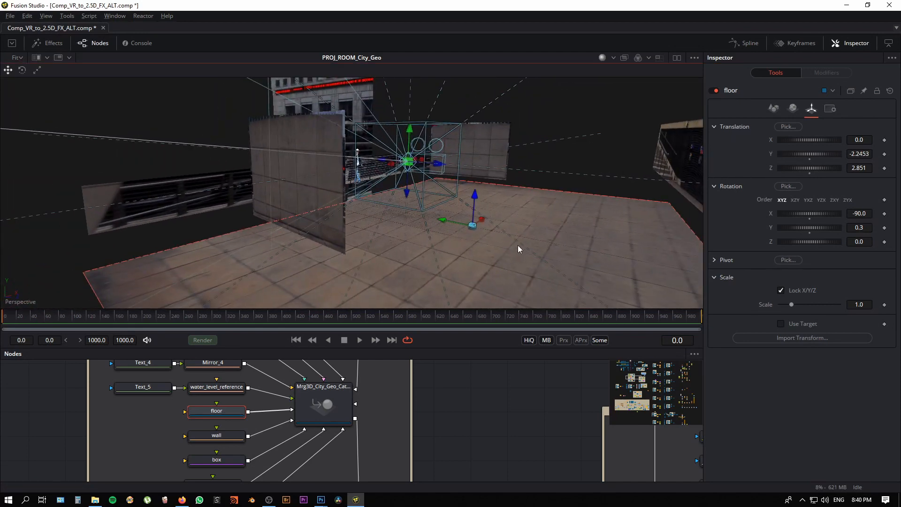
Step: Move the floor plane freehand to about X -0.03, Y -2.44 and Z -2.86, undoing the first attempt
drag(517, 245, 402, 225)
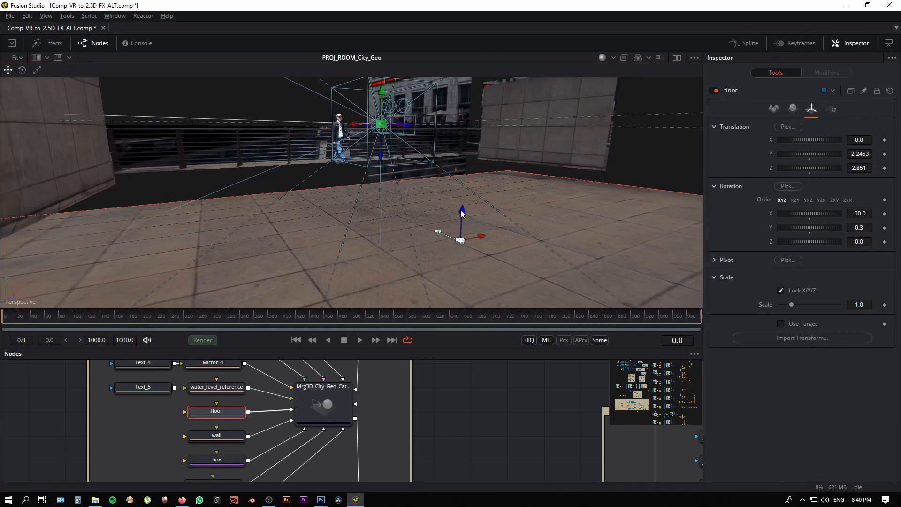
drag(461, 209, 431, 253)
key(ctrl+z)
drag(434, 249, 425, 271)
drag(308, 257, 457, 274)
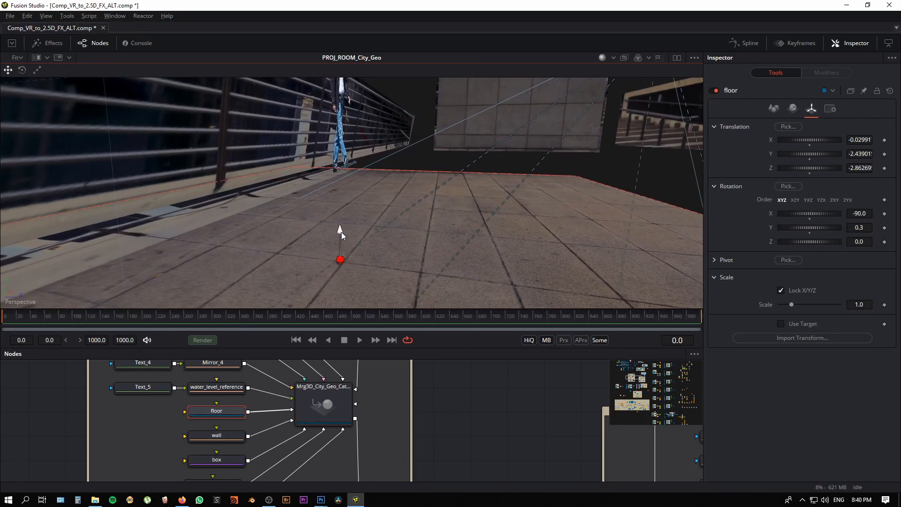
Step: Raise the floor plane through Y -2.05953 and -1.4943 and restore it to translation X 0.0, Y -1.28346, Z 2.851
drag(342, 231, 420, 248)
drag(356, 217, 354, 196)
drag(350, 237, 426, 234)
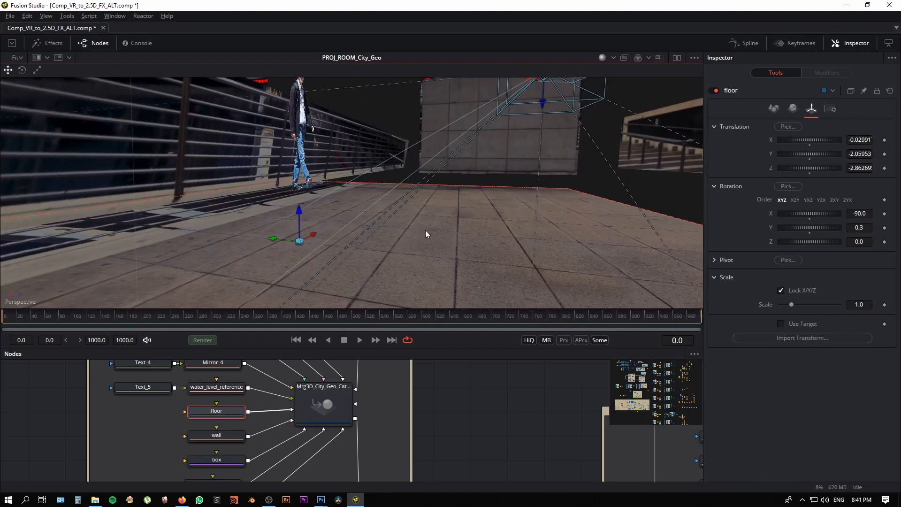
drag(797, 154, 887, 157)
drag(326, 222, 222, 221)
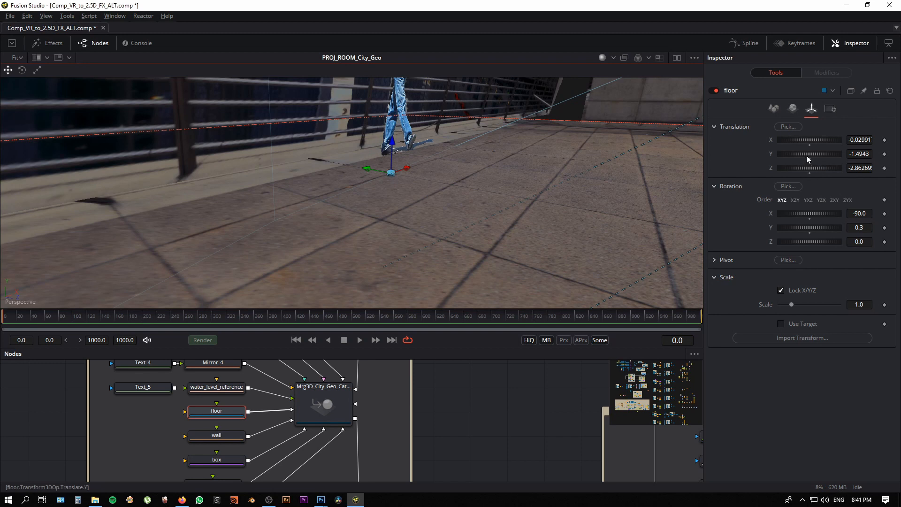
drag(807, 155, 846, 148)
drag(547, 247, 433, 210)
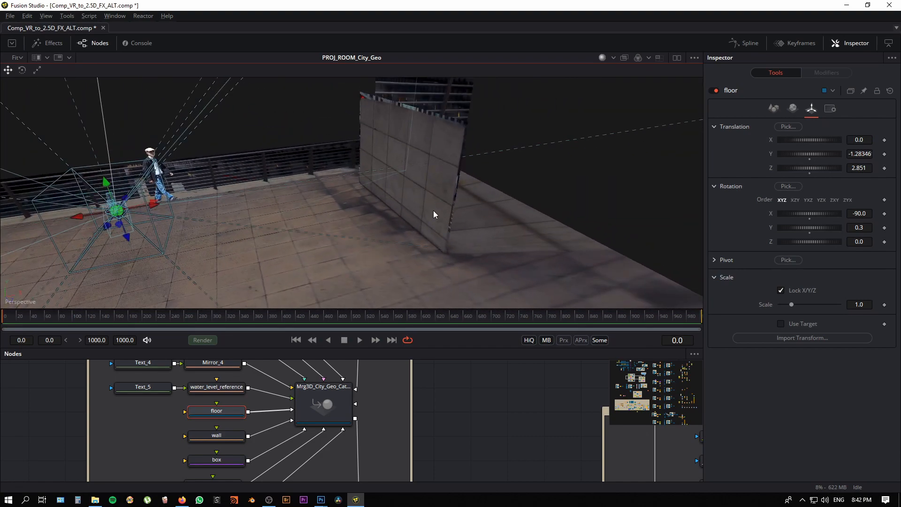
Step: Select the box_1 plane and, in version 2, enlarge it to width 5.67 and height 4.65
click(433, 210)
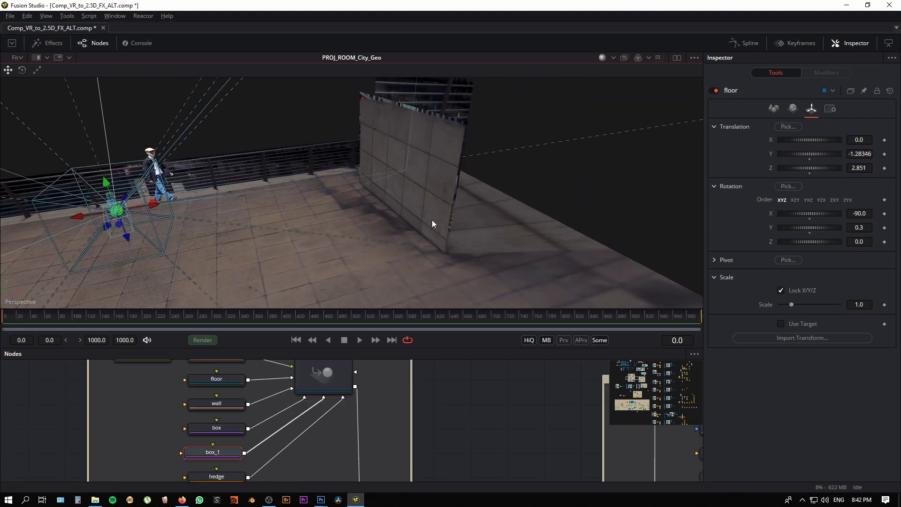
click(850, 91)
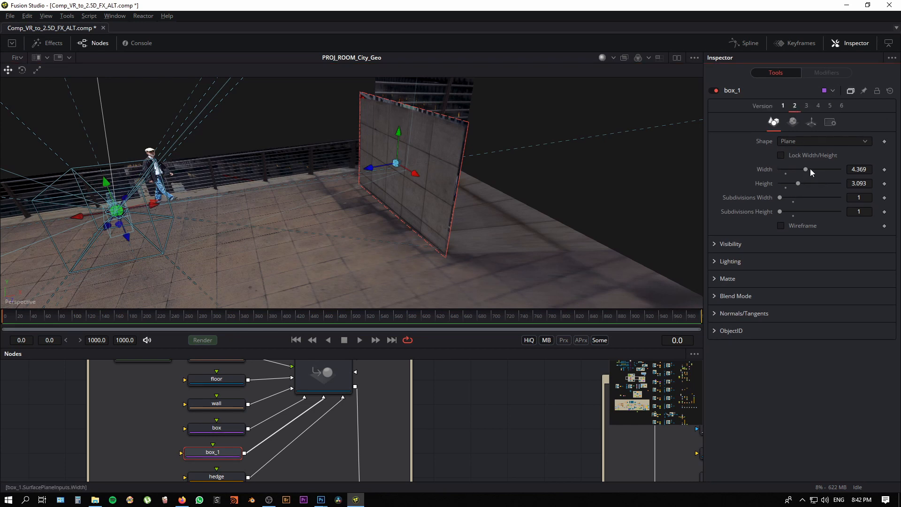
mouse_move(810, 169)
mouse_down()
mouse_move(798, 183)
mouse_move(816, 168)
mouse_up()
drag(465, 225, 362, 230)
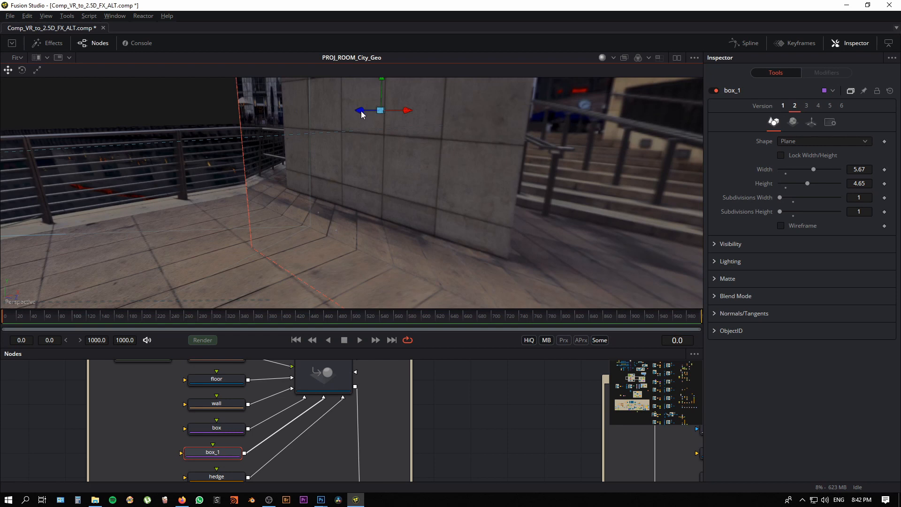
Step: Slide the enlarged box_1 plane along its depth axis to compare the projected wall base, and return it to version 1
drag(361, 112, 557, 114)
drag(534, 160, 450, 121)
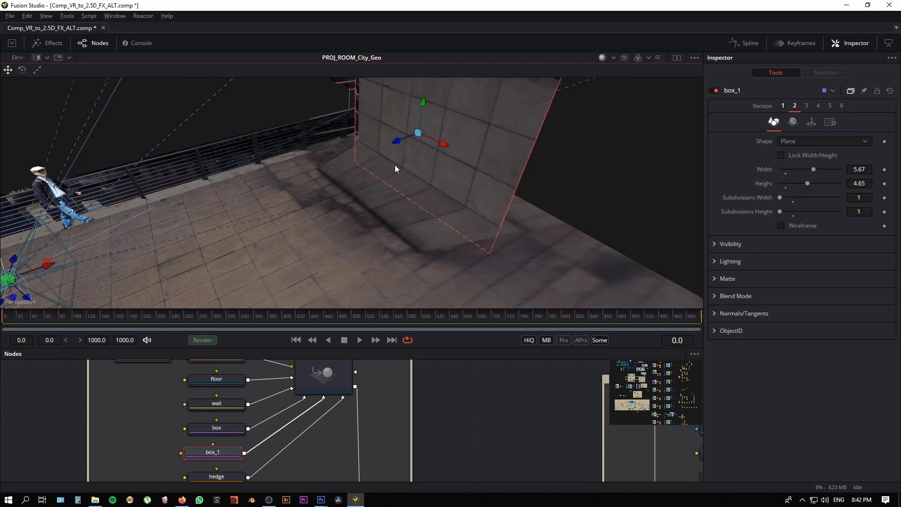
scroll(405, 182, up, 3)
drag(412, 129, 359, 149)
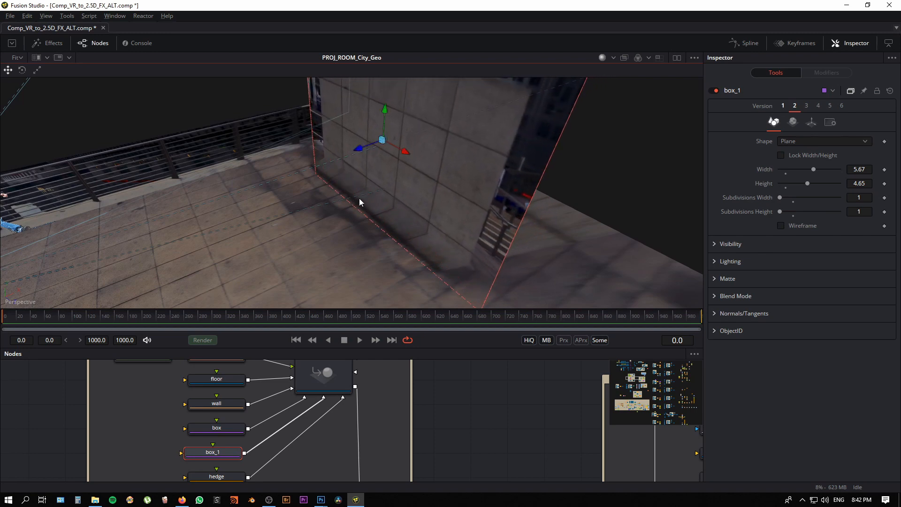
scroll(375, 197, up, 3)
drag(392, 101, 350, 114)
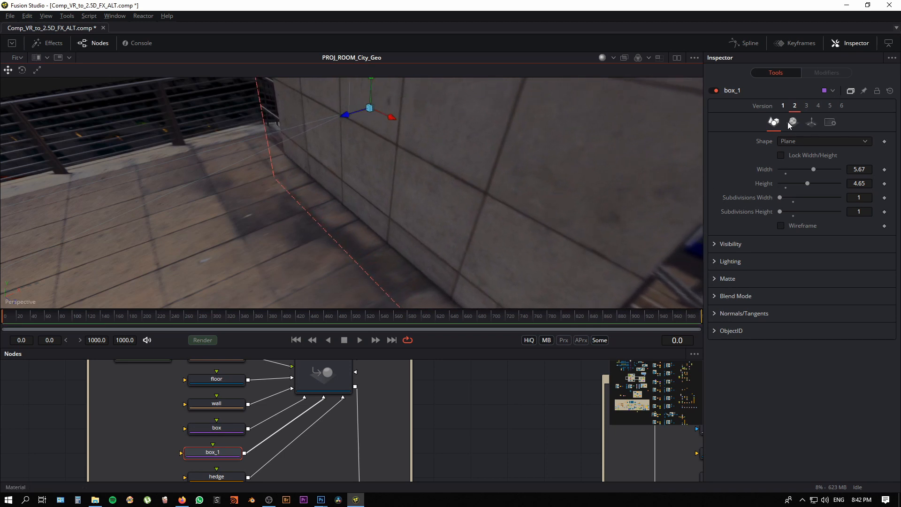
click(783, 105)
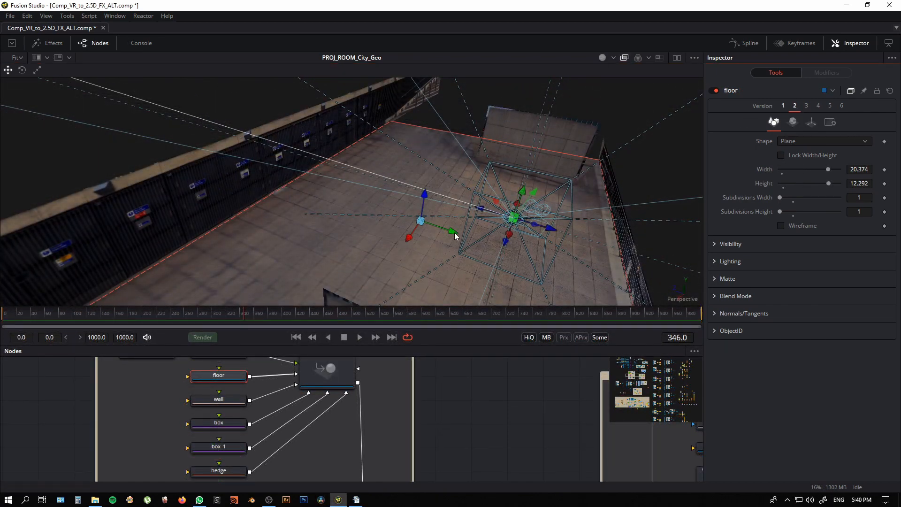
Step: Slide the floor plane in version 2 sideways beneath the dark wall and view how the projected tiles meet it
drag(449, 231, 389, 219)
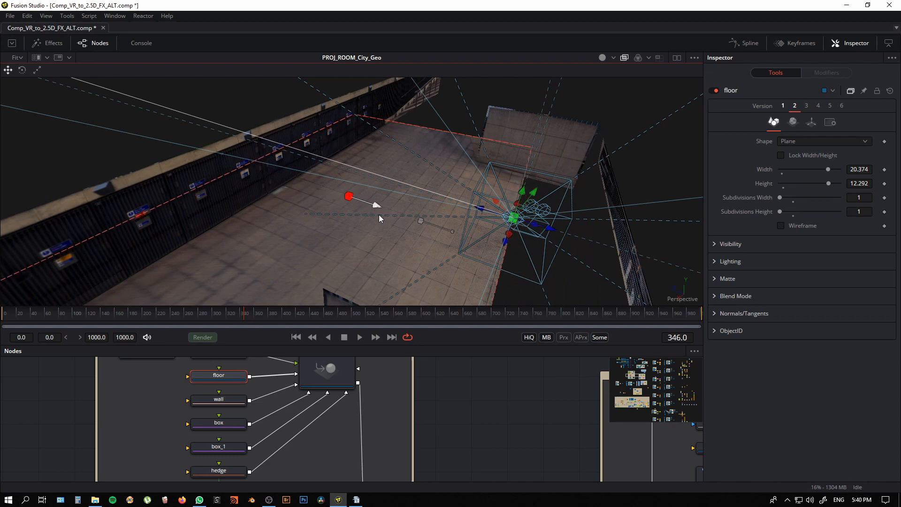
drag(287, 250, 329, 174)
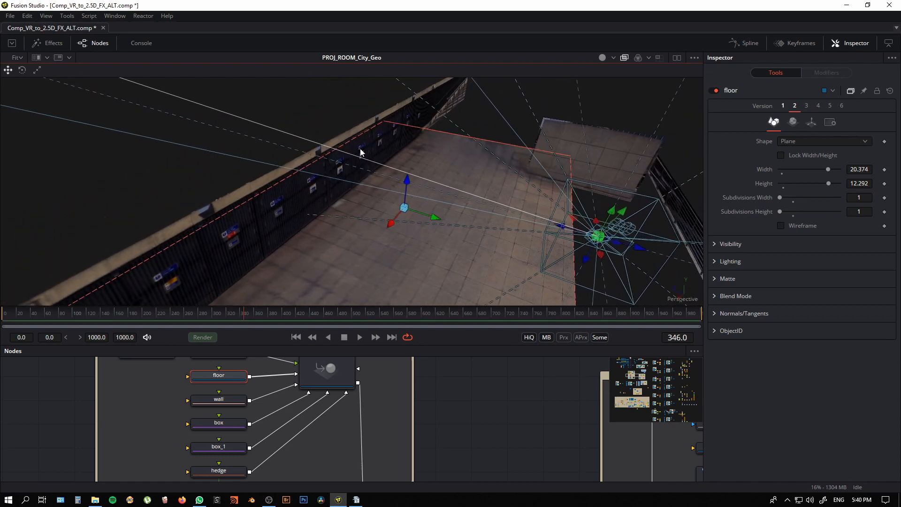
drag(400, 219, 137, 177)
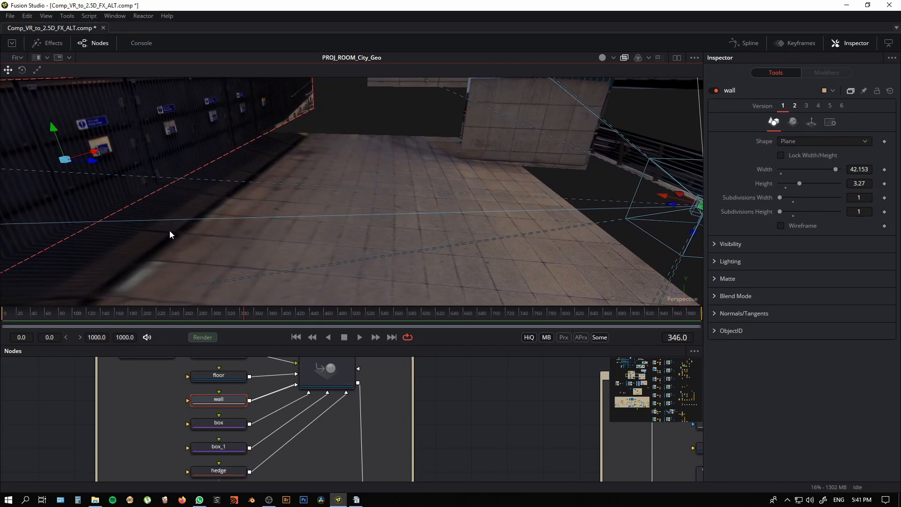
Step: Move the wall plane along its depth axis until its lower edge lines up with the projected floor border
drag(170, 234, 271, 185)
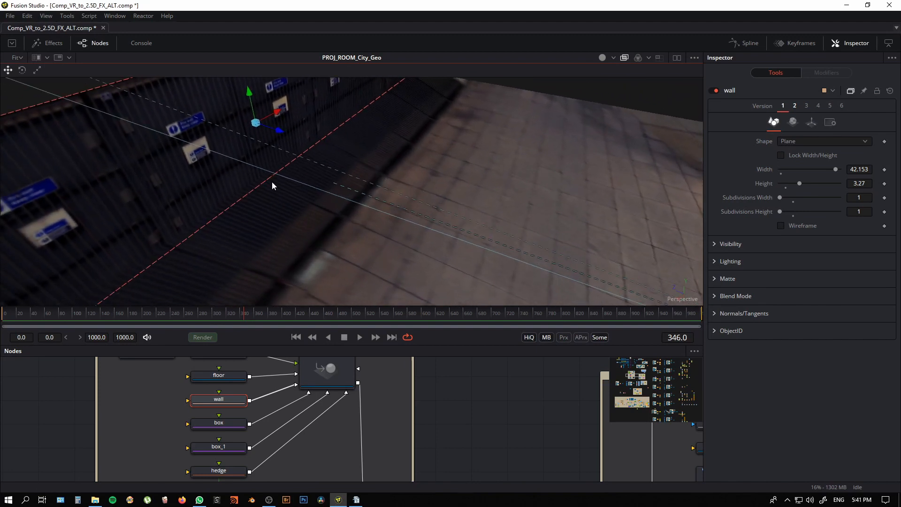
drag(282, 138, 375, 213)
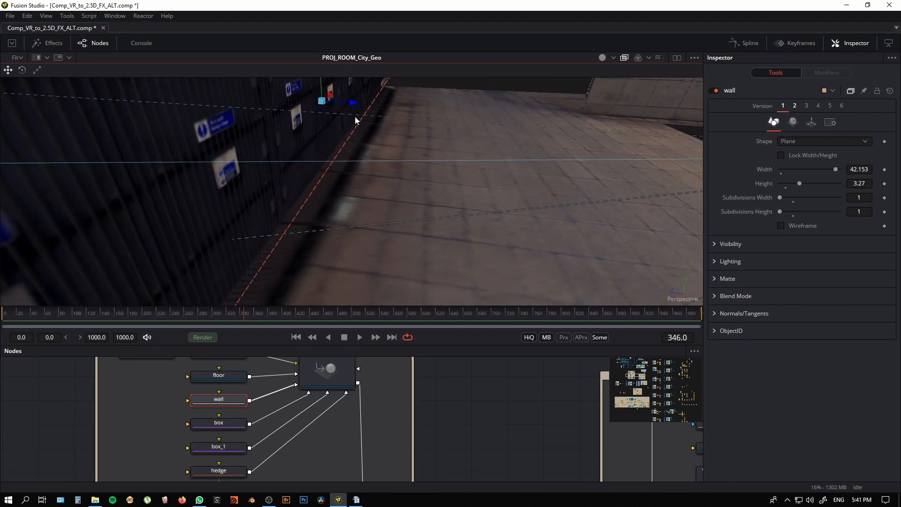
mouse_move(355, 105)
mouse_down()
mouse_move(377, 113)
mouse_move(387, 104)
mouse_up()
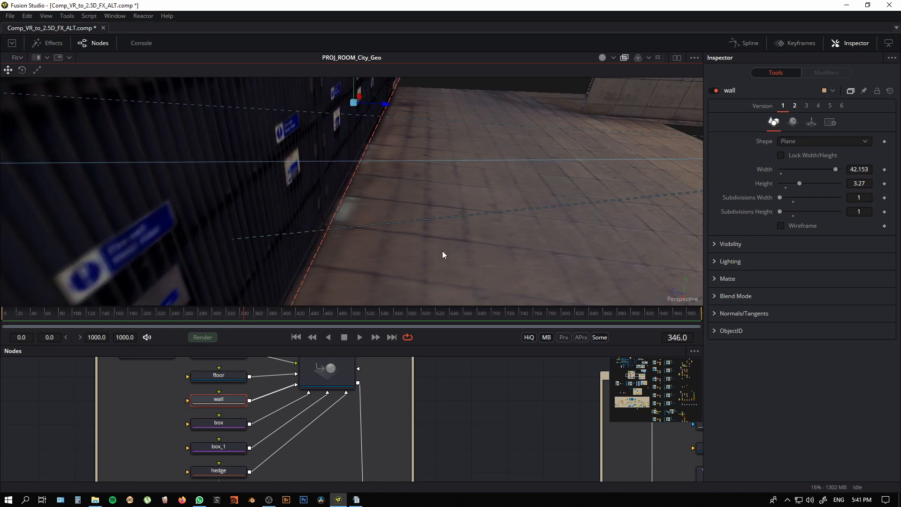
drag(451, 283, 411, 259)
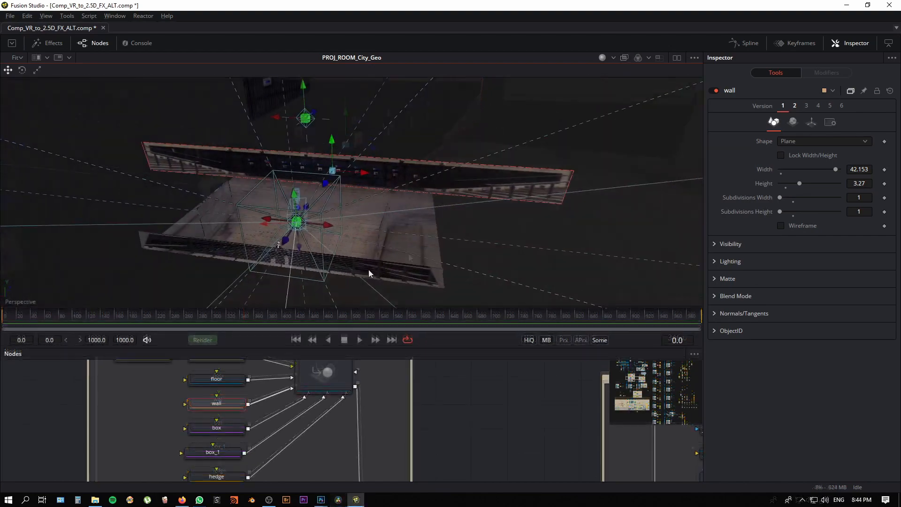
mouse_move(368, 269)
mouse_down()
mouse_move(247, 279)
mouse_move(312, 246)
mouse_move(280, 259)
mouse_move(357, 255)
mouse_up()
drag(424, 233, 471, 150)
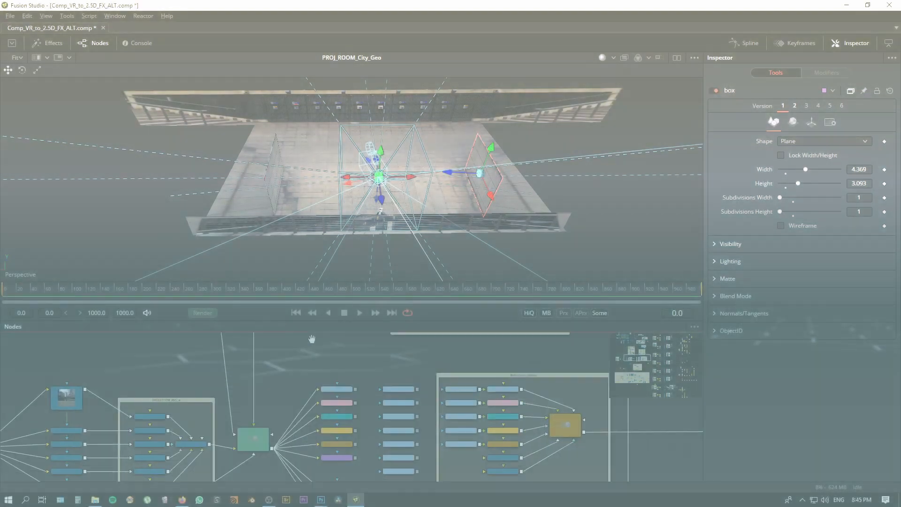
Step: Bring the texture image loaders next to the Ren_ renderer nodes into view and show two viewers side by side
drag(283, 368, 219, 321)
scroll(300, 355, up, 3)
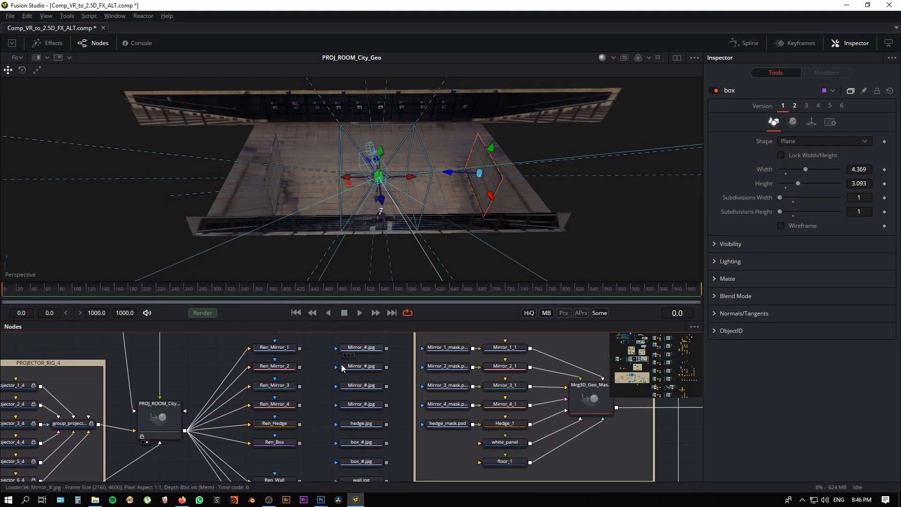
drag(306, 446, 331, 396)
scroll(317, 424, up, 1)
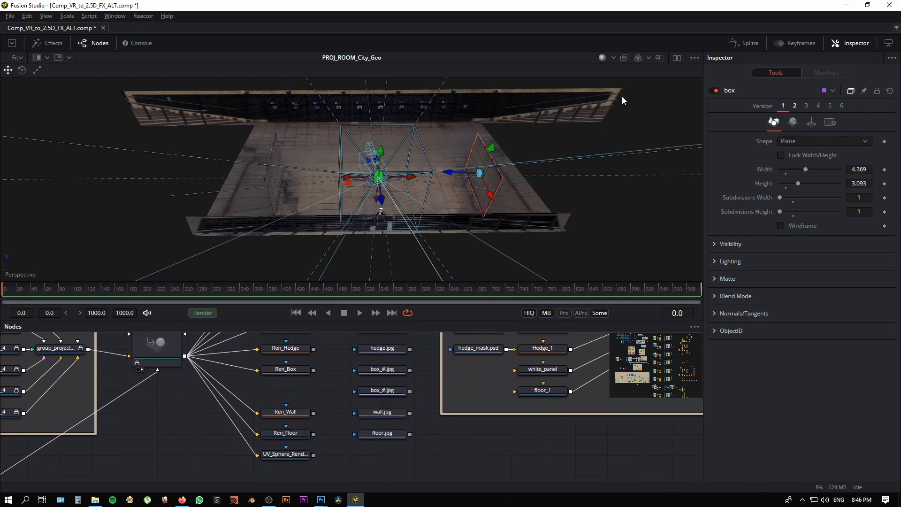
scroll(350, 451, up, 1)
drag(347, 449, 351, 459)
click(676, 57)
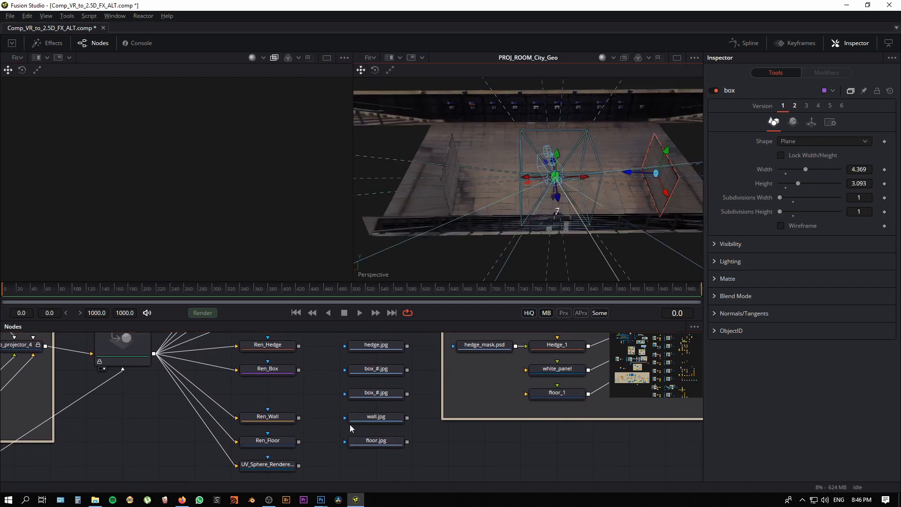
scroll(383, 446, up, 1)
scroll(384, 446, up, 1)
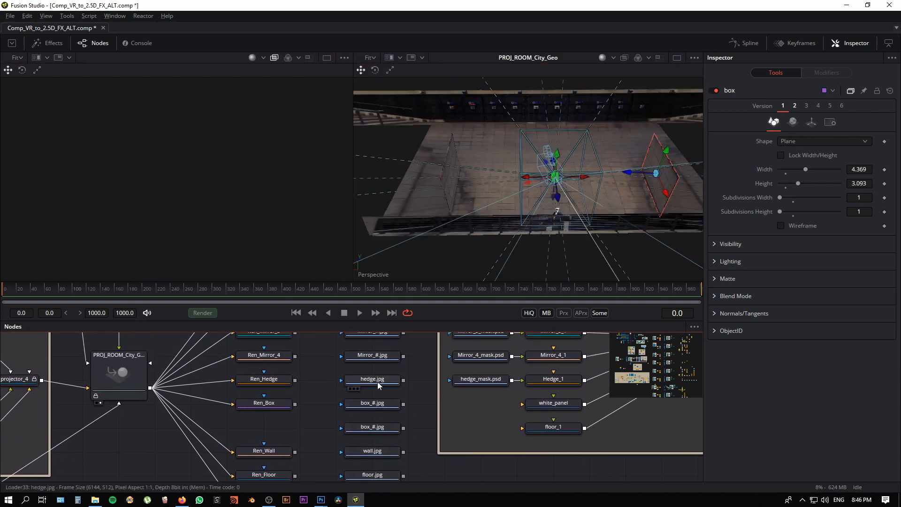
Step: View the hedge.jpg texture and both box_#.jpg textures in the viewer beside the 3D scene
click(379, 381)
key(1)
scroll(224, 205, up, 2)
drag(229, 212, 251, 262)
click(380, 404)
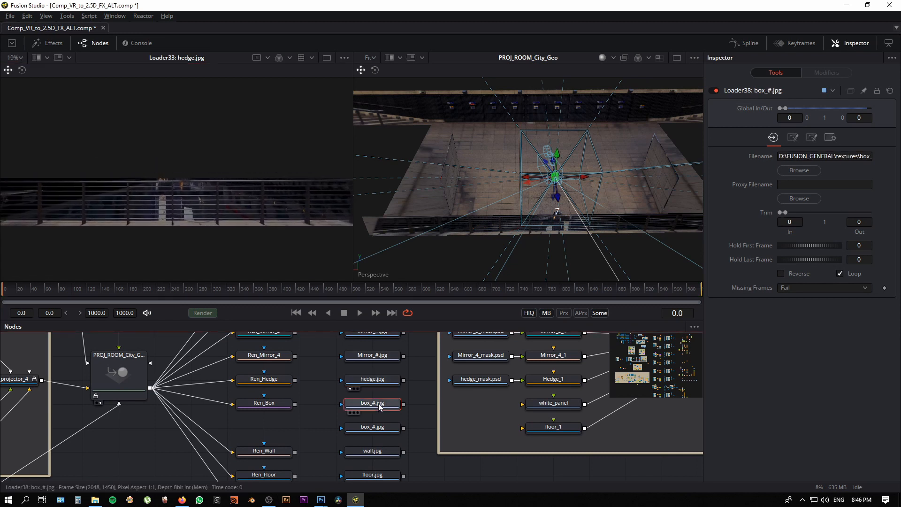
key(1)
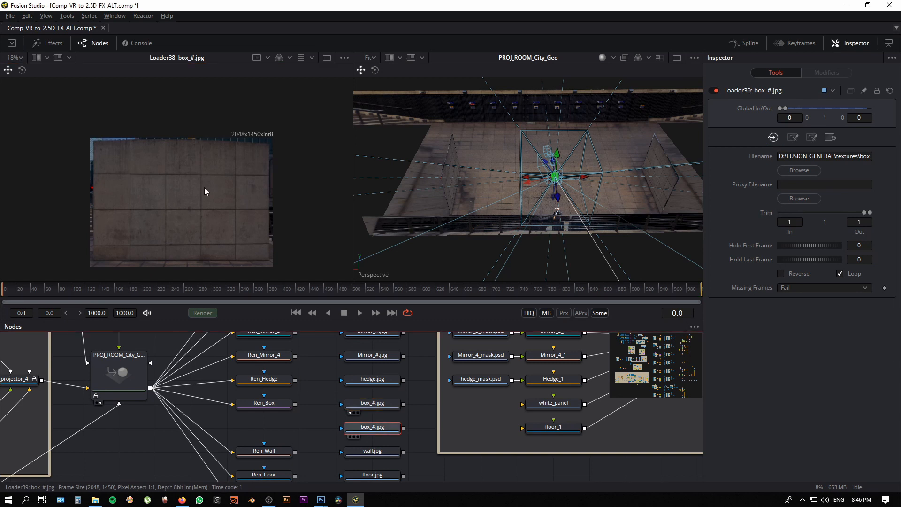
key(1)
Step: View the wall.jpg texture and the floor.jpg texture in the image viewer
scroll(317, 424, down, 2)
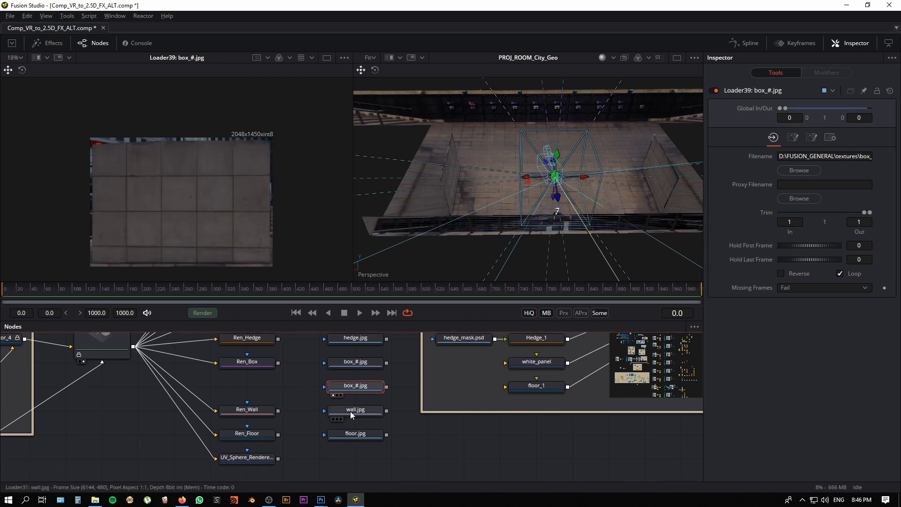
key(1)
scroll(274, 215, up, 5)
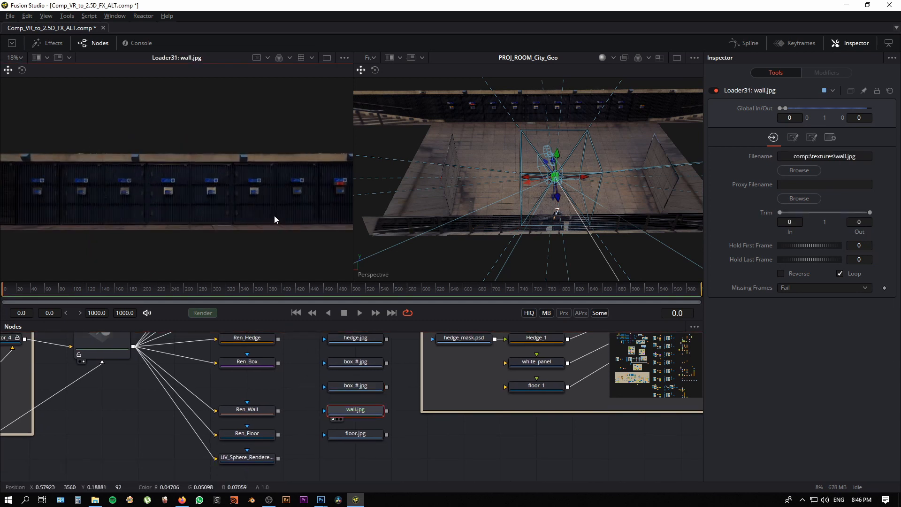
scroll(256, 248, down, 3)
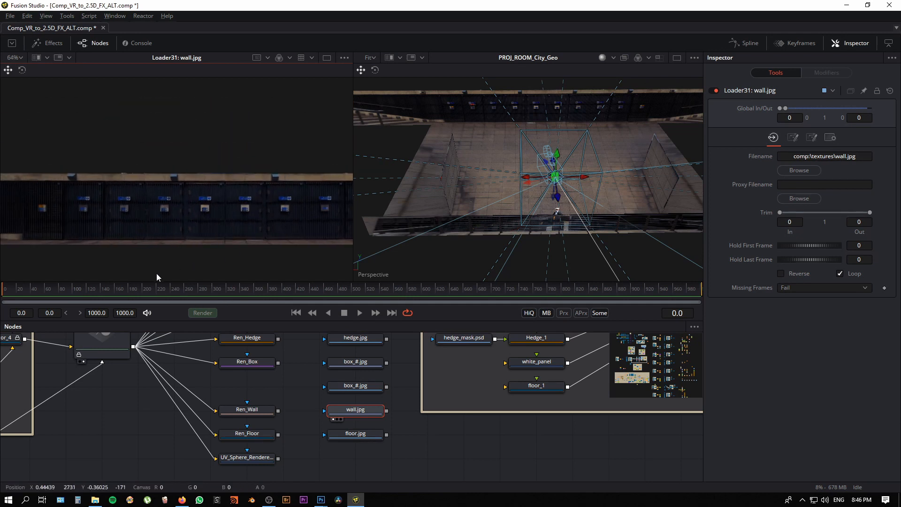
key(1)
scroll(181, 201, down, 4)
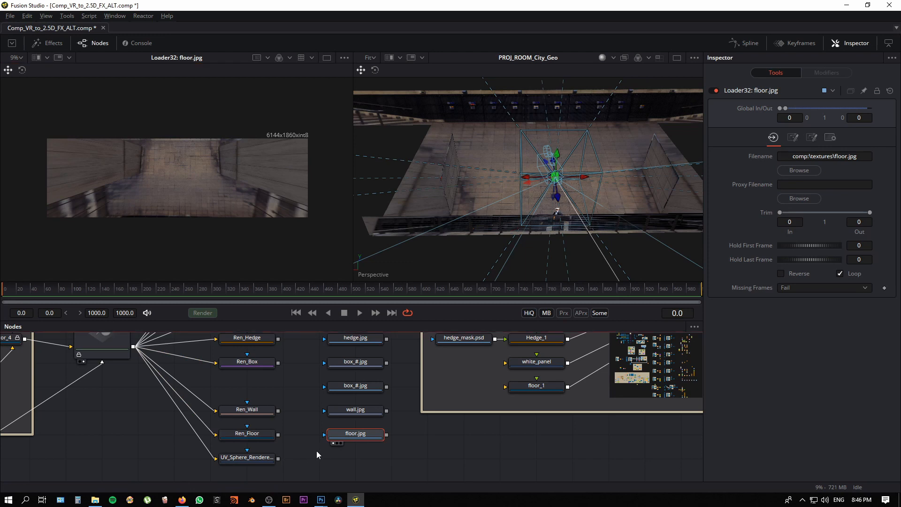
Step: Enlarge the node graph and bring the floor.jpg merge chain of the plaza changes group into view
drag(410, 282, 407, 178)
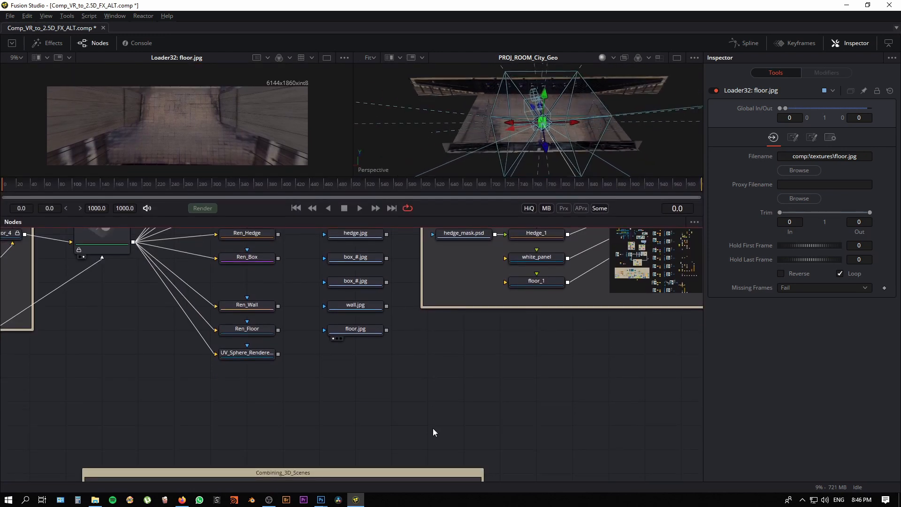
drag(433, 428, 425, 249)
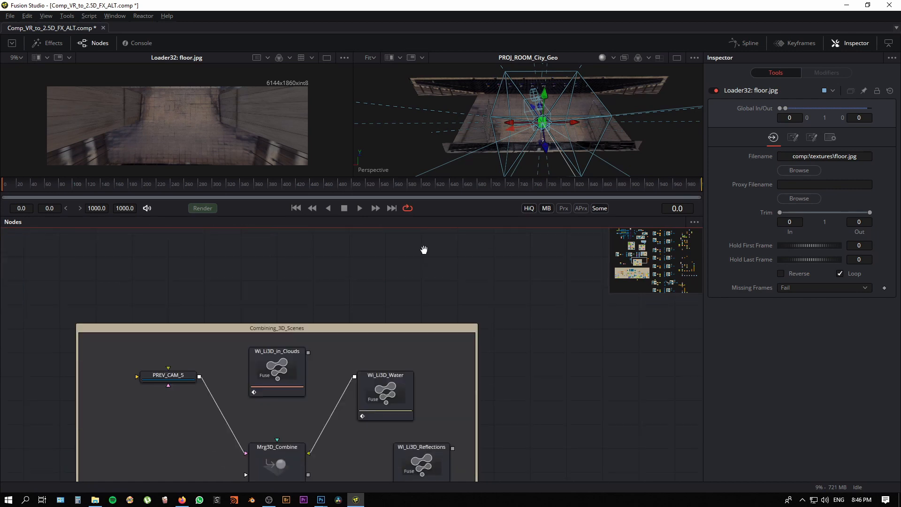
scroll(563, 413, down, 4)
drag(560, 419, 432, 247)
drag(528, 473, 481, 337)
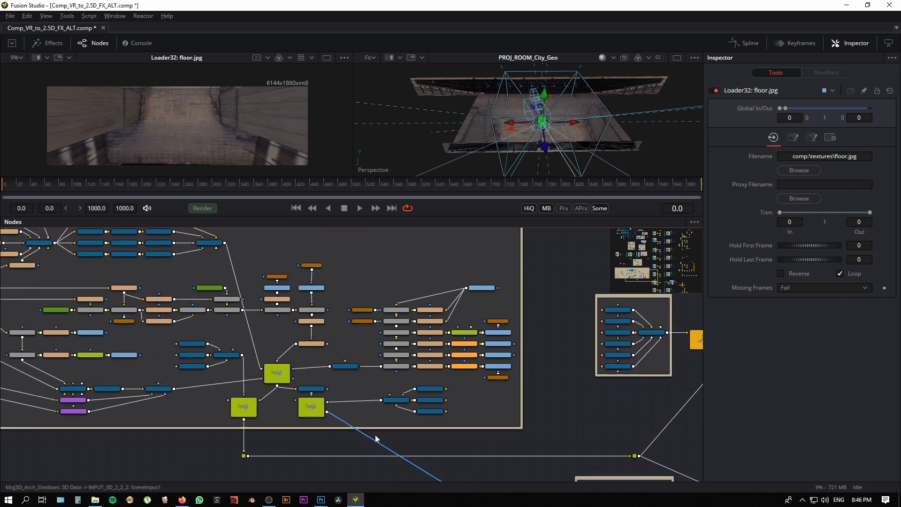
drag(493, 389, 497, 412)
scroll(478, 432, down, 3)
drag(418, 325, 409, 263)
scroll(421, 325, up, 2)
scroll(387, 276, up, 1)
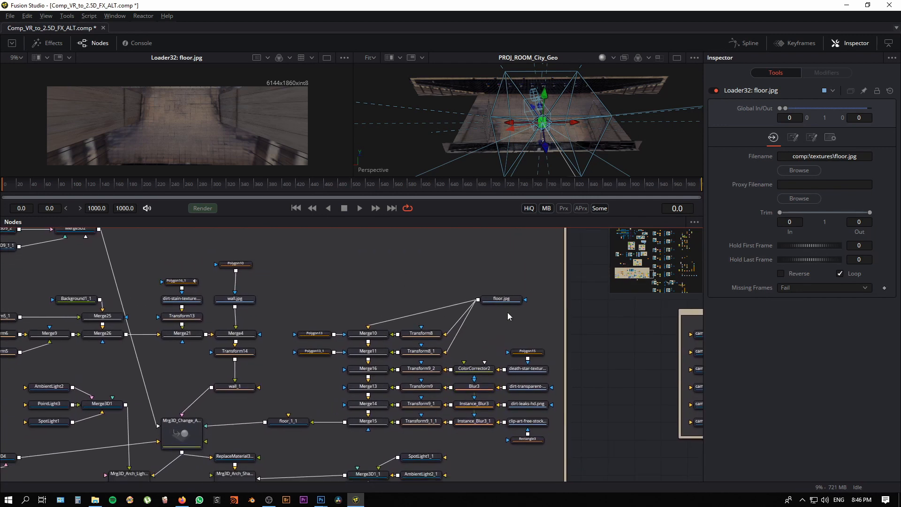
Step: View the floor.jpg texture feeding the merge chain in the image viewer and make the viewers taller again
click(507, 301)
key(1)
scroll(506, 308, up, 1)
drag(240, 177, 241, 241)
drag(271, 323, 255, 258)
drag(407, 307, 392, 344)
scroll(481, 349, down, 2)
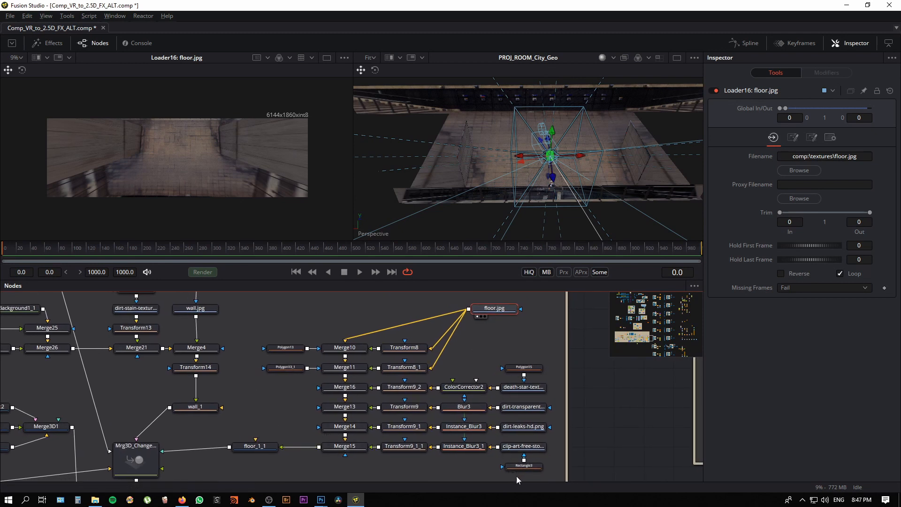
Step: View the dirt-layered floor texture from Merge15 and show the floor_1_1 plane in the 3D viewer
click(353, 448)
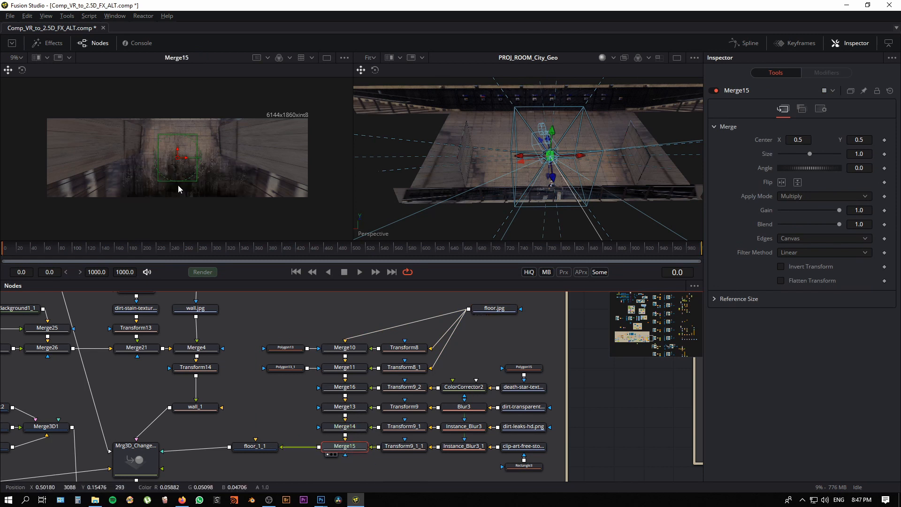
scroll(179, 185, up, 3)
drag(239, 182, 206, 191)
scroll(151, 176, down, 2)
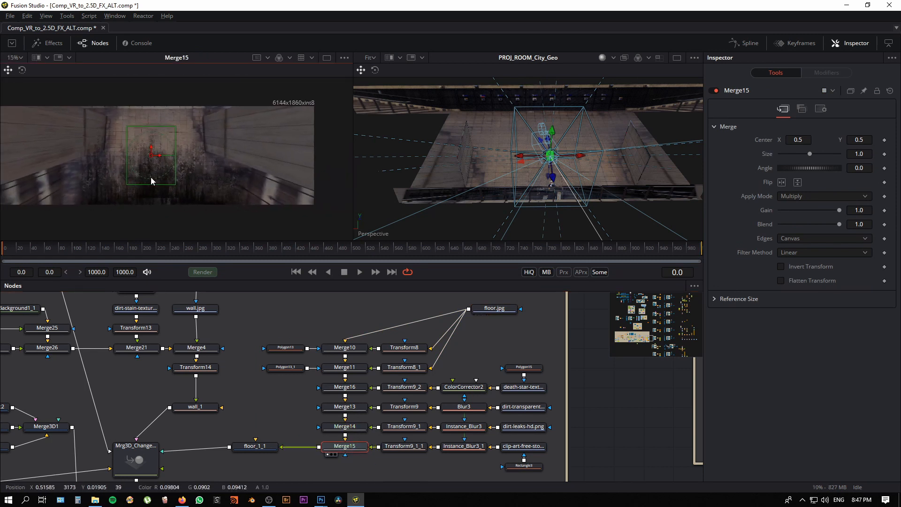
click(258, 445)
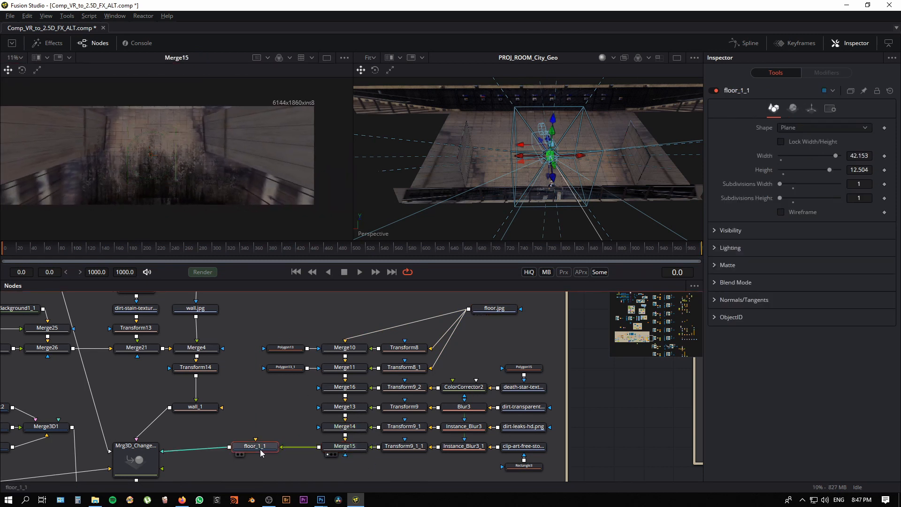
key(2)
drag(540, 218, 545, 190)
Step: View the masked wall.jpg texture above Merge4 in the image viewer
drag(271, 414, 463, 352)
drag(178, 449, 239, 438)
scroll(292, 356, up, 8)
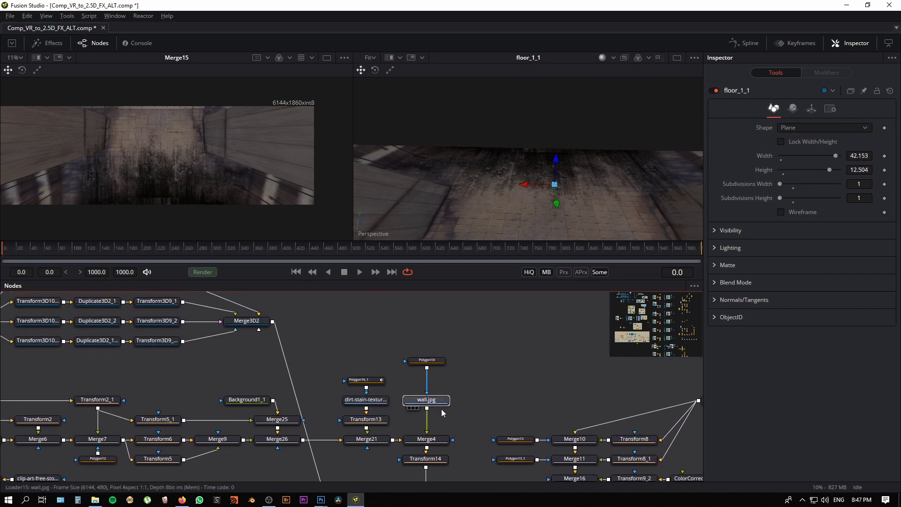
click(439, 403)
key(1)
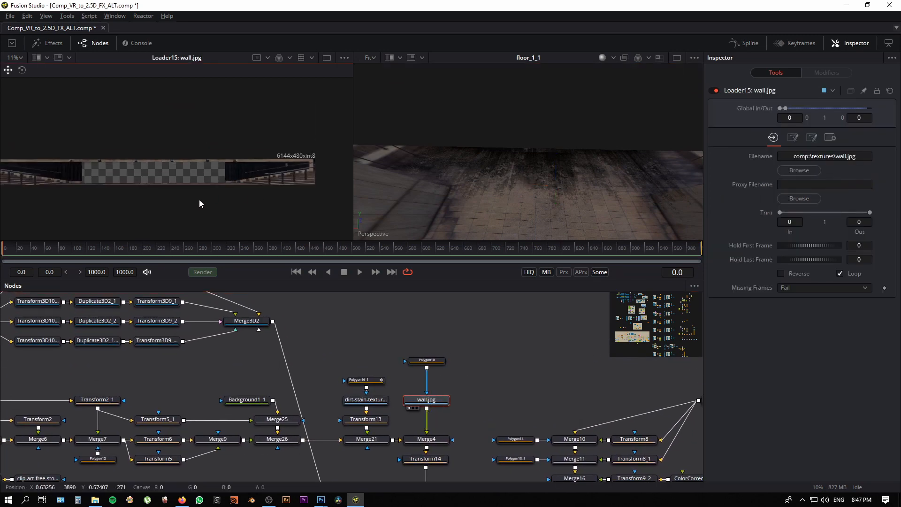
scroll(501, 426, down, 3)
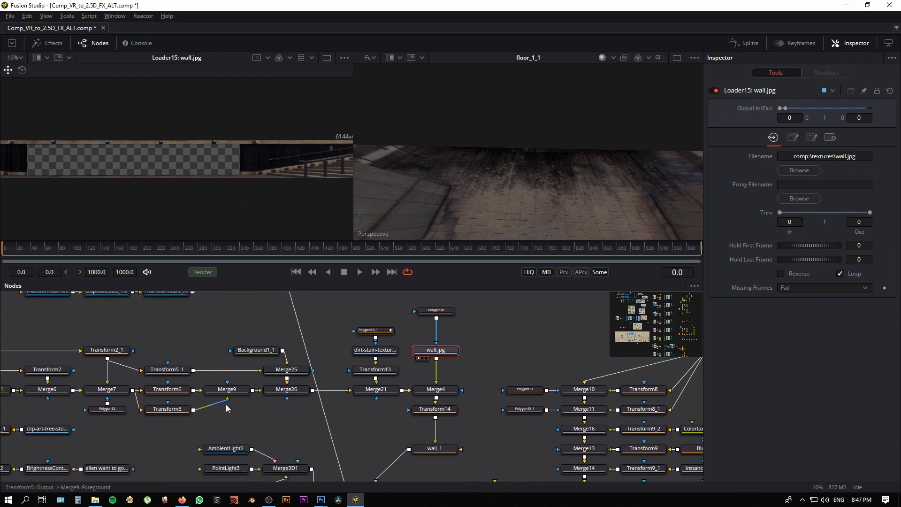
Step: Examine the nodes feeding the wall texture and view the Merge4 result up close in the image viewer
drag(255, 419, 350, 426)
drag(100, 394, 130, 365)
drag(313, 386, 168, 404)
click(378, 385)
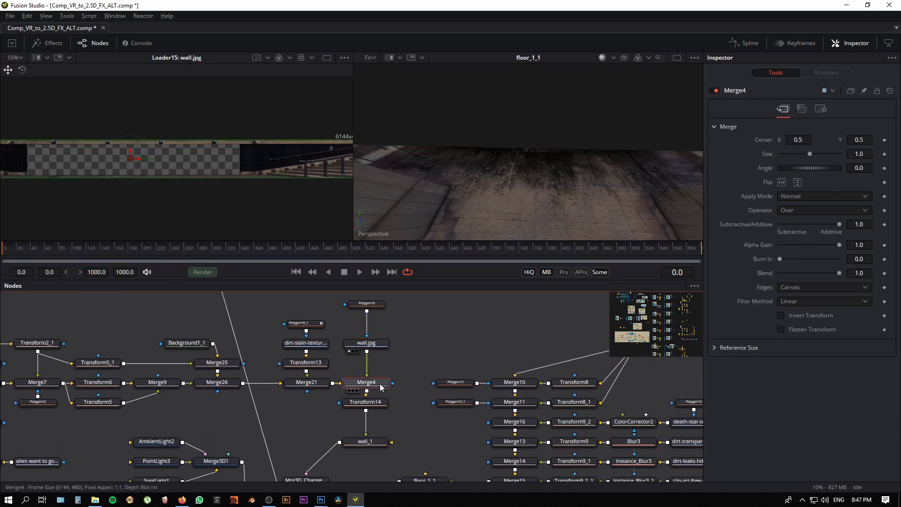
key(1)
drag(61, 198, 176, 233)
scroll(177, 234, up, 2)
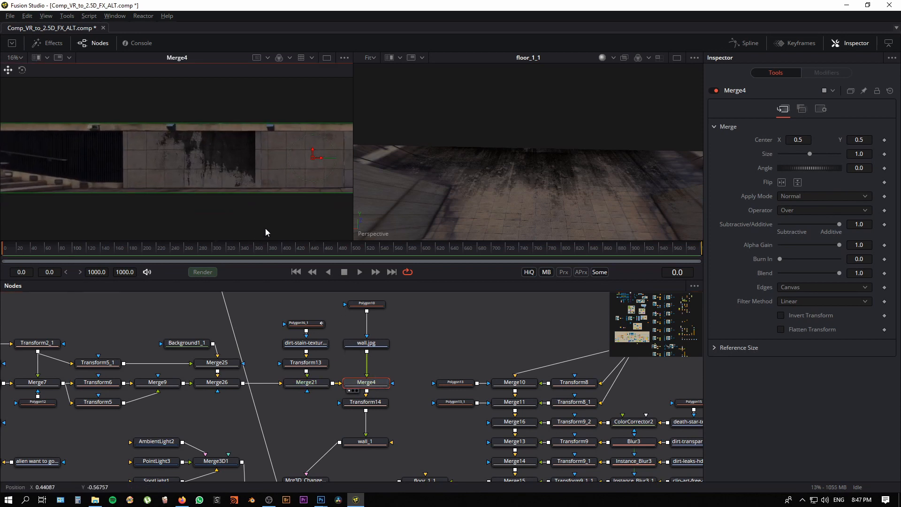
drag(329, 187, 314, 203)
Step: Show the wall_1 plane in the 3D viewer and examine its texture from an angle
drag(425, 432, 407, 394)
click(360, 408)
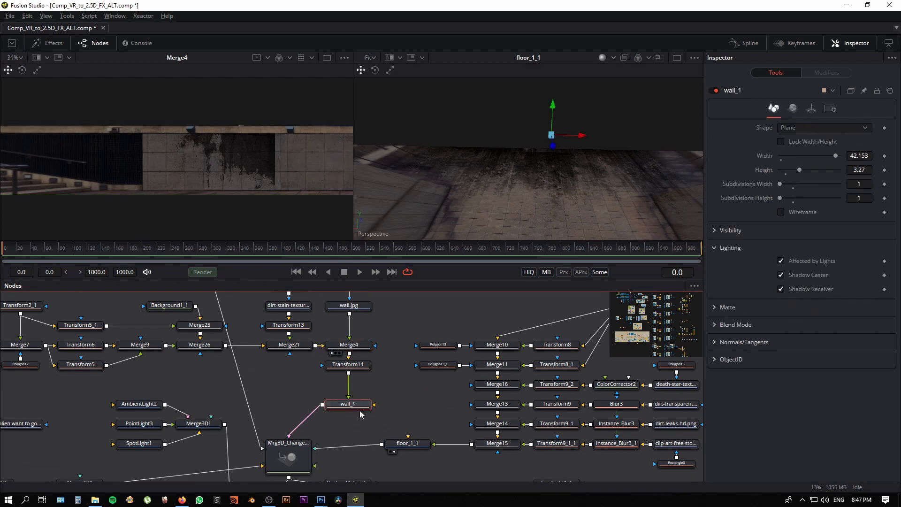
key(2)
drag(545, 208, 480, 180)
Step: Locate the box texture loaders in the node graph and view Loader14_1 with box_1.jpg in the image viewer
drag(404, 362, 570, 318)
drag(293, 453, 537, 399)
drag(145, 415, 365, 447)
mouse_move(246, 427)
mouse_down()
mouse_move(233, 429)
mouse_move(246, 434)
mouse_up()
scroll(233, 429, down, 1)
click(84, 359)
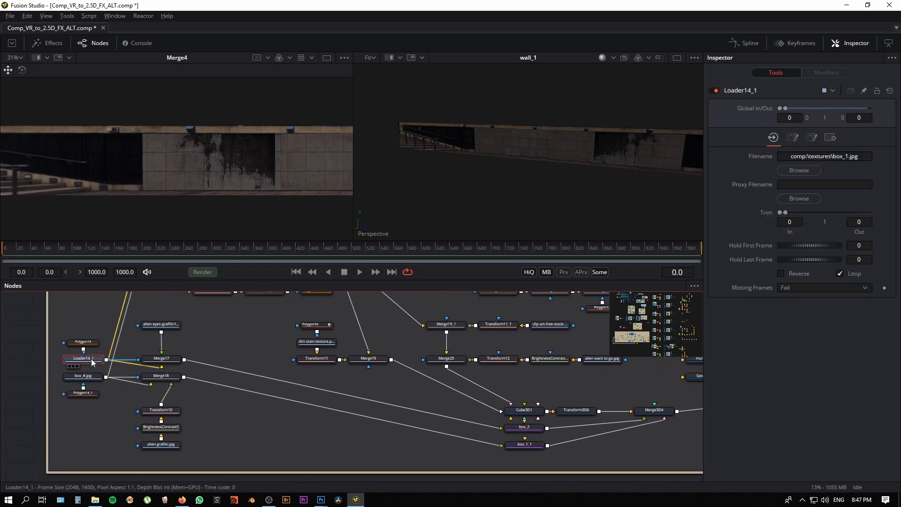
key(1)
scroll(277, 183, down, 3)
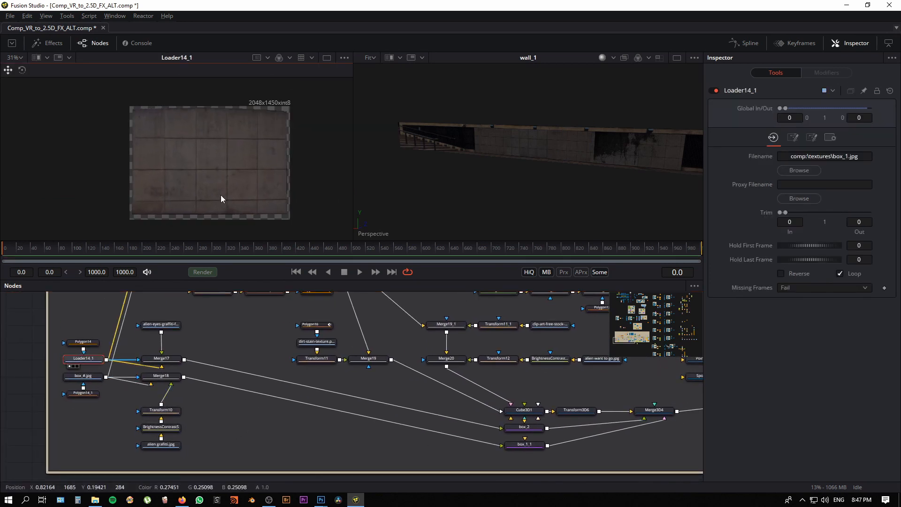
Step: View the alien-eyes graffiti merge Merge17 in the image viewer and its box_2 plane in the 3D viewer
click(170, 361)
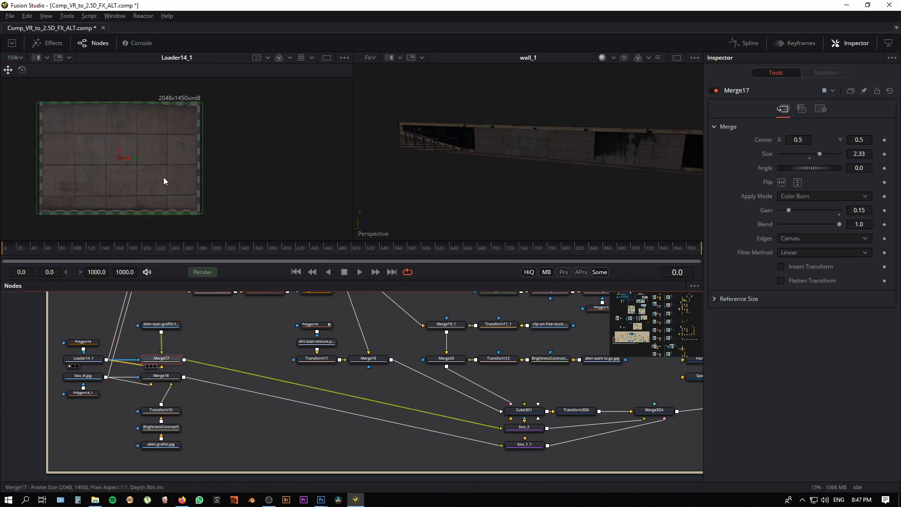
key(1)
drag(490, 462, 298, 424)
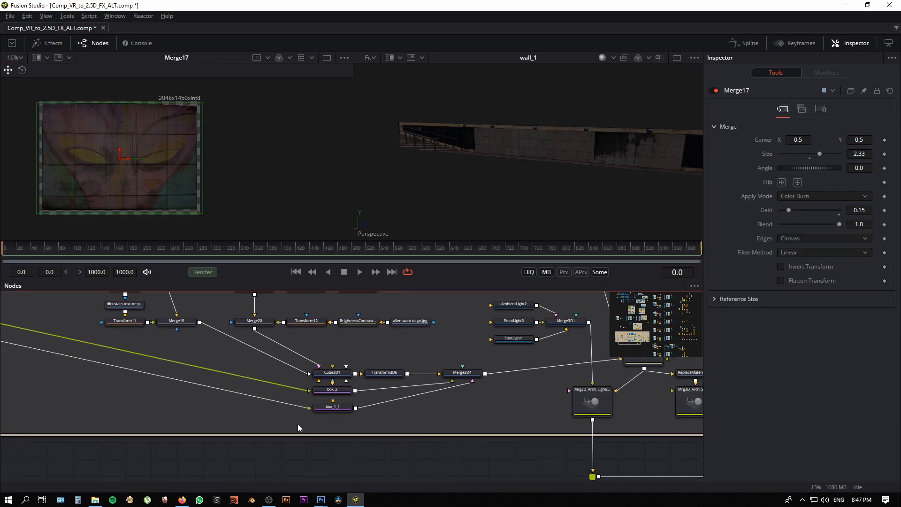
click(340, 397)
drag(339, 394, 613, 192)
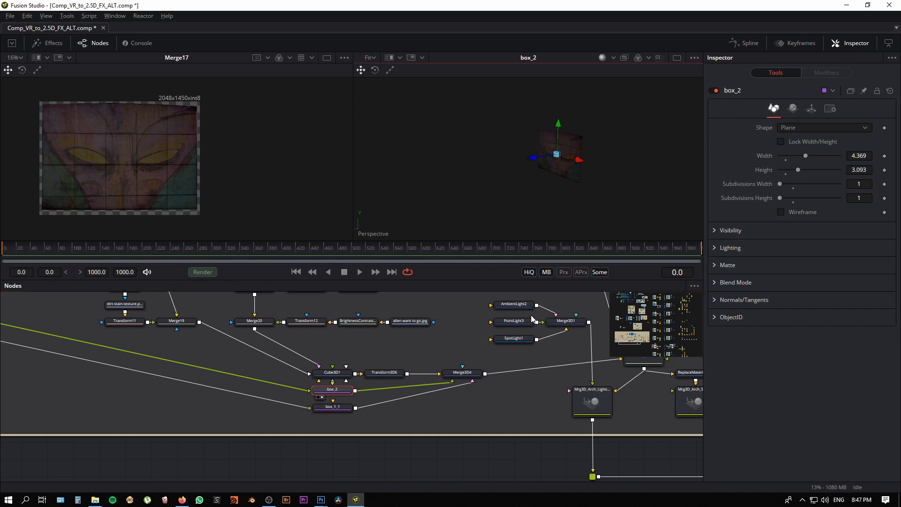
Step: View the alien graffiti merge Merge18 in the image viewer and its box_1_1 plane in the 3D viewer
click(333, 407)
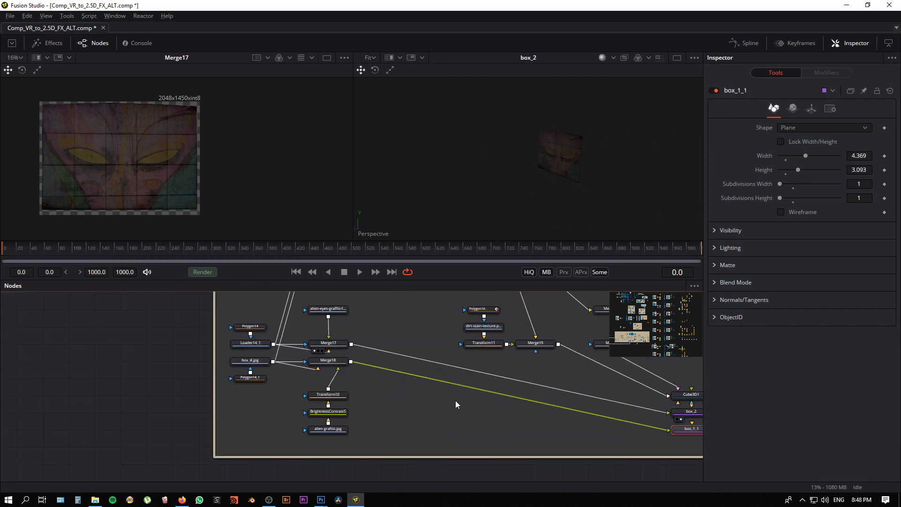
drag(455, 400, 454, 400)
click(332, 362)
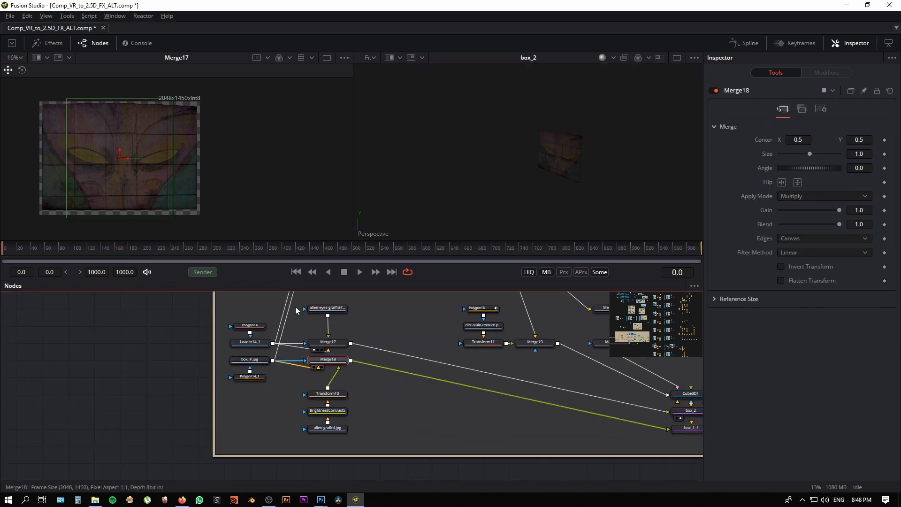
drag(296, 311, 188, 211)
drag(482, 419, 70, 334)
drag(301, 360, 316, 402)
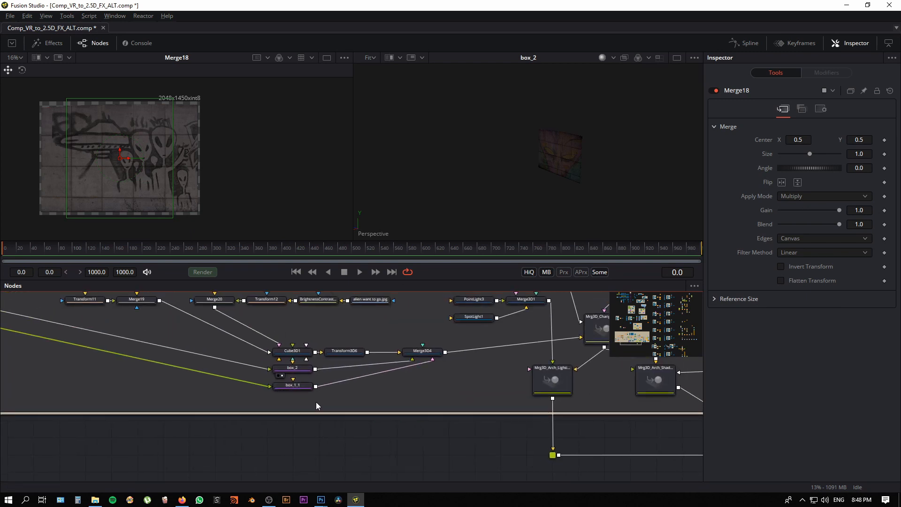
click(295, 386)
key(2)
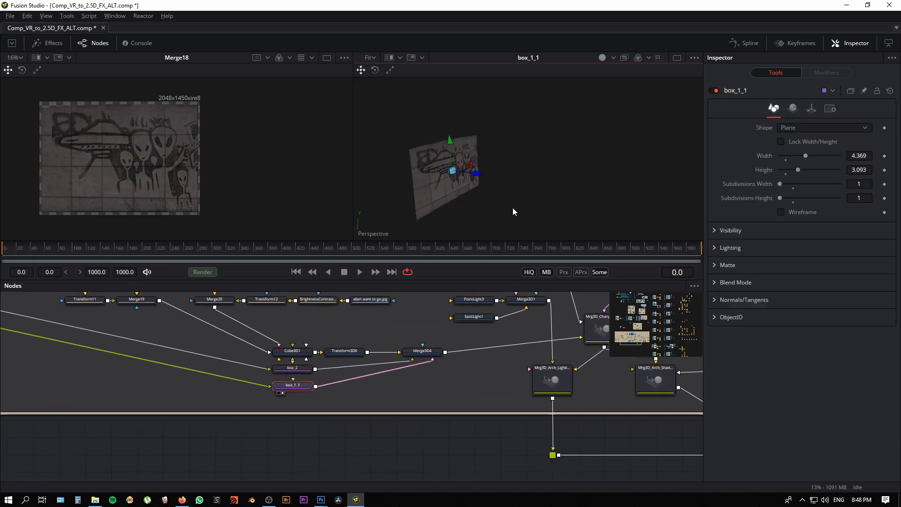
Step: Locate the Merge3D2 node that joins the duplicated cubes and examine its output in the 3D viewer
click(343, 446)
scroll(438, 391, down, 3)
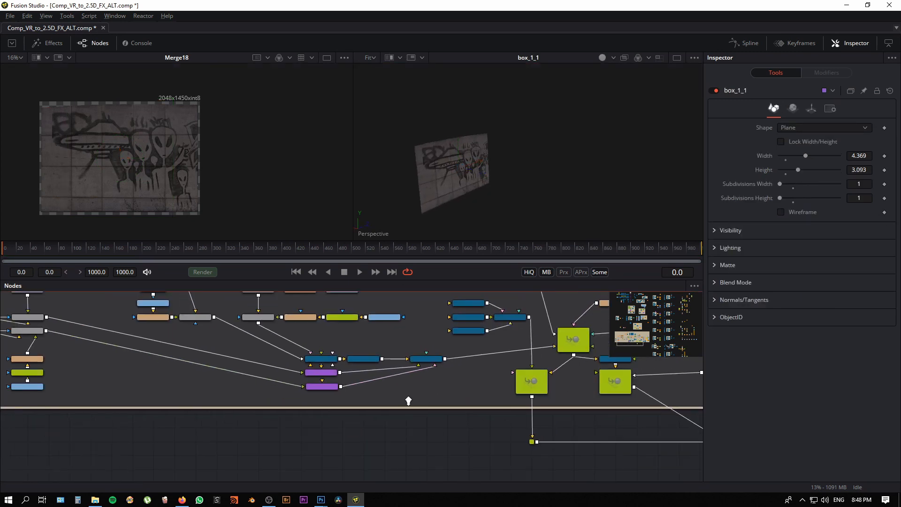
drag(457, 396, 288, 424)
drag(296, 392, 440, 425)
scroll(362, 425, down, 1)
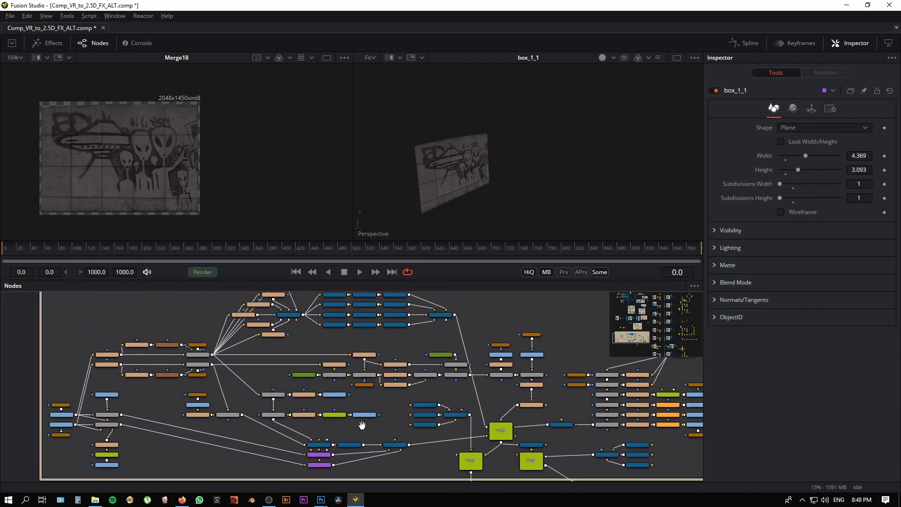
drag(425, 341, 399, 367)
scroll(398, 368, up, 3)
drag(442, 329, 463, 379)
scroll(463, 379, up, 1)
click(455, 369)
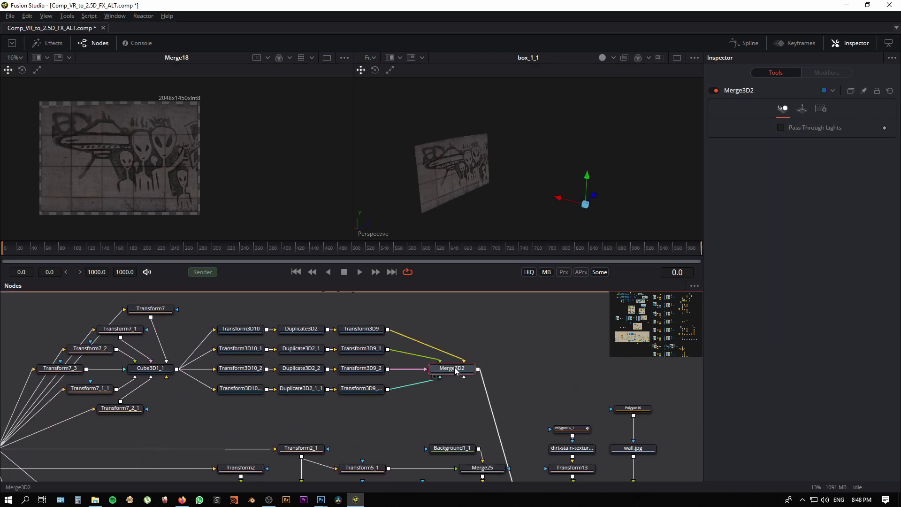
key(2)
drag(587, 206, 362, 197)
Step: Trace the cubes' texture back to its source and view Loader14_1 centred in the image viewer
drag(172, 432, 516, 327)
drag(282, 369, 252, 399)
drag(181, 398, 309, 333)
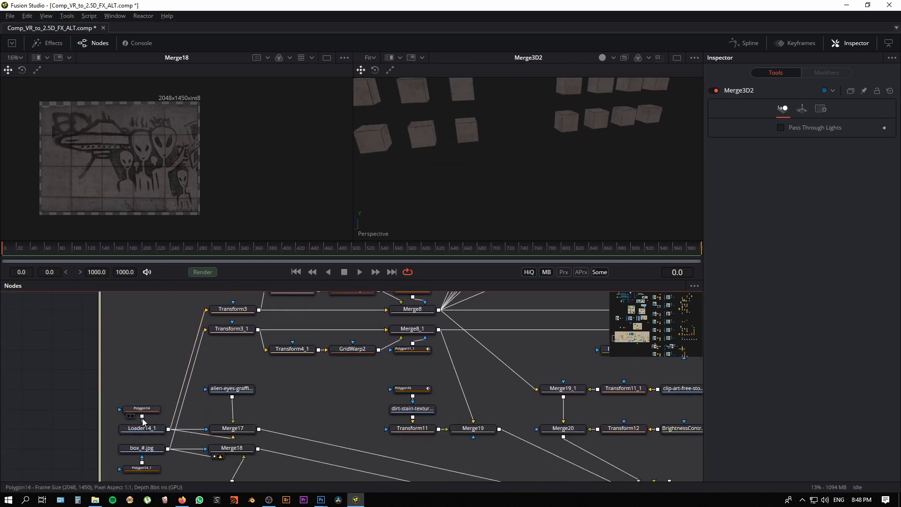
click(150, 428)
key(1)
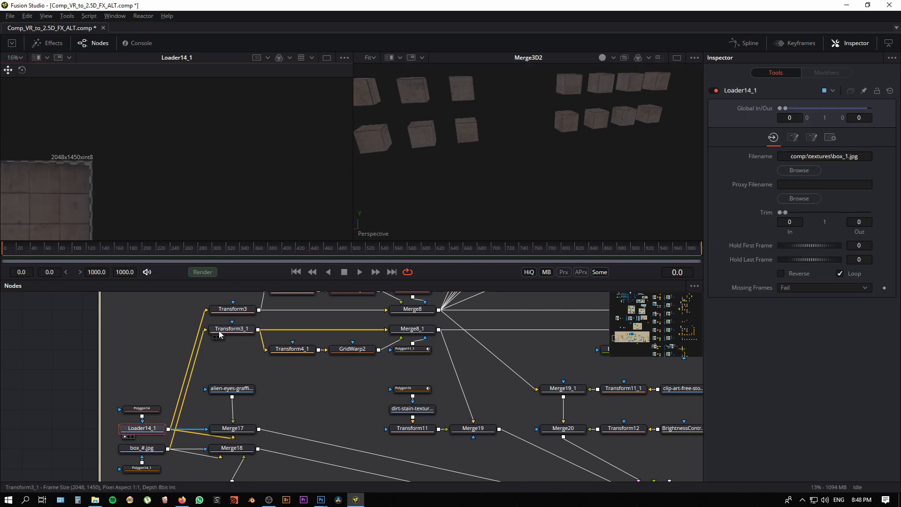
drag(169, 132, 257, 82)
Step: View the tile texture patched by Transform4 and GridWarp1 at Merge8 in the image viewer
drag(327, 341, 175, 434)
drag(342, 401, 298, 410)
click(226, 412)
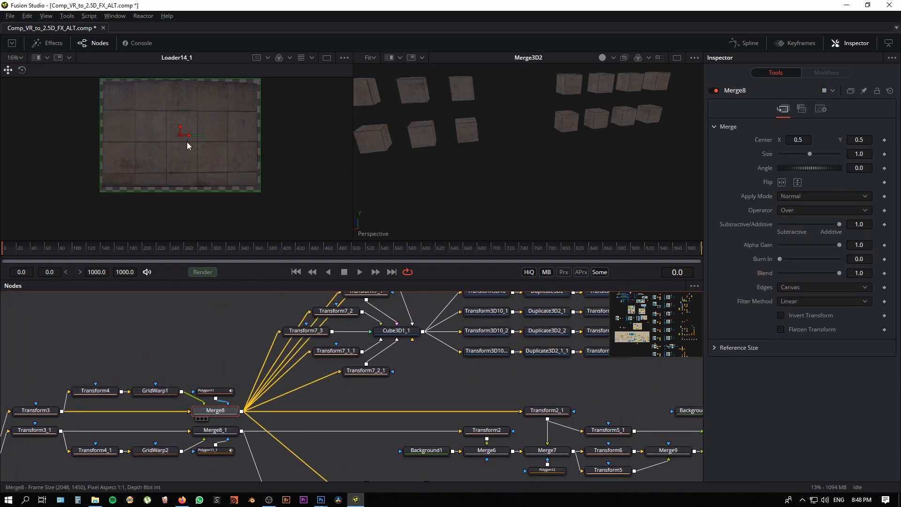
key(1)
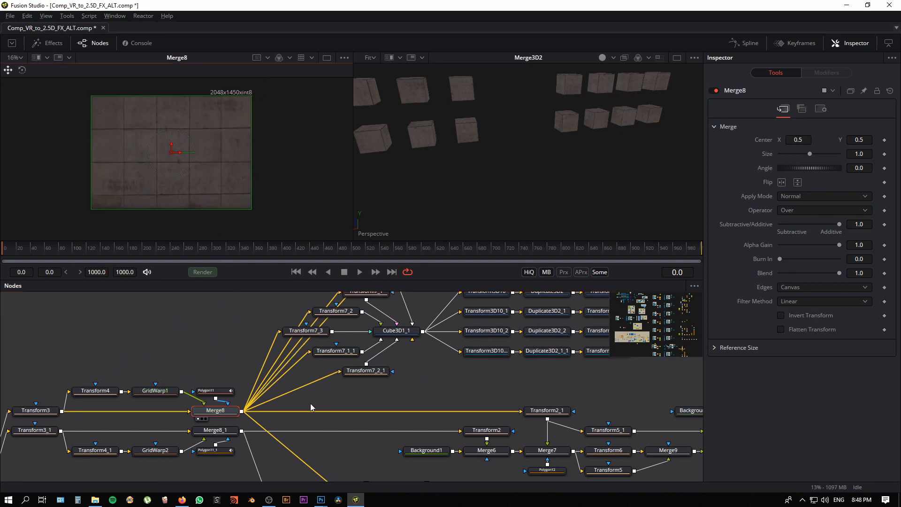
Step: View the single-tile crops from Transform7, Transform7_1, Transform7_2 and Transform7_3 one after another in the image viewer
drag(310, 405, 252, 451)
click(347, 320)
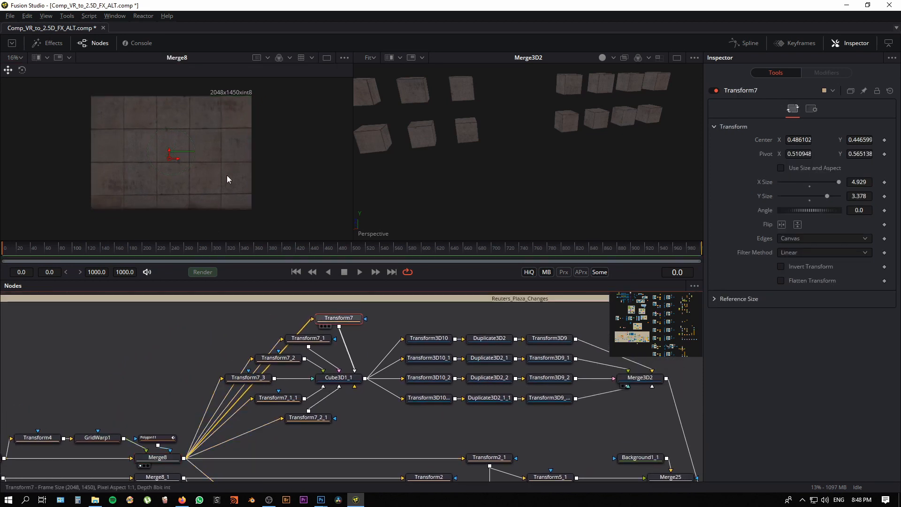
key(1)
click(308, 343)
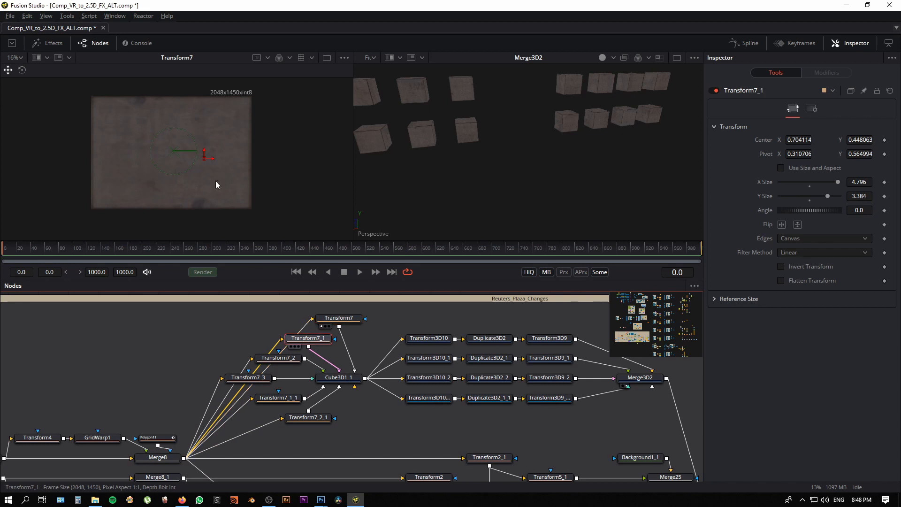
click(282, 359)
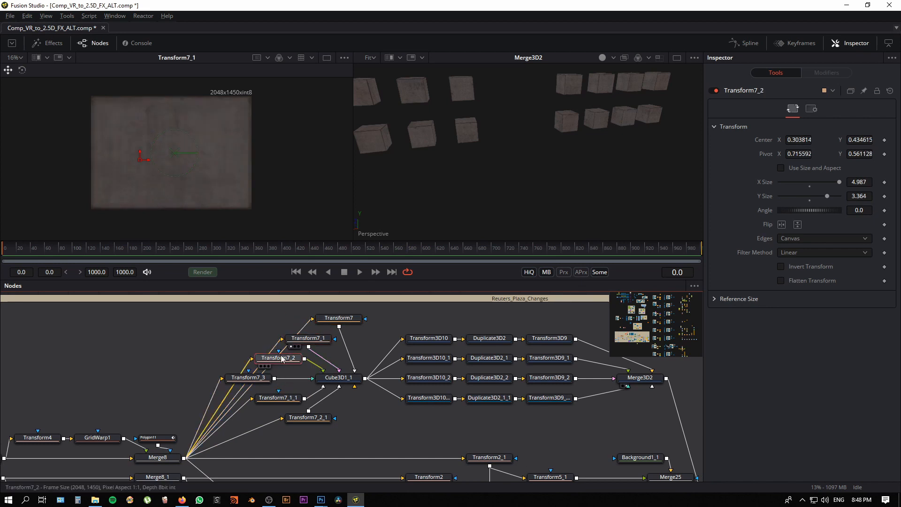
key(1)
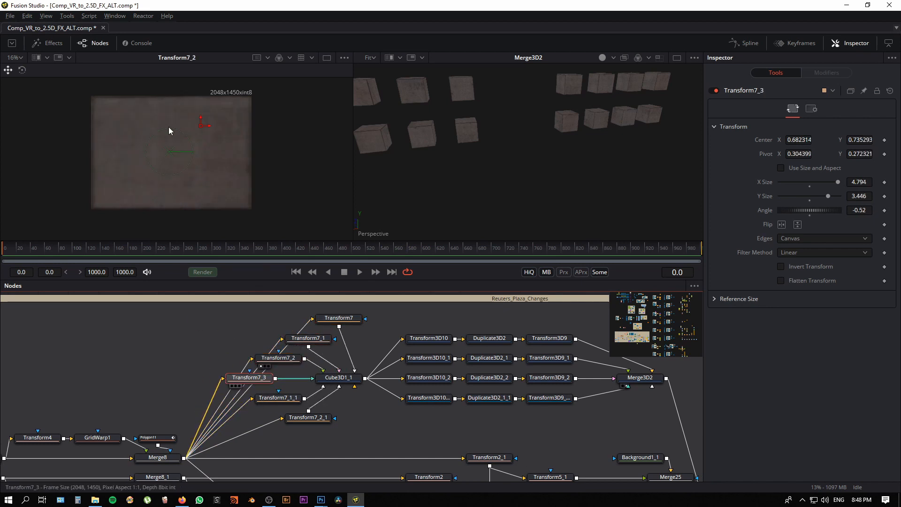
key(1)
Step: View the textured Cube3D1_1 in a viewer beside the Merge3D2 cubes
drag(136, 378, 91, 377)
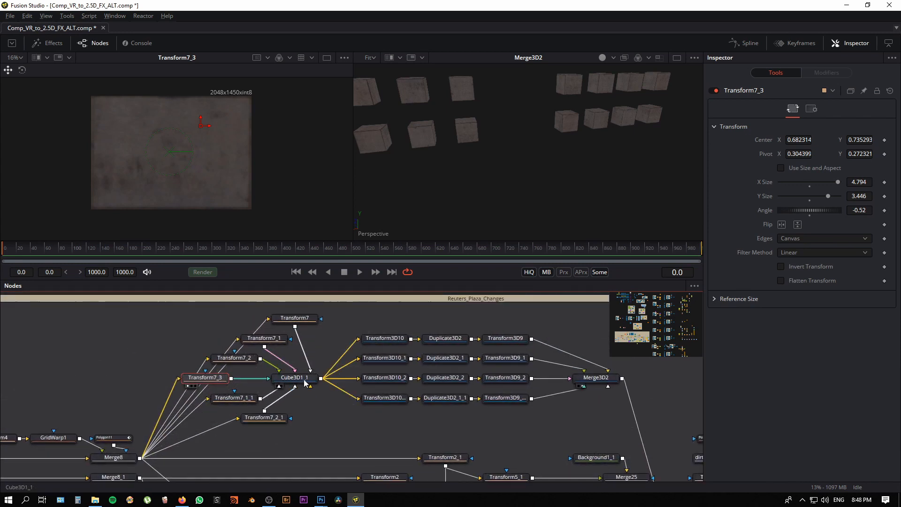
click(306, 381)
key(1)
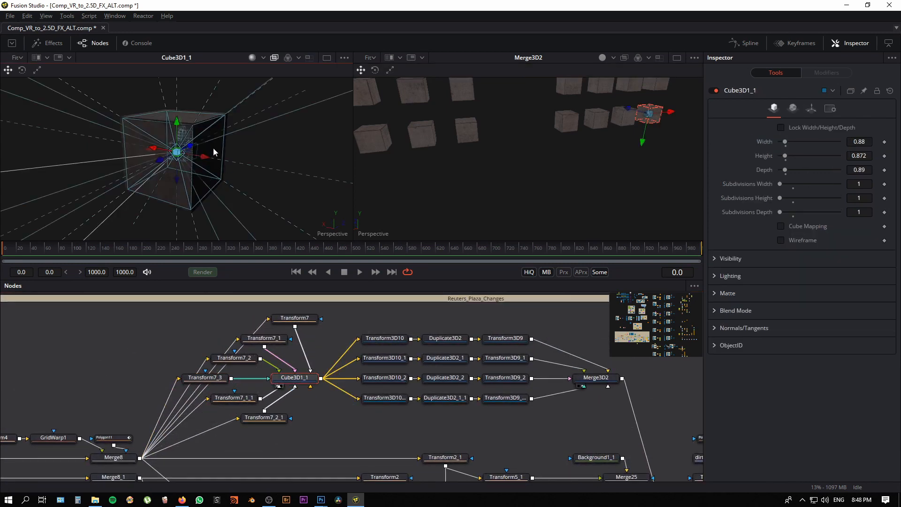
Step: Inspect the textured Cube3D1_1 up close with viewer lighting switched off, and view the Merge3D2 cubes from another angle
drag(213, 148, 278, 64)
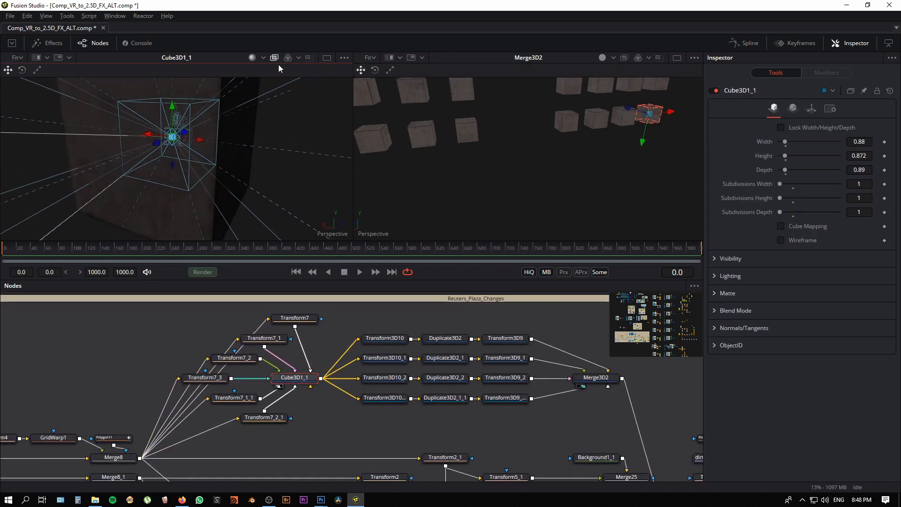
click(253, 57)
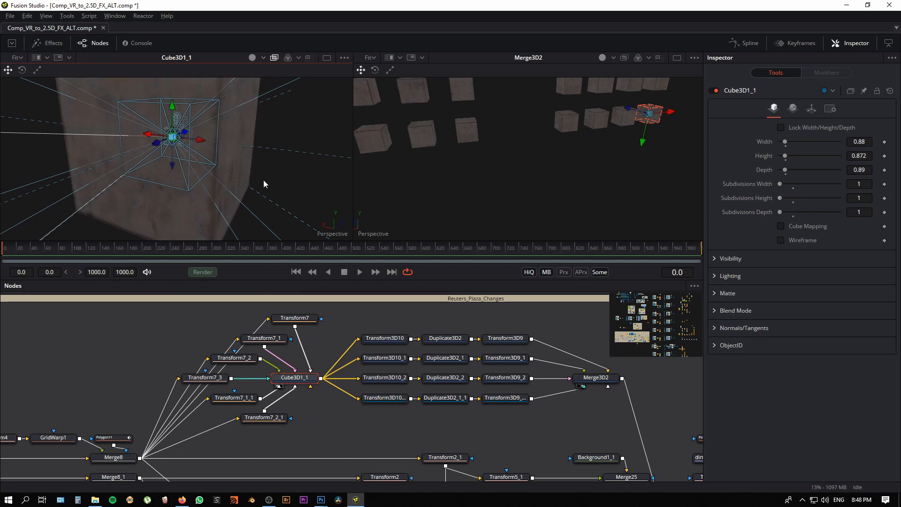
drag(264, 181, 250, 145)
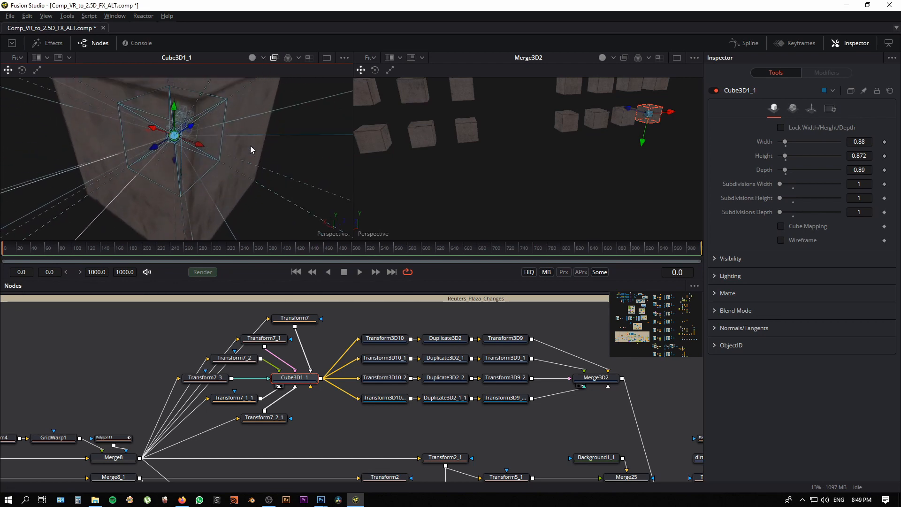
drag(373, 416, 234, 459)
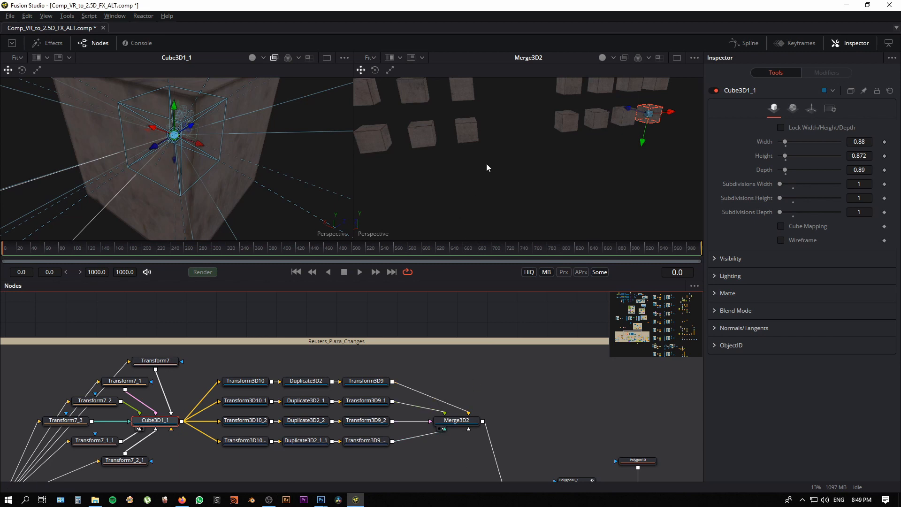
drag(486, 168, 568, 178)
Step: Find the Cube3D1 node fed by Merge19 and Merge20 and view its graffiti-textured cube in the 3D viewer
drag(490, 432, 421, 271)
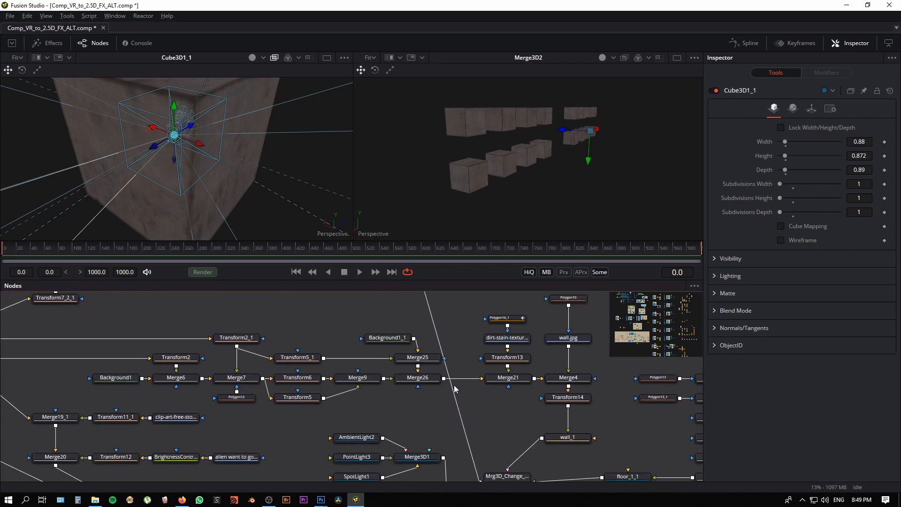
drag(364, 429, 362, 337)
drag(316, 378, 378, 359)
drag(254, 420, 352, 435)
scroll(196, 413, down, 3)
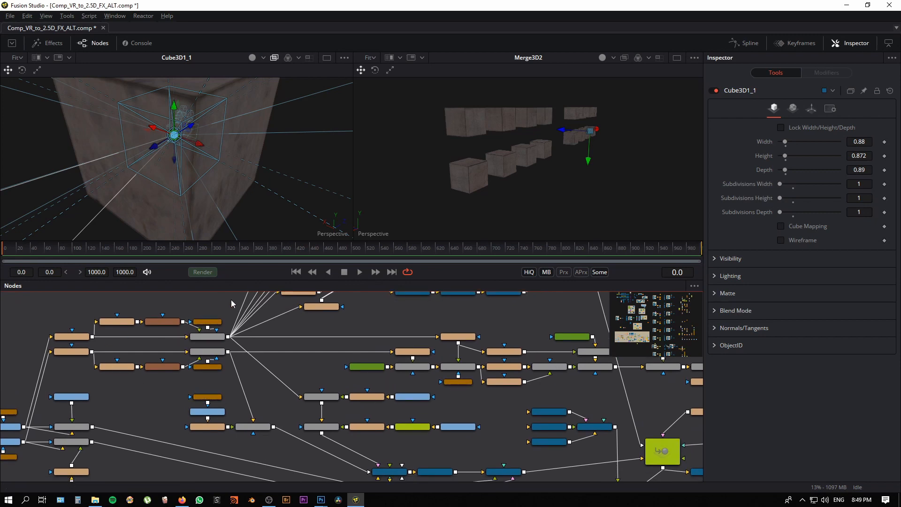
drag(256, 421, 224, 364)
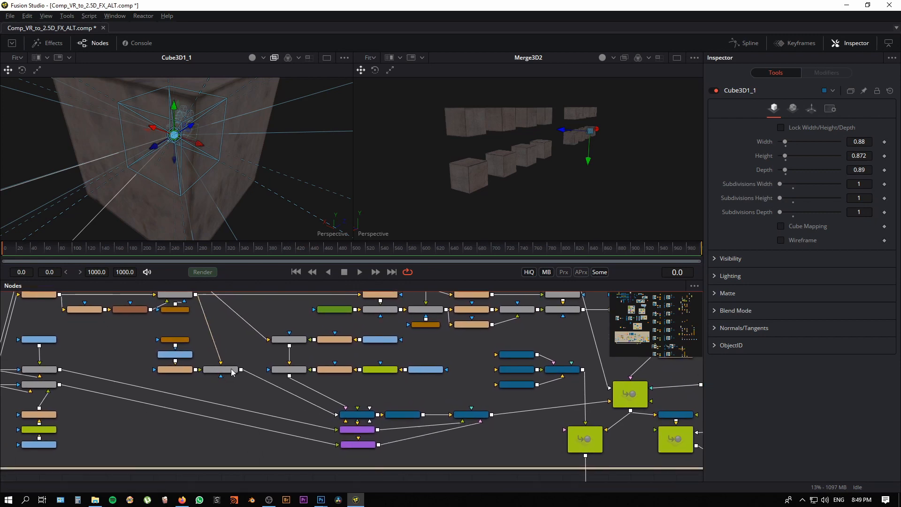
scroll(232, 372, up, 3)
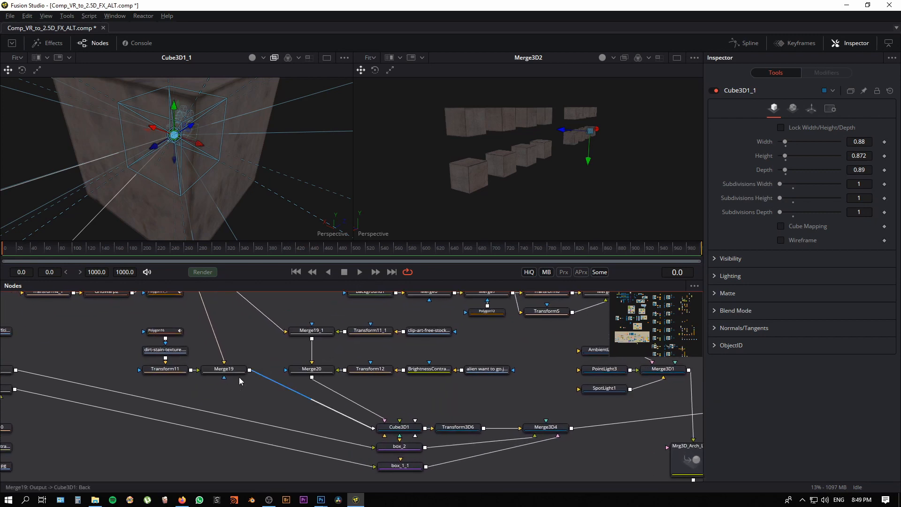
click(408, 432)
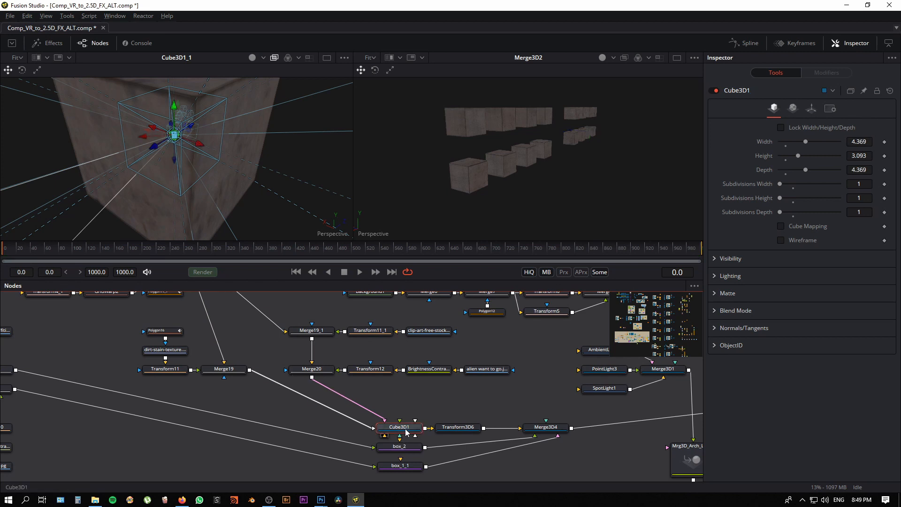
key(1)
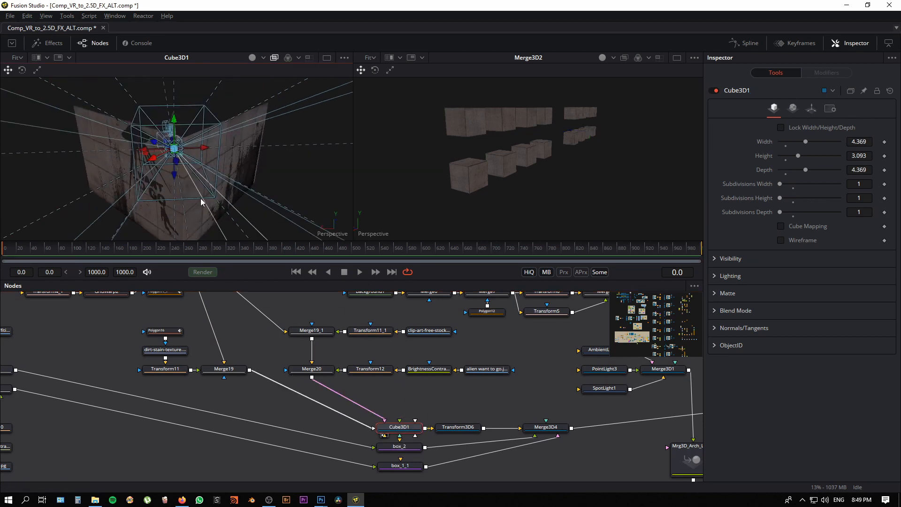
mouse_move(201, 202)
mouse_down()
mouse_move(232, 167)
mouse_move(215, 204)
mouse_up()
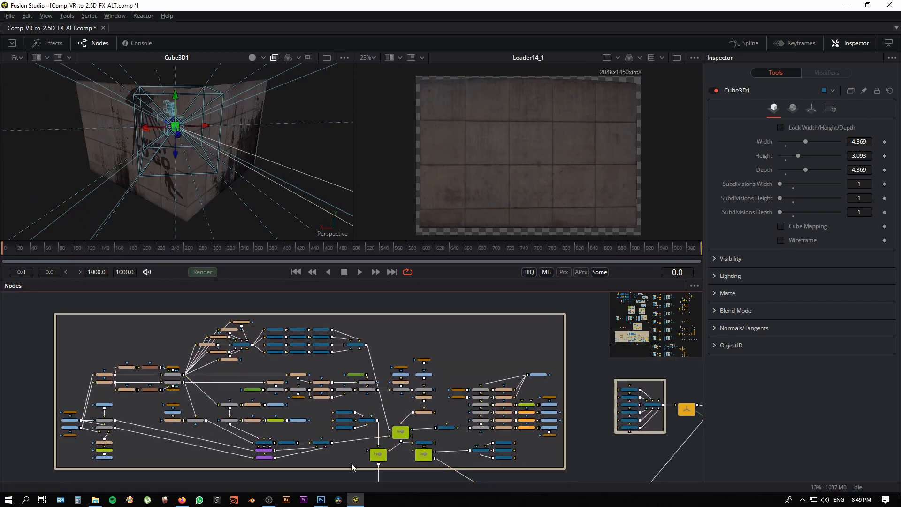
Step: View the combined Mrg3D_Arch_Lighting scene from several angles in the 3D viewer with lighting switched on
scroll(353, 466, up, 8)
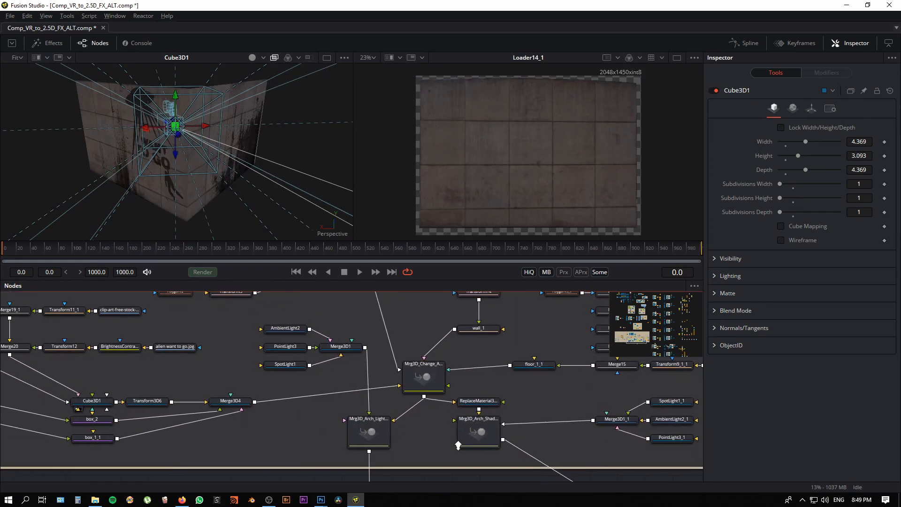
scroll(458, 444, up, 2)
click(376, 447)
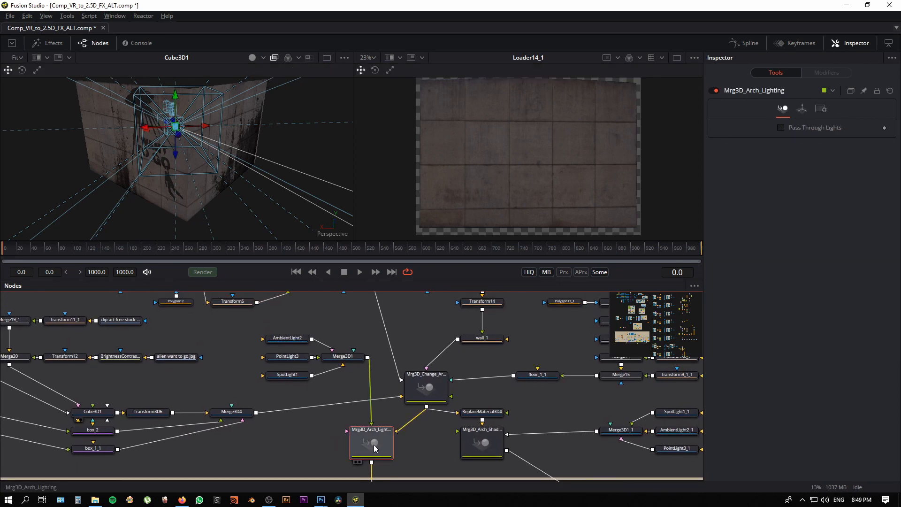
drag(376, 447, 266, 183)
drag(469, 420, 451, 385)
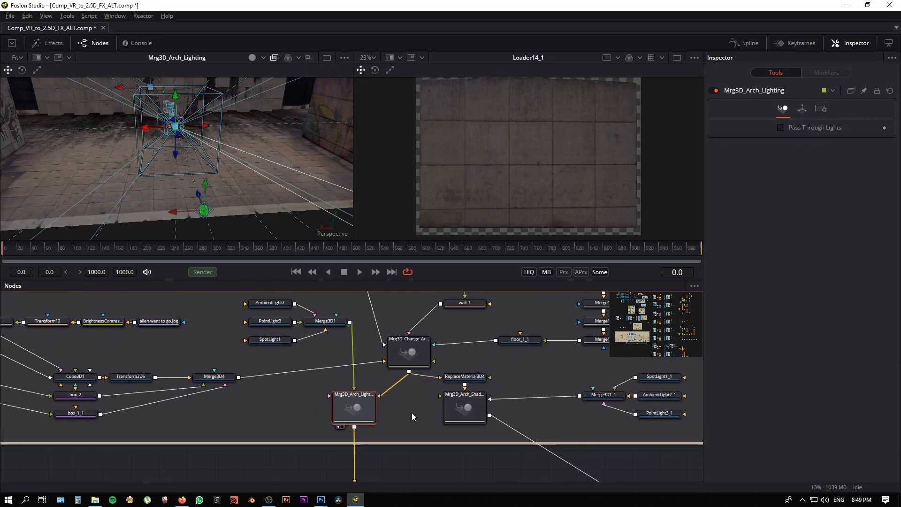
drag(212, 187, 245, 206)
click(263, 57)
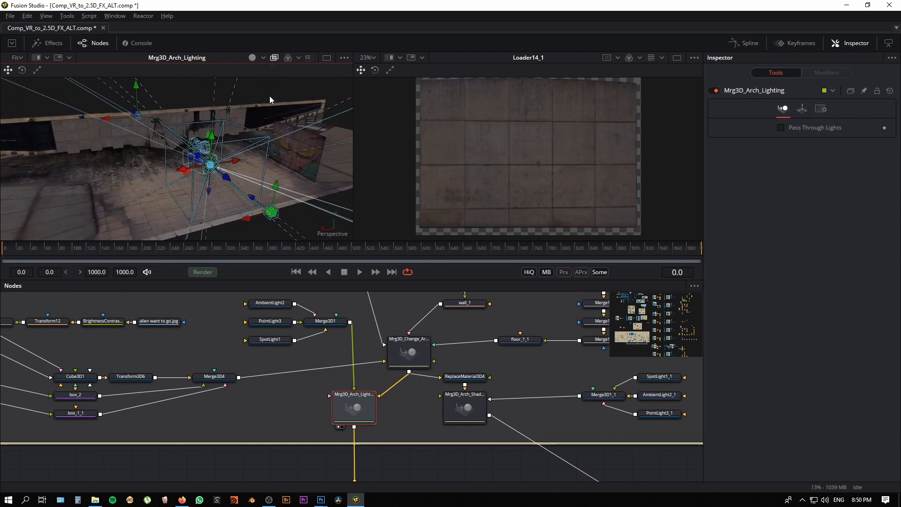
drag(269, 97, 169, 207)
Step: Follow the Mrg3D_Arch_Lighting output through the camera rig to Loader26 and view new_arch.tif in the image viewer
drag(401, 463, 301, 337)
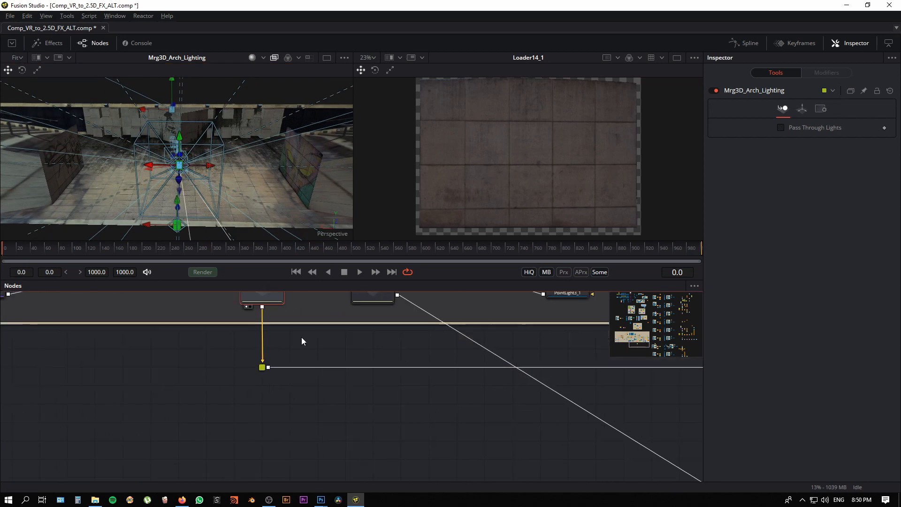
scroll(355, 374, down, 4)
drag(332, 399, 212, 450)
drag(571, 413, 454, 419)
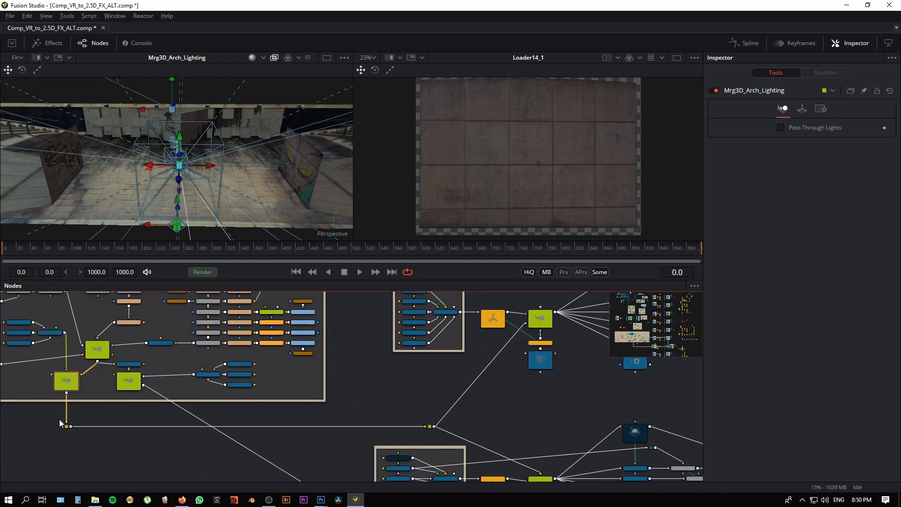
drag(536, 371, 375, 438)
drag(583, 426, 306, 469)
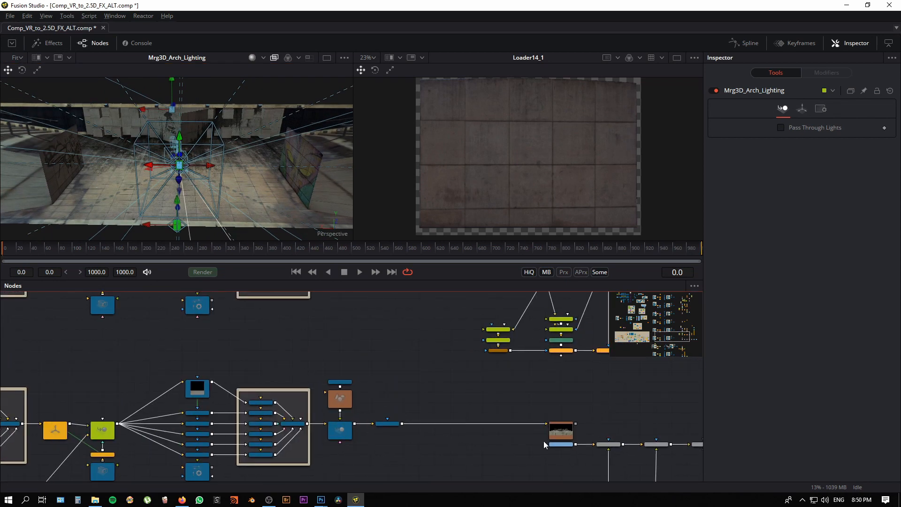
click(561, 444)
drag(544, 162, 550, 160)
drag(547, 192, 457, 124)
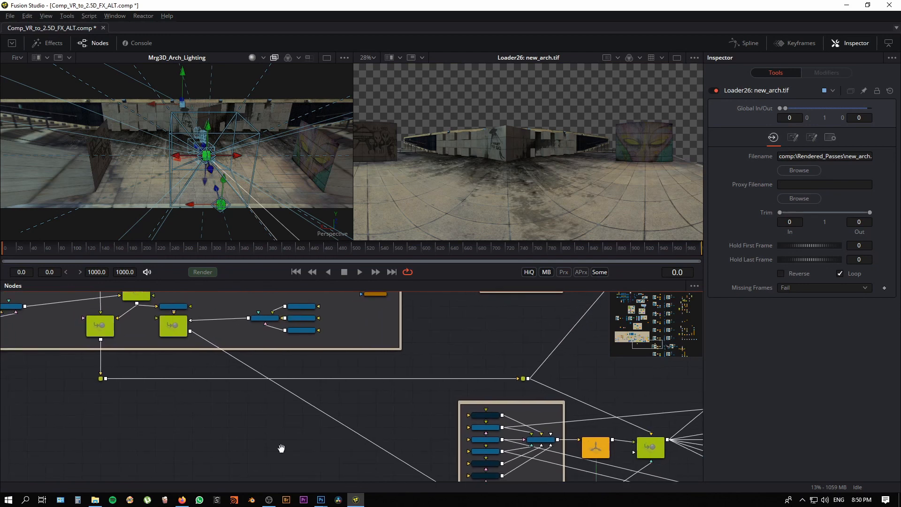
Step: Follow the second camera and projector rig to Loader25 and view ambient occlusion.tif in the image viewer
drag(428, 389, 300, 352)
scroll(286, 415, down, 1)
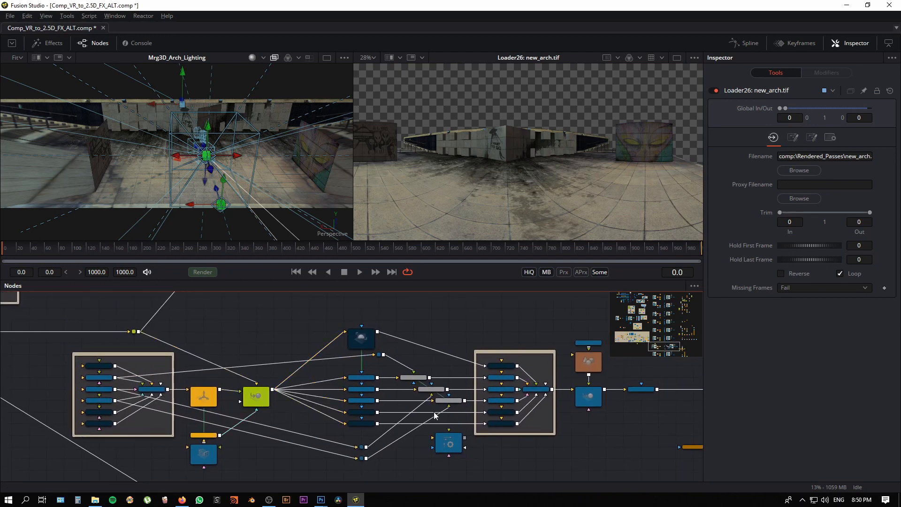
drag(434, 416, 334, 435)
drag(500, 379, 400, 379)
drag(562, 433, 571, 297)
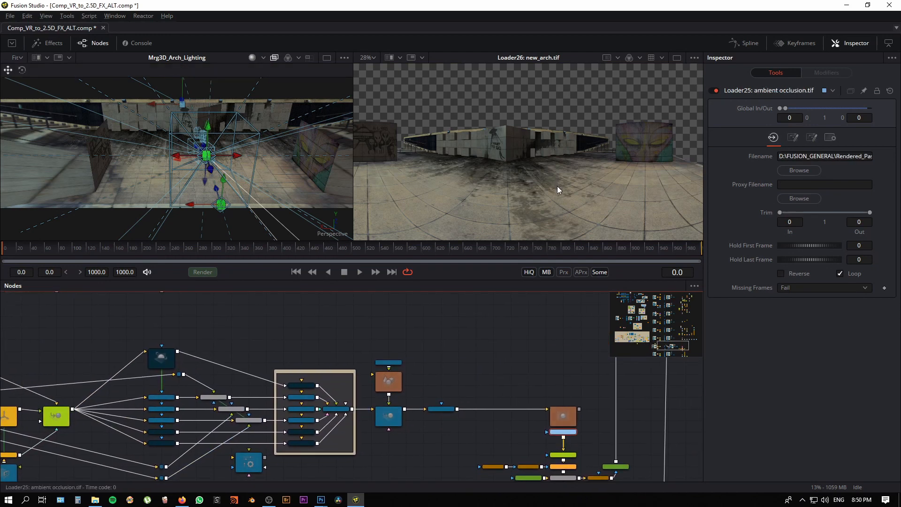
mouse_move(556, 186)
mouse_down()
mouse_move(567, 193)
mouse_move(550, 218)
mouse_move(513, 204)
mouse_move(533, 182)
mouse_up()
Step: Trace the connection from Mrg3D_Arch_Lighting to INPUT_3D_2_2_1 in the ambient occlusion rig
drag(246, 318, 571, 290)
drag(179, 388, 387, 455)
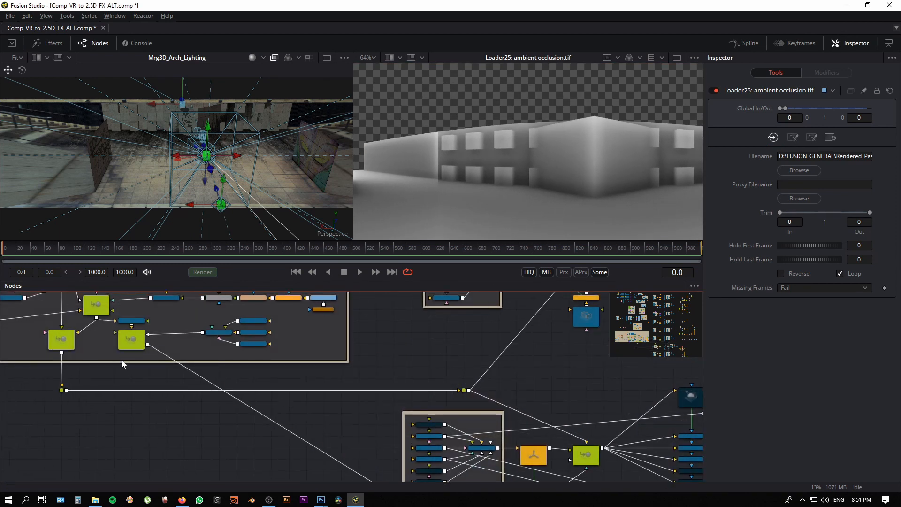
drag(122, 359, 150, 407)
click(139, 393)
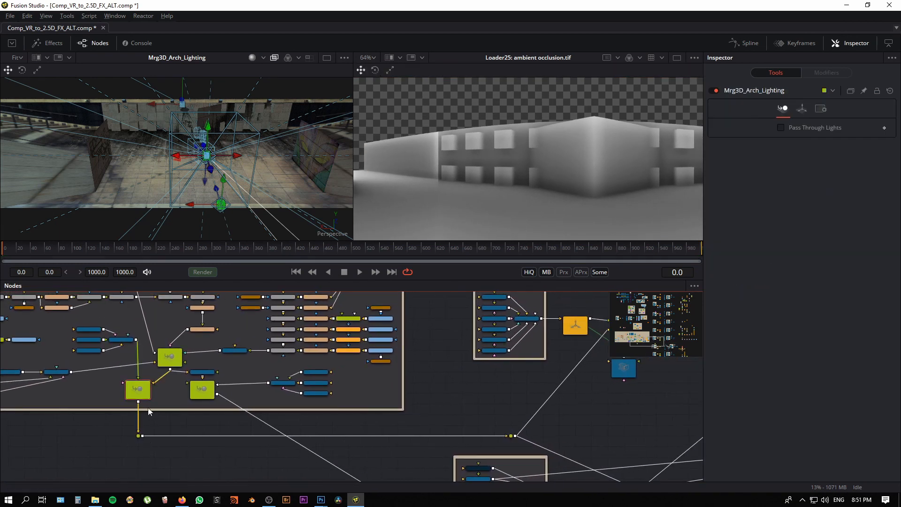
drag(291, 417, 20, 315)
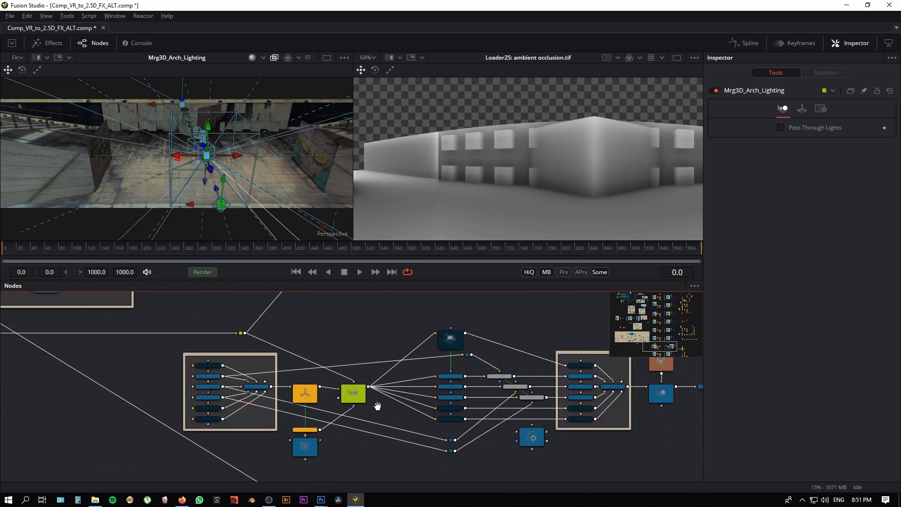
scroll(377, 406, up, 3)
click(347, 388)
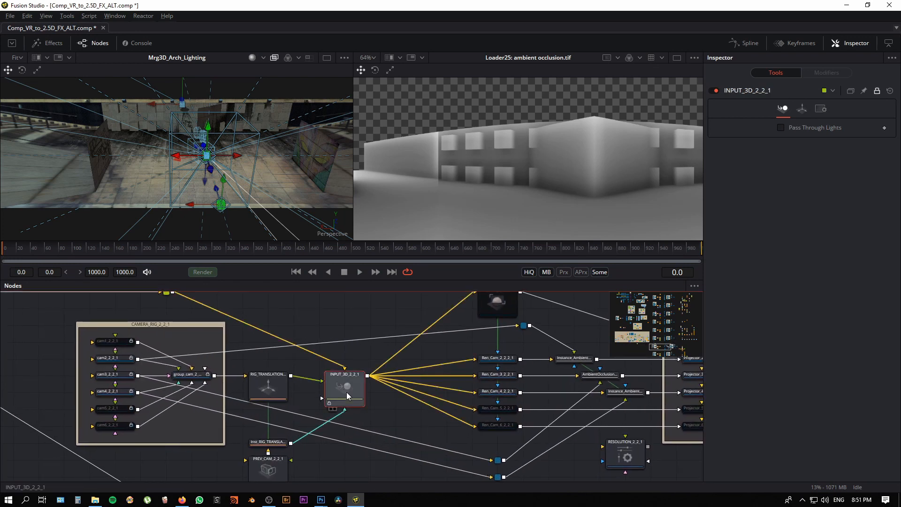
Step: Examine the Ren_Cam_2_2_2_1 renderer, its Projector_2_2_2_1 and the settings of the Instance_AmbientOcclusion1_2 node between them
drag(367, 407, 280, 405)
drag(437, 438, 442, 479)
drag(360, 363, 352, 390)
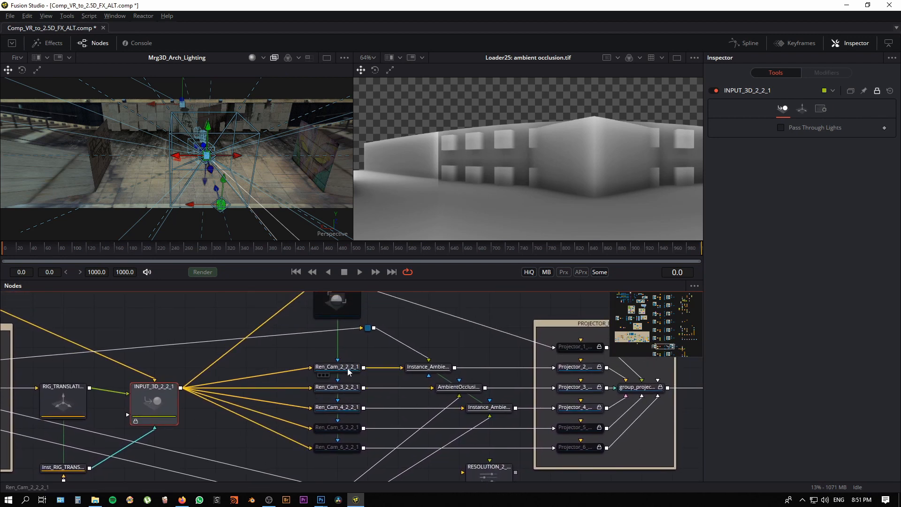
click(348, 369)
drag(527, 394, 398, 398)
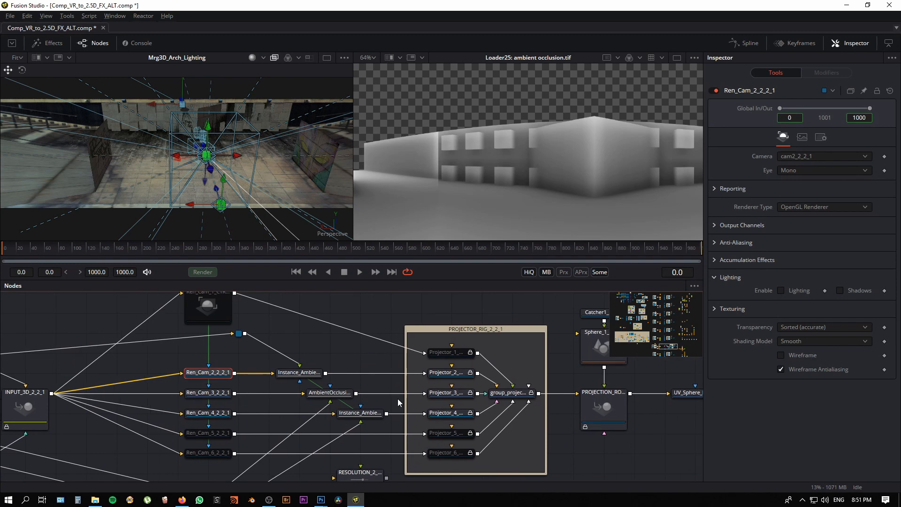
click(450, 373)
click(302, 374)
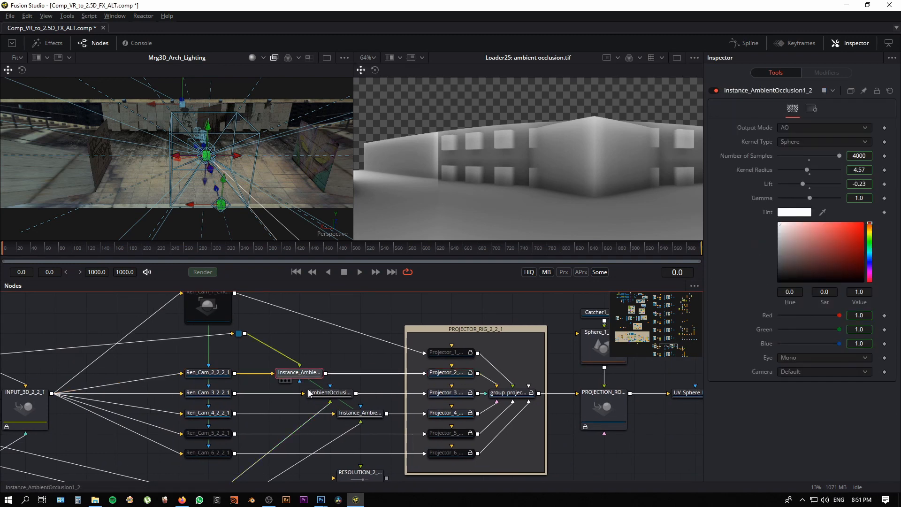
Step: View the passes from AmbientOcclusion1_2 and Instance_AmbientOcclusion1_2_1 one after another in the image viewer
scroll(301, 406, up, 2)
click(367, 391)
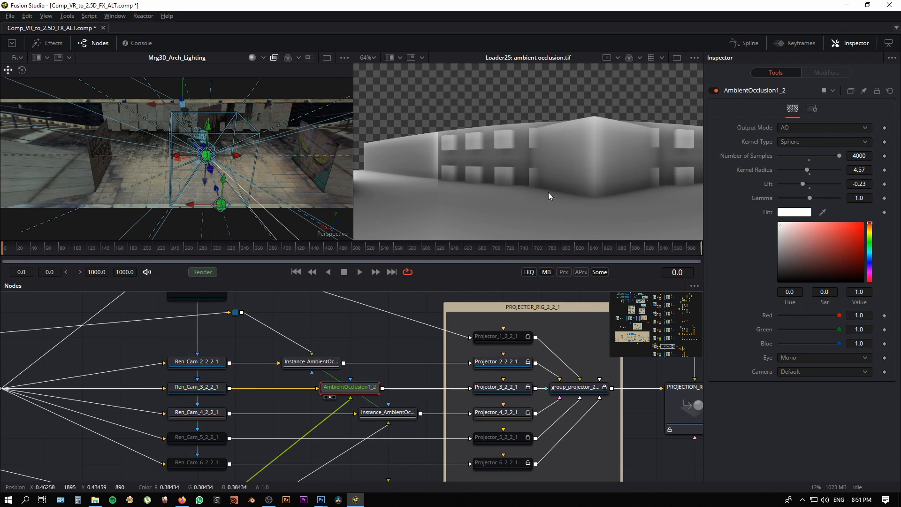
drag(533, 184, 480, 181)
scroll(480, 182, down, 1)
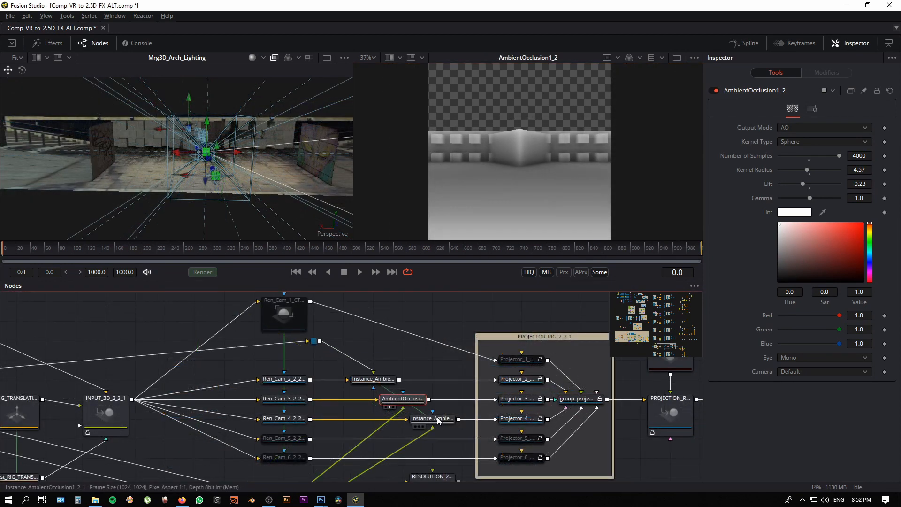
click(432, 418)
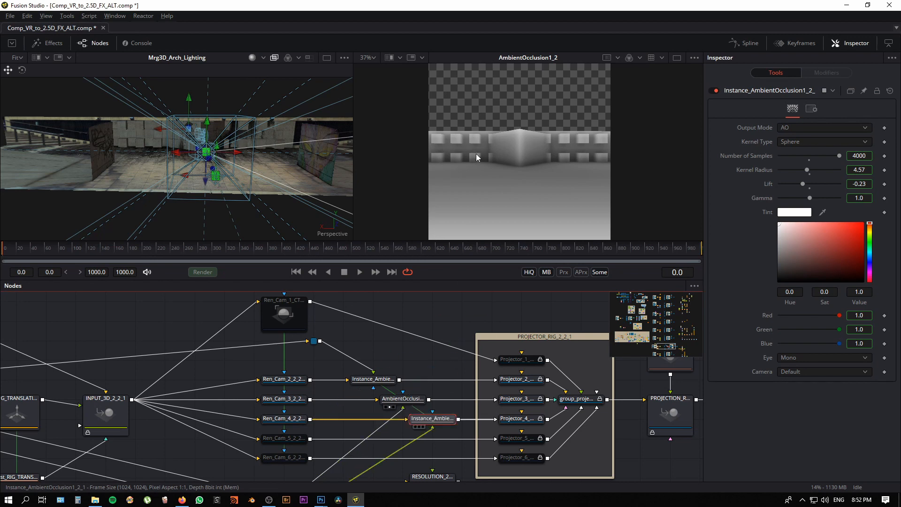
key(2)
Step: View the full equirectangular ambient occlusion.tif from Loader25 in the image viewer again
drag(522, 322, 68, 314)
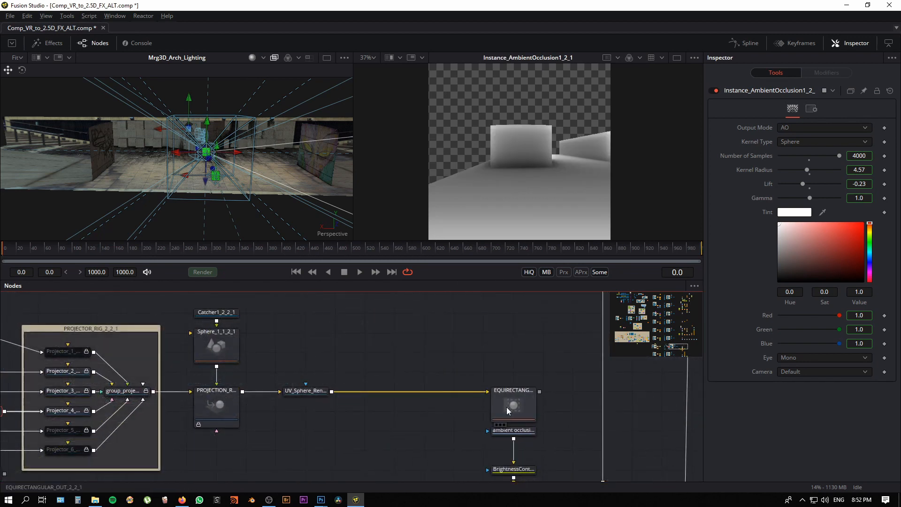
click(523, 430)
key(2)
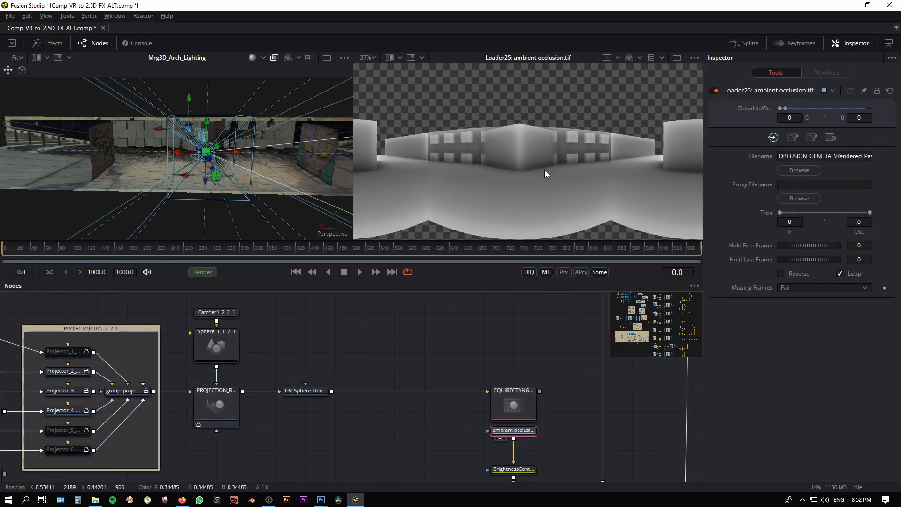
scroll(573, 168, down, 3)
Step: Return to the Reuters_Plaza_Changes group and view Mrg3D_Arch_Shadows in the 3D viewer
drag(312, 367, 473, 479)
drag(200, 415, 369, 456)
scroll(369, 456, down, 3)
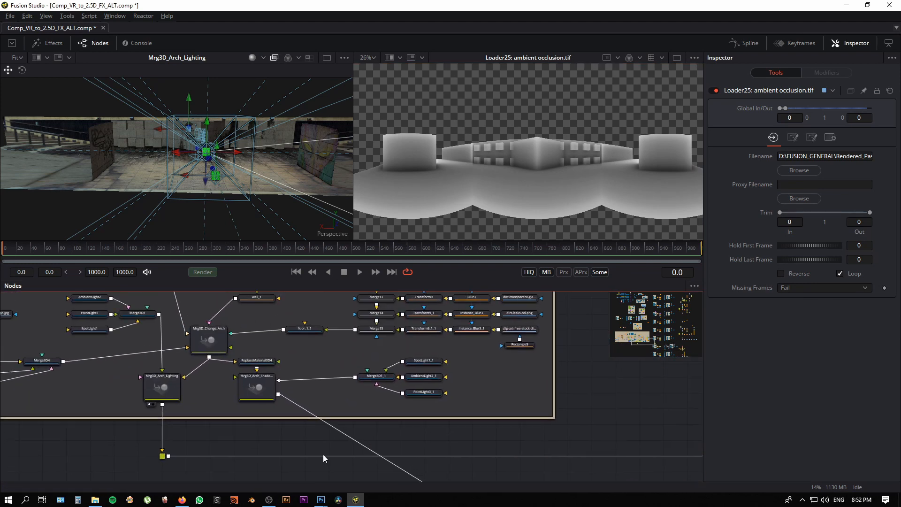
click(258, 387)
key(1)
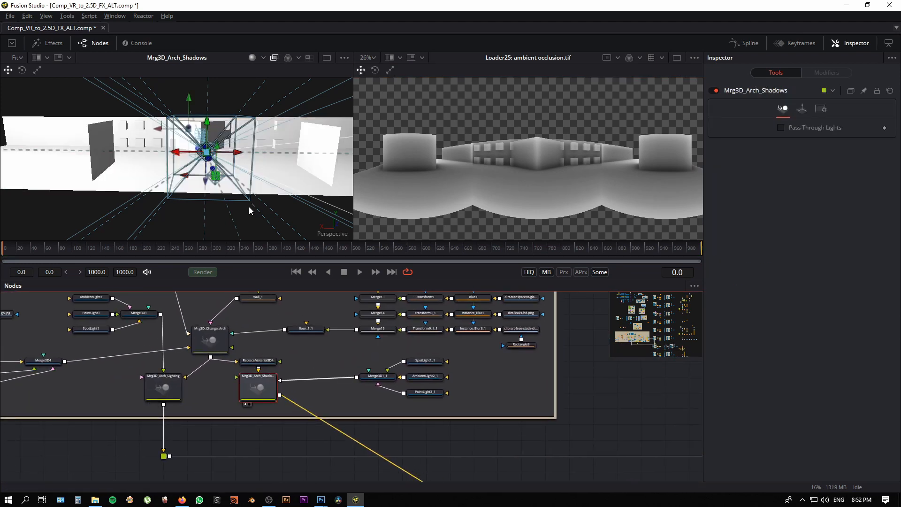
Step: Orbit the shadow scene and examine the material settings of the ReplaceMaterial3D4 node
drag(156, 207, 234, 237)
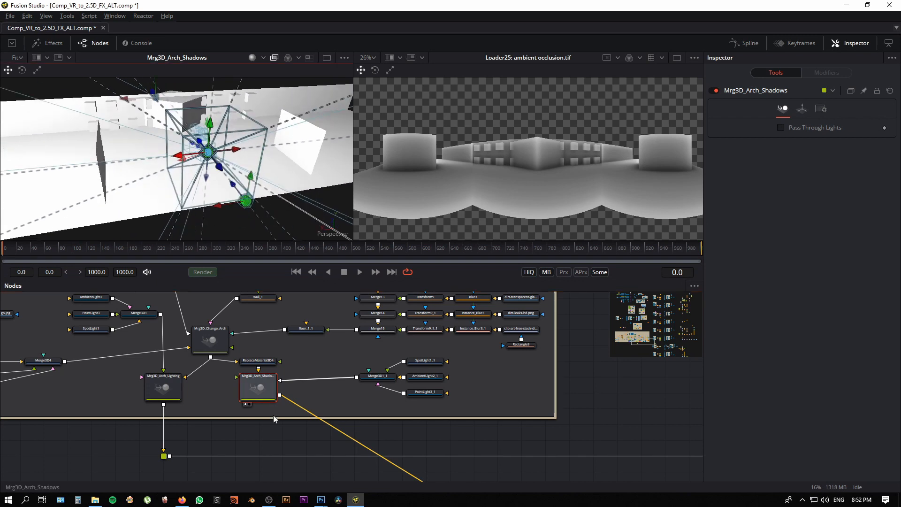
scroll(273, 414, up, 2)
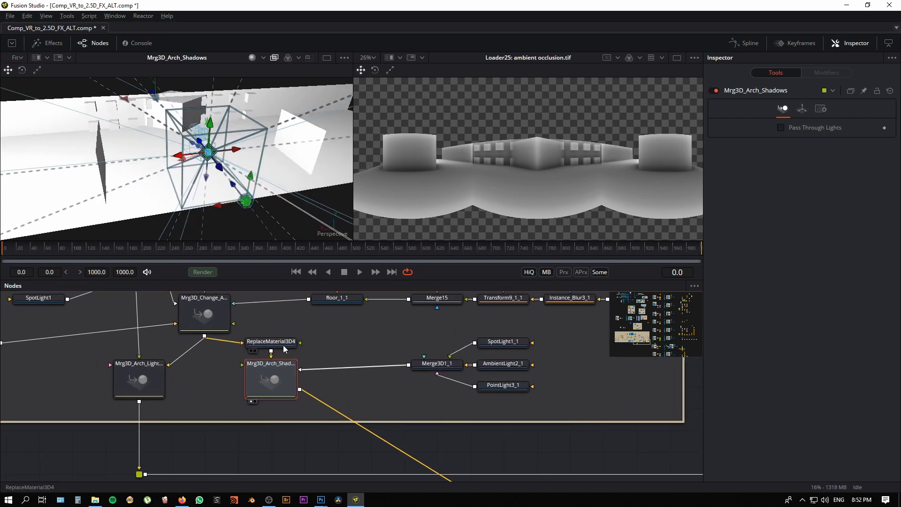
click(282, 342)
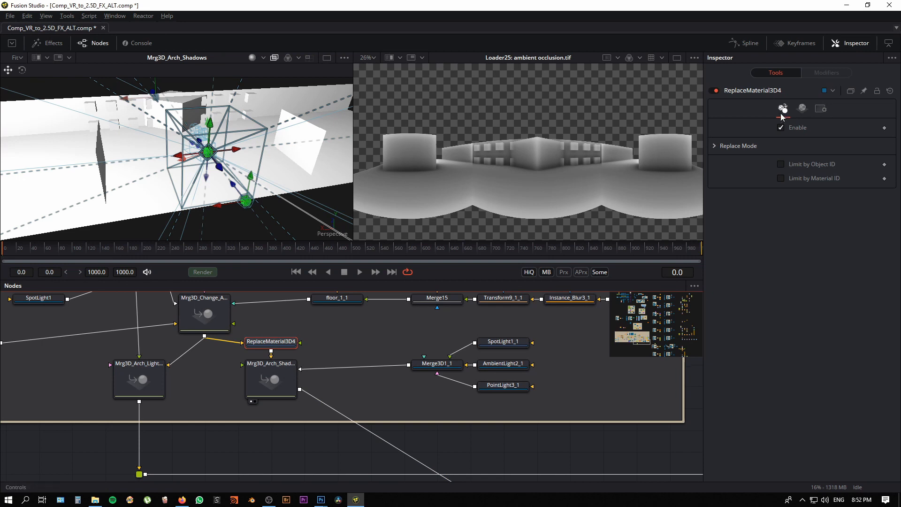
click(803, 108)
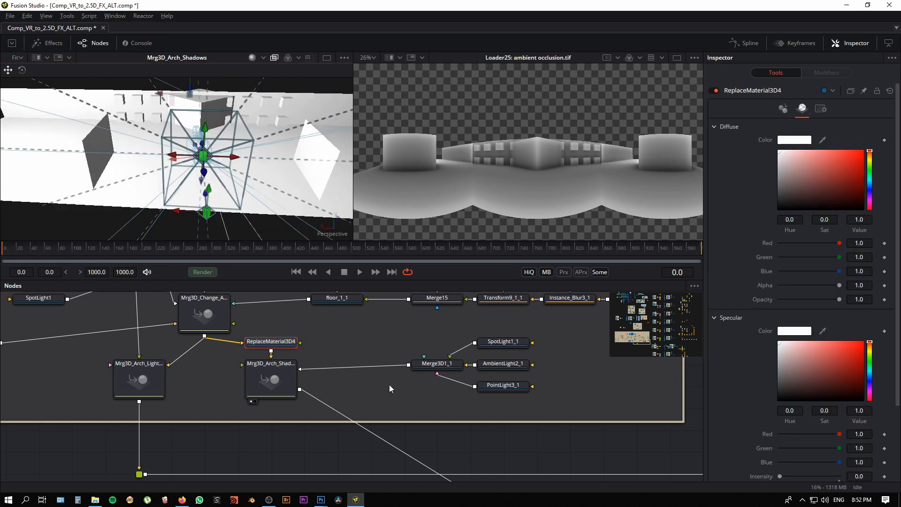
Step: Examine the settings of AmbientLight2_1, PointLight3_1 and SpotLight1_1, including the shadow options of the spotlight
click(506, 343)
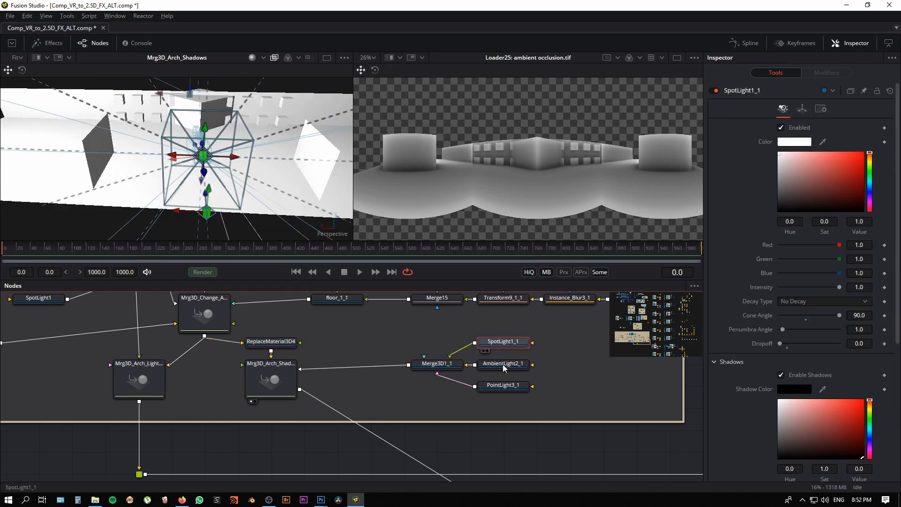
click(501, 364)
click(499, 388)
click(510, 344)
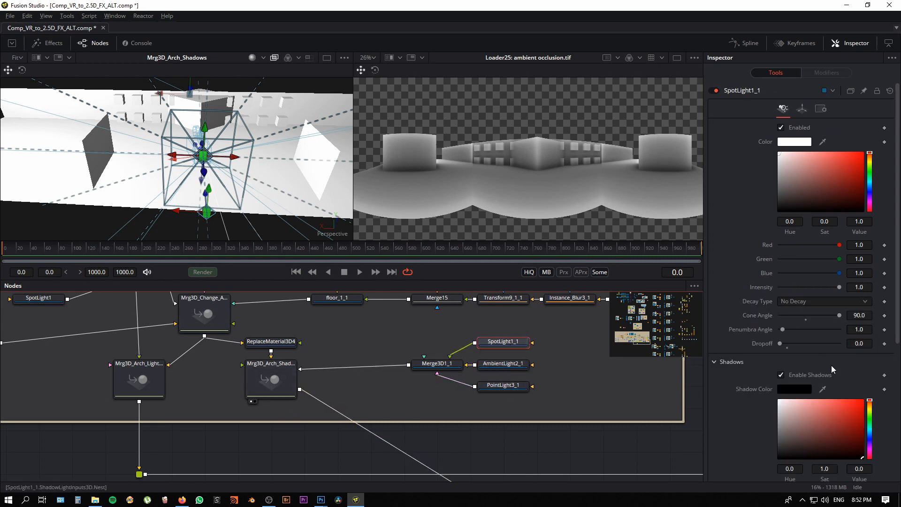
scroll(762, 370, down, 4)
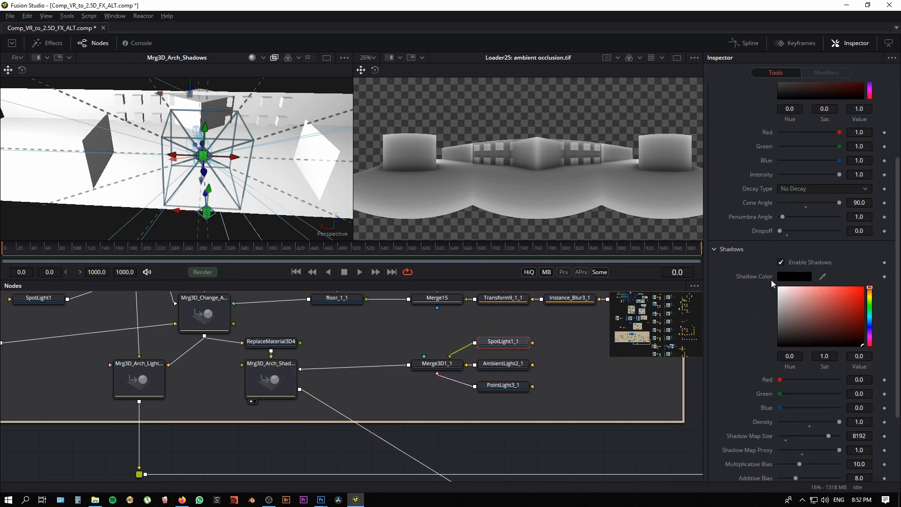
scroll(302, 381, down, 4)
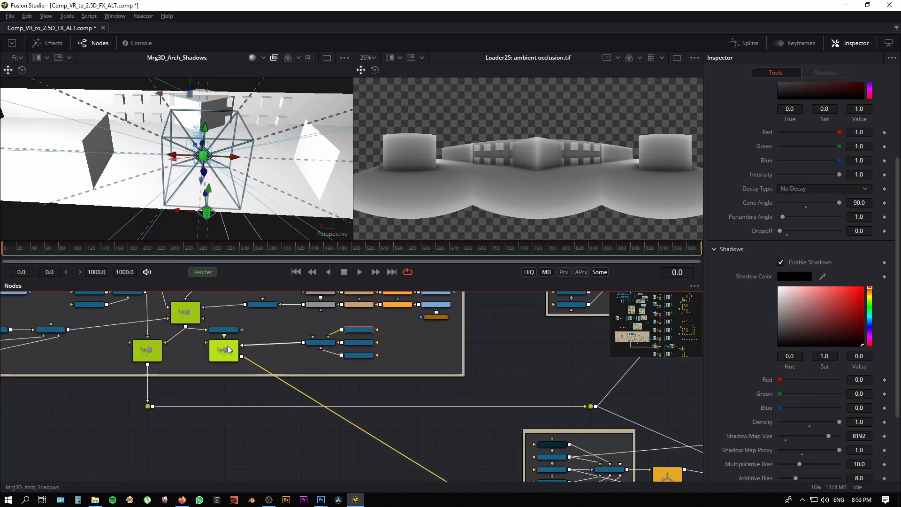
Step: Trace the connection from Mrg3D_Arch_Shadows to the camera and projector rig that renders the shadow pass
click(227, 346)
scroll(263, 409, down, 3)
scroll(235, 417, down, 3)
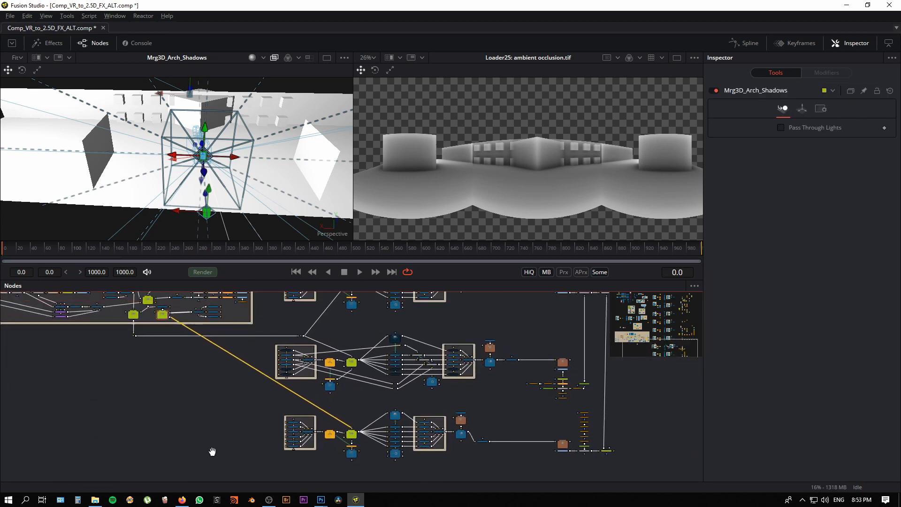
drag(212, 451, 202, 415)
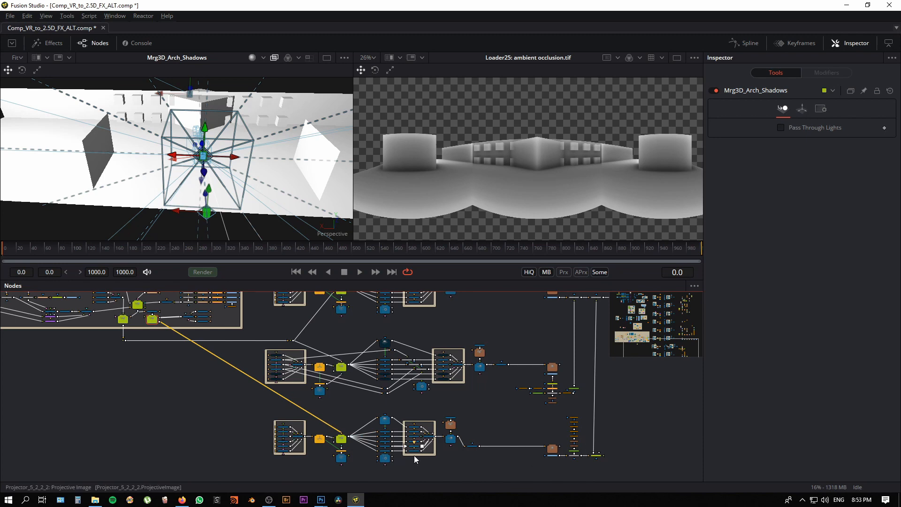
drag(443, 475, 525, 475)
scroll(437, 455, up, 2)
drag(318, 426, 301, 425)
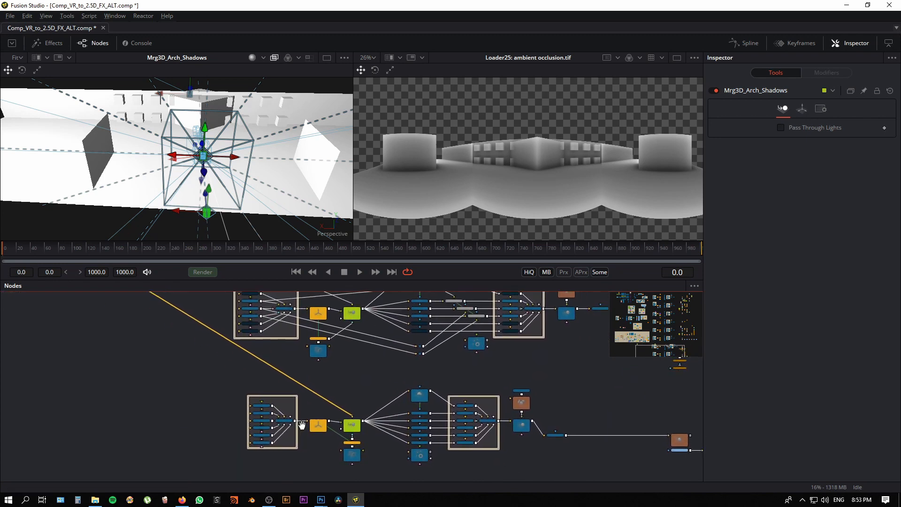
Step: Follow the shadow rig to its equirectangular output and view shadows.tif from Loader30 in the image viewer
drag(468, 443, 374, 429)
scroll(410, 371, up, 2)
drag(411, 372, 404, 354)
scroll(404, 354, up, 2)
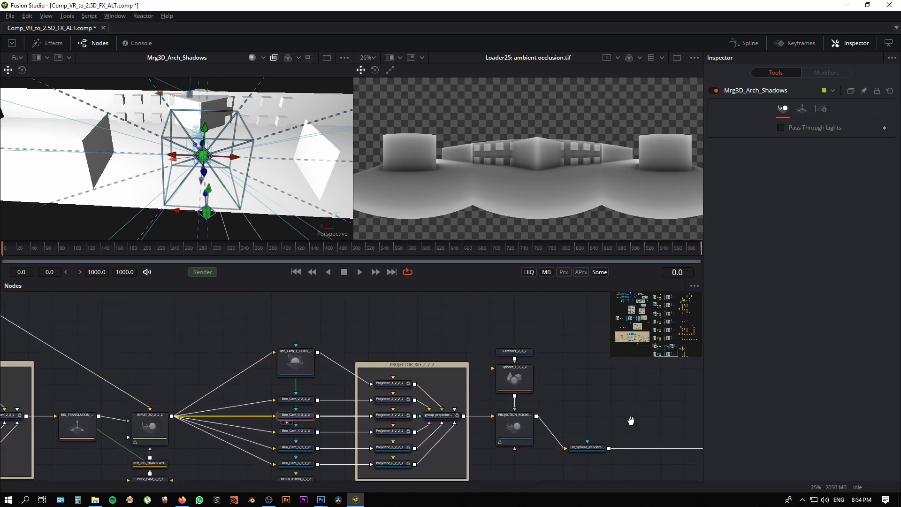
drag(631, 420, 218, 395)
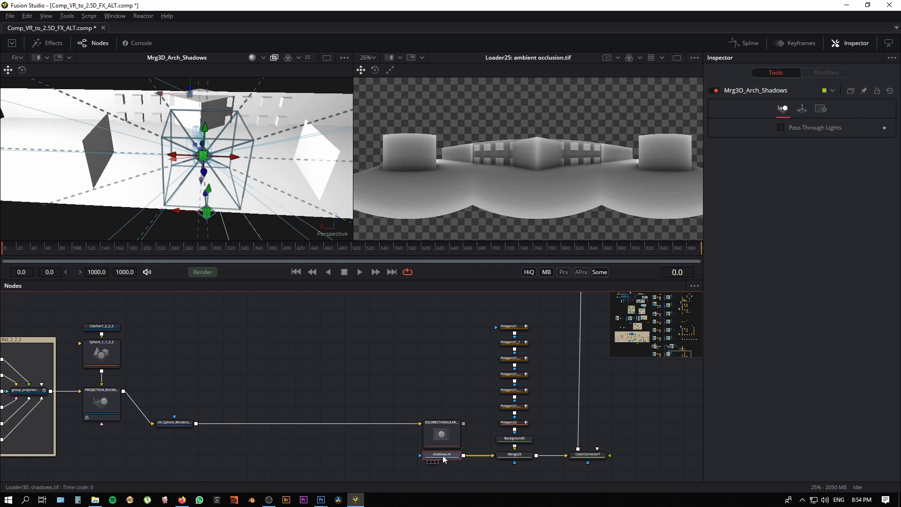
scroll(571, 186, down, 5)
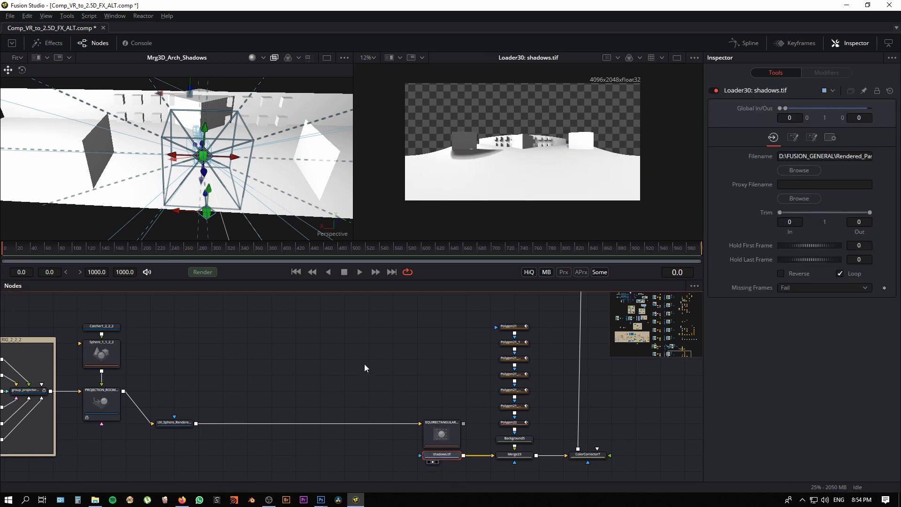
Step: Go to the architecture colour pass, view new_arch.tif from Loader26 and enlarge the image viewer
drag(337, 377, 185, 474)
drag(429, 337, 253, 426)
drag(444, 430, 421, 500)
drag(390, 456, 466, 440)
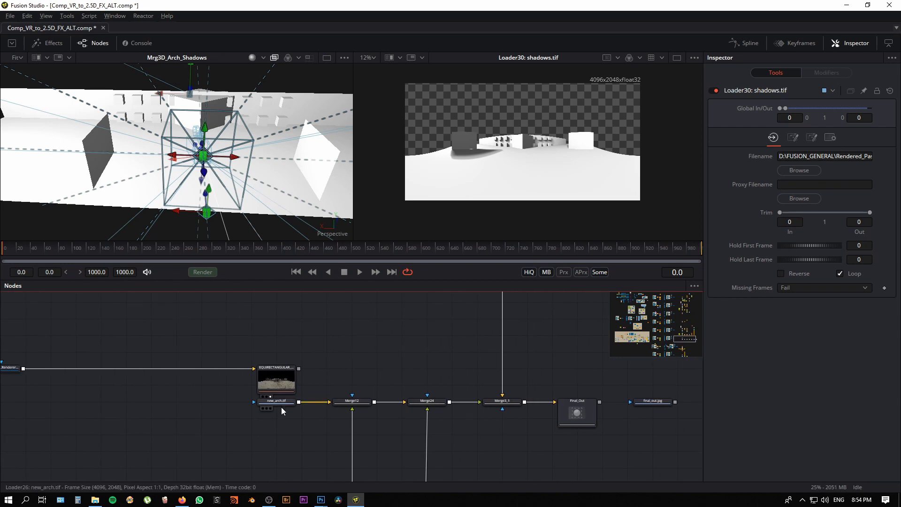
drag(280, 405, 541, 216)
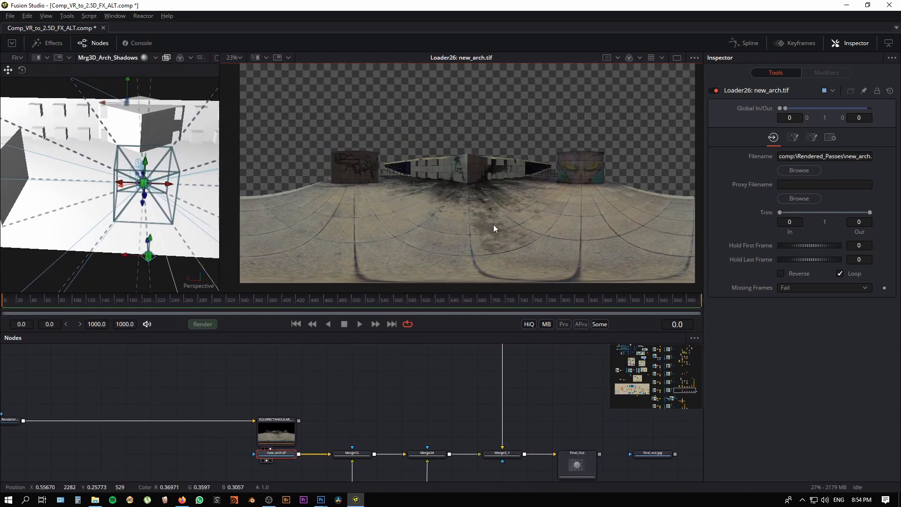
scroll(372, 396, down, 4)
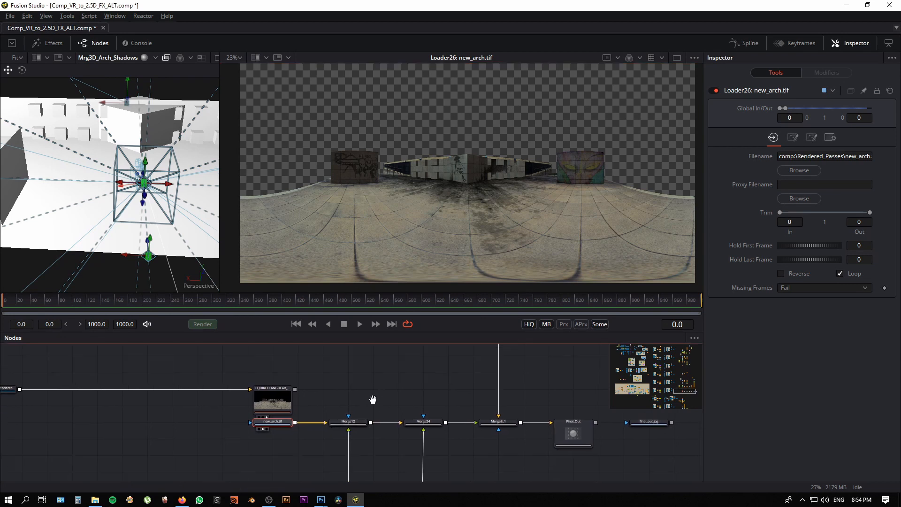
Step: Check the ambient occlusion branch feeding Merge12 and examine the Merge12 result up close around the central wall
click(358, 419)
scroll(364, 432, down, 10)
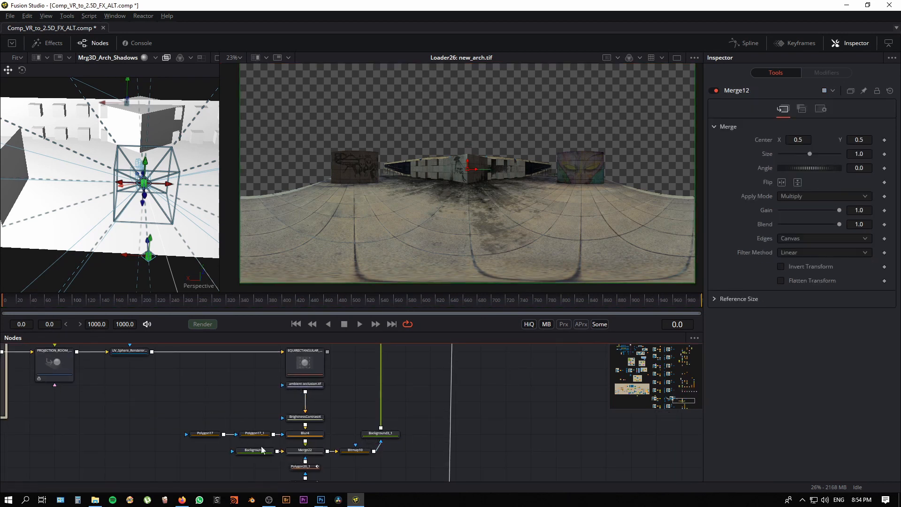
scroll(357, 452, down, 2)
scroll(269, 445, up, 15)
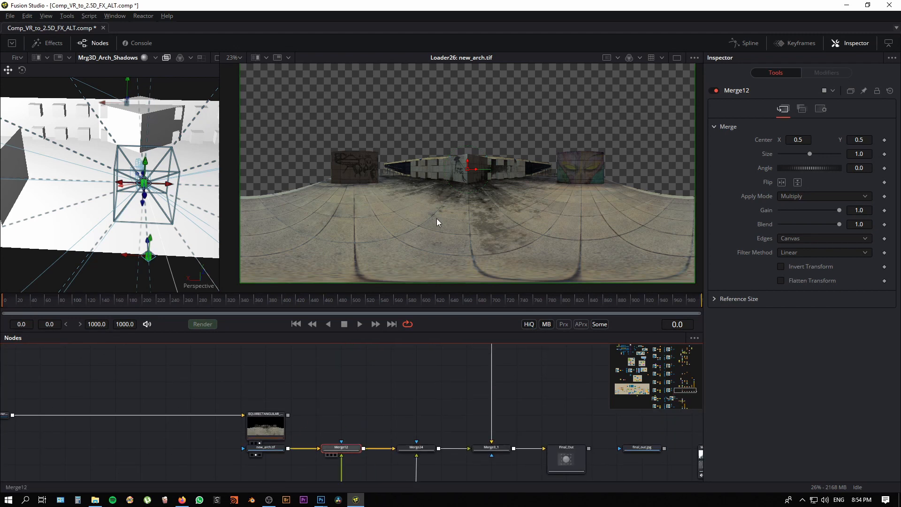
key(2)
scroll(409, 217, up, 6)
drag(539, 212, 463, 254)
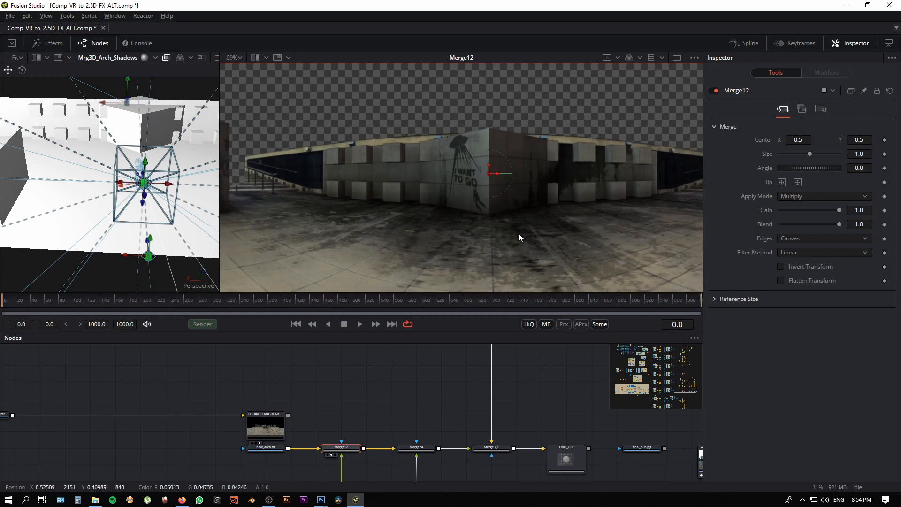
drag(519, 237, 498, 227)
Step: Trace the shadow branch through ColorCorrector7 to Merge24 and view Merge24 in the image viewer
scroll(454, 444, down, 10)
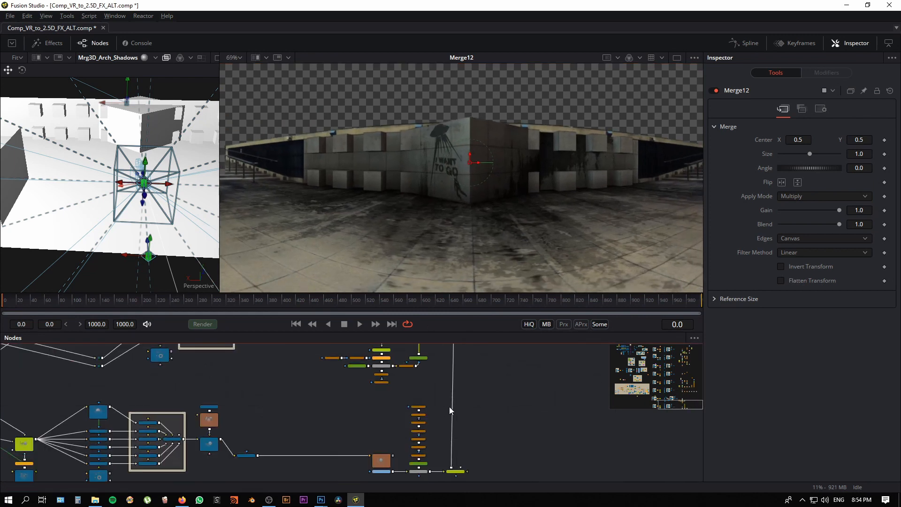
scroll(471, 441, up, 3)
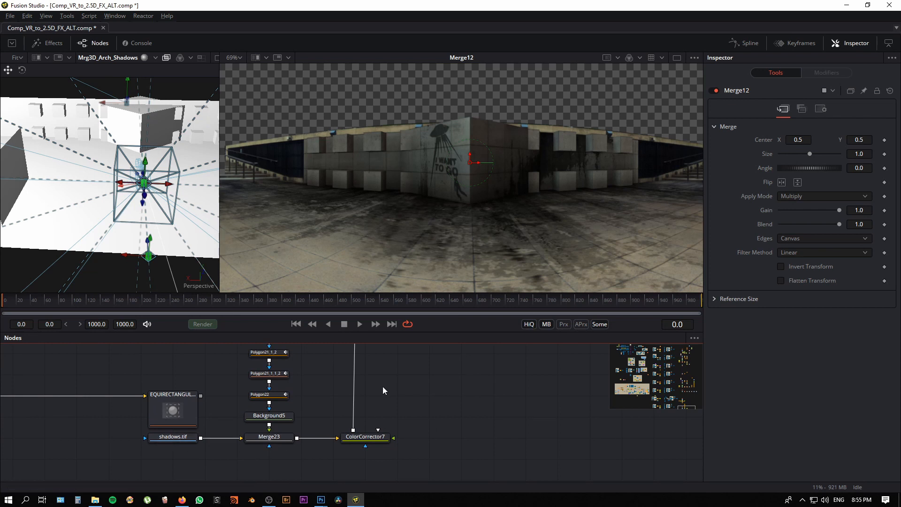
drag(424, 348, 418, 492)
drag(425, 349, 439, 476)
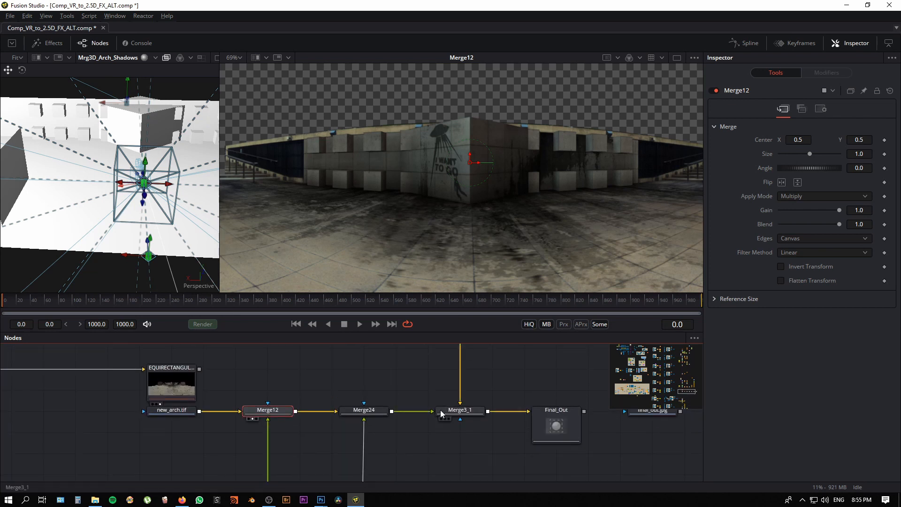
drag(375, 415, 375, 394)
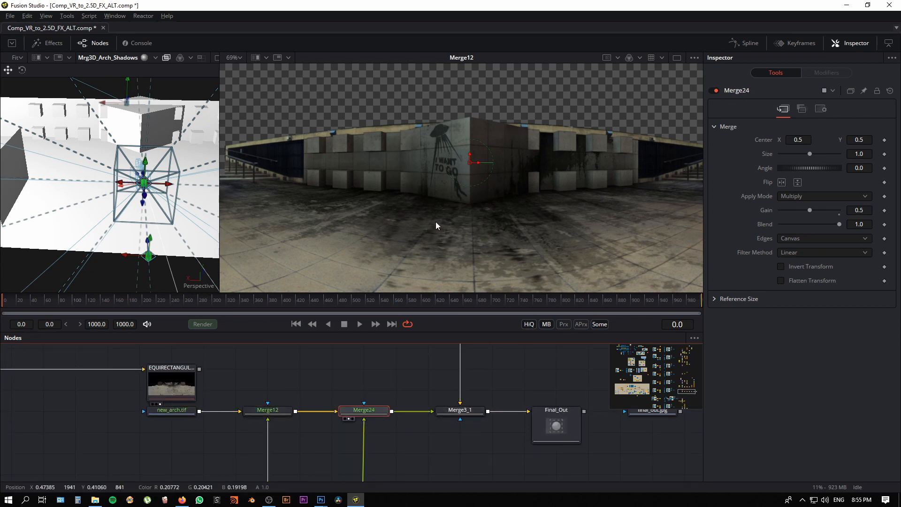
key(2)
Step: View the Merge3_1 composite in the image viewer and show the whole equirectangular image
drag(463, 446, 413, 460)
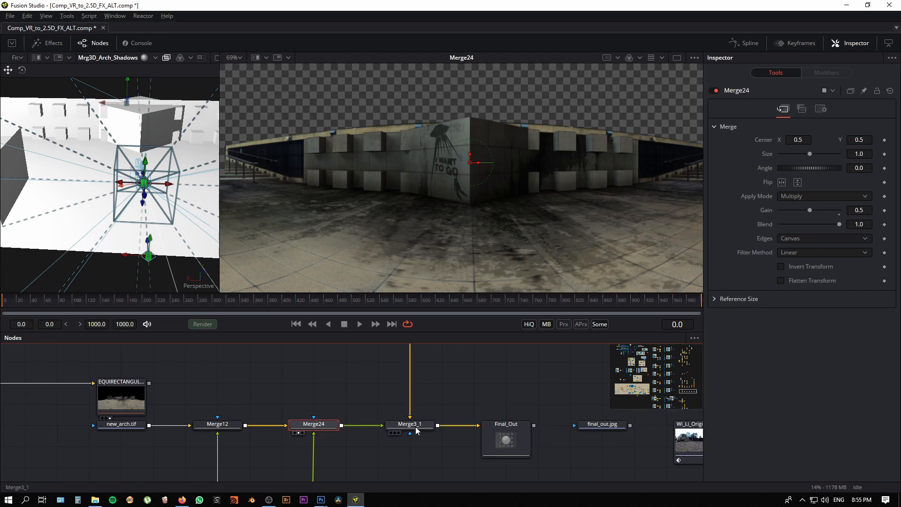
click(404, 427)
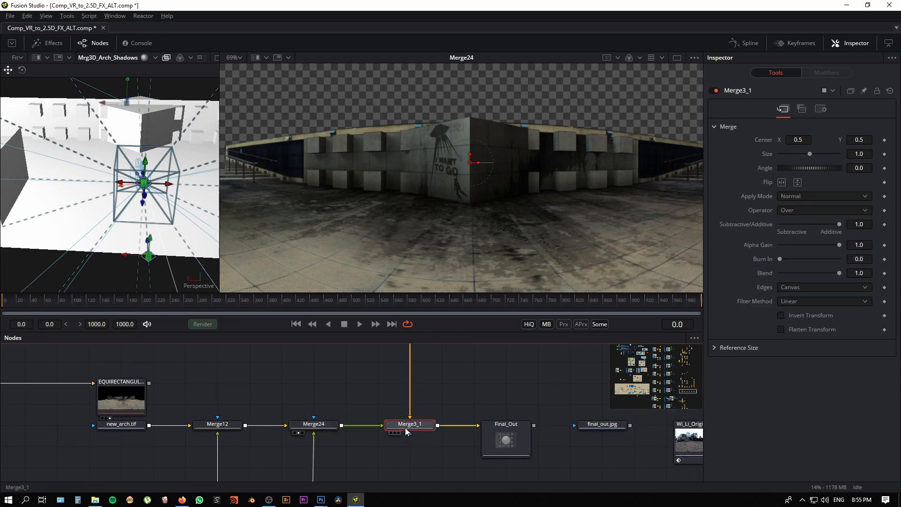
key(2)
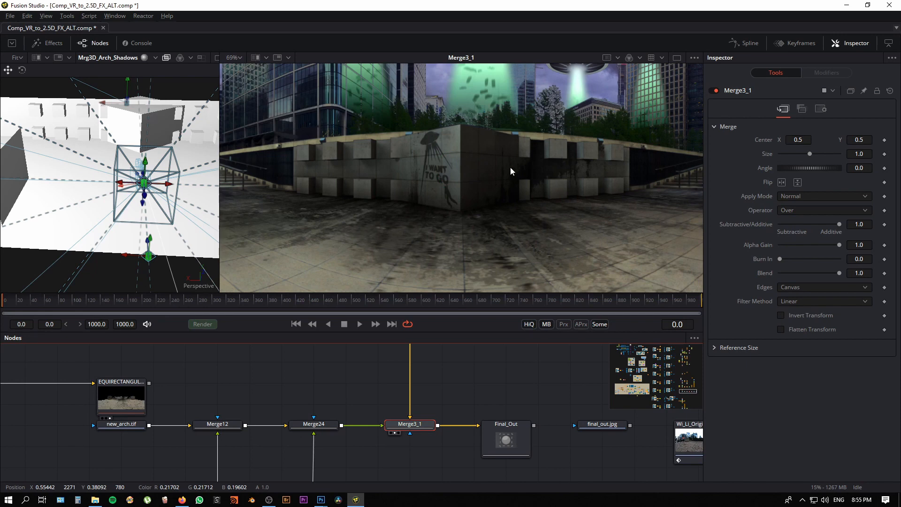
scroll(533, 193, down, 1)
scroll(533, 192, down, 3)
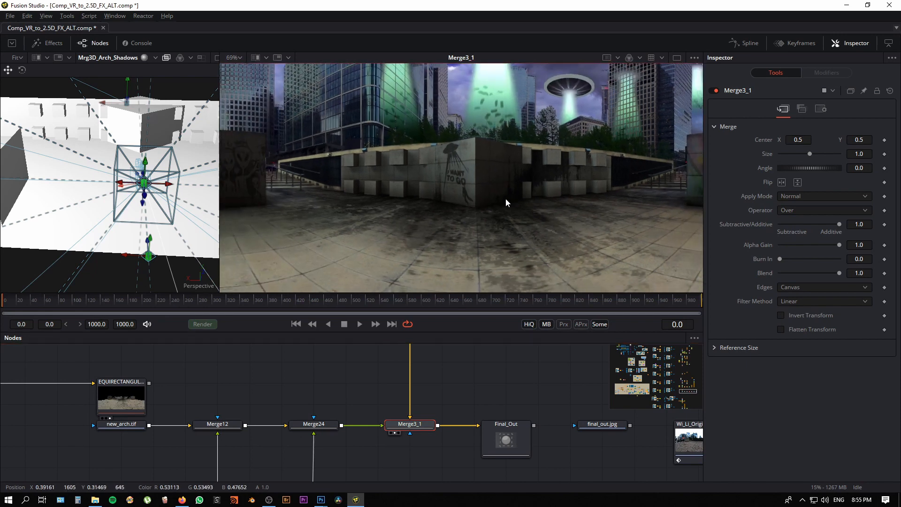
scroll(478, 233, down, 5)
mouse_move(472, 240)
mouse_down()
mouse_move(536, 253)
mouse_move(461, 241)
mouse_up()
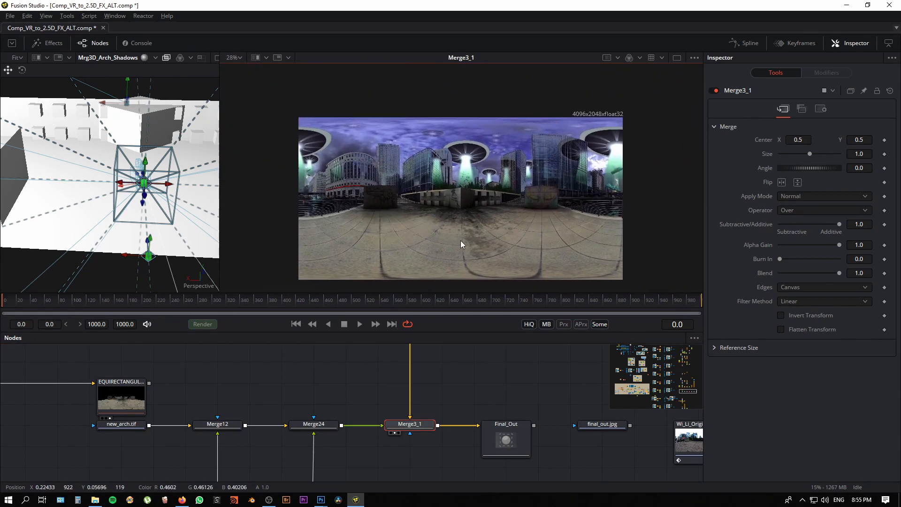
Step: Examine the central wall, its graffiti and the saucers above it in the Merge3_1 composite up close
scroll(462, 240, up, 2)
scroll(495, 243, up, 3)
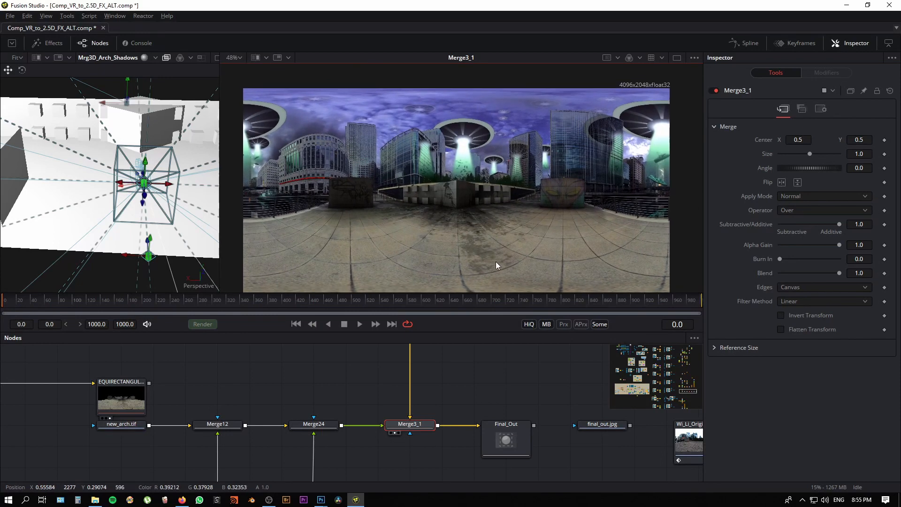
scroll(443, 221, up, 4)
drag(523, 200, 518, 270)
scroll(545, 247, up, 3)
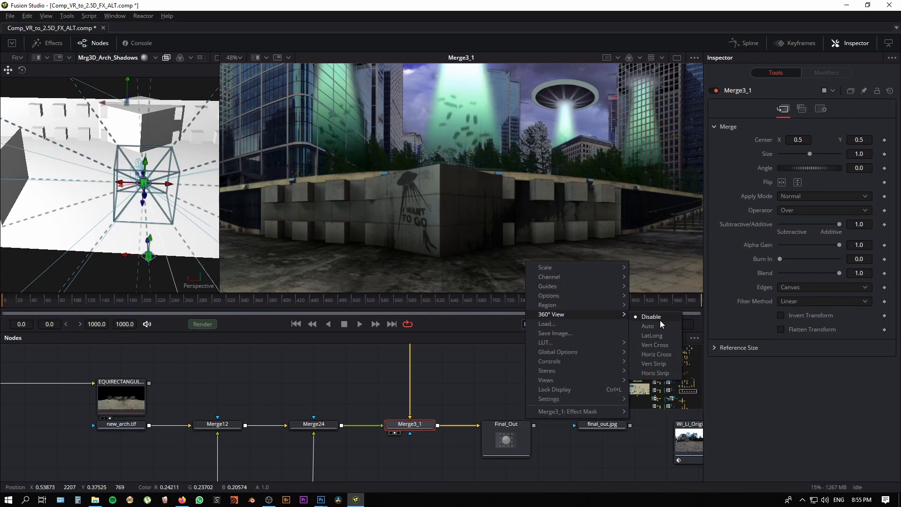
Step: Set the viewer's 360° View to LatLong, switch to a single viewer and hide the node graph
click(661, 338)
click(677, 58)
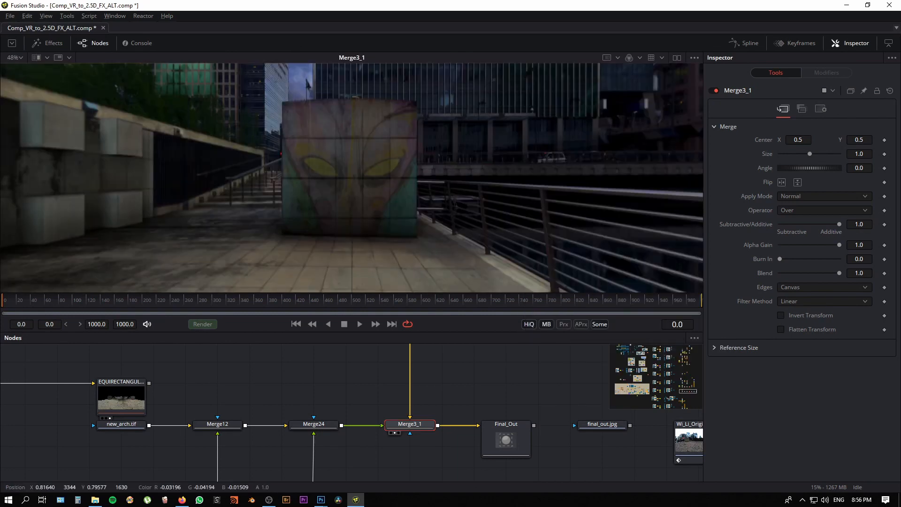
click(104, 43)
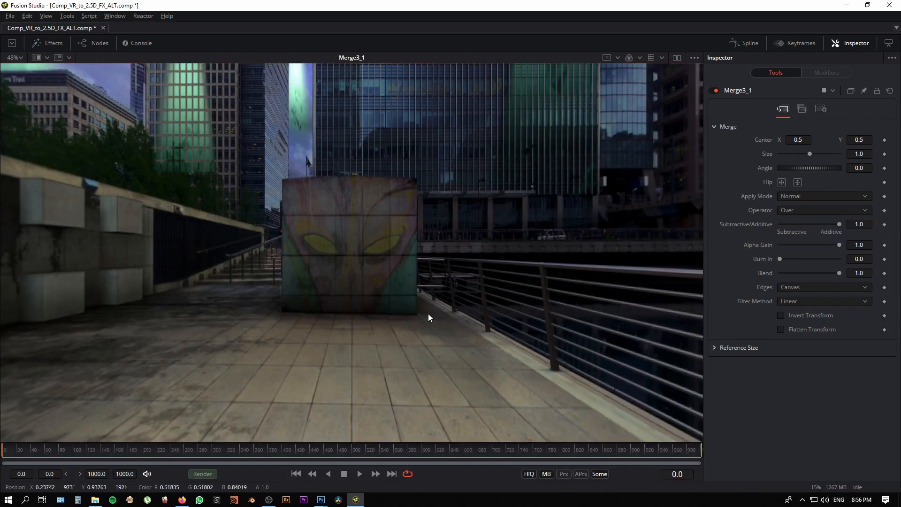
Step: Look around the 360° composite, from the painted block on the plaza up to the saucers and buildings
click(24, 100)
drag(392, 264, 397, 264)
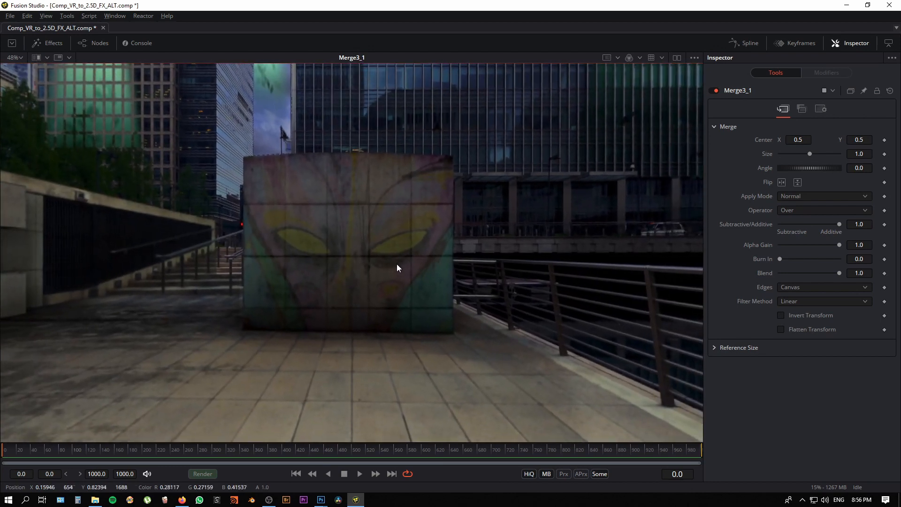
drag(292, 218, 396, 429)
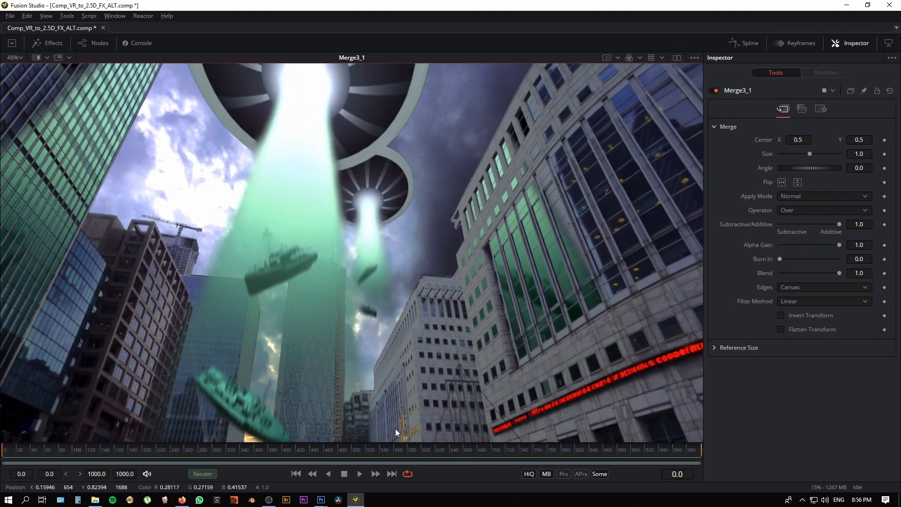
drag(382, 347, 455, 346)
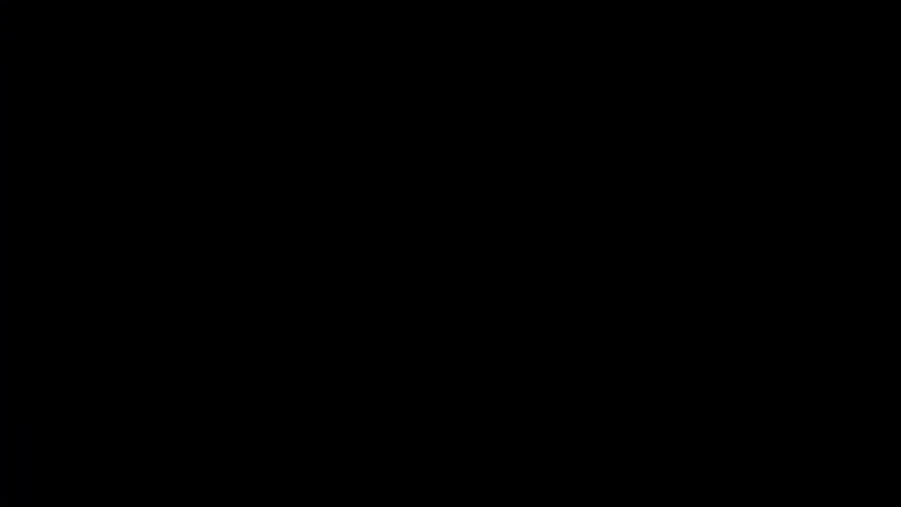